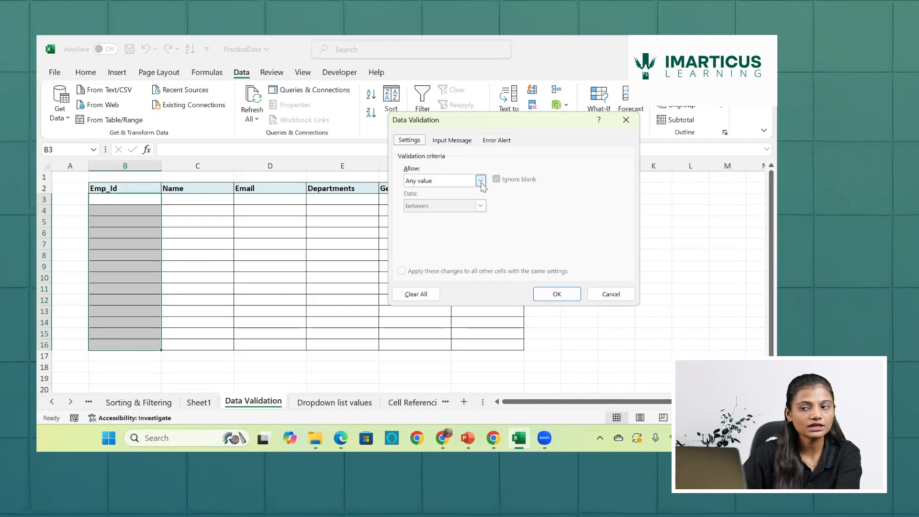
{"action": "left_click", "coordinate": [481, 182]}
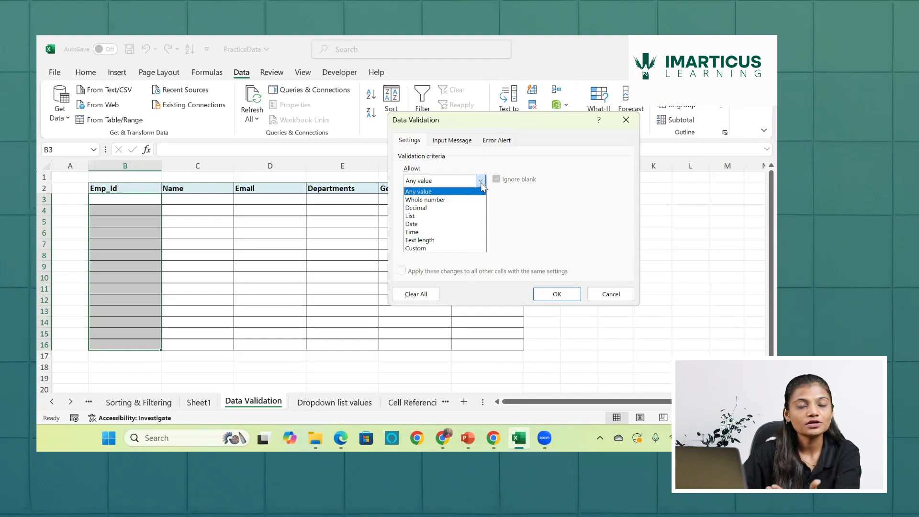
{"action": "left_click", "coordinate": [426, 199]}
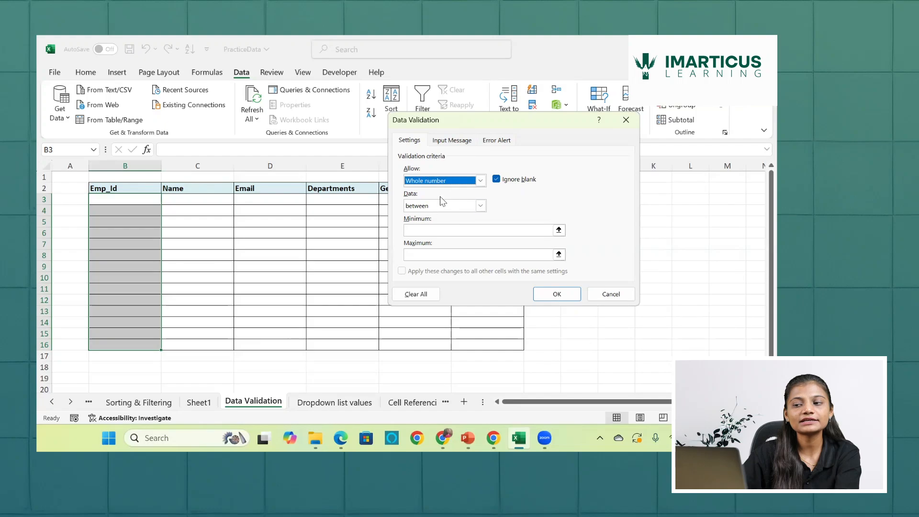
{"action": "left_click", "coordinate": [481, 206]}
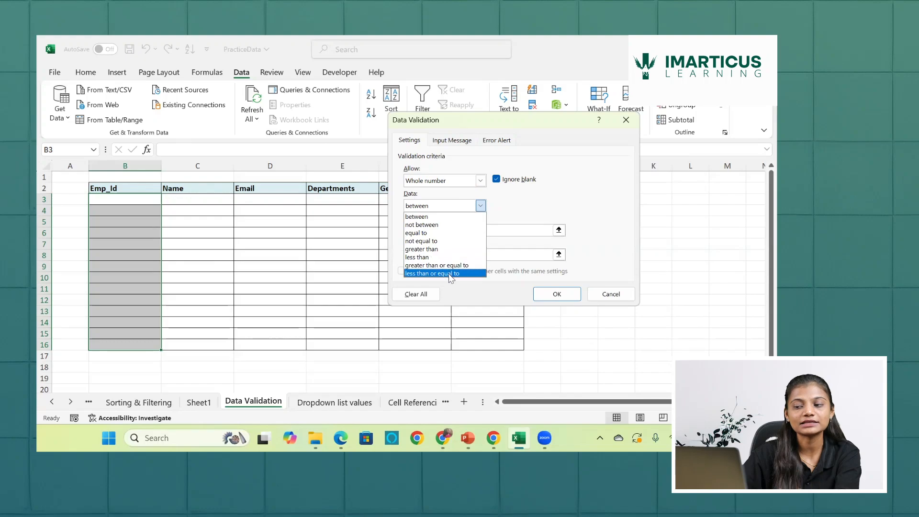
{"action": "left_click", "coordinate": [541, 191]}
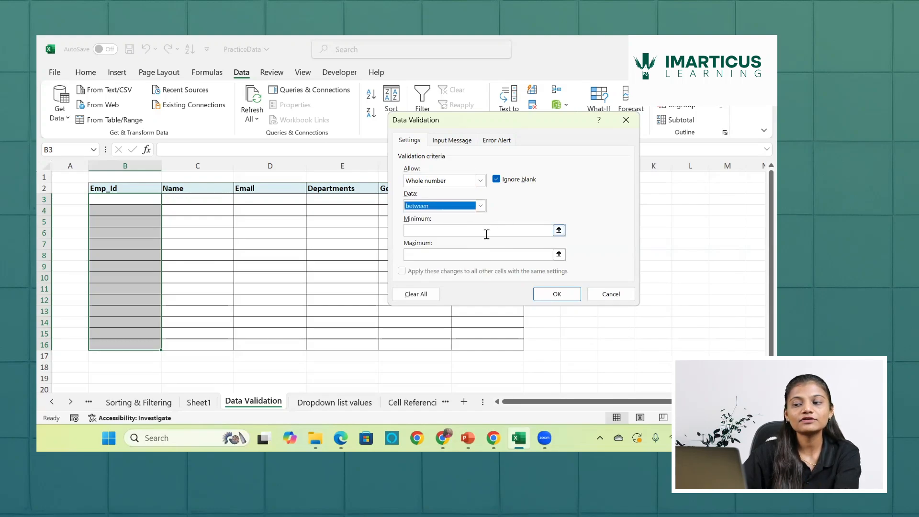
{"action": "left_click", "coordinate": [481, 206]}
{"action": "left_click", "coordinate": [450, 241]}
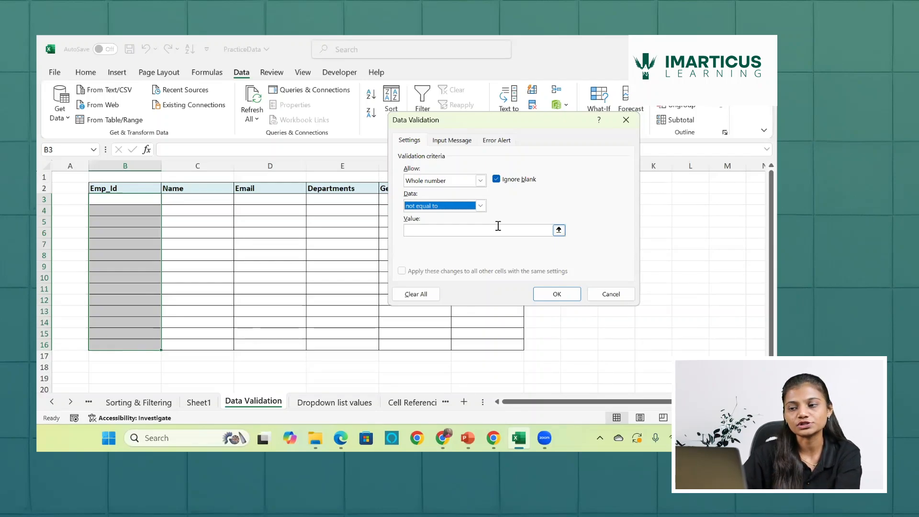
{"action": "left_click", "coordinate": [481, 206]}
{"action": "left_click", "coordinate": [429, 214]}
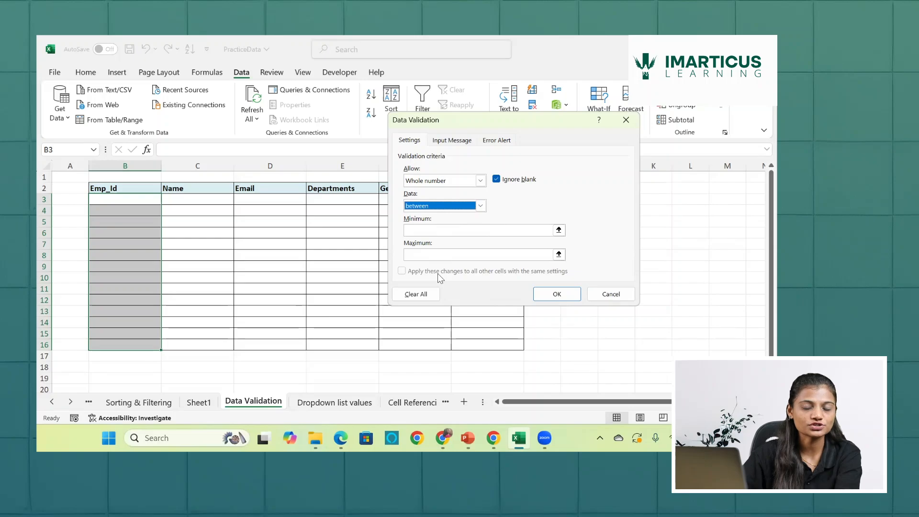
{"action": "left_click", "coordinate": [625, 122]}
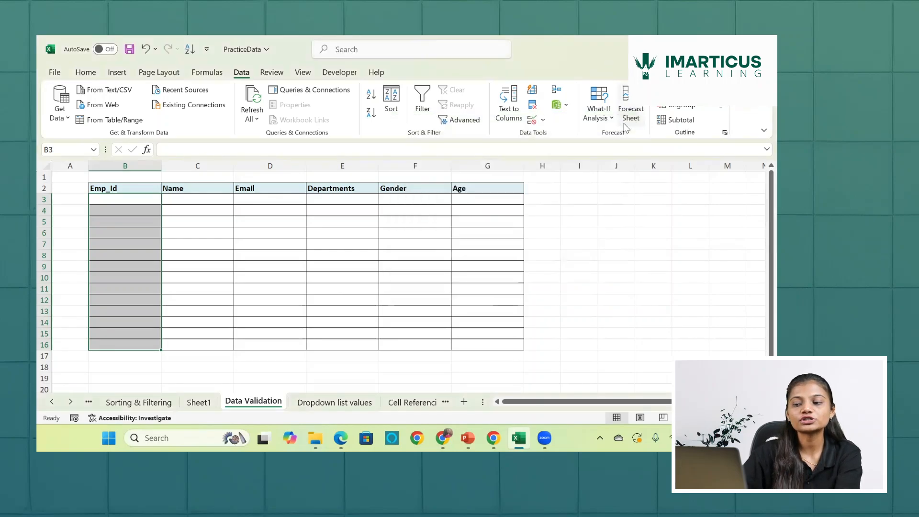
- Switch to PowerPoint, review the data validation questions on slide 62 as a slide show, and return to the PracticeData workbook in Excel
{"action": "left_click", "coordinate": [468, 435]}
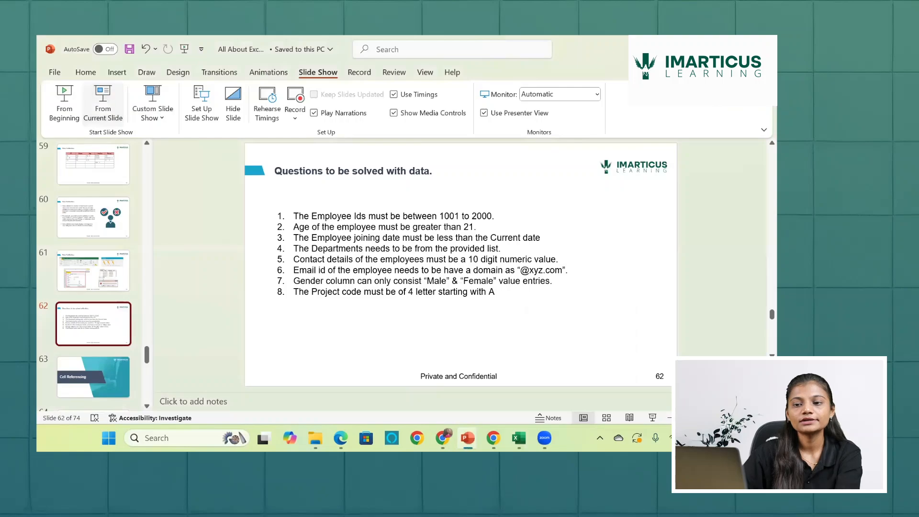
{"action": "key", "text": "shift+F5"}
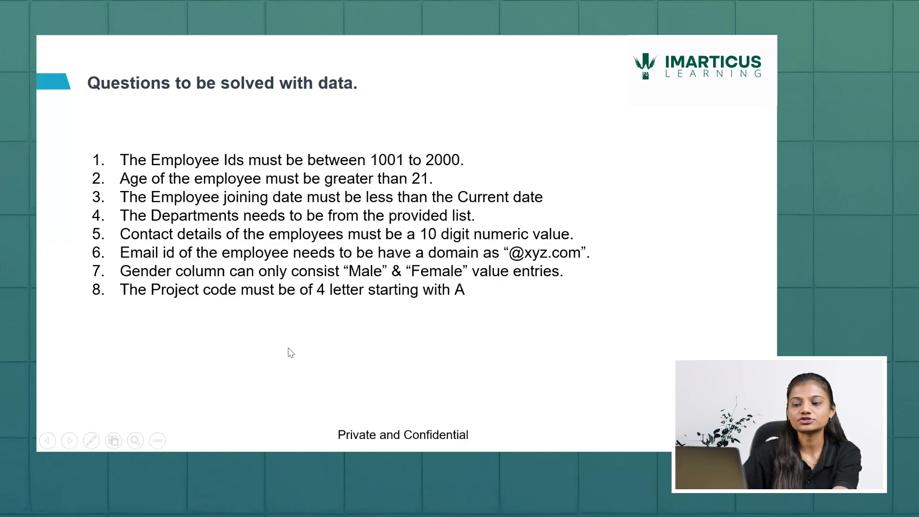
{"action": "key", "text": "Escape"}
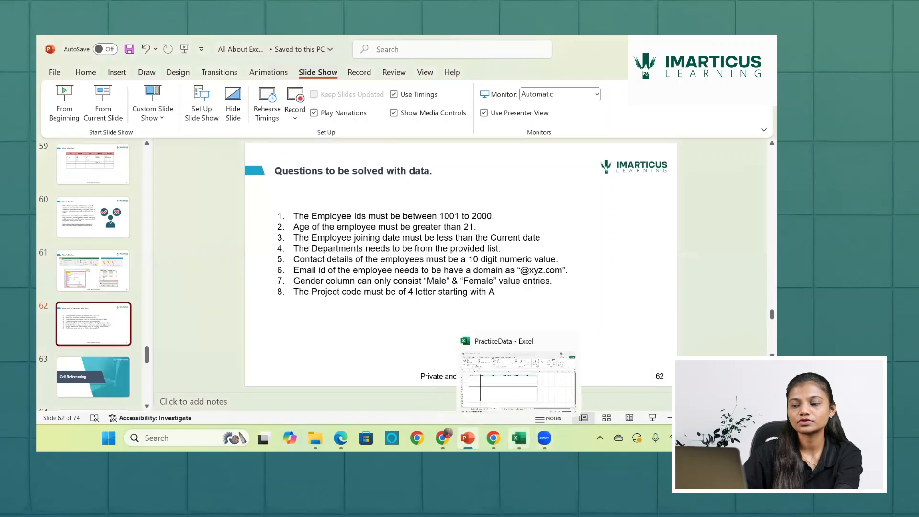
{"action": "left_click", "coordinate": [519, 439]}
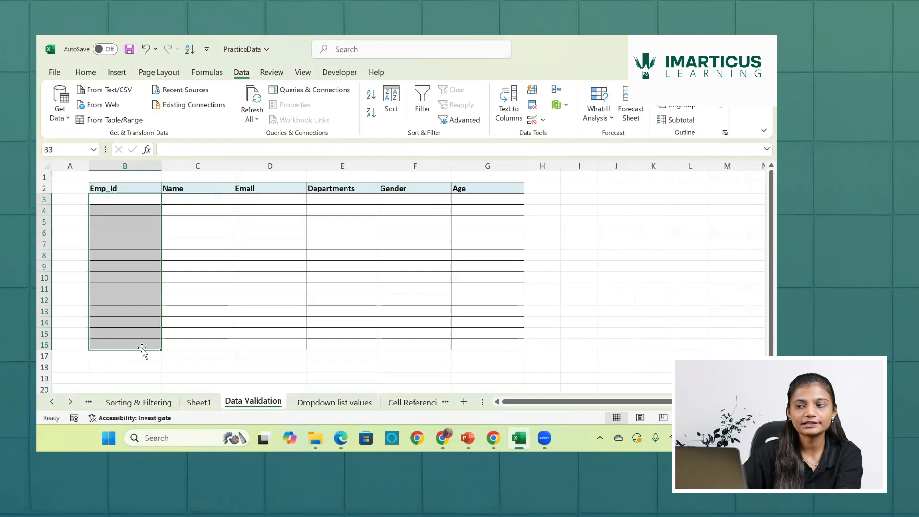
- Apply data validation to the Emp_Id cells B3:B16 allowing only whole numbers between 1001 and 2000
{"action": "left_click", "coordinate": [532, 121]}
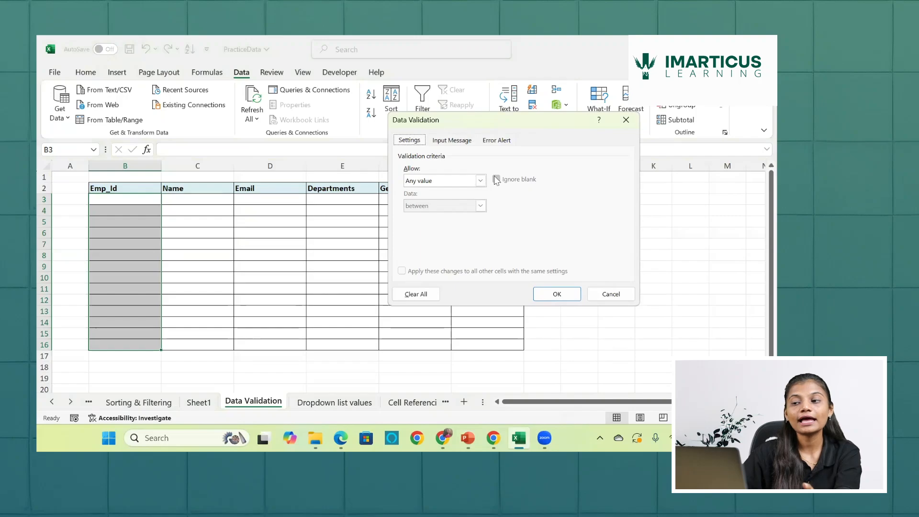
{"action": "left_click", "coordinate": [480, 181]}
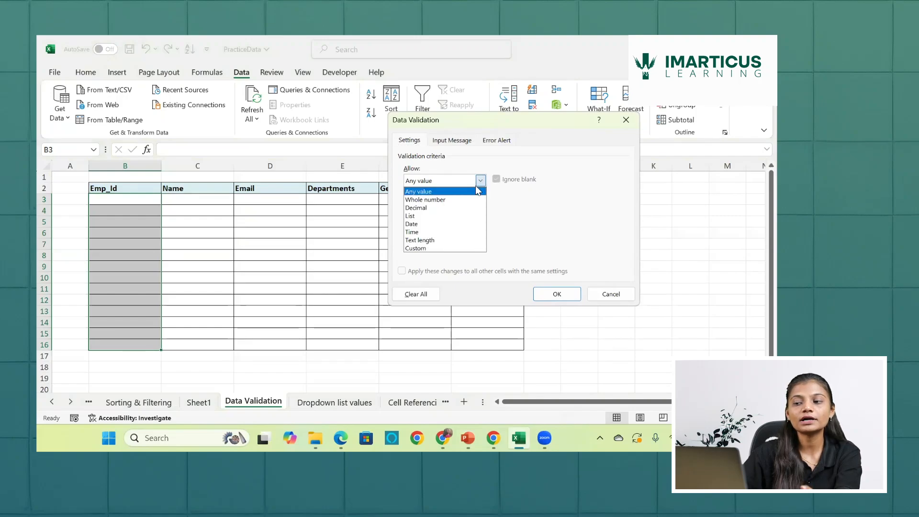
{"action": "left_click", "coordinate": [472, 199]}
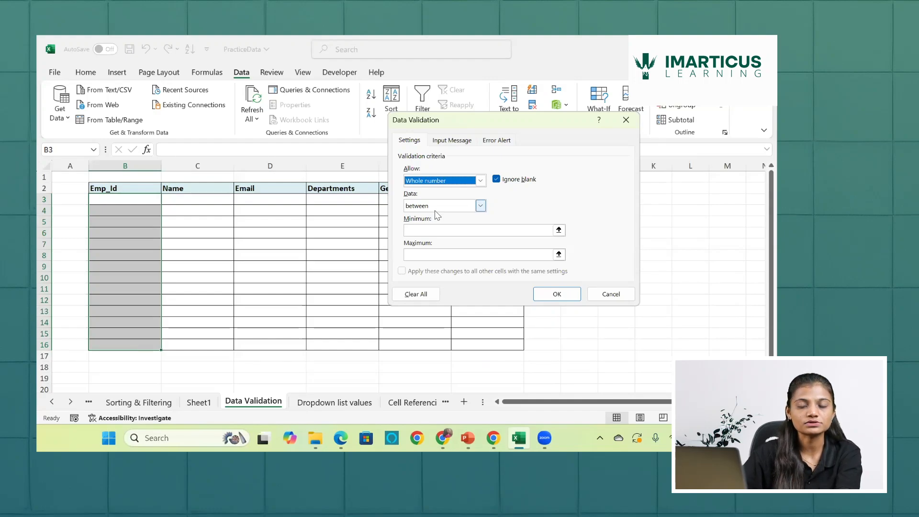
{"action": "left_click", "coordinate": [426, 230]}
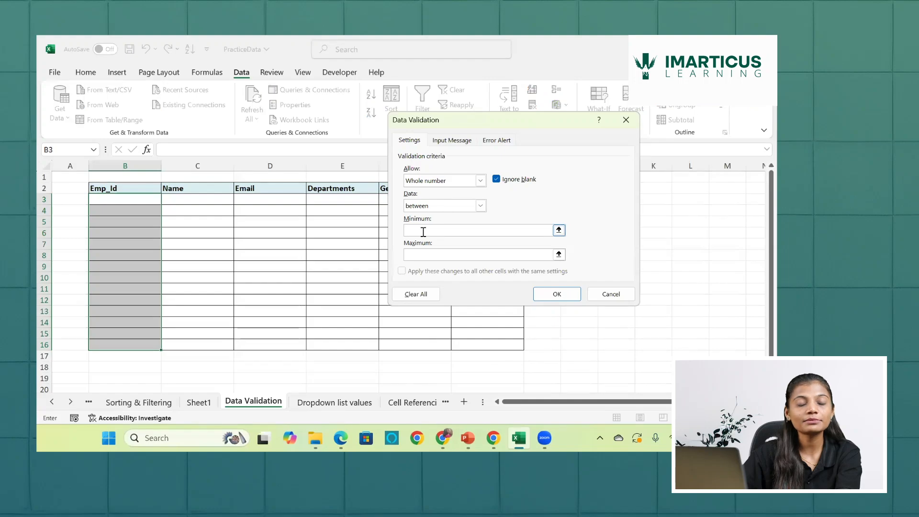
{"action": "type", "text": "001"}
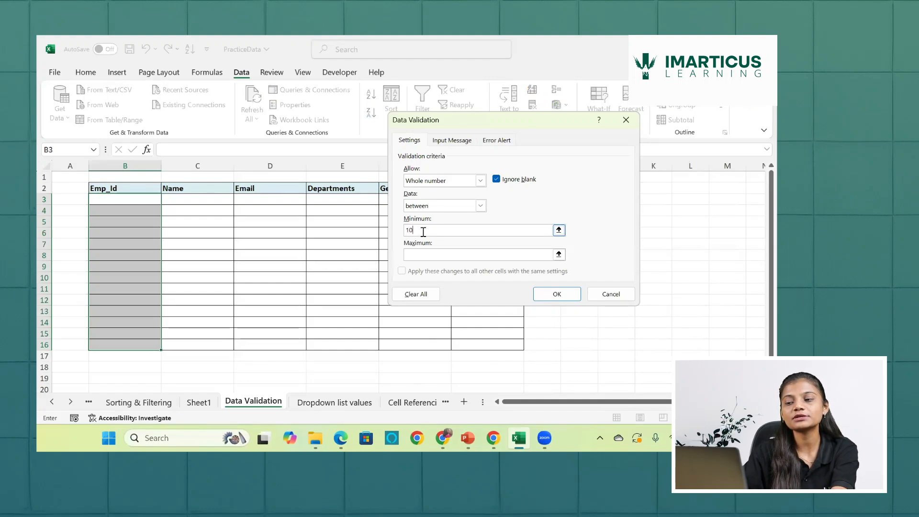
{"action": "left_click", "coordinate": [424, 254]}
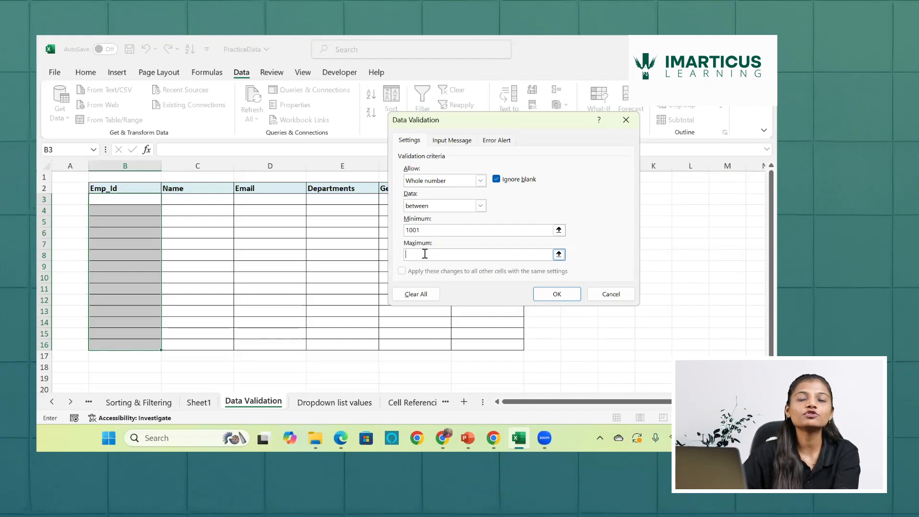
{"action": "type", "text": "2"}
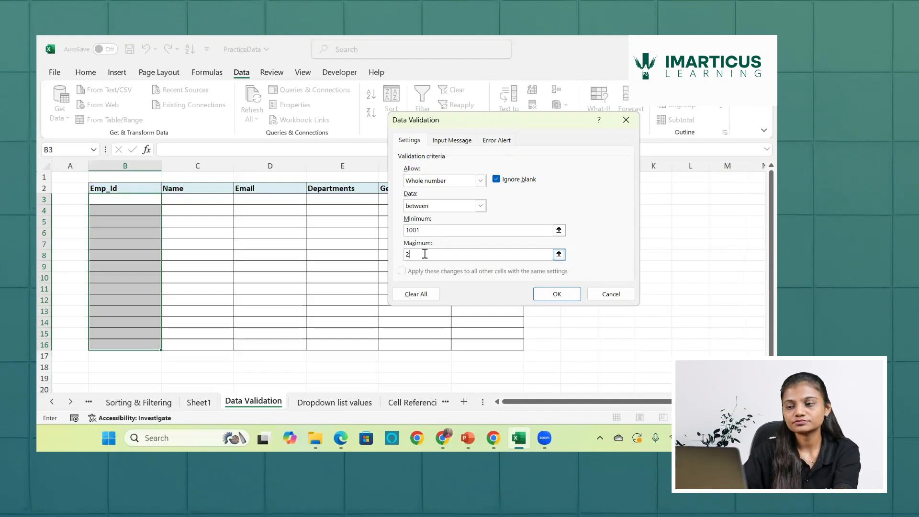
{"action": "type", "text": "000"}
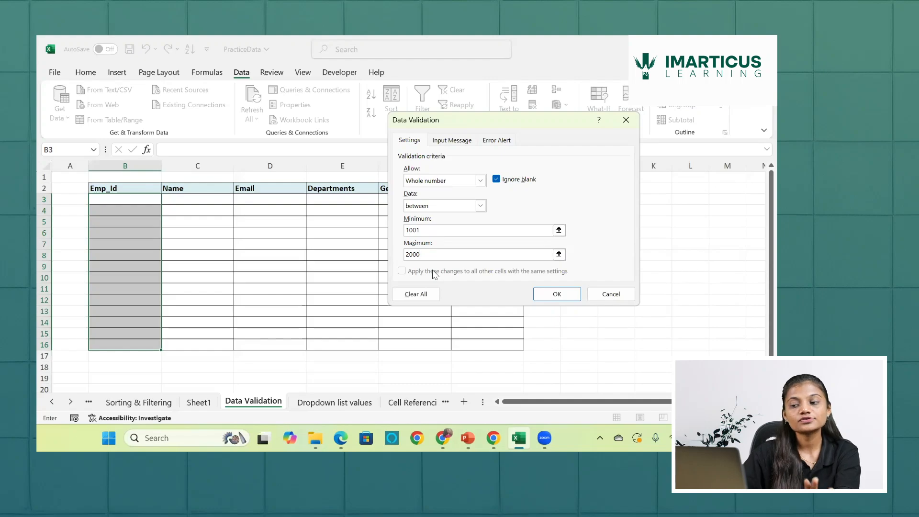
{"action": "left_click", "coordinate": [547, 297]}
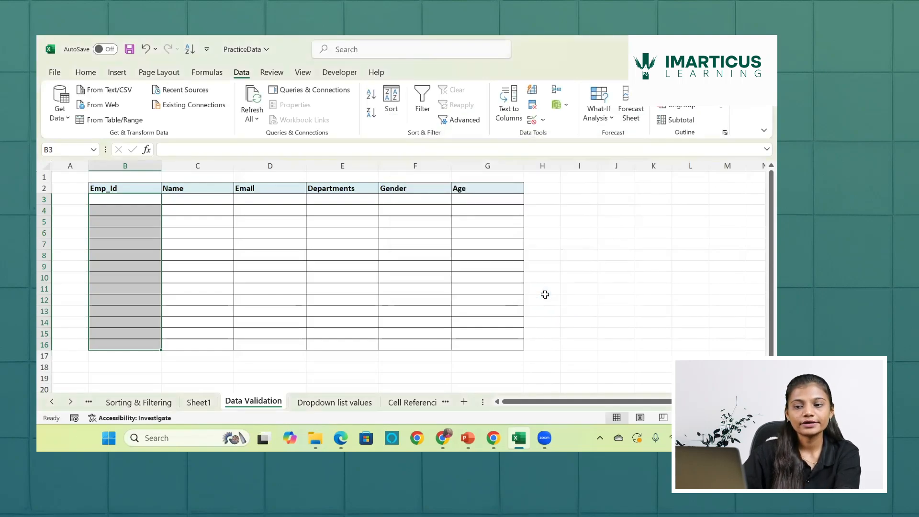
- Try to enter 101 in cell B3 to test the Emp_Id validation rule
{"action": "left_click", "coordinate": [142, 201]}
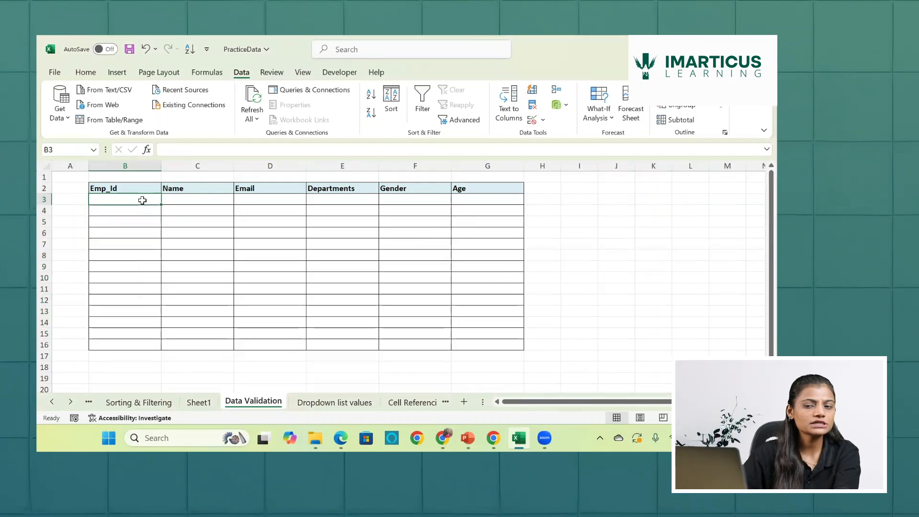
{"action": "type", "text": "1"}
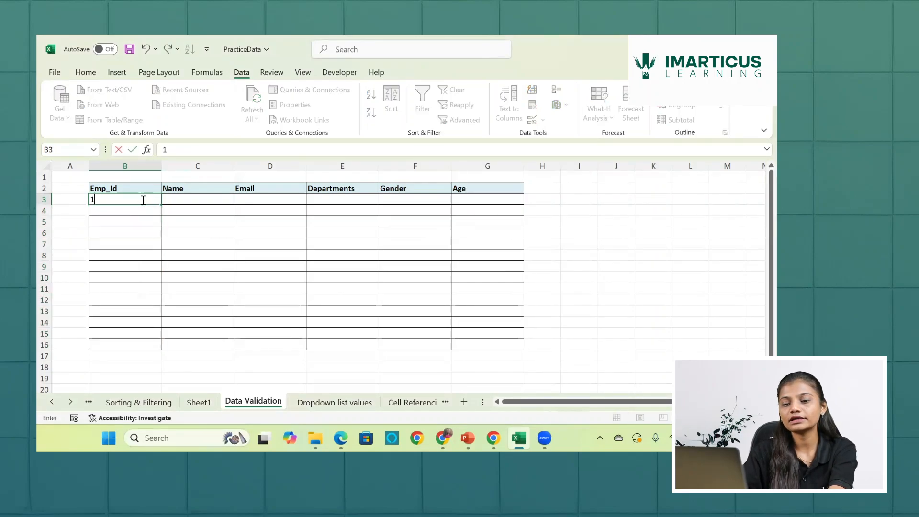
{"action": "type", "text": "01"}
{"action": "key", "text": "Return"}
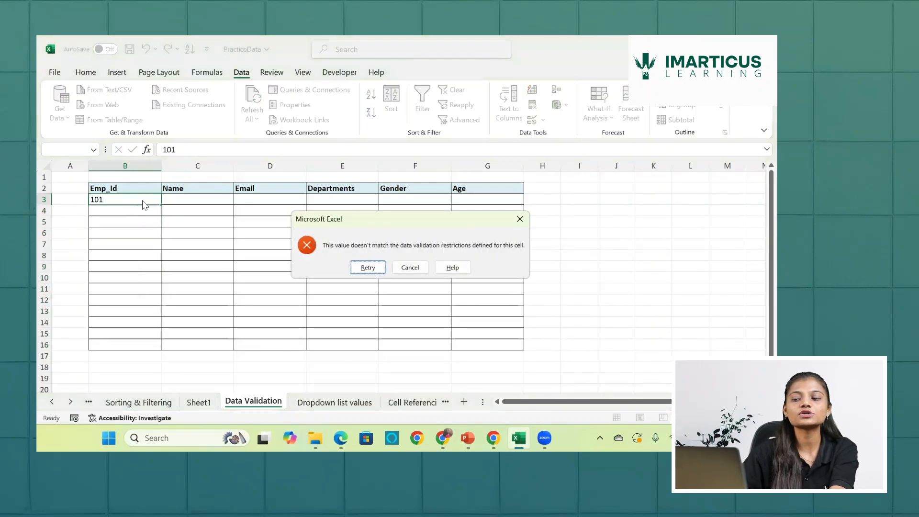
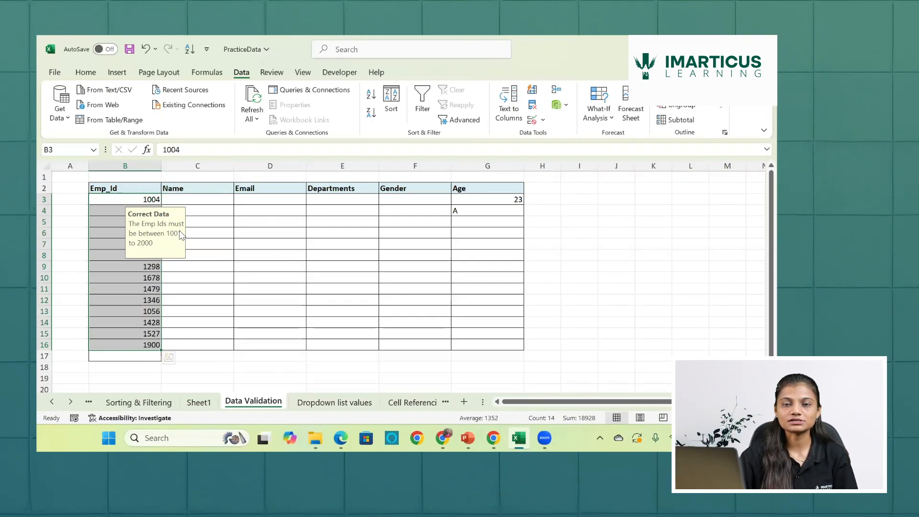
- Enter the test ages -0 in cell G5 and -76555 in cell G6 of the Age column
{"action": "left_click", "coordinate": [220, 202]}
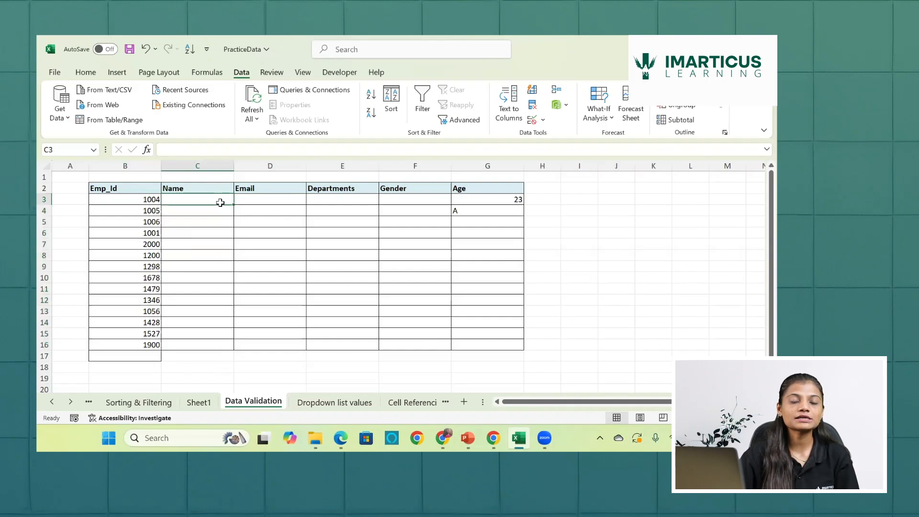
{"action": "left_click", "coordinate": [495, 214]}
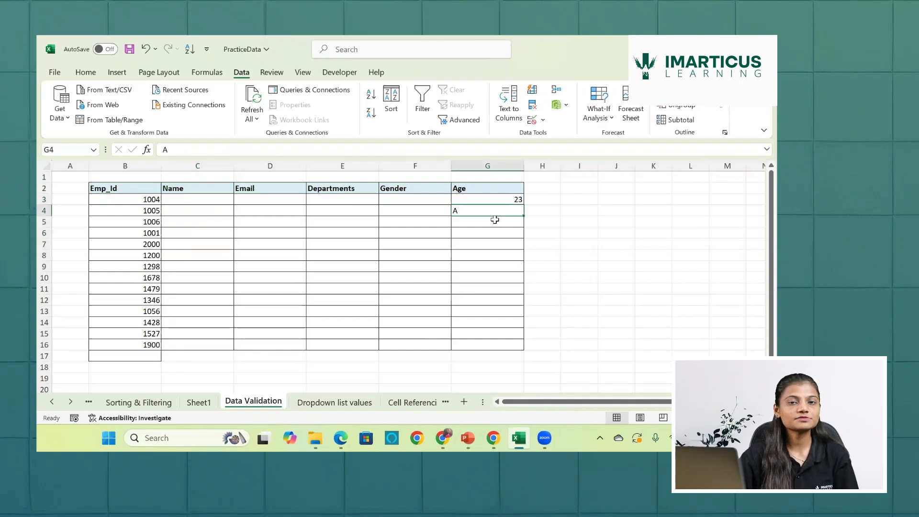
{"action": "left_click", "coordinate": [494, 219]}
{"action": "type", "text": "-0"}
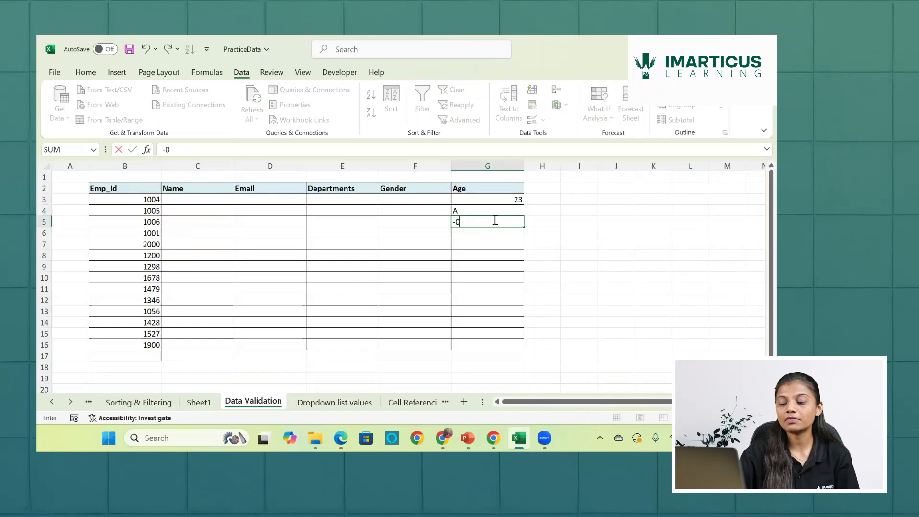
{"action": "key", "text": "Return"}
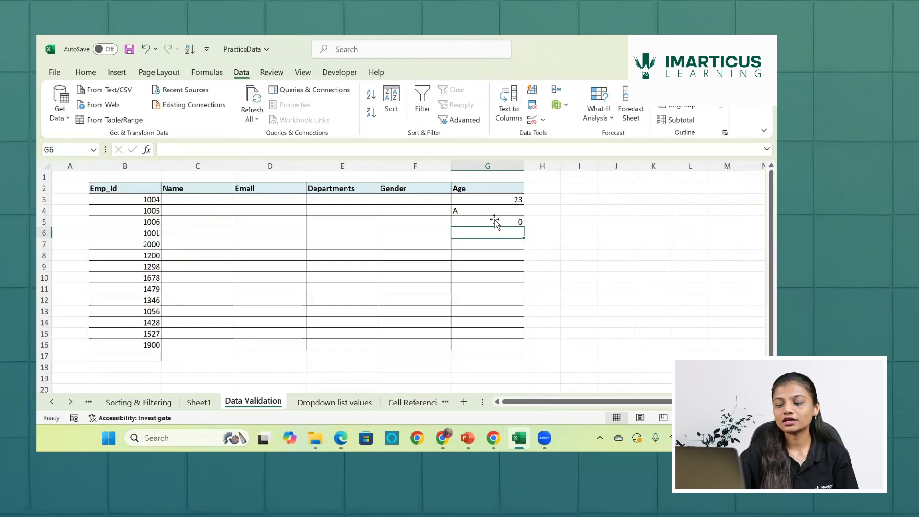
{"action": "type", "text": "-76555"}
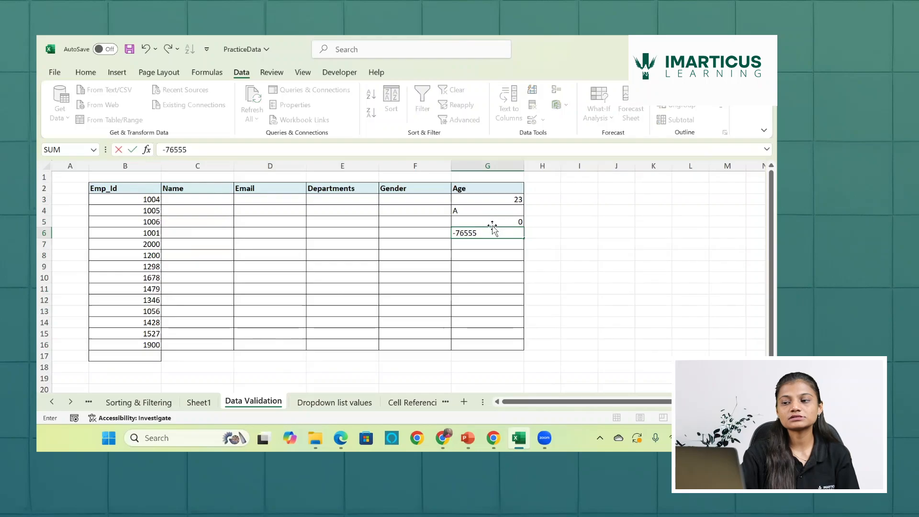
{"action": "key", "text": "Return"}
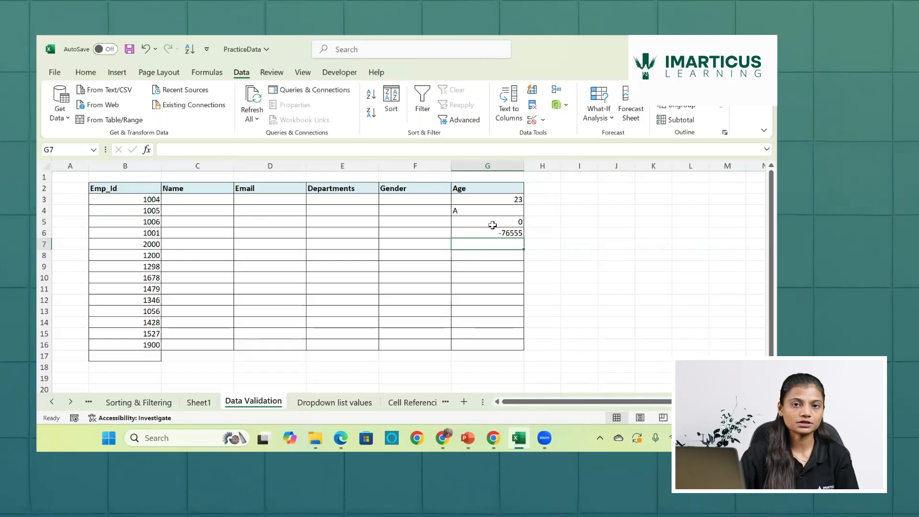
- Clear the Age cells G3:G16 and begin a data validation rule on them that allows decimal values
{"action": "left_click_drag", "start_coordinate": [497, 199], "coordinate": [496, 344]}
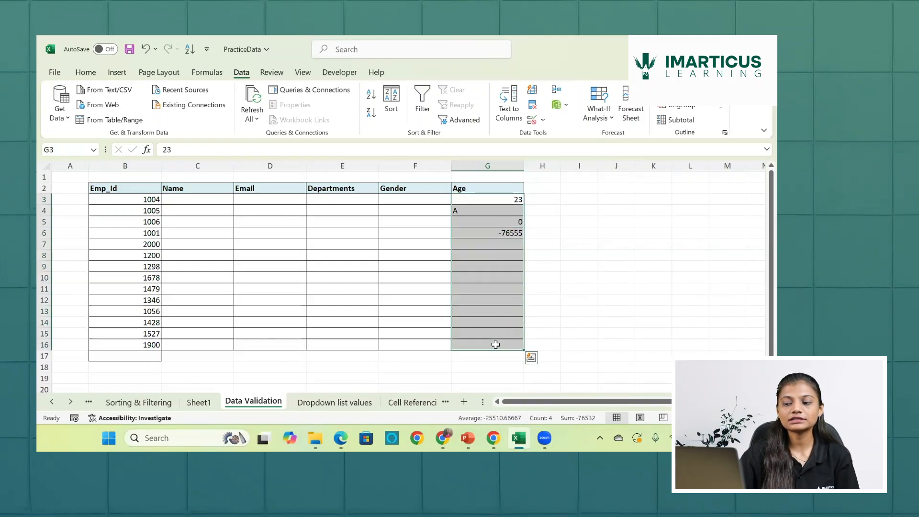
{"action": "key", "text": "Delete"}
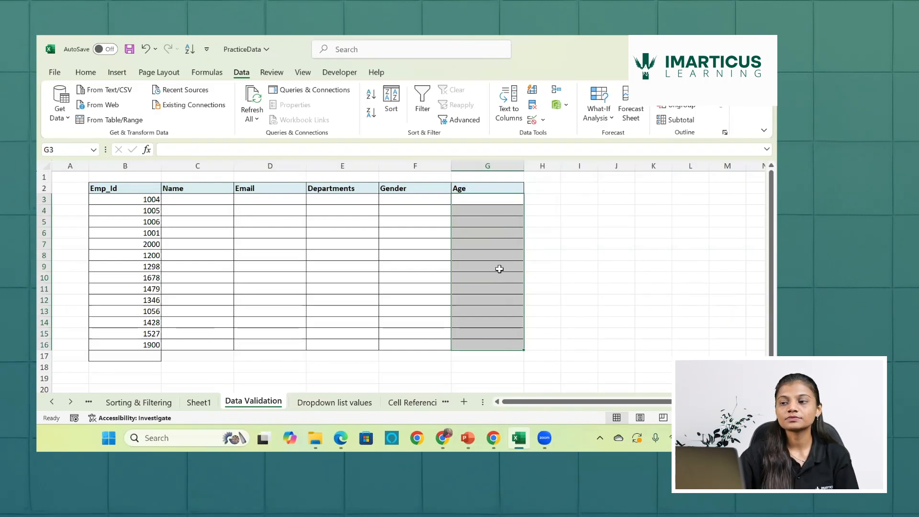
{"action": "left_click", "coordinate": [533, 121]}
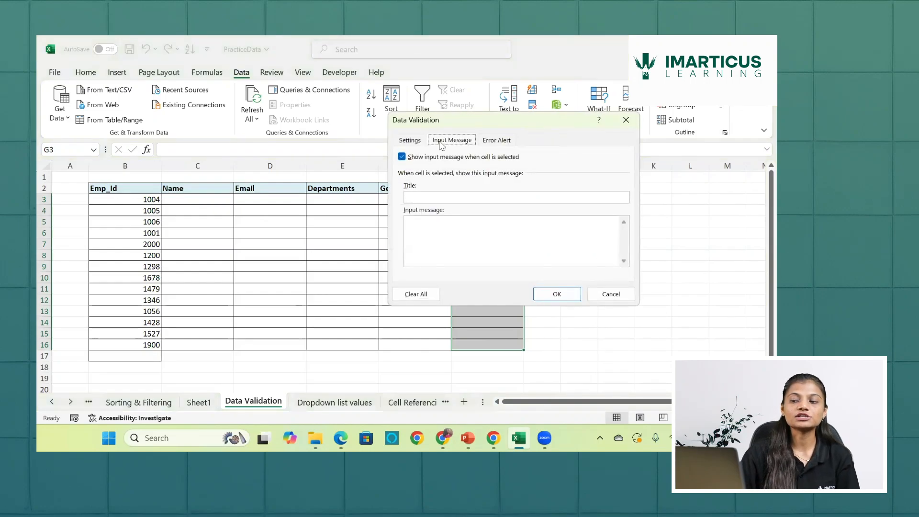
{"action": "left_click", "coordinate": [413, 141]}
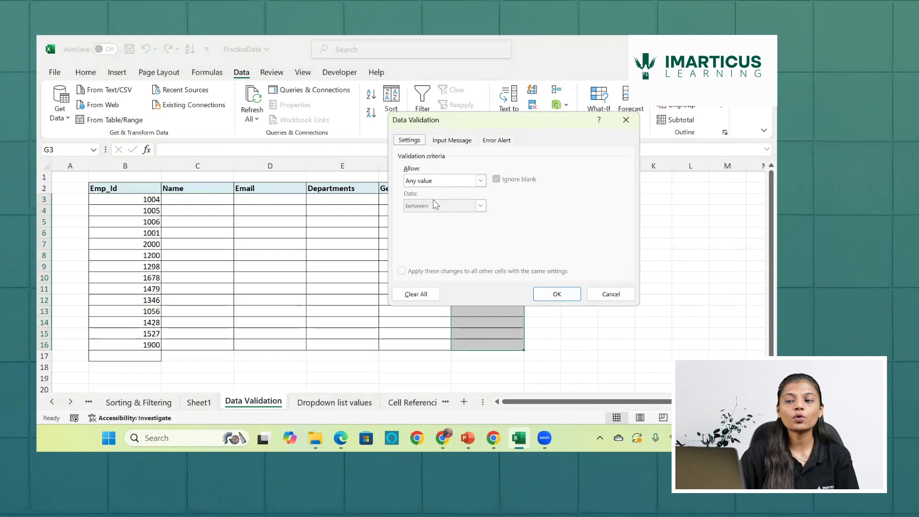
{"action": "left_click", "coordinate": [480, 182]}
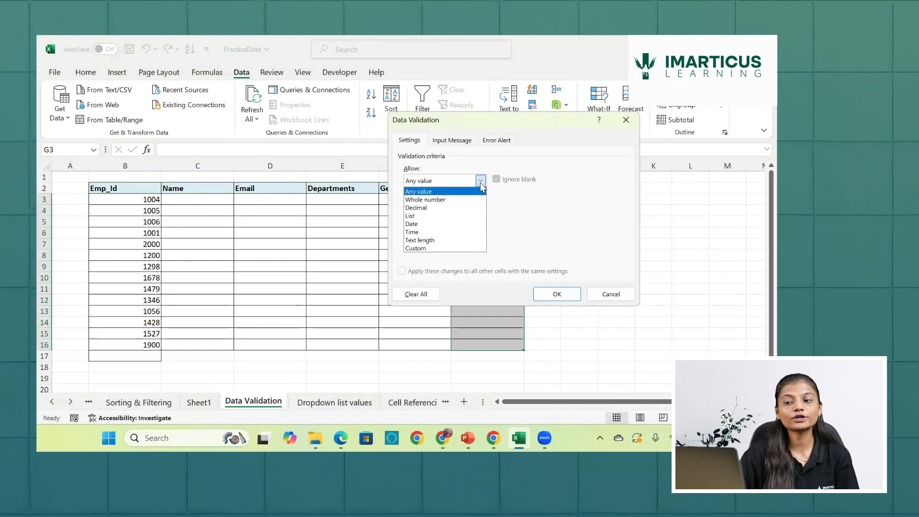
{"action": "left_click", "coordinate": [428, 210]}
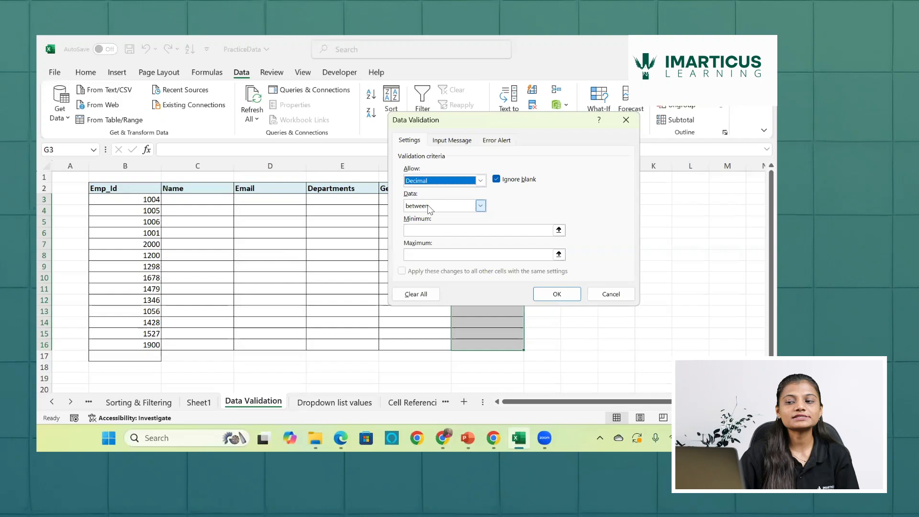
{"action": "left_click", "coordinate": [446, 230]}
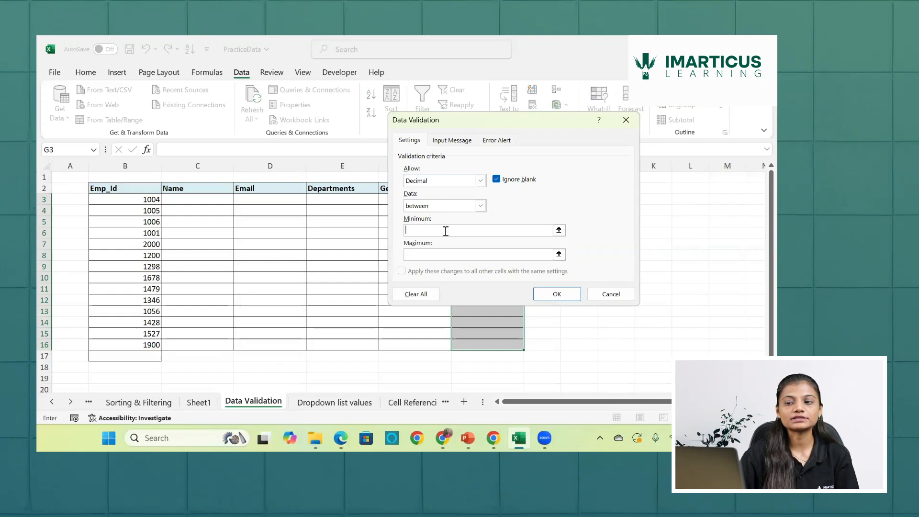
{"action": "left_click", "coordinate": [480, 206]}
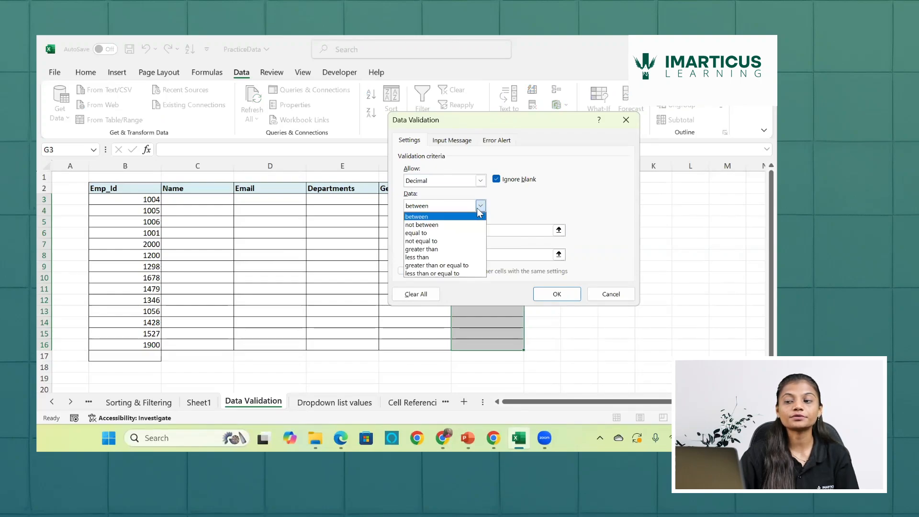
{"action": "left_click", "coordinate": [434, 250]}
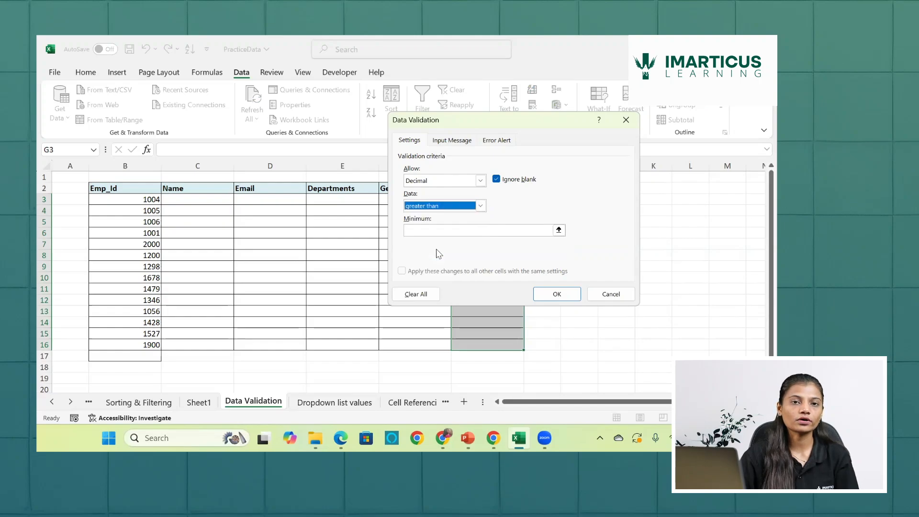
{"action": "left_click", "coordinate": [481, 207]}
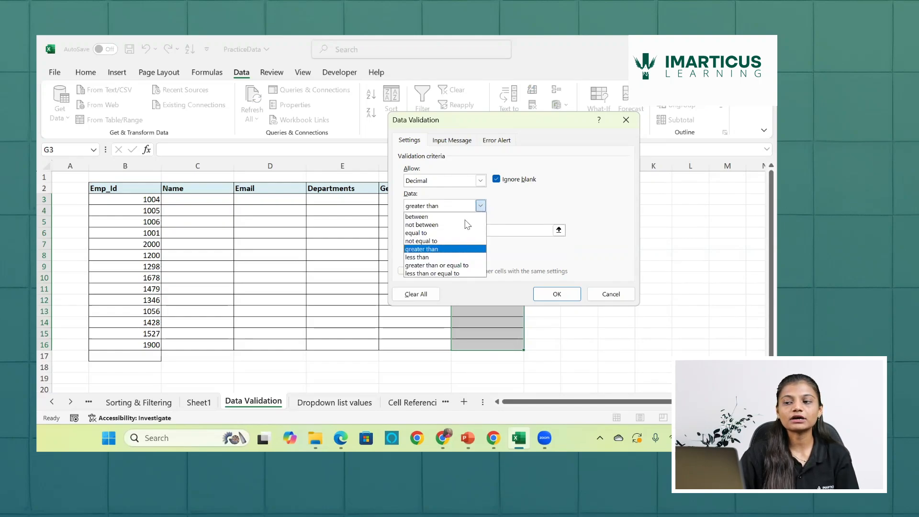
{"action": "left_click", "coordinate": [440, 216]}
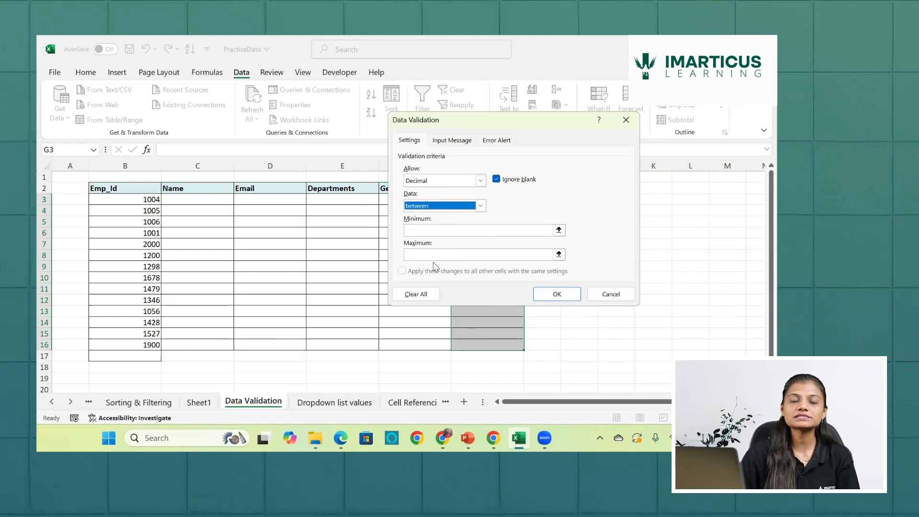
- Restrict the decimal values in the Age cells to greater than 21 and apply the validation rule
{"action": "left_click", "coordinate": [486, 207]}
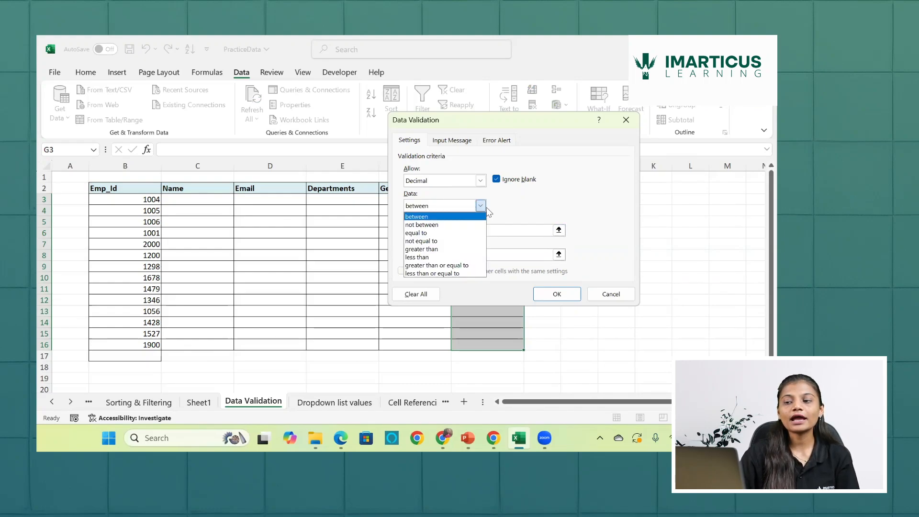
{"action": "left_click", "coordinate": [455, 249]}
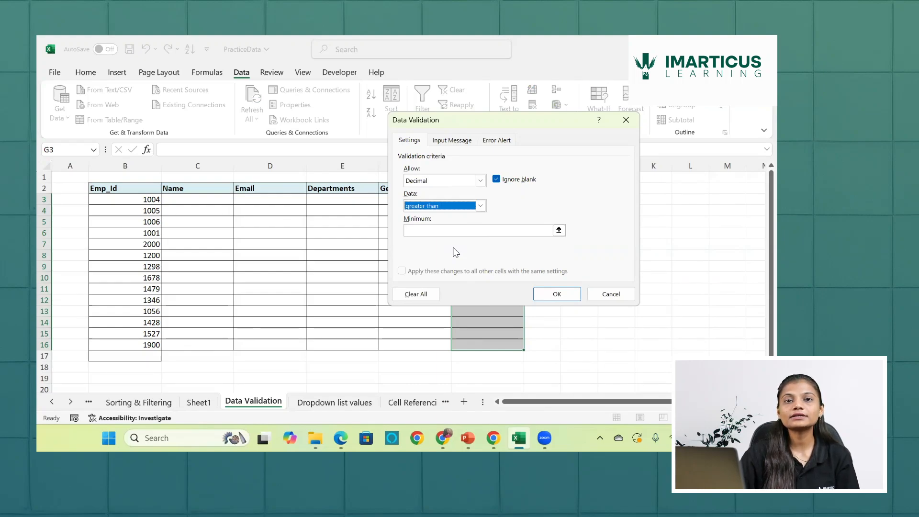
{"action": "left_click", "coordinate": [460, 229]}
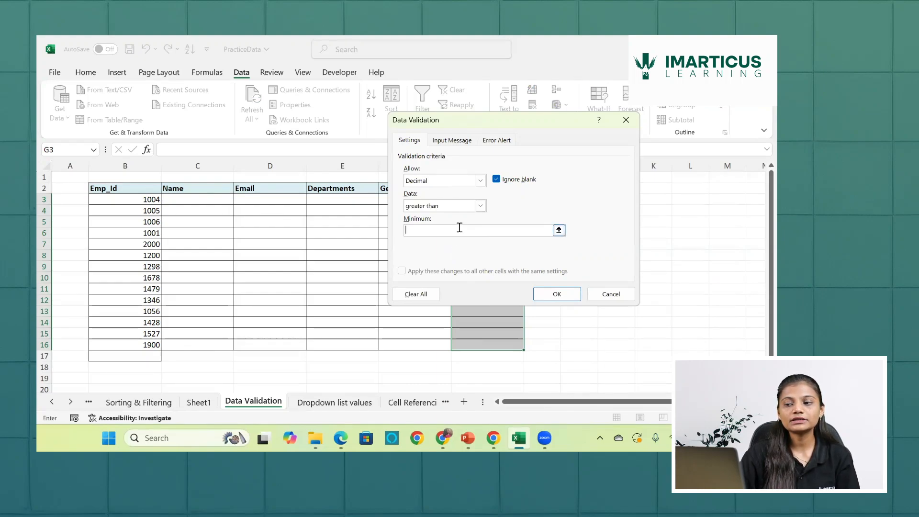
{"action": "type", "text": "21"}
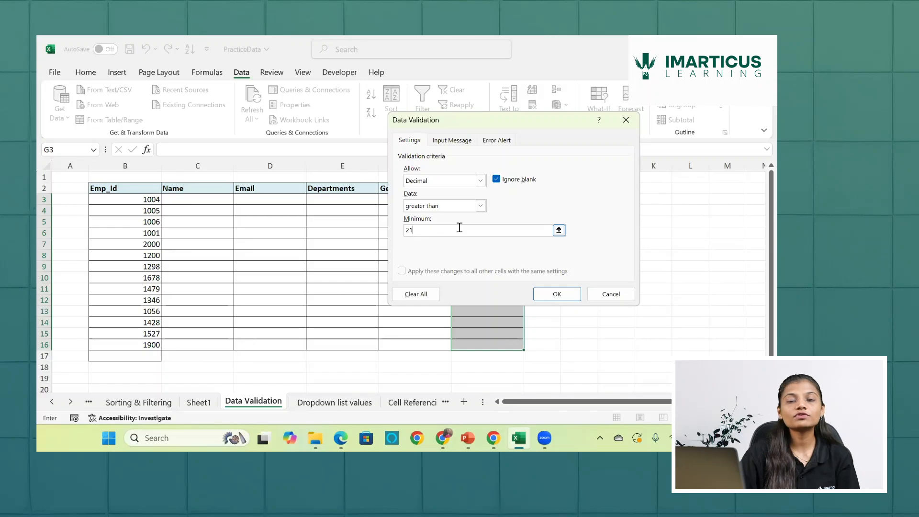
{"action": "left_click", "coordinate": [481, 205]}
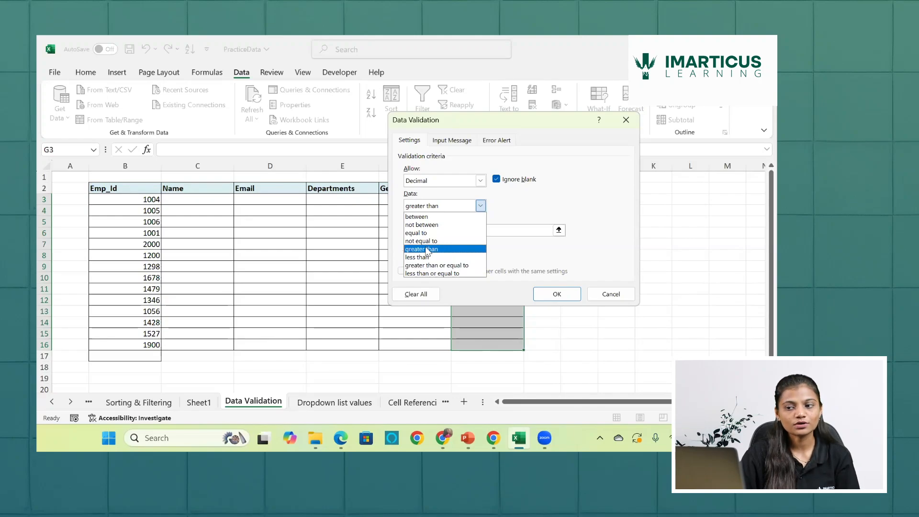
{"action": "left_click", "coordinate": [428, 249]}
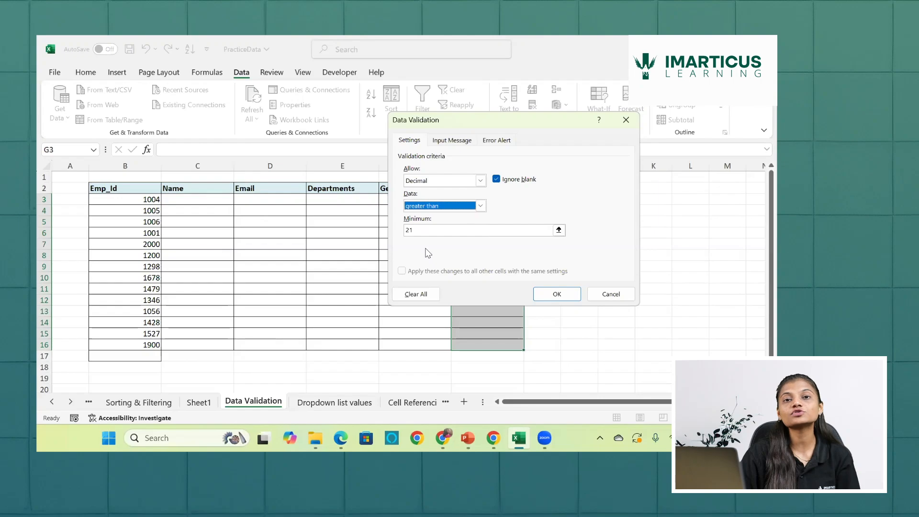
{"action": "left_click", "coordinate": [557, 295]}
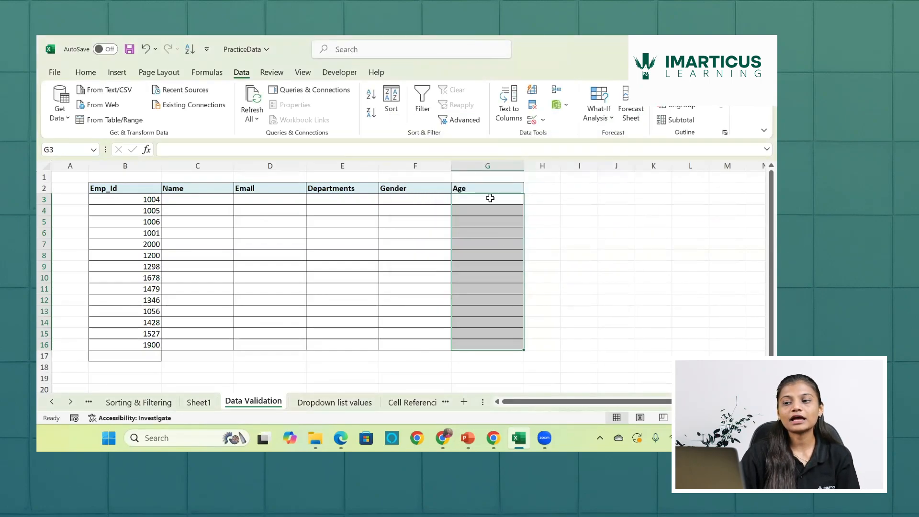
- Test the Age rule in cell G3 by trying 21, and replace that entry with 23
{"action": "left_click", "coordinate": [491, 199]}
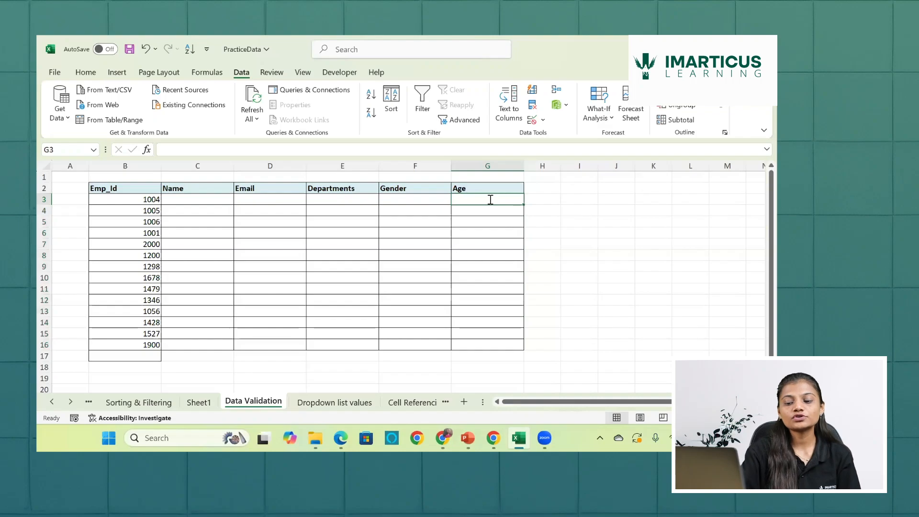
{"action": "type", "text": "21"}
{"action": "key", "text": "Return"}
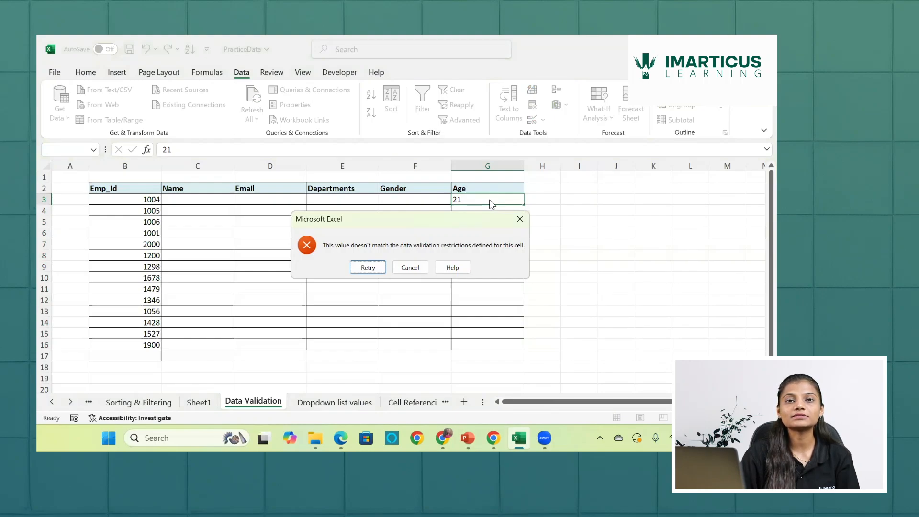
{"action": "left_click", "coordinate": [365, 266]}
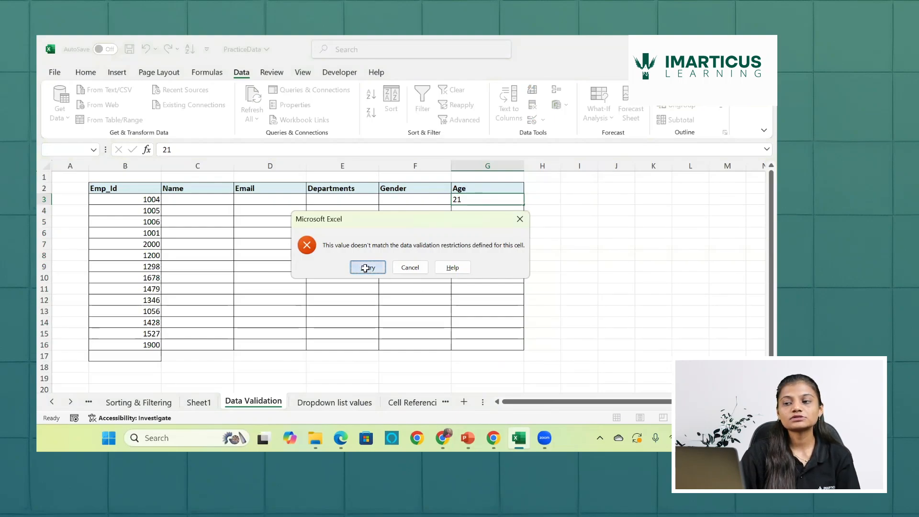
{"action": "key", "text": "BackSpace"}
{"action": "type", "text": "23"}
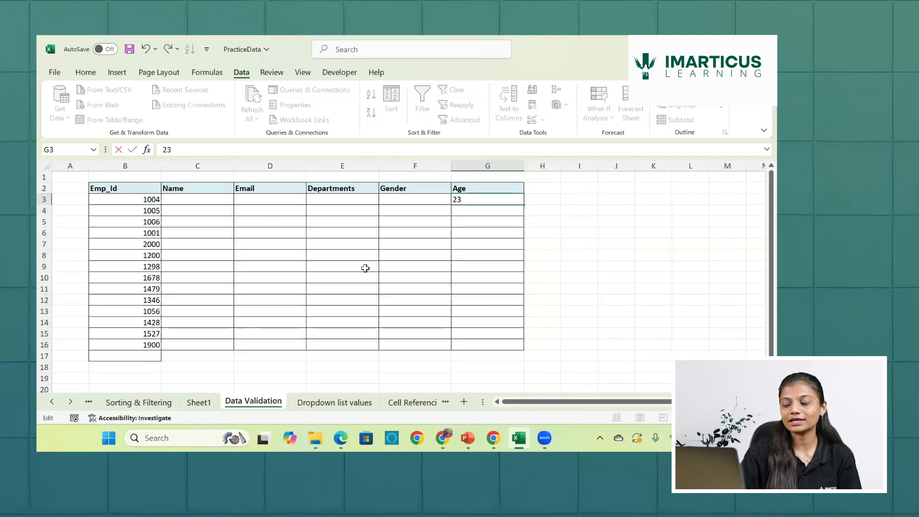
{"action": "key", "text": "Return"}
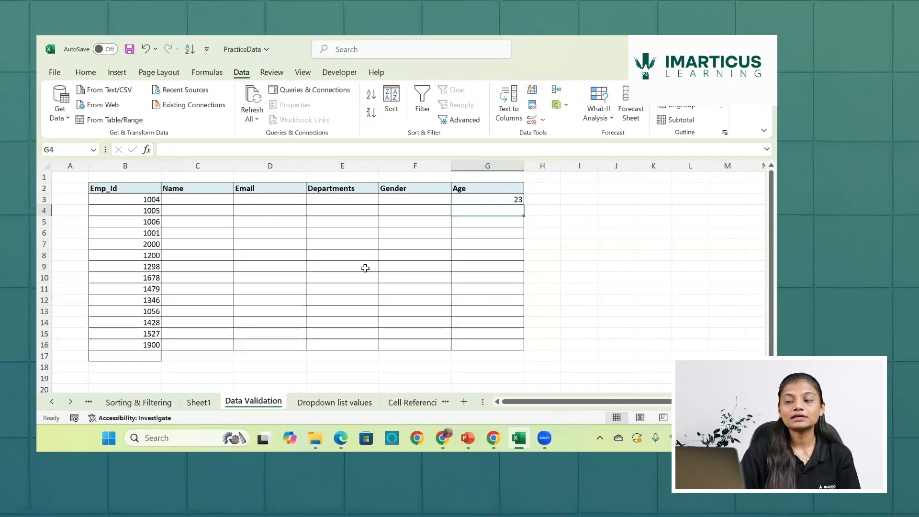
- Test the Age rule in cell G4 by trying the letter A, and replace it with 24.5
{"action": "type", "text": "A"}
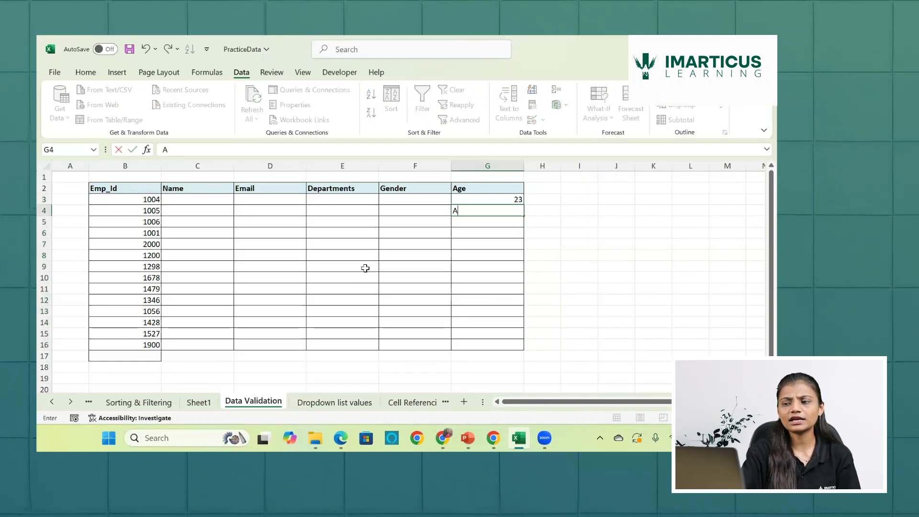
{"action": "key", "text": "Return"}
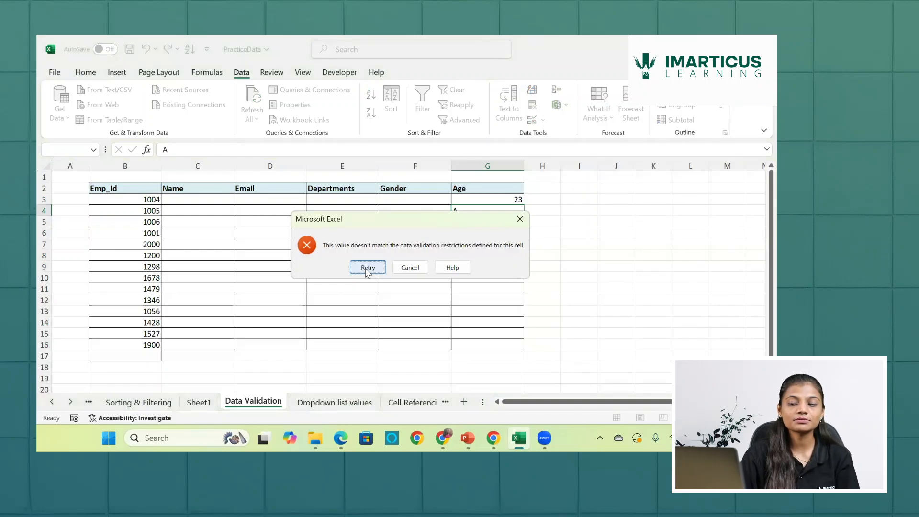
{"action": "left_click", "coordinate": [367, 268]}
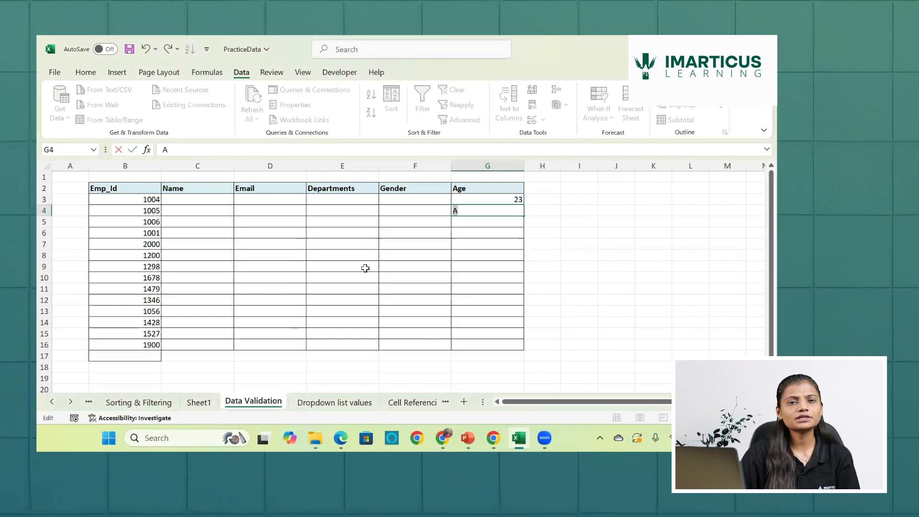
{"action": "key", "text": "BackSpace"}
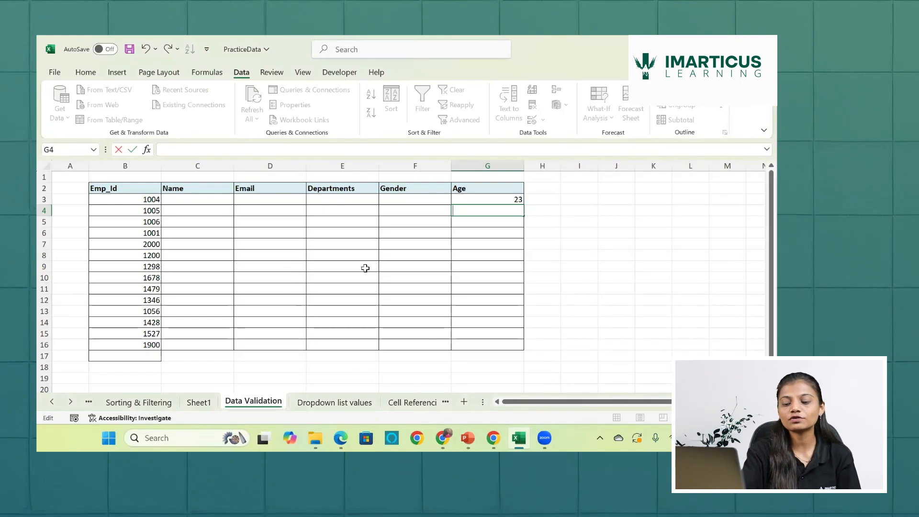
{"action": "type", "text": "2"}
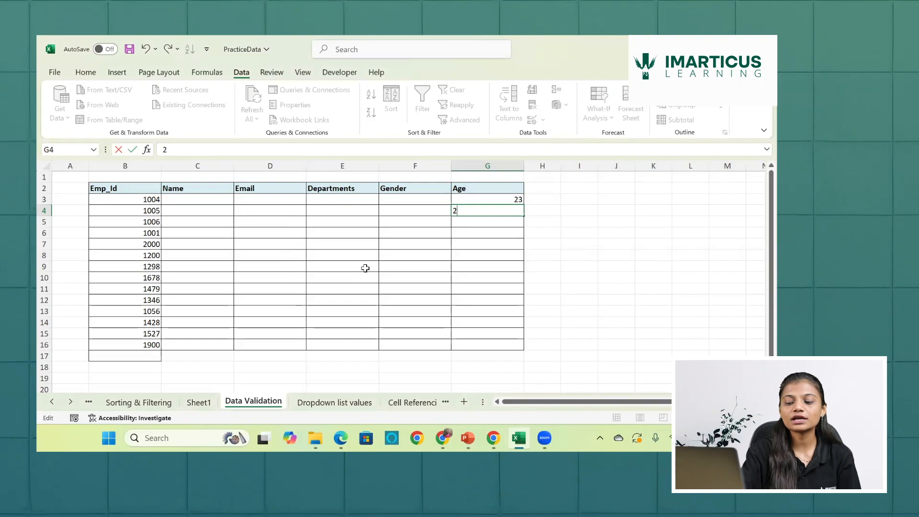
{"action": "type", "text": "4.5"}
{"action": "key", "text": "Return"}
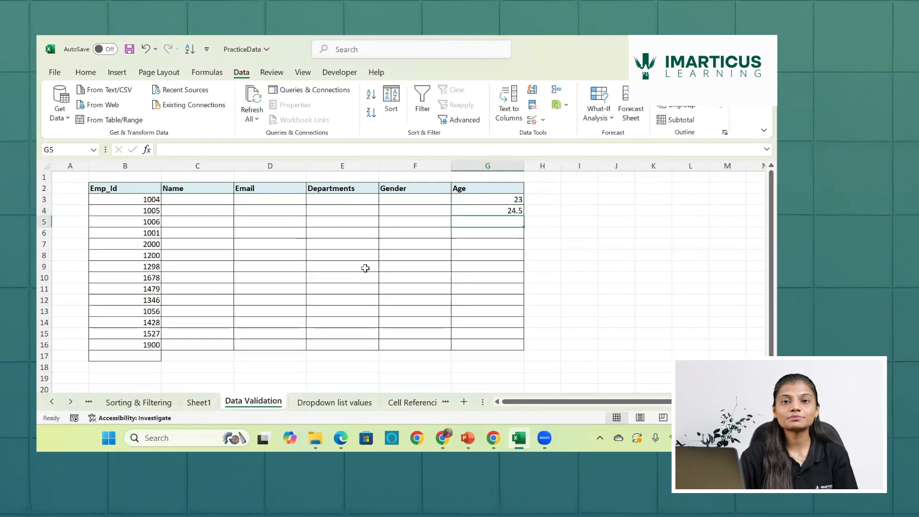
- Enter the ages 67, 34 and 23.566 in cells G5 to G7
{"action": "type", "text": "67"}
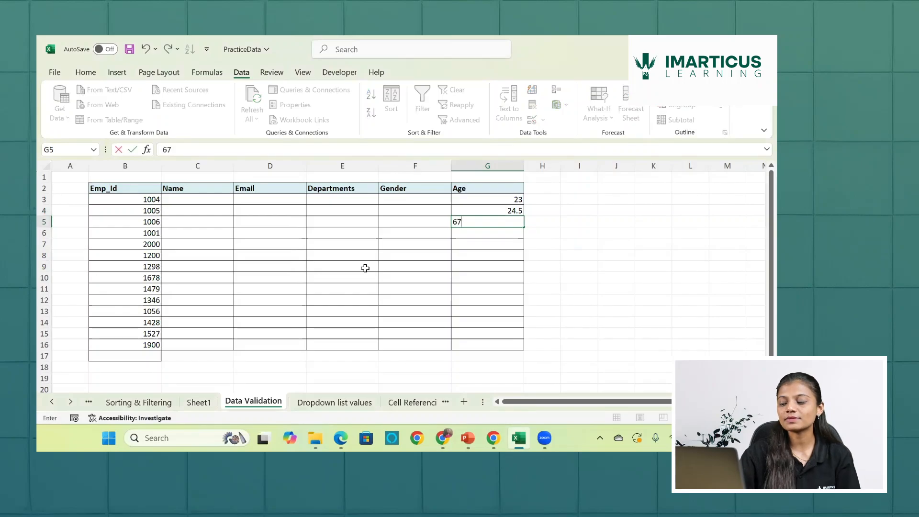
{"action": "key", "text": "Return"}
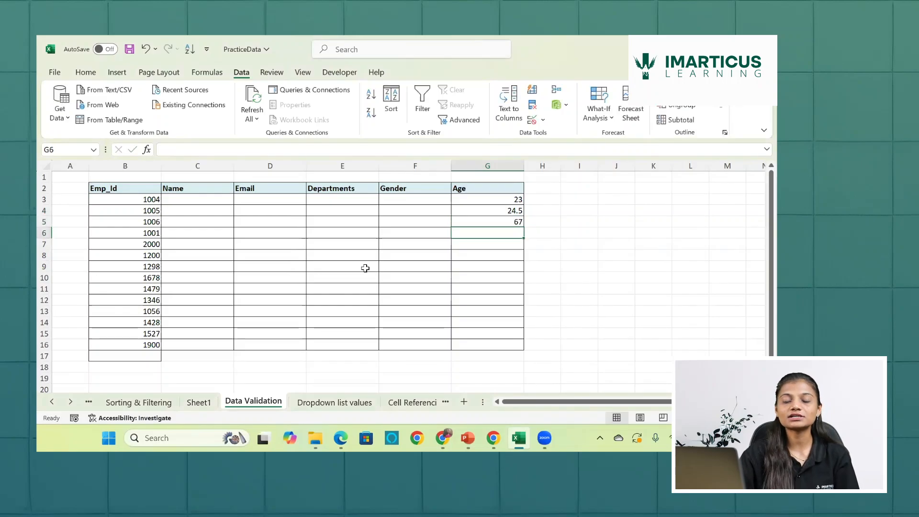
{"action": "type", "text": "34"}
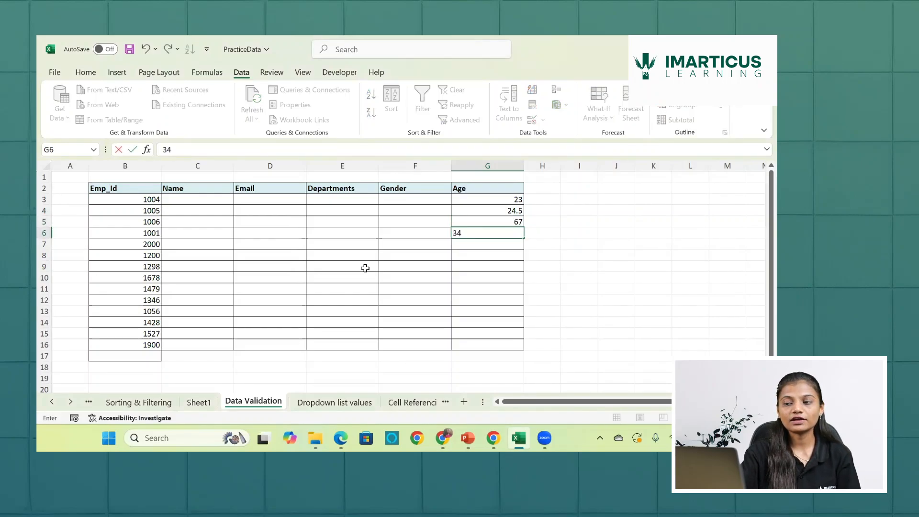
{"action": "key", "text": "Return"}
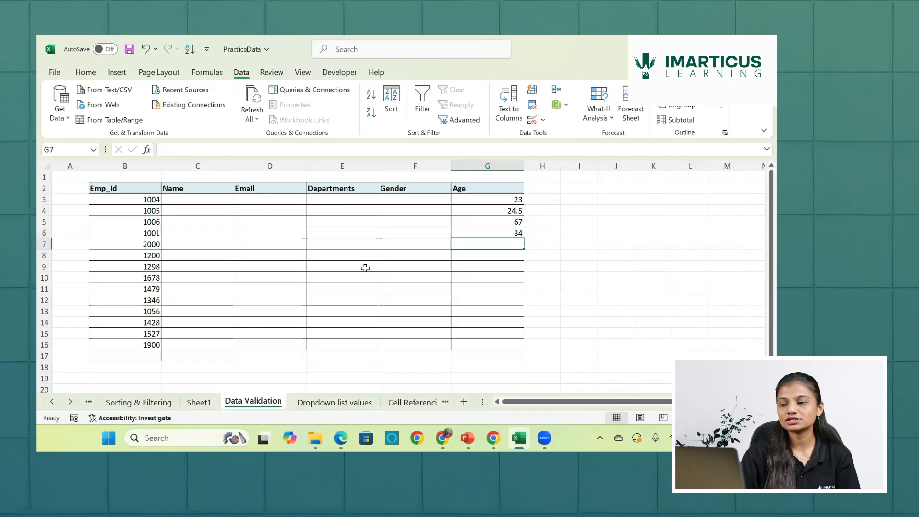
{"action": "type", "text": "23,"}
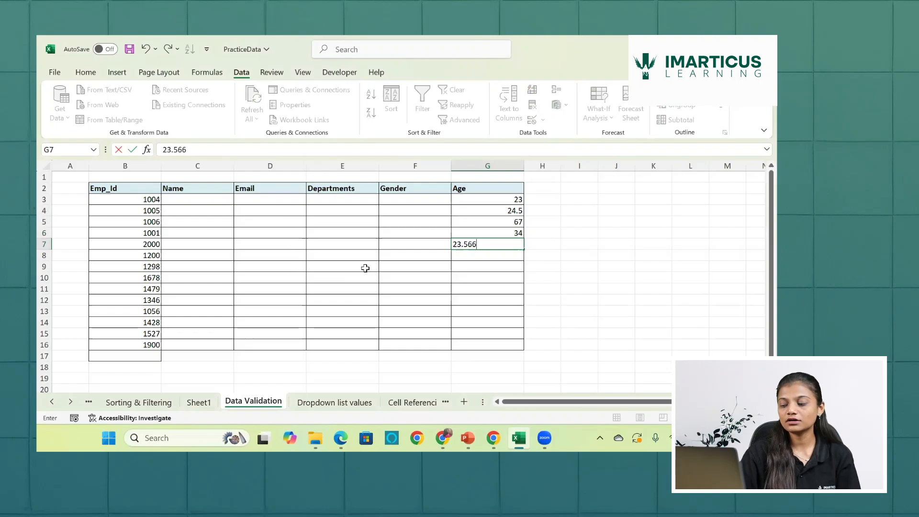
{"action": "key", "text": "Return"}
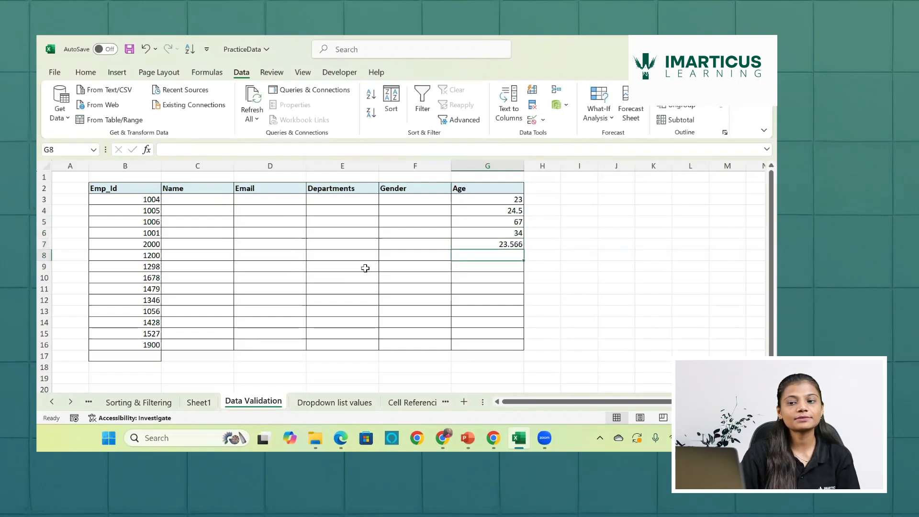
- Test the Emp_Id rule in cell B16 by trying the decimal 1004.5, and replace that entry with 1248
{"action": "left_click", "coordinate": [144, 341]}
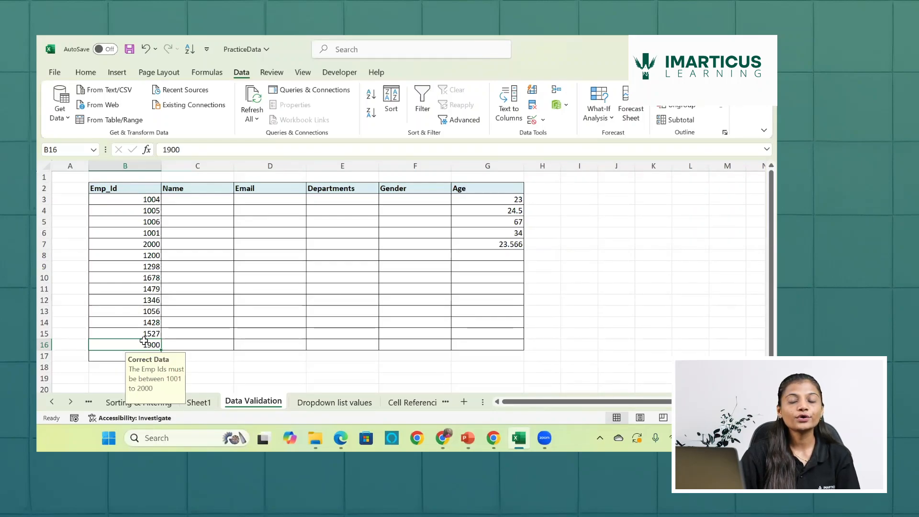
{"action": "key", "text": "Delete"}
{"action": "type", "text": "10"}
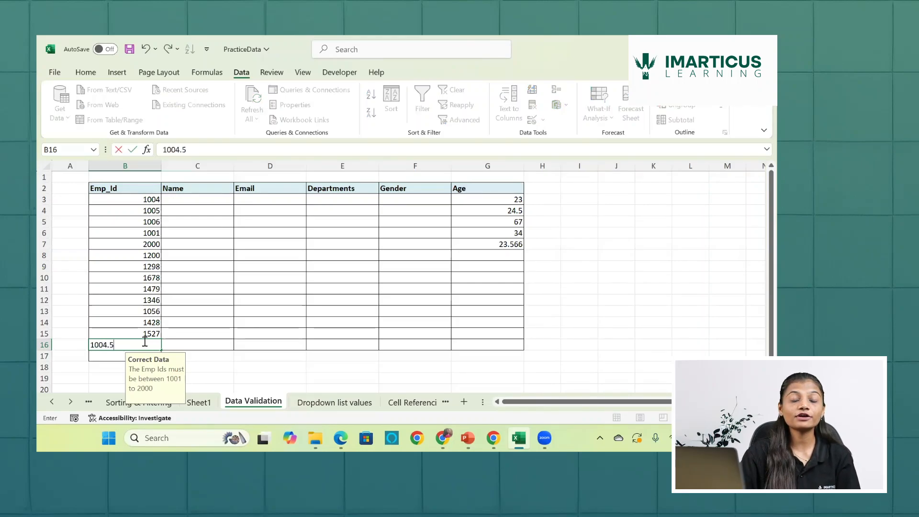
{"action": "key", "text": "Return"}
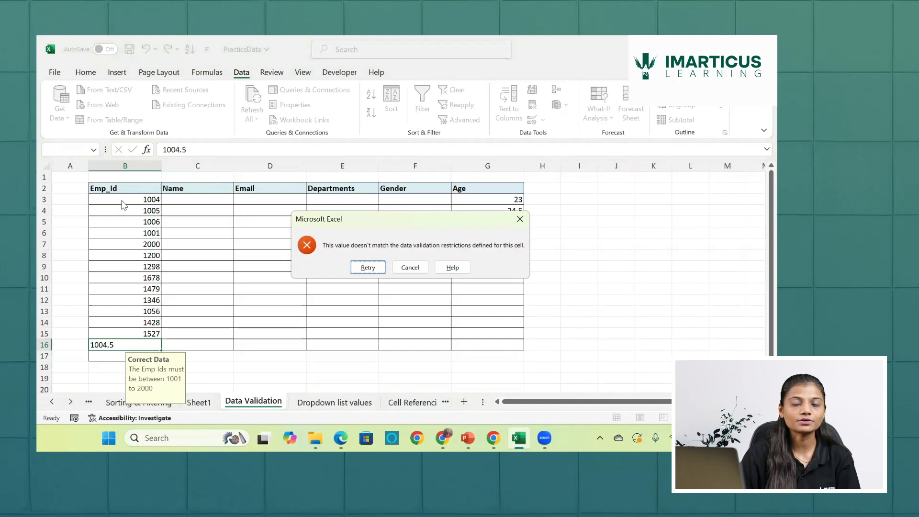
{"action": "left_click", "coordinate": [367, 267]}
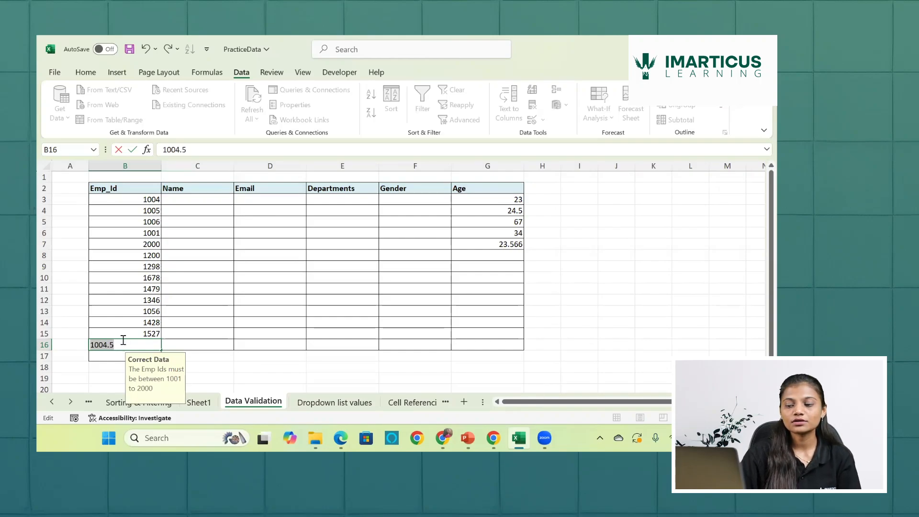
{"action": "key", "text": "BackSpace"}
{"action": "type", "text": "1248"}
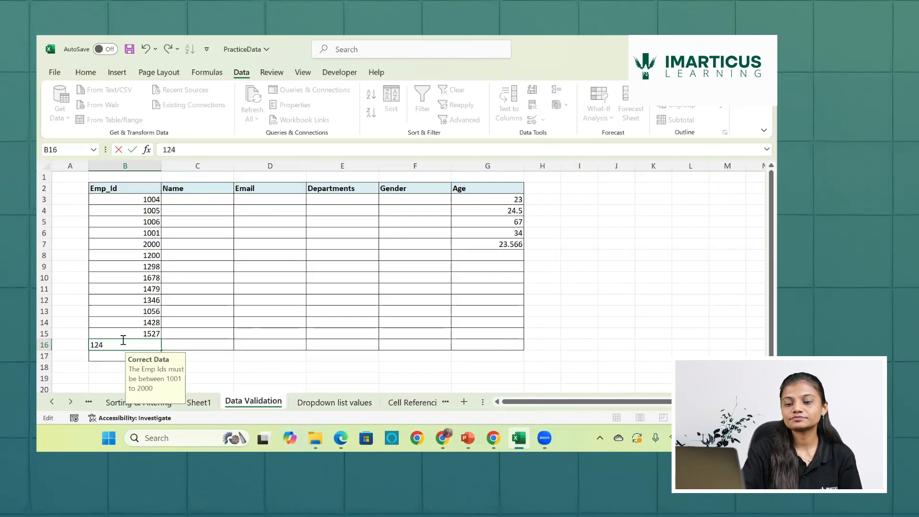
{"action": "key", "text": "Return"}
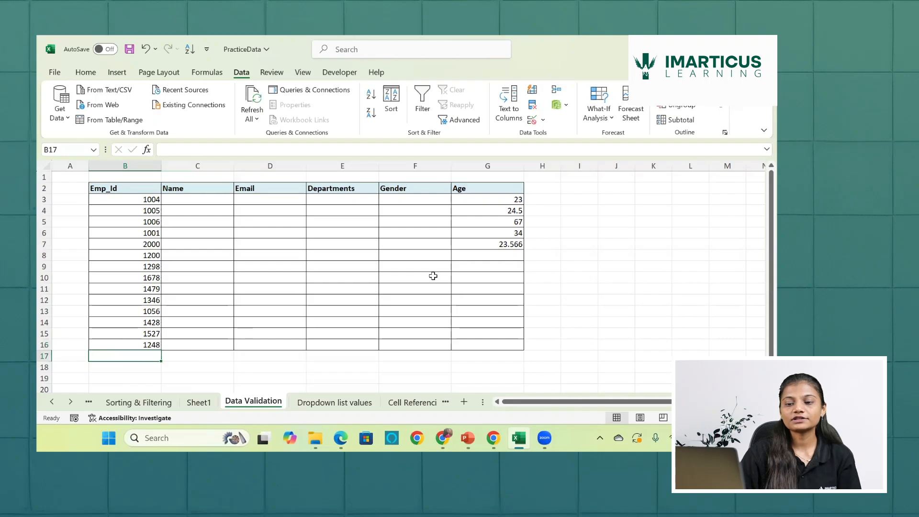
- Begin an input message for the validation rule on Age cells G3:G16, with the title "Correct Age"
{"action": "left_click", "coordinate": [511, 200]}
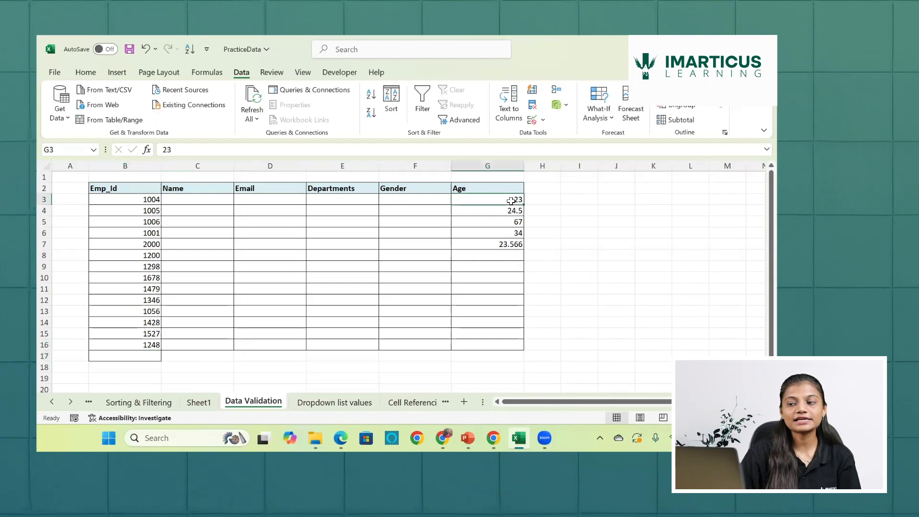
{"action": "key", "text": "Down"}
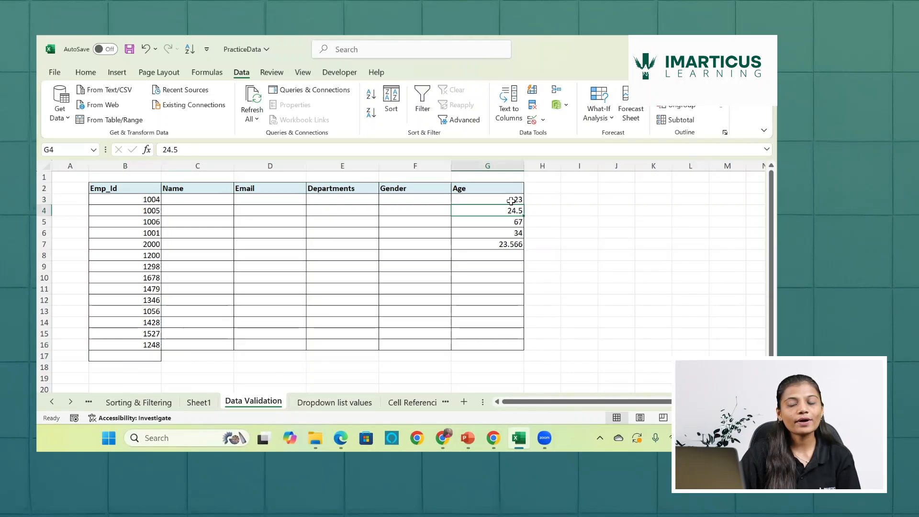
{"action": "left_click_drag", "start_coordinate": [512, 201], "coordinate": [497, 347]}
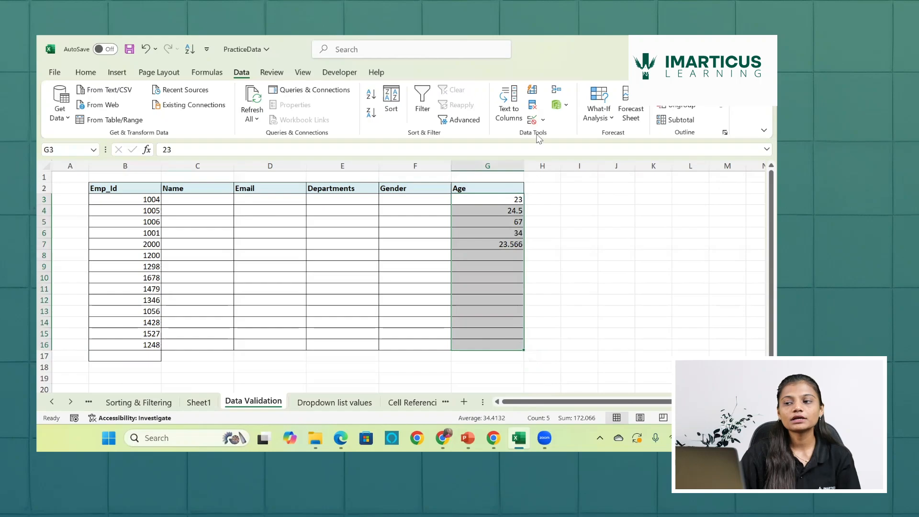
{"action": "left_click", "coordinate": [534, 120]}
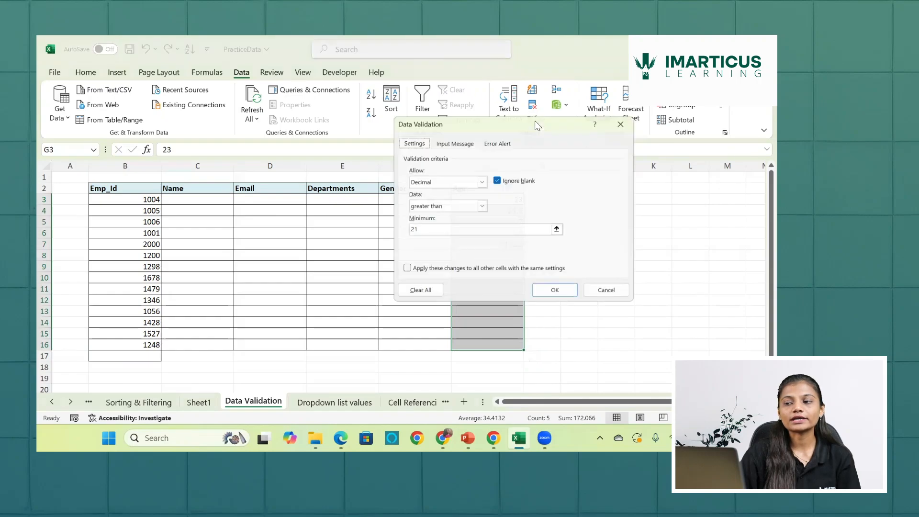
{"action": "left_click", "coordinate": [453, 140]}
{"action": "left_click", "coordinate": [444, 197]}
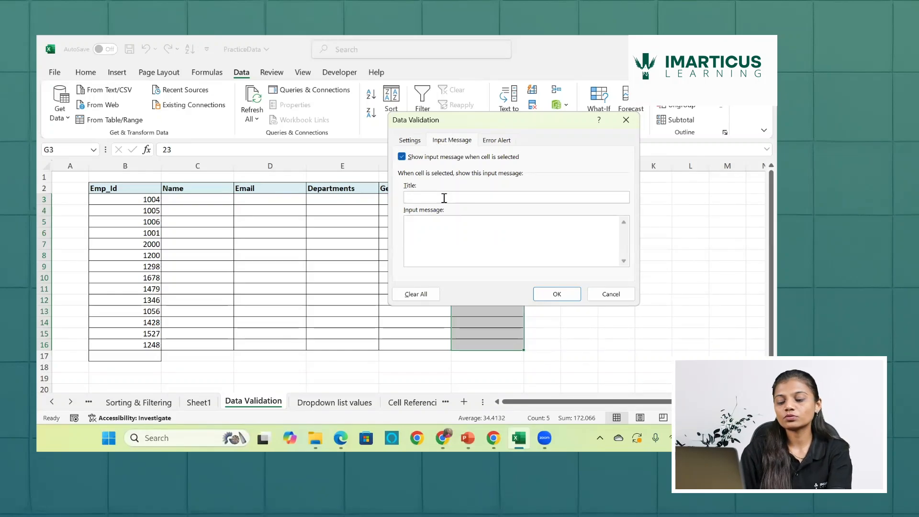
{"action": "type", "text": "Cor"}
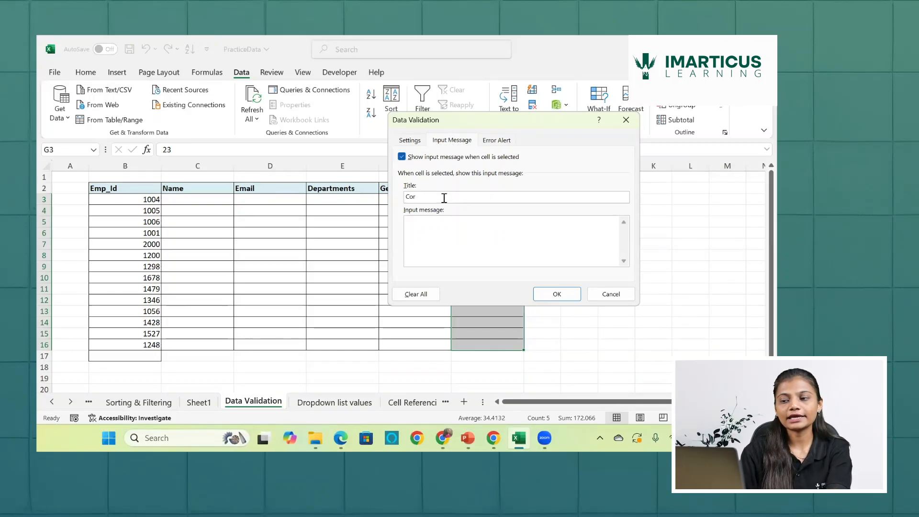
{"action": "type", "text": "rect Age"}
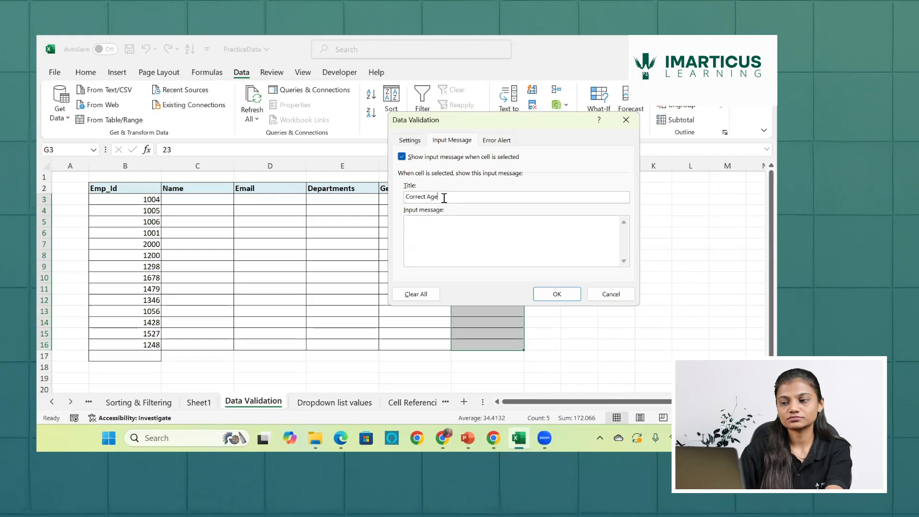
- Set the input message text to "The Age of the employee must be greater than 21" and apply it to the Age cells
{"action": "left_click", "coordinate": [454, 232]}
{"action": "type", "text": "The Age "}
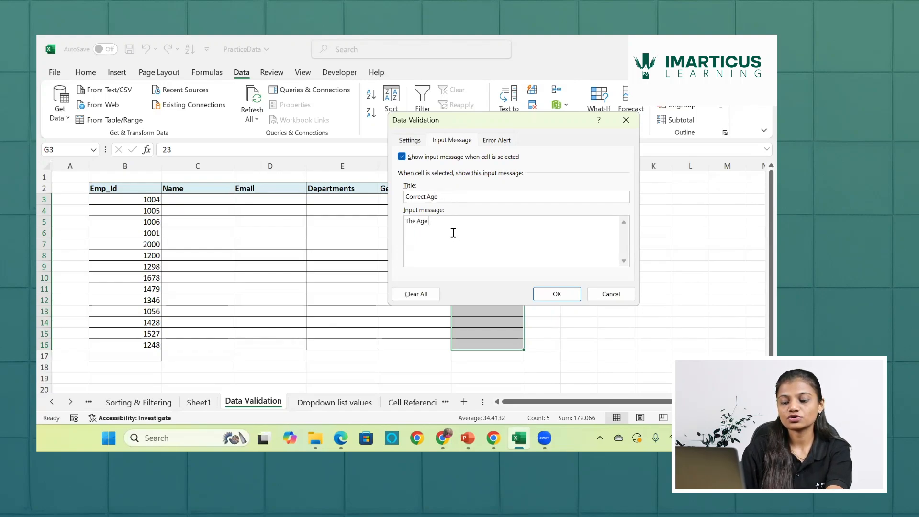
{"action": "type", "text": "of the ec"}
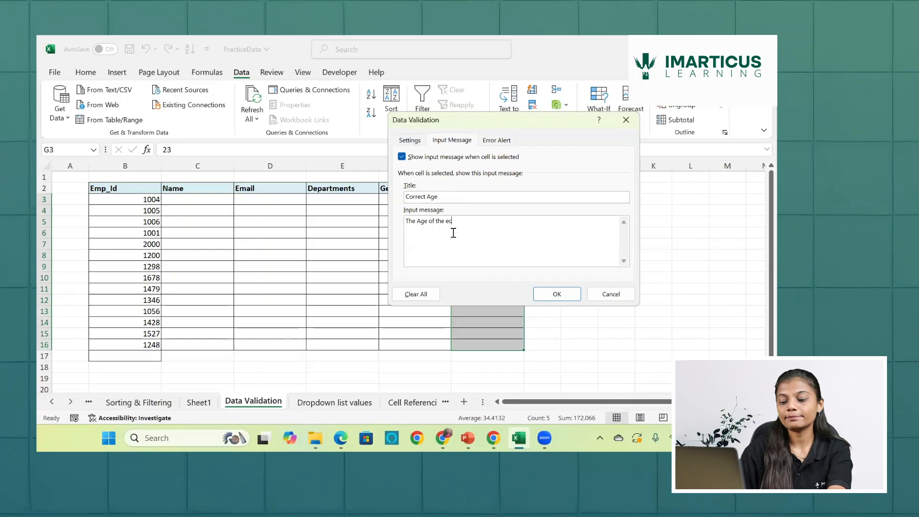
{"action": "key", "text": "BackSpace"}
{"action": "type", "text": "mployee"}
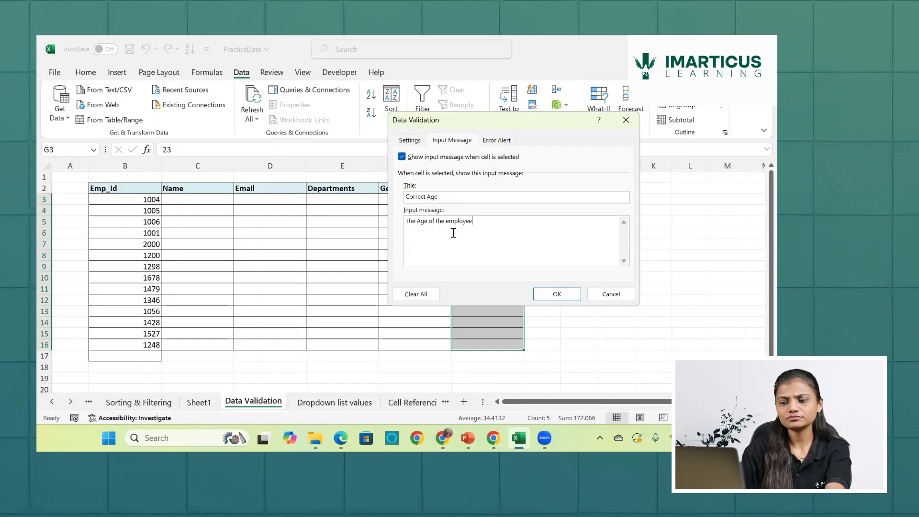
{"action": "type", "text": " must be "}
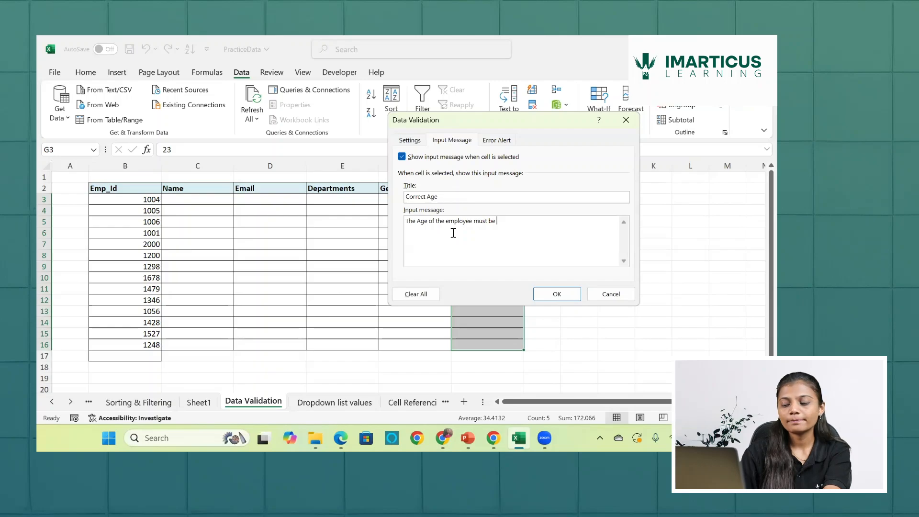
{"action": "type", "text": "greater "}
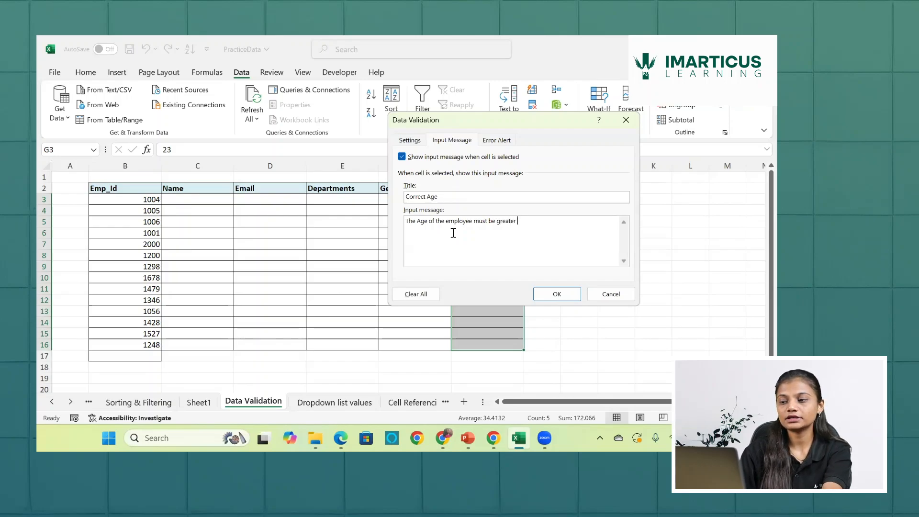
{"action": "type", "text": "than 21"}
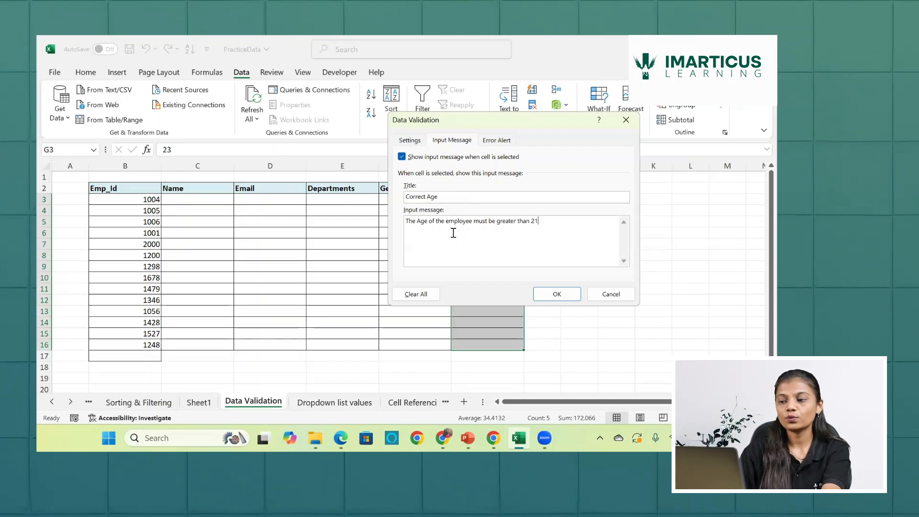
{"action": "key", "text": "Return"}
{"action": "left_click", "coordinate": [567, 296]}
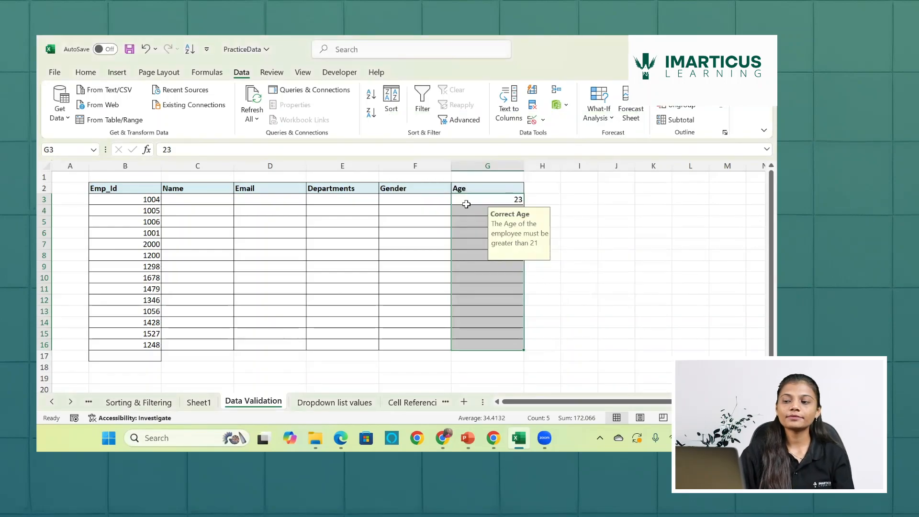
- Go through the cells of the Age column one by one to check the input message on each
{"action": "left_click", "coordinate": [466, 203]}
{"action": "key", "text": "Return"}
{"action": "type", "text": "24.5"}
{"action": "key", "text": "Return"}
{"action": "type", "text": "67"}
{"action": "key", "text": "Return"}
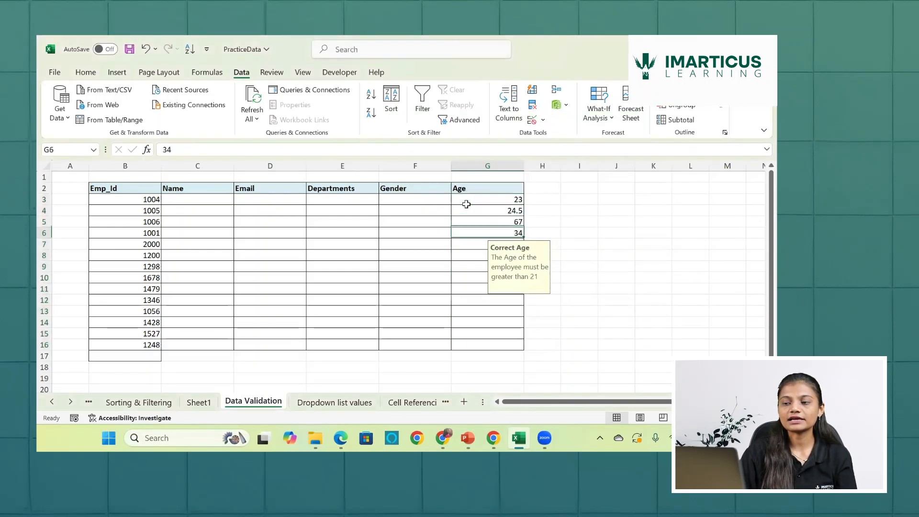
{"action": "type", "text": "34 23.566"}
{"action": "key", "text": "Return"}
{"action": "key", "text": "Down"}
{"action": "key", "text": "Down"}
{"action": "key", "text": "Down"}
{"action": "key", "text": "Down"}
{"action": "key", "text": "Down"}
{"action": "key", "text": "Down"}
{"action": "key", "text": "Down"}
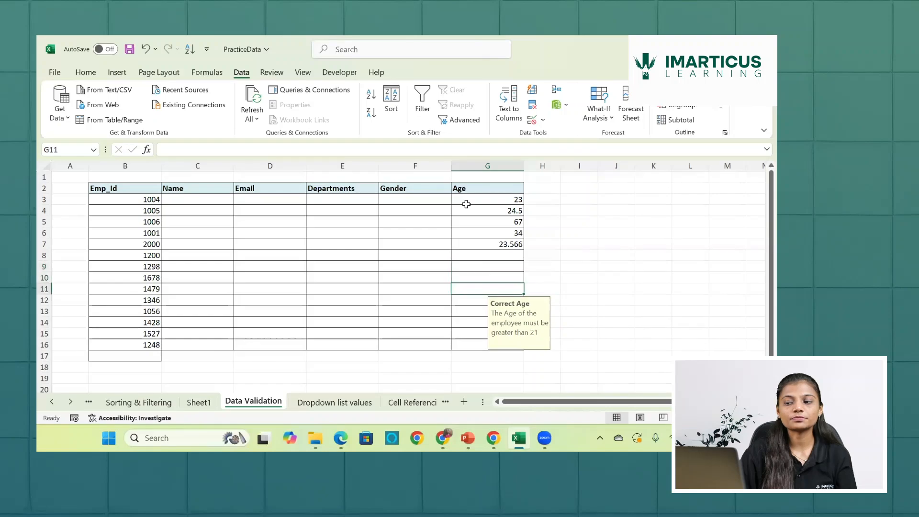
{"action": "key", "text": "Up"}
{"action": "key", "text": "Up"}
{"action": "key", "text": "Up"}
{"action": "key", "text": "Up"}
{"action": "key", "text": "Up"}
{"action": "key", "text": "Up"}
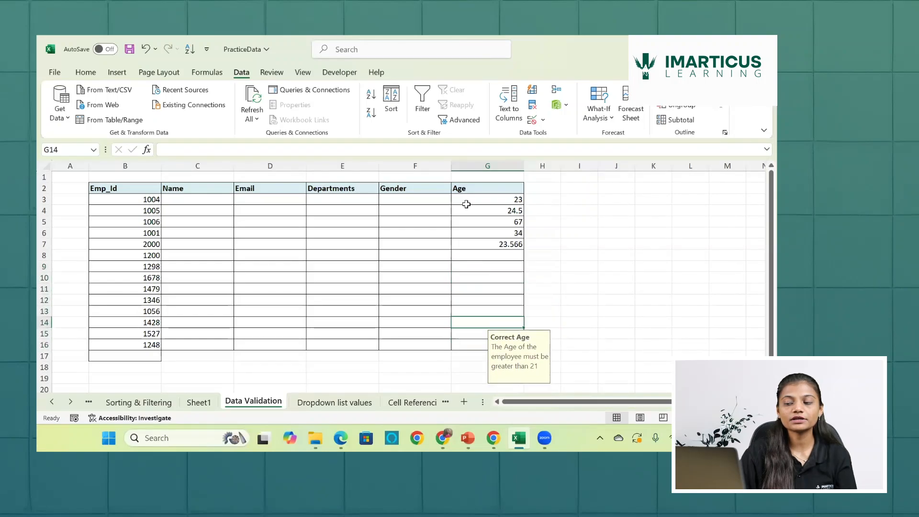
{"action": "key", "text": "Up"}
{"action": "key", "text": "Up"}
{"action": "key", "text": "Up"}
{"action": "key", "text": "Up"}
{"action": "key", "text": "Up"}
{"action": "key", "text": "Up"}
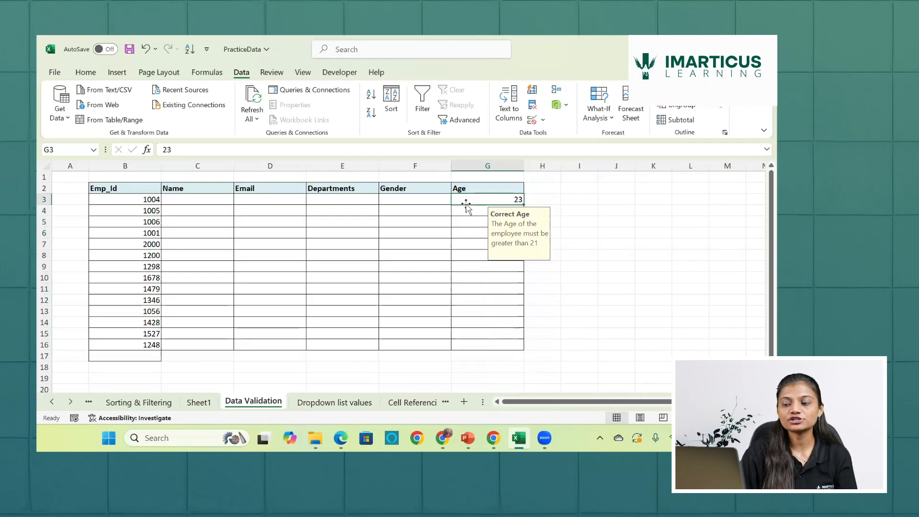
- Extend the Age validation rule from cell G16 to G17 by filling down, and check the input message there
{"action": "left_click", "coordinate": [498, 347]}
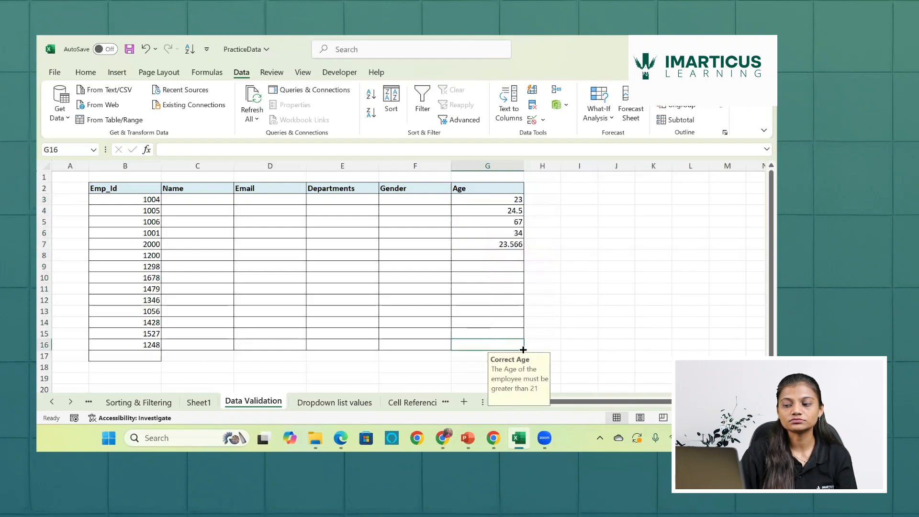
{"action": "left_click_drag", "start_coordinate": [523, 350], "coordinate": [524, 361]}
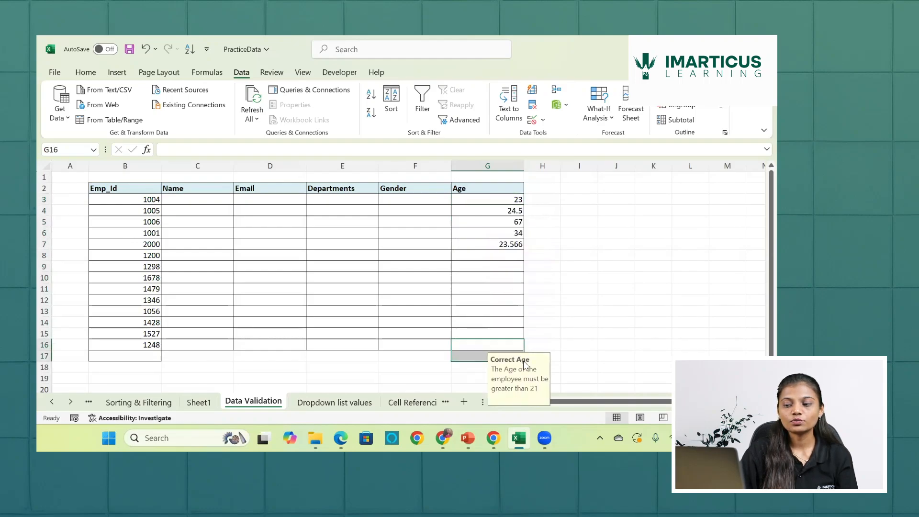
{"action": "left_click", "coordinate": [477, 358]}
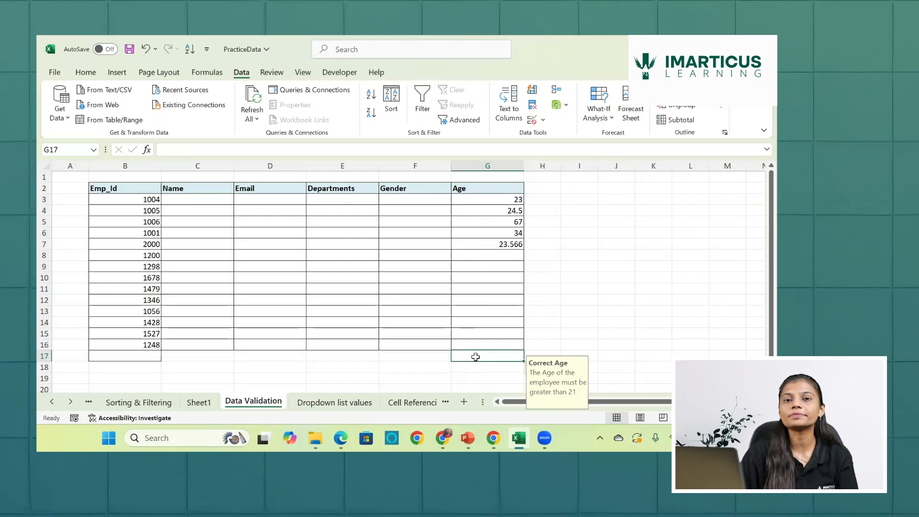
{"action": "scroll", "coordinate": [475, 357], "scroll_direction": "down", "scroll_amount": 1}
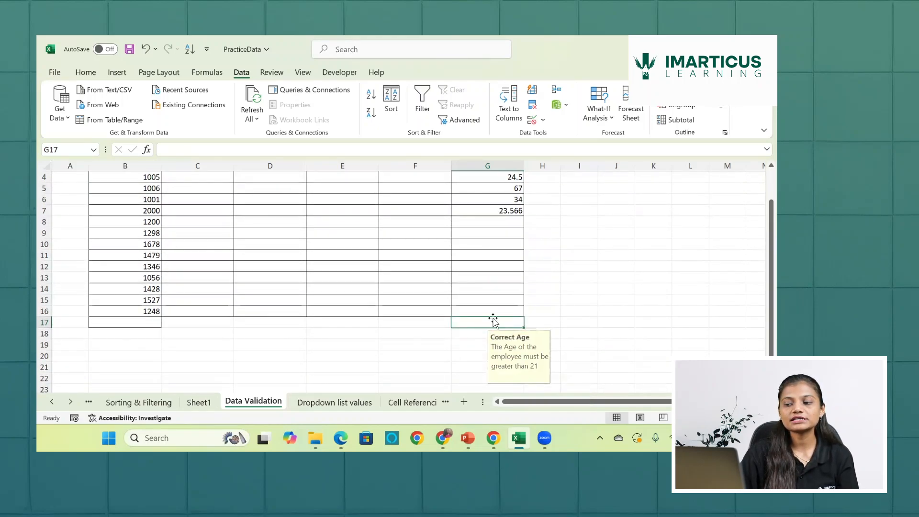
{"action": "scroll", "coordinate": [493, 320], "scroll_direction": "up", "scroll_amount": 1}
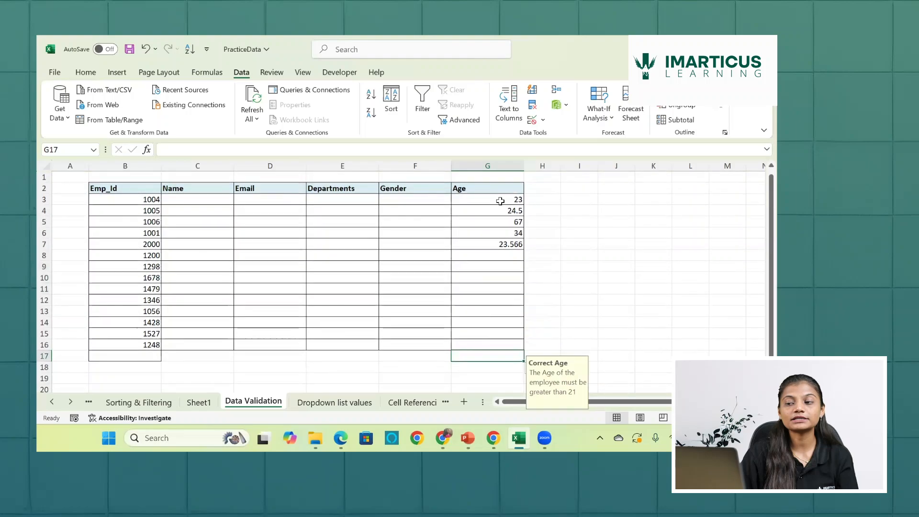
- Go through the filled Age cells from G3 to G7 and check the entries and their input message
{"action": "left_click", "coordinate": [500, 201]}
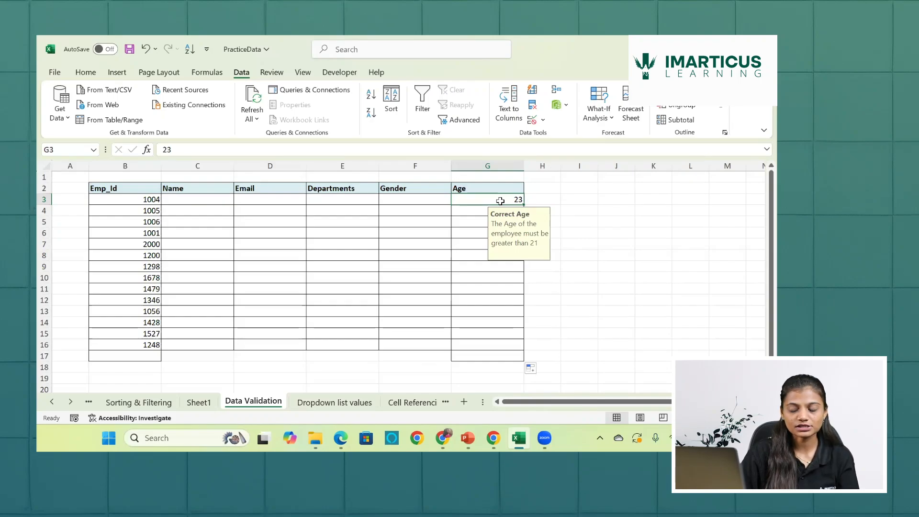
{"action": "left_click_drag", "start_coordinate": [500, 200], "coordinate": [527, 289]}
{"action": "key", "text": "shift+Down"}
{"action": "key", "text": "shift+Down"}
{"action": "key", "text": "shift+Down"}
{"action": "key", "text": "shift+Down"}
{"action": "key", "text": "shift+Down"}
{"action": "key", "text": "shift+Down"}
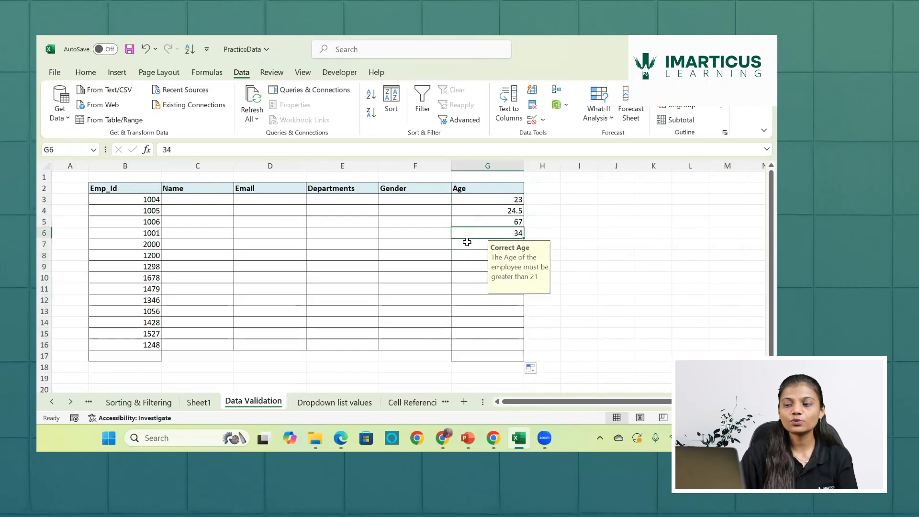
{"action": "key", "text": "Return"}
{"action": "type", "text": "23.566"}
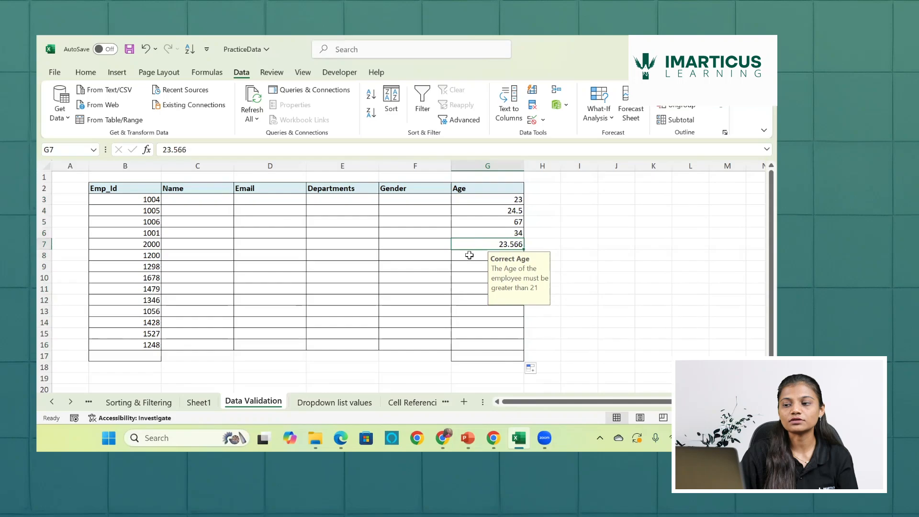
- Enter an Age of 45 in cell G8
{"action": "left_click", "coordinate": [469, 256]}
{"action": "type", "text": "45"}
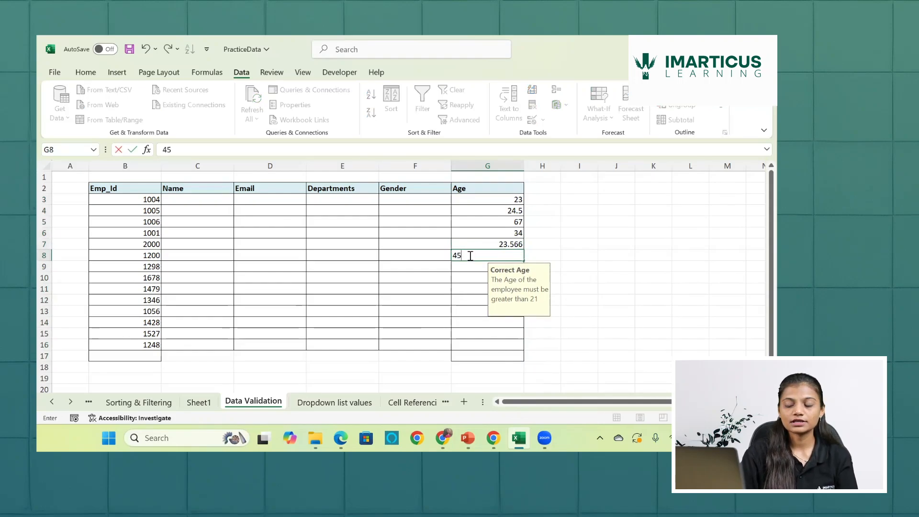
{"action": "key", "text": "Return"}
- Test the Age validation rule with the value 20 in cell G9, and discard the entry
{"action": "type", "text": "20"}
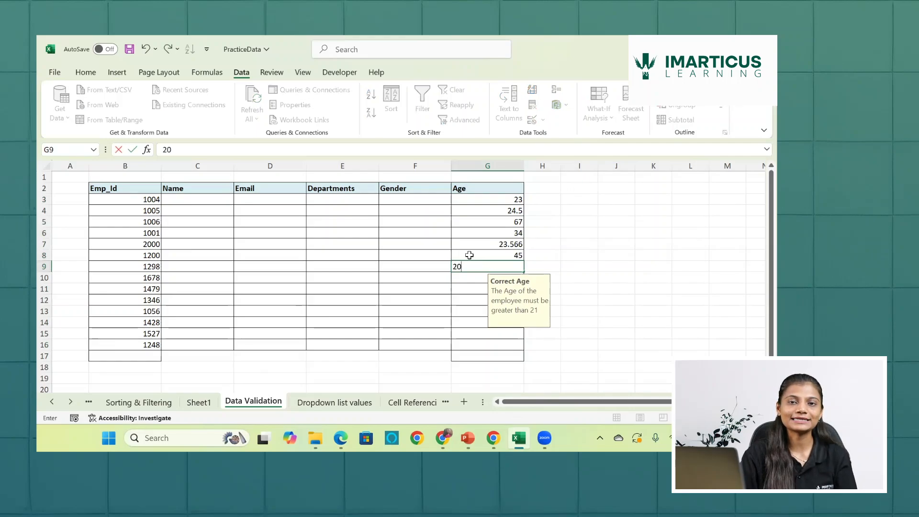
{"action": "key", "text": "Return"}
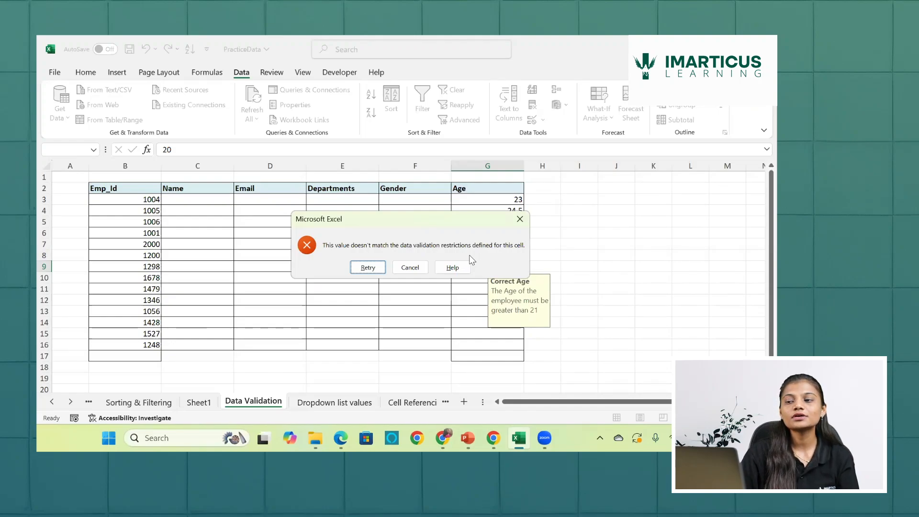
{"action": "left_click", "coordinate": [384, 267]}
{"action": "key", "text": "BackSpace"}
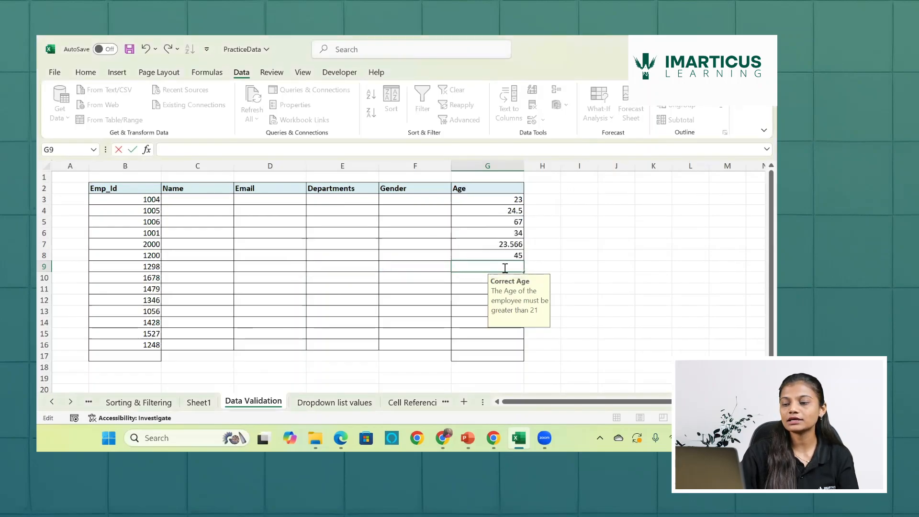
{"action": "left_click", "coordinate": [585, 221]}
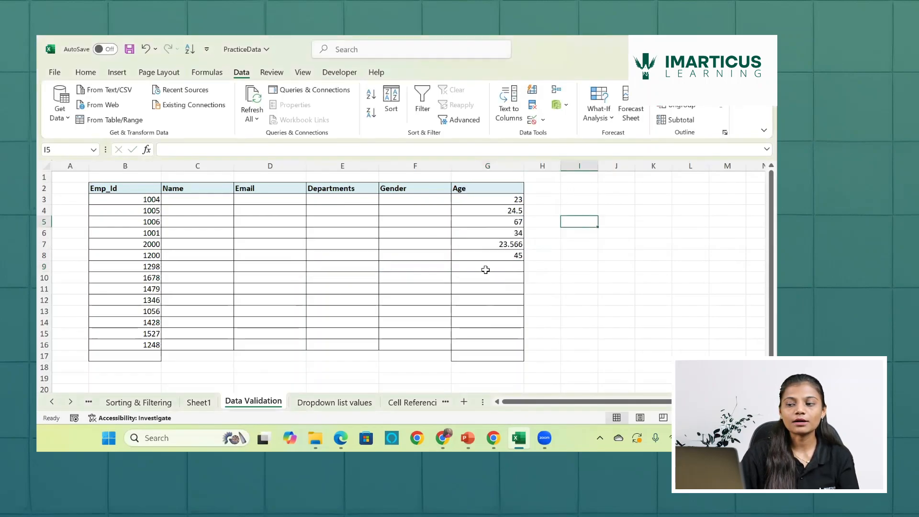
- Reopen the validation settings for Age cells G3:G16 and begin a Stop-style error alert with the title "Error"
{"action": "left_click_drag", "start_coordinate": [487, 198], "coordinate": [487, 348]}
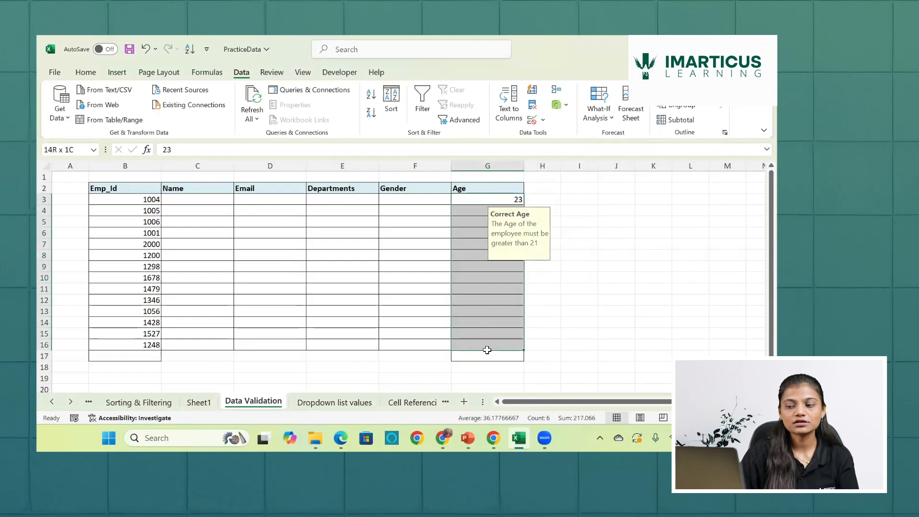
{"action": "left_click", "coordinate": [532, 119]}
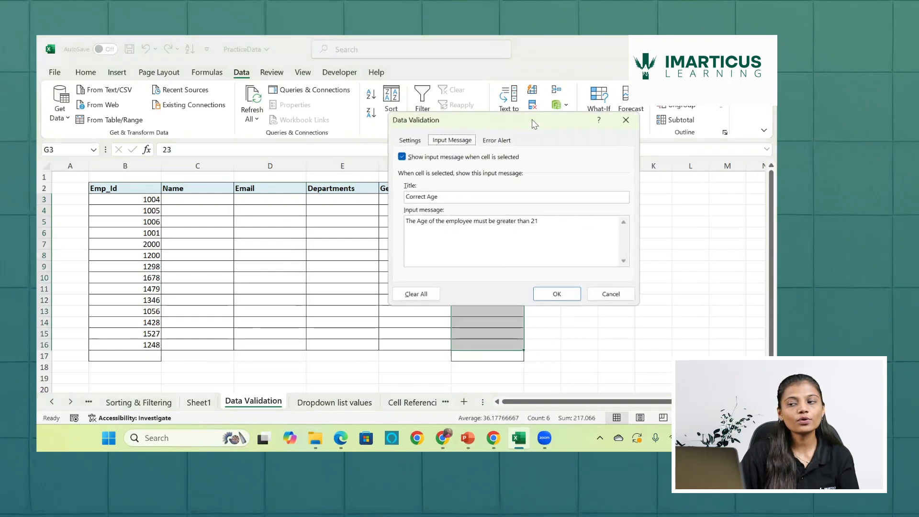
{"action": "left_click", "coordinate": [413, 141]}
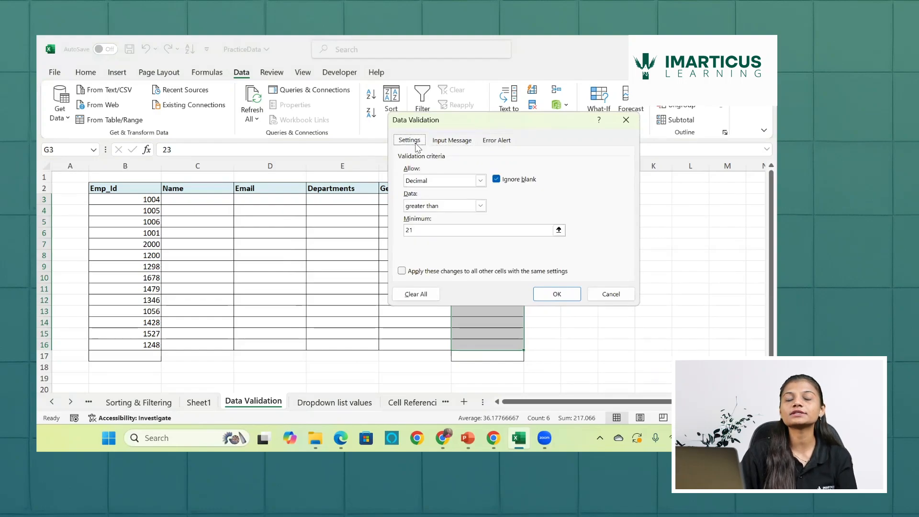
{"action": "left_click", "coordinate": [461, 141]}
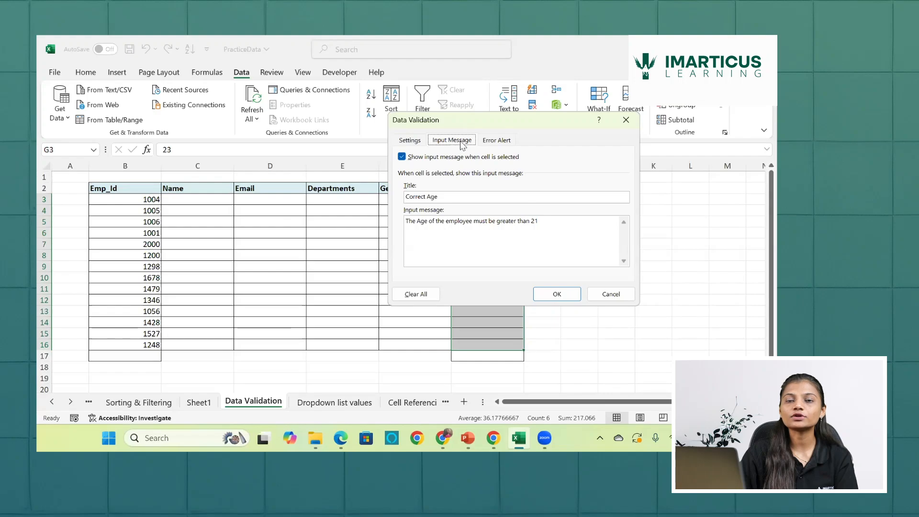
{"action": "left_click", "coordinate": [494, 141]}
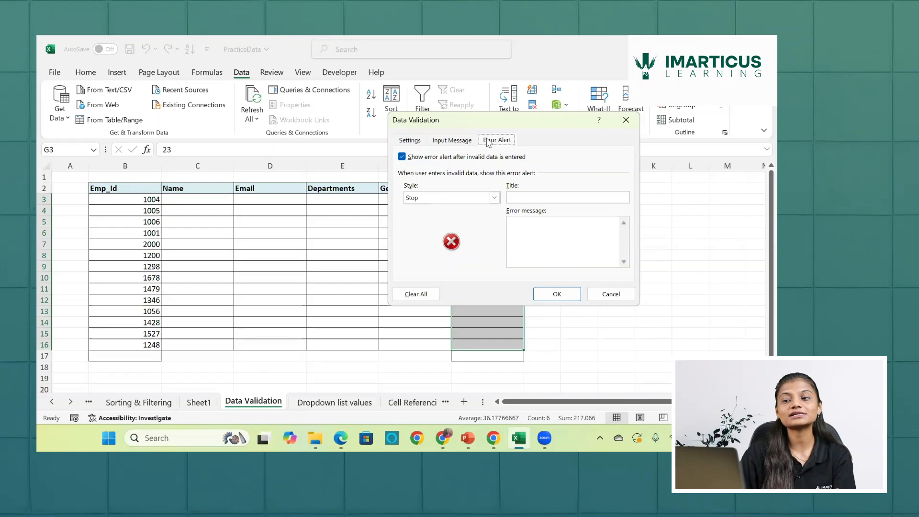
{"action": "left_click", "coordinate": [494, 198]}
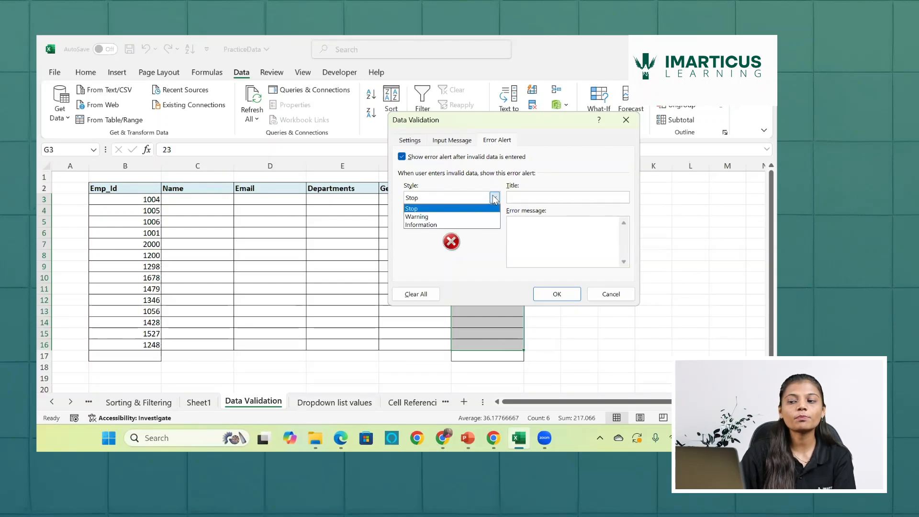
{"action": "left_click", "coordinate": [458, 210]}
{"action": "left_click", "coordinate": [549, 196]}
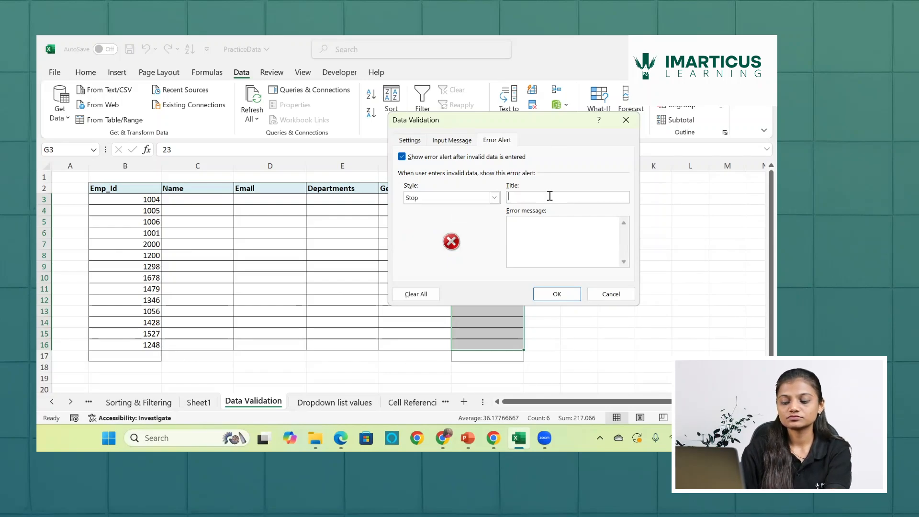
{"action": "type", "text": "Error"}
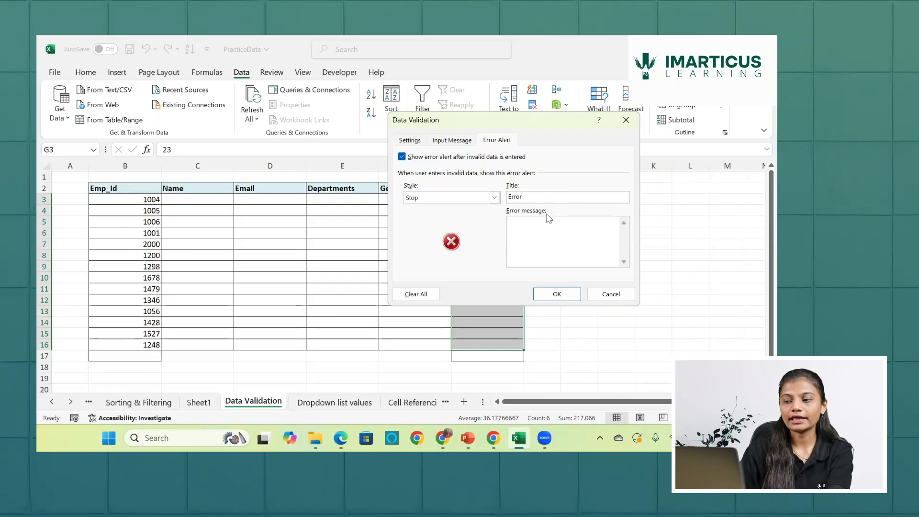
- Set the error message to "The Age you entered is incorrect" and apply it to the Age cells
{"action": "left_click", "coordinate": [550, 228]}
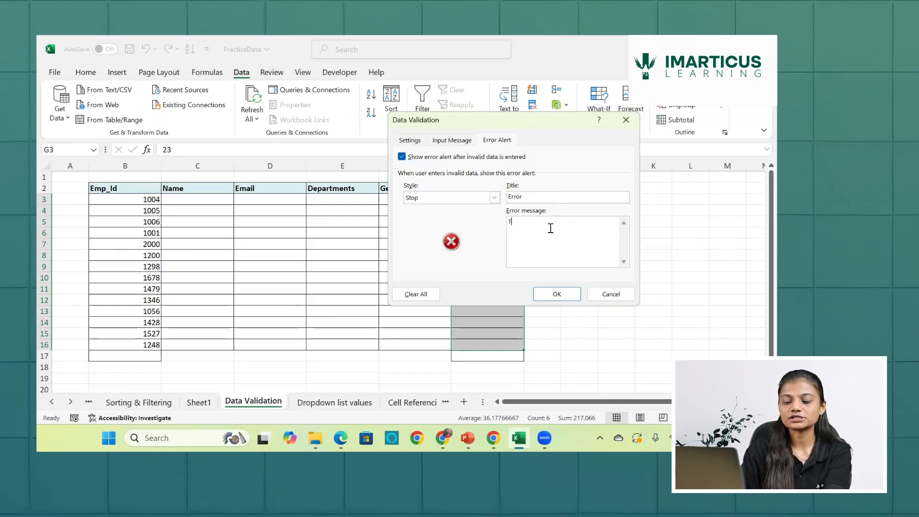
{"action": "type", "text": "he Age "}
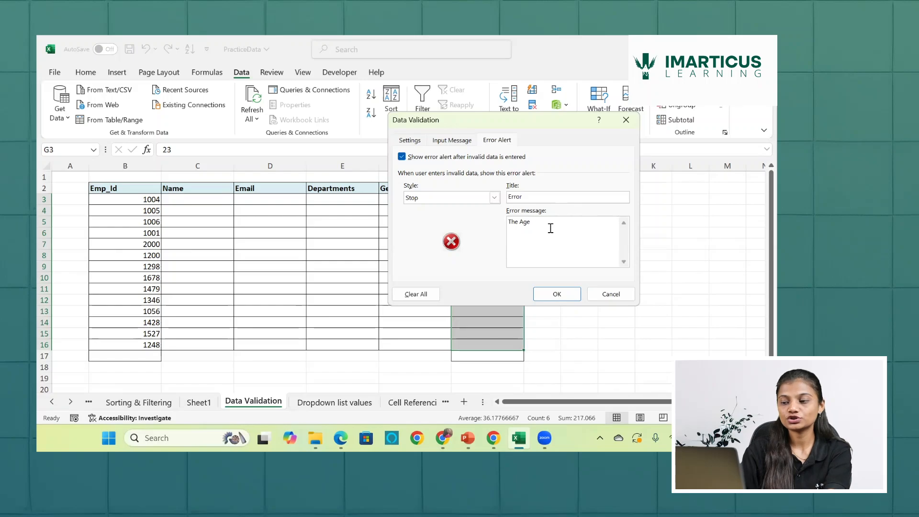
{"action": "type", "text": "you entere"}
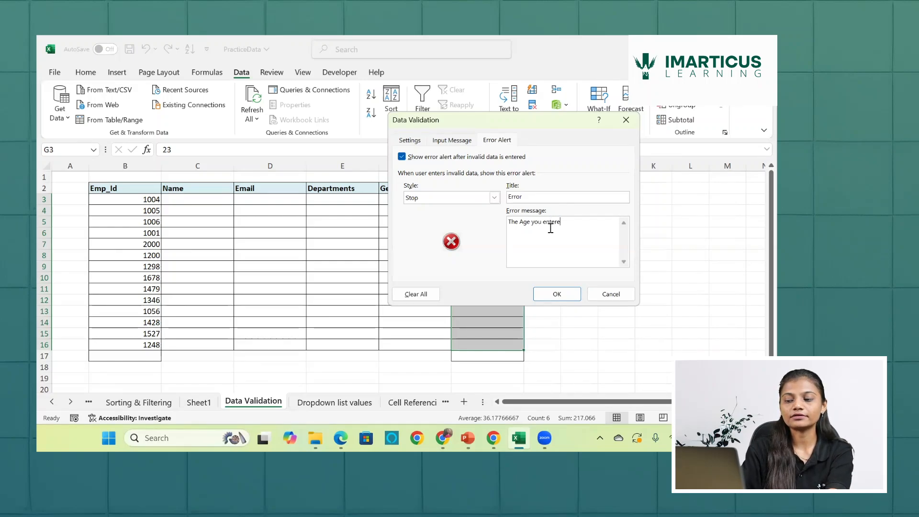
{"action": "type", "text": "d is inco"}
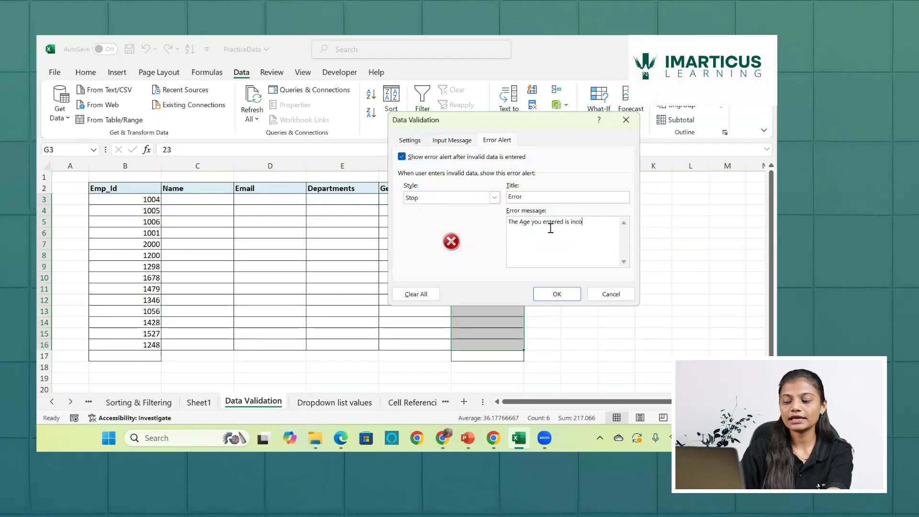
{"action": "type", "text": "reect"}
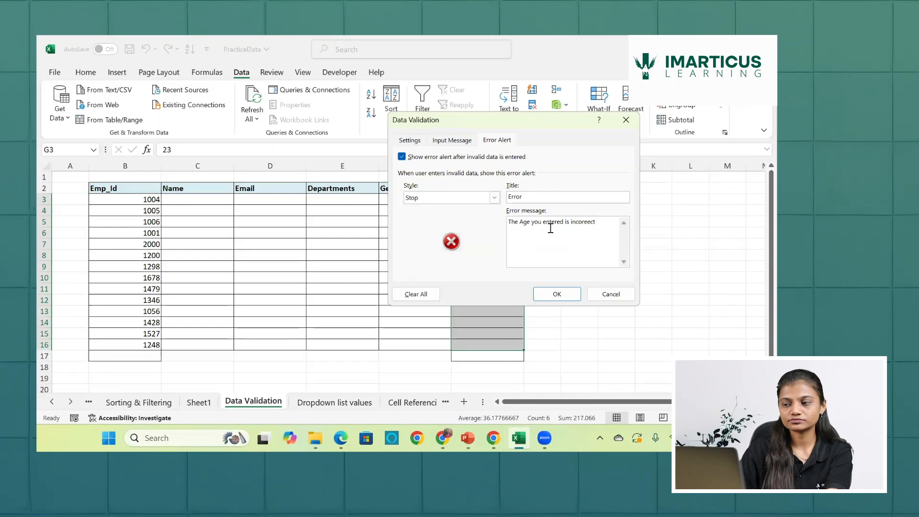
{"action": "key", "text": "Left"}
{"action": "key", "text": "Left"}
{"action": "key", "text": "BackSpace"}
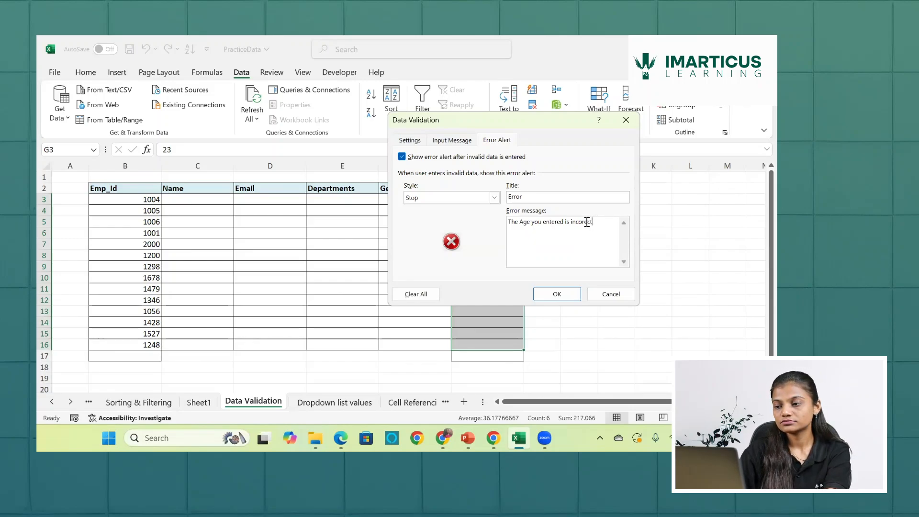
{"action": "type", "text": "r"}
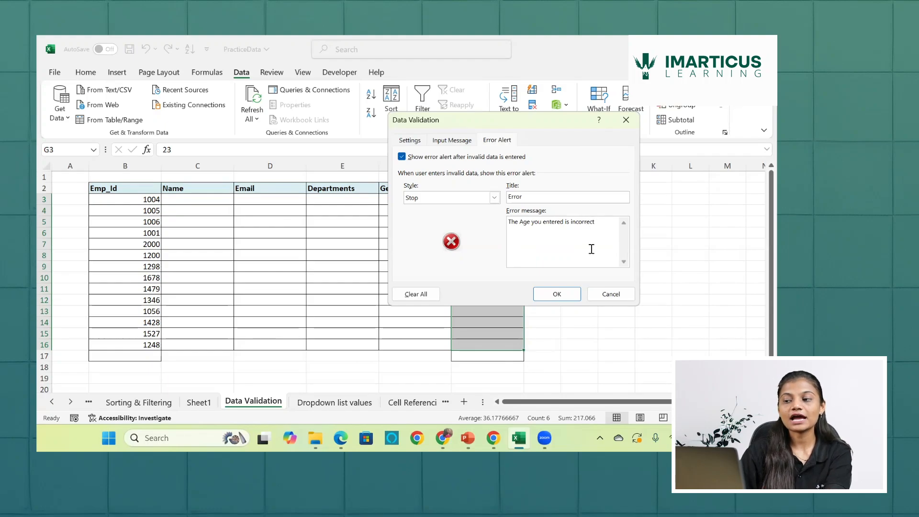
{"action": "left_click", "coordinate": [575, 296]}
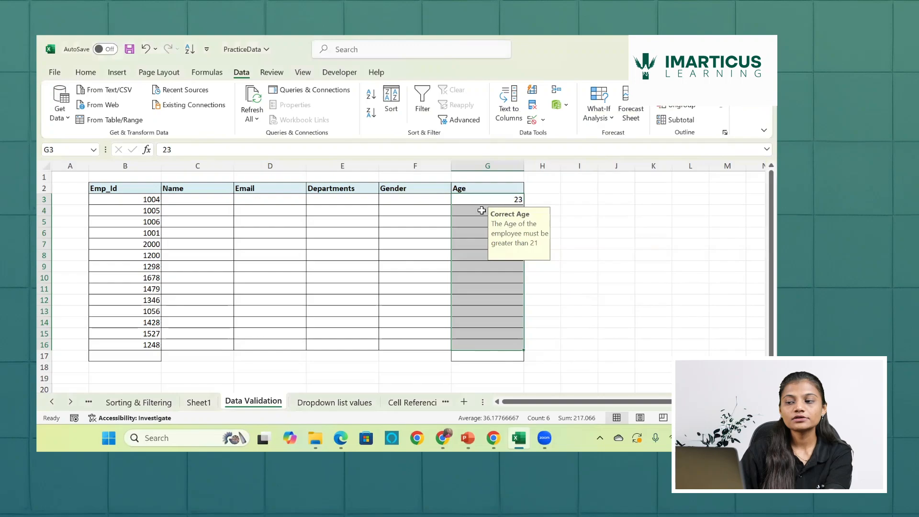
- Enter an Age of 30 in cell G9
{"action": "left_click", "coordinate": [482, 210]}
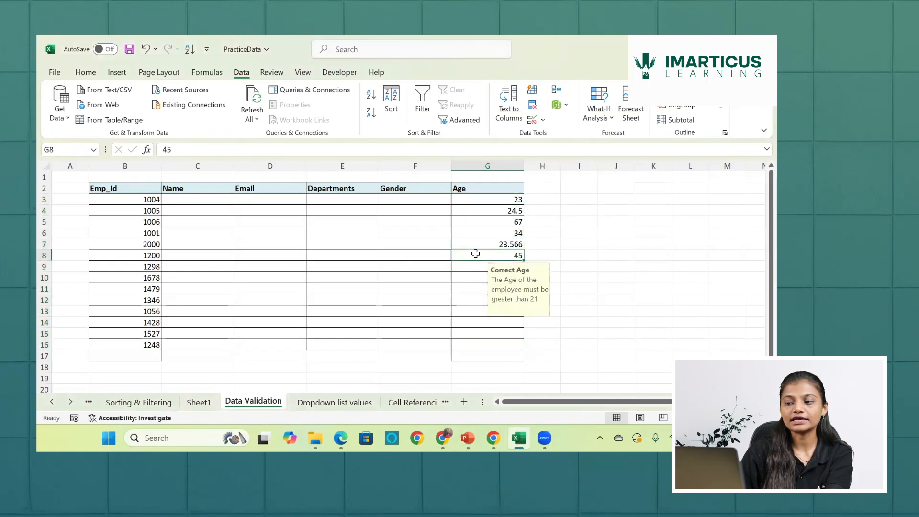
{"action": "left_click", "coordinate": [476, 264]}
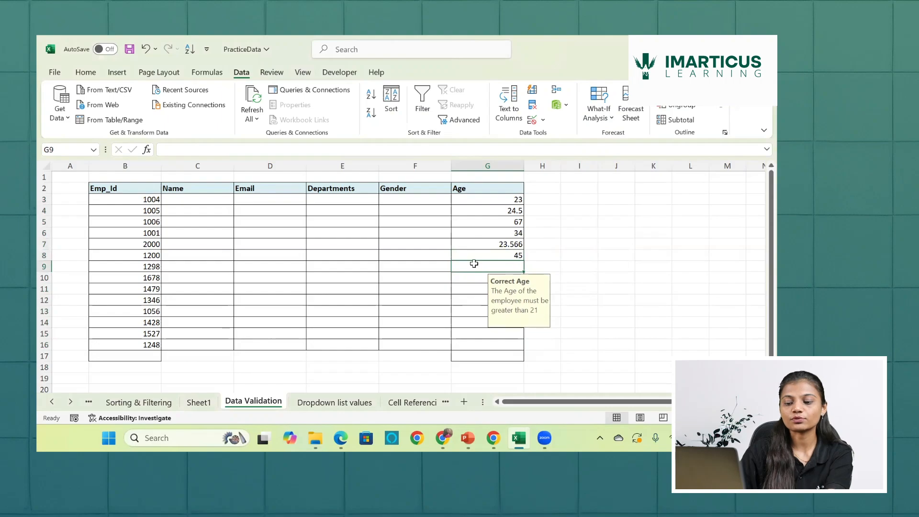
{"action": "type", "text": "30"}
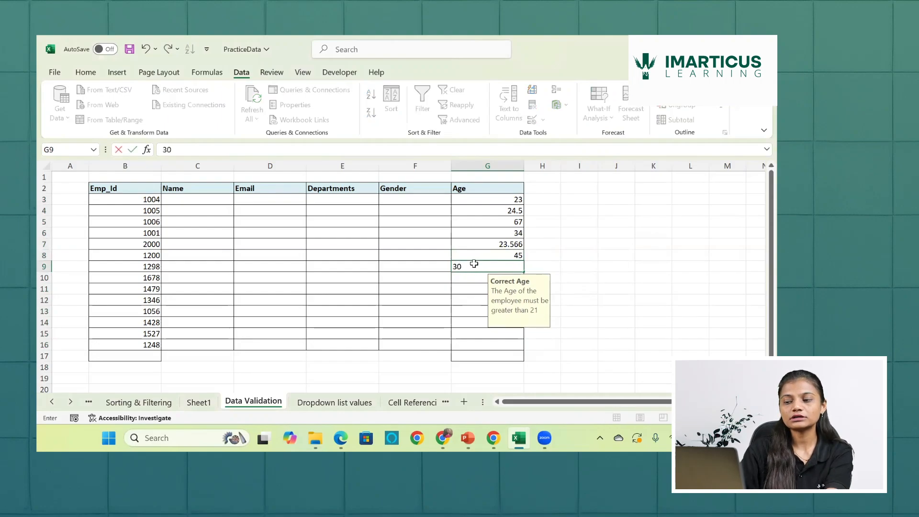
{"action": "key", "text": "Return"}
- Test the error alert with an Age of 20 in cell G10, and retry with 34
{"action": "type", "text": "20"}
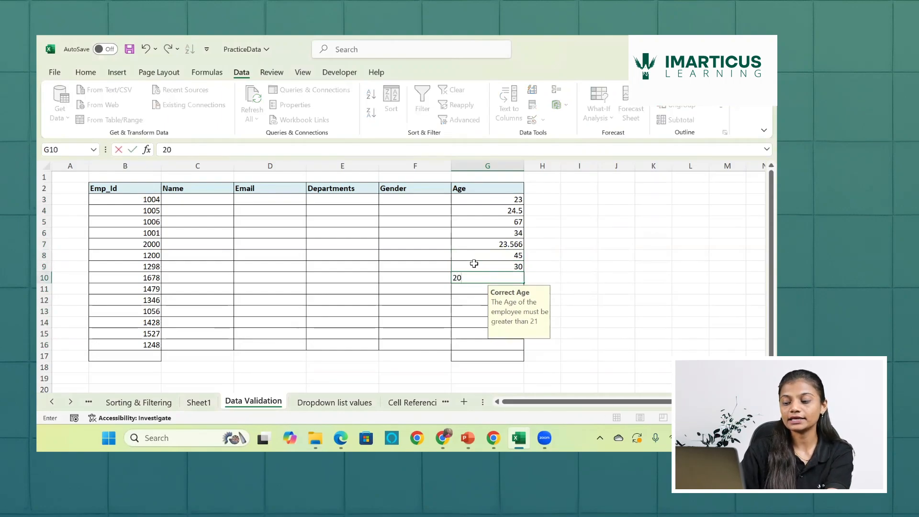
{"action": "key", "text": "Return"}
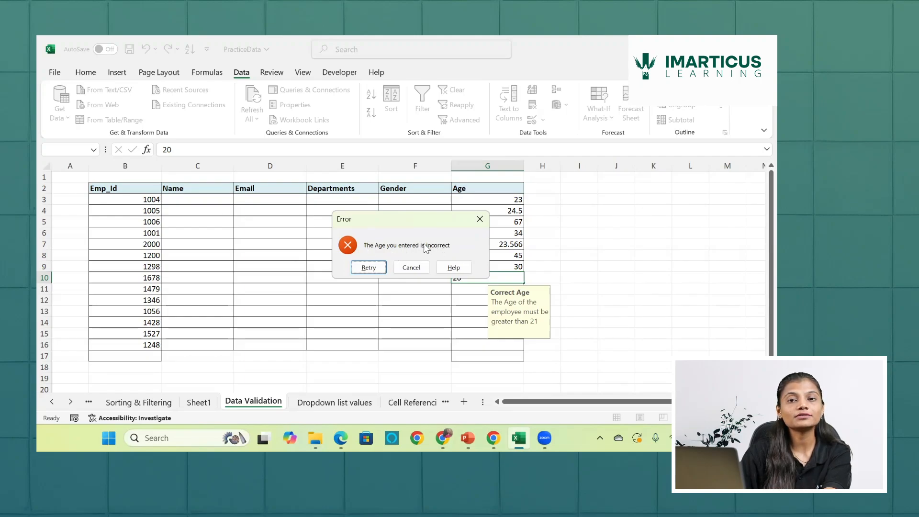
{"action": "left_click", "coordinate": [368, 267]}
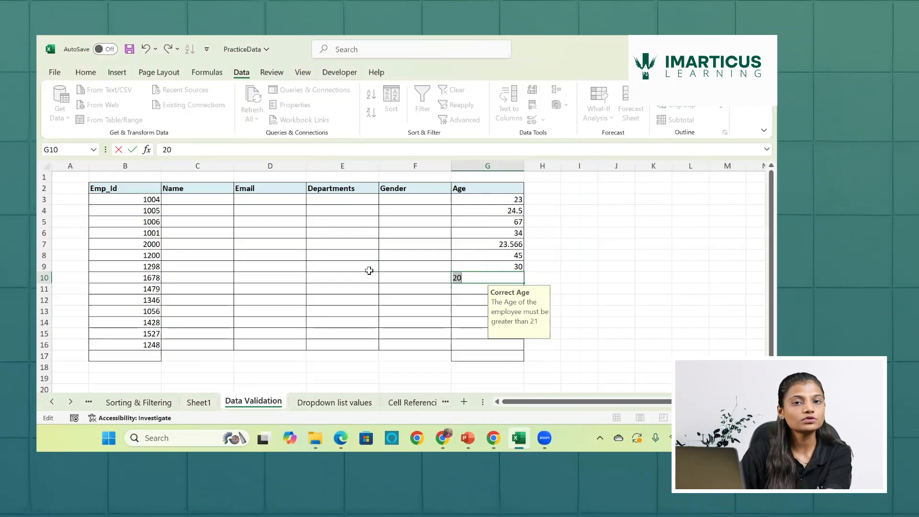
{"action": "key", "text": "BackSpace"}
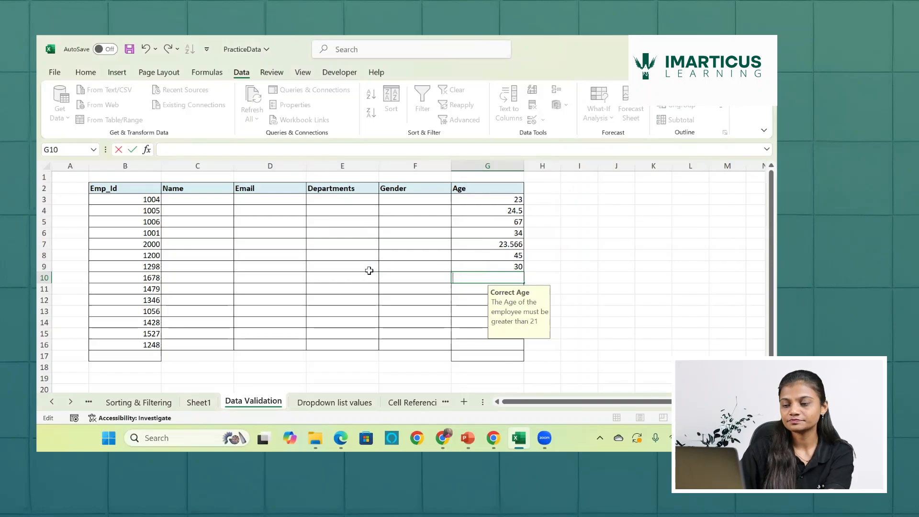
{"action": "type", "text": "34"}
{"action": "key", "text": "Return"}
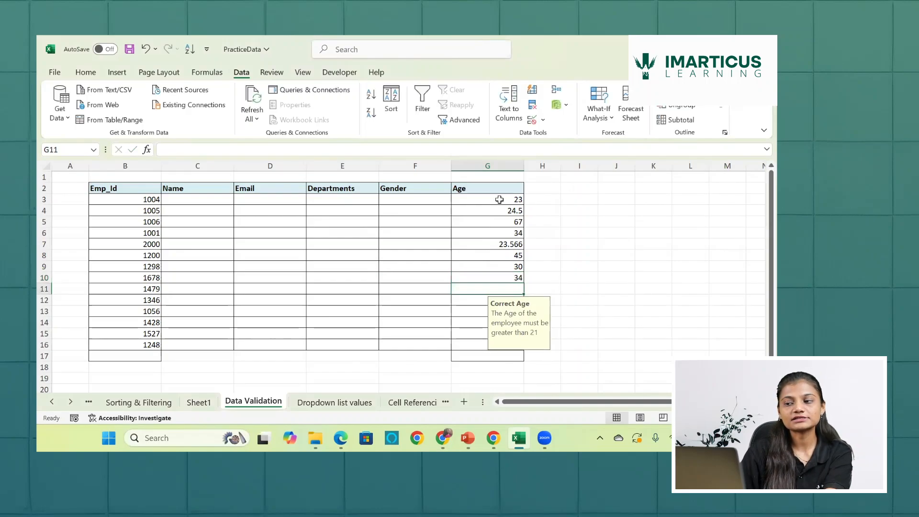
- Switch to PowerPoint and present the current slide, "Questions to be solved with data", to read the remaining validation tasks
{"action": "left_click_drag", "start_coordinate": [502, 198], "coordinate": [499, 279]}
{"action": "left_click", "coordinate": [492, 314]}
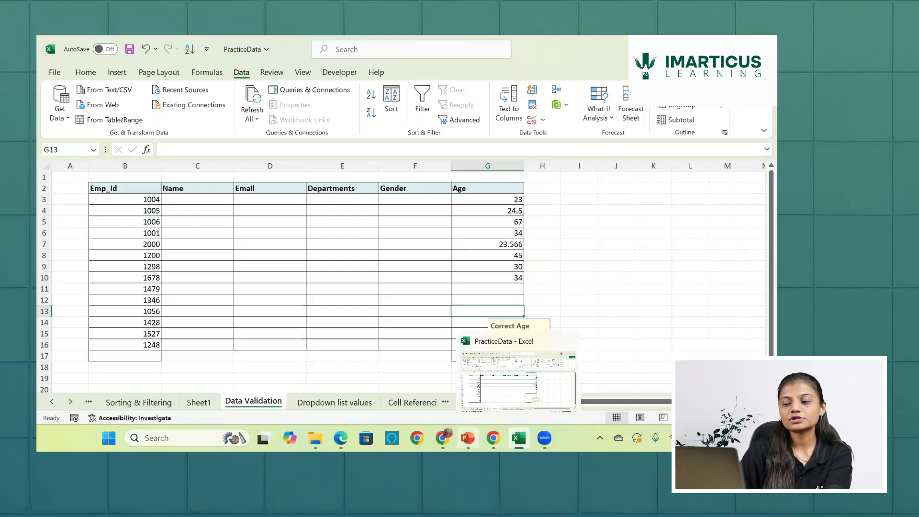
{"action": "left_click", "coordinate": [468, 439]}
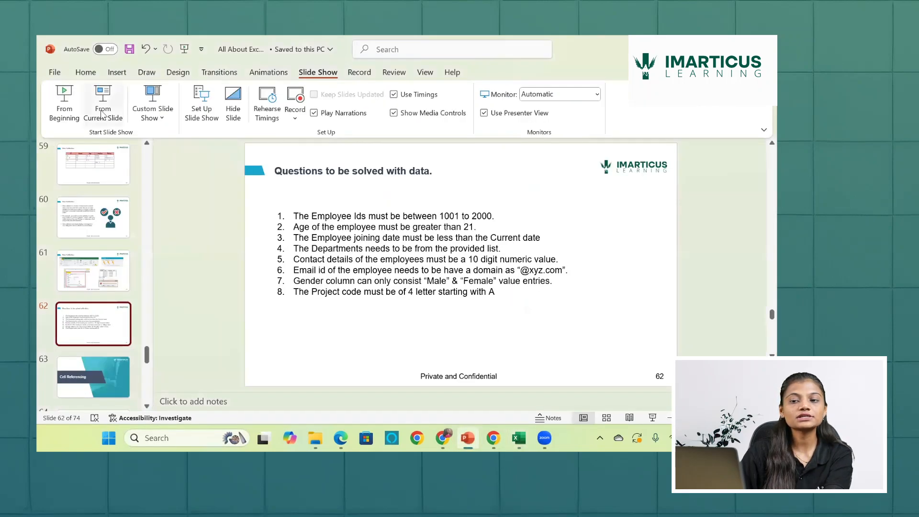
{"action": "left_click", "coordinate": [103, 98]}
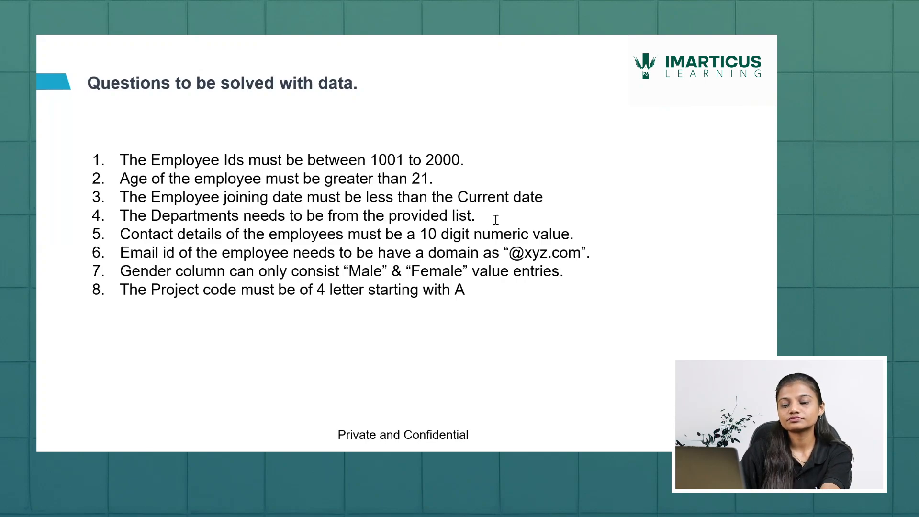
- End the slide show, switch to the PracticeData workbook in Excel, and insert a blank column before Email
{"action": "key", "text": "Escape"}
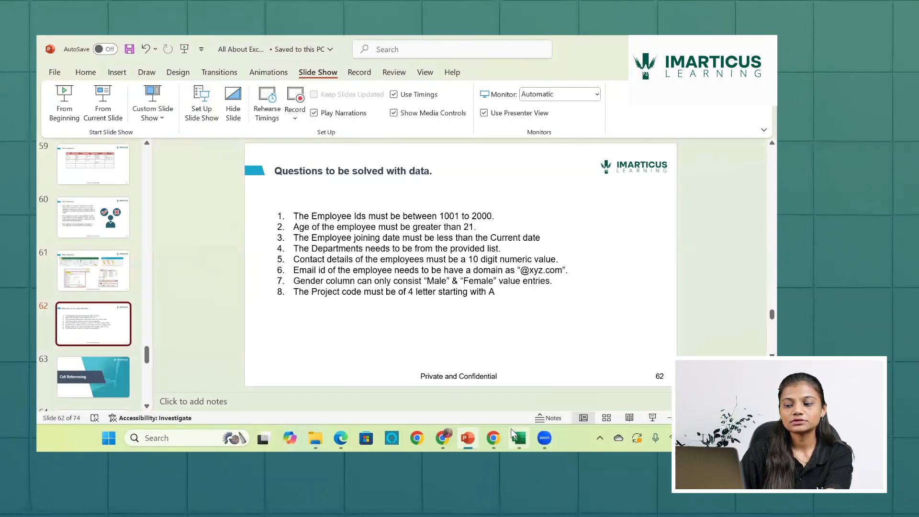
{"action": "mouse_move", "coordinate": [519, 439]}
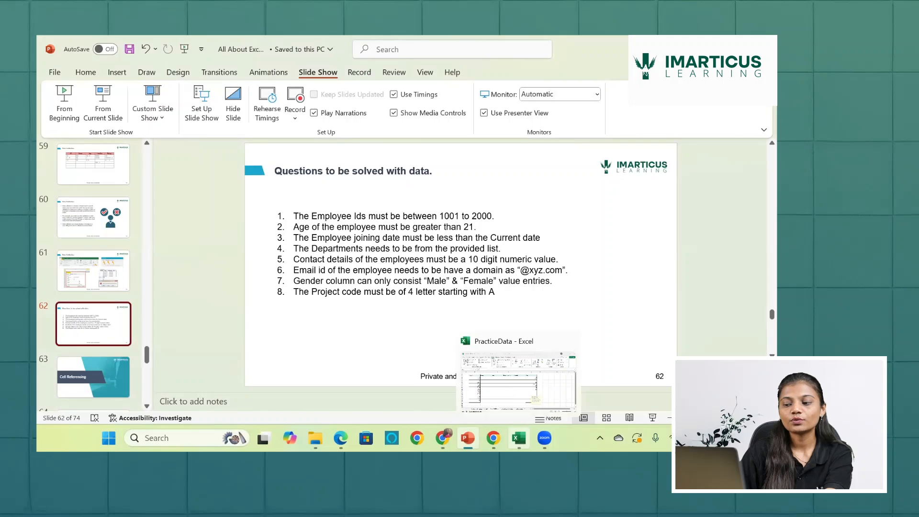
{"action": "left_click", "coordinate": [519, 438]}
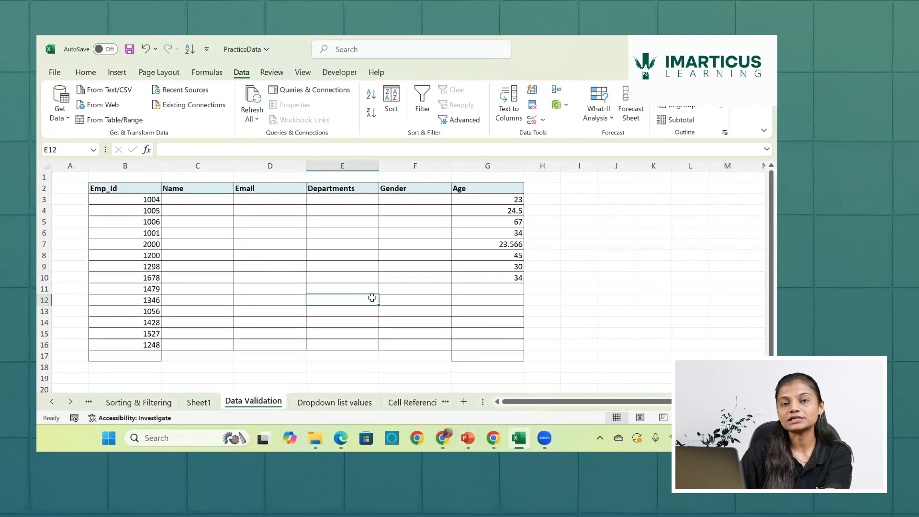
{"action": "left_click", "coordinate": [267, 164]}
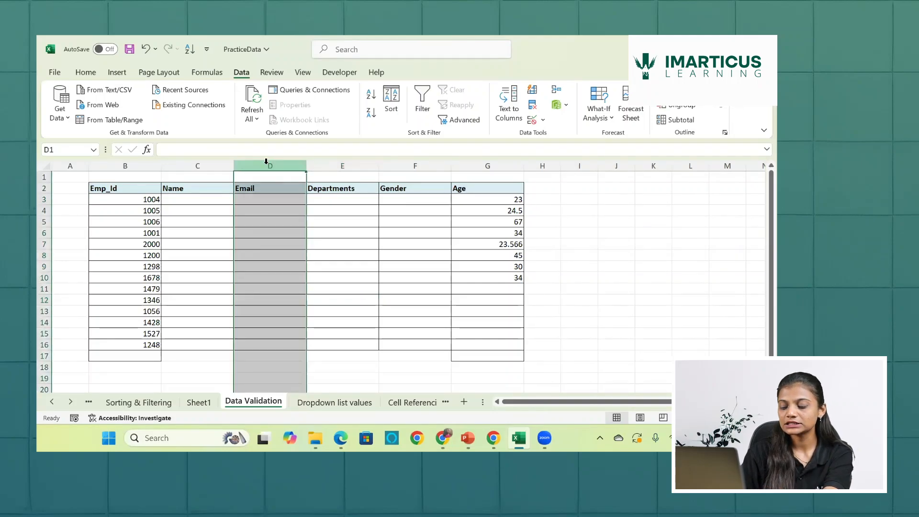
{"action": "key", "text": "ctrl+shift+plus"}
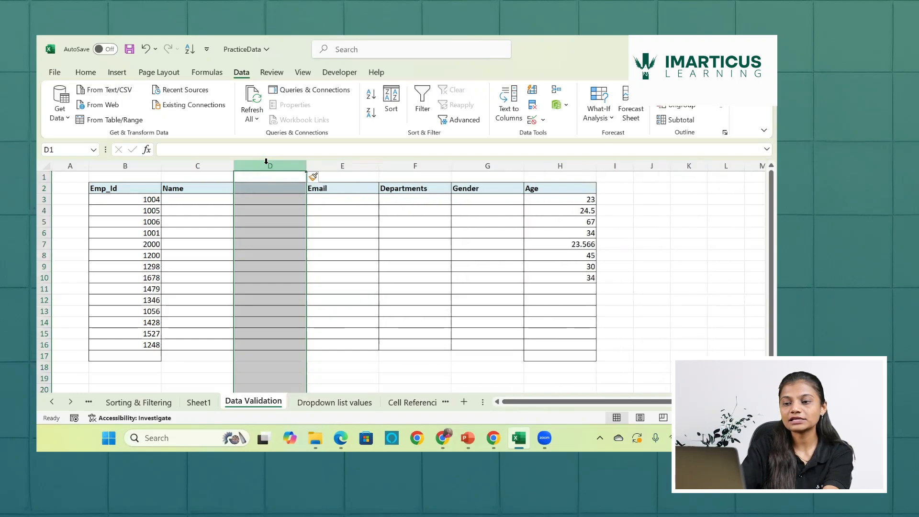
- Enter the header "Joining Date" in cell D2 of the new column
{"action": "left_click", "coordinate": [268, 189]}
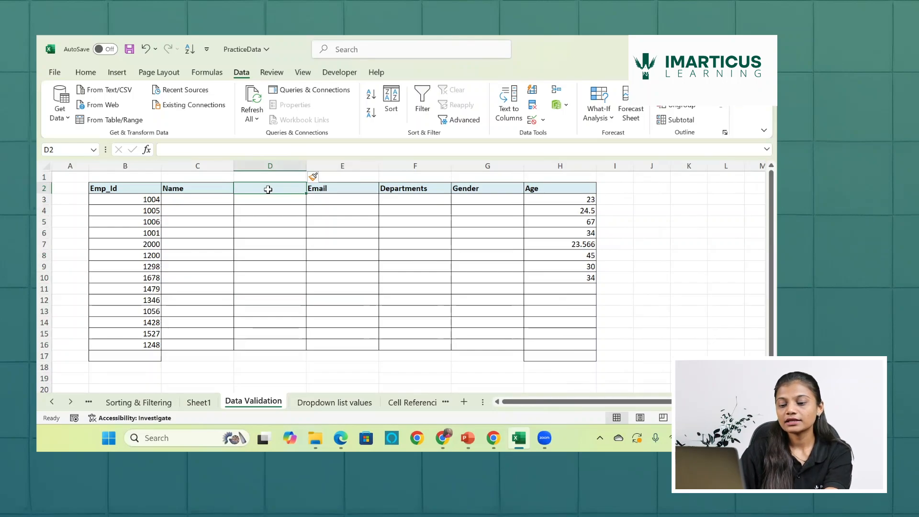
{"action": "type", "text": "Joini"}
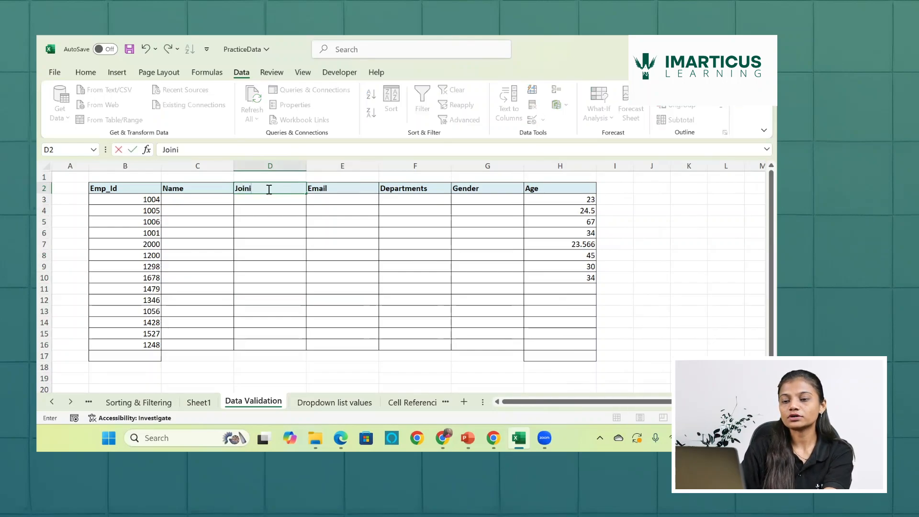
{"action": "type", "text": "ng Date"}
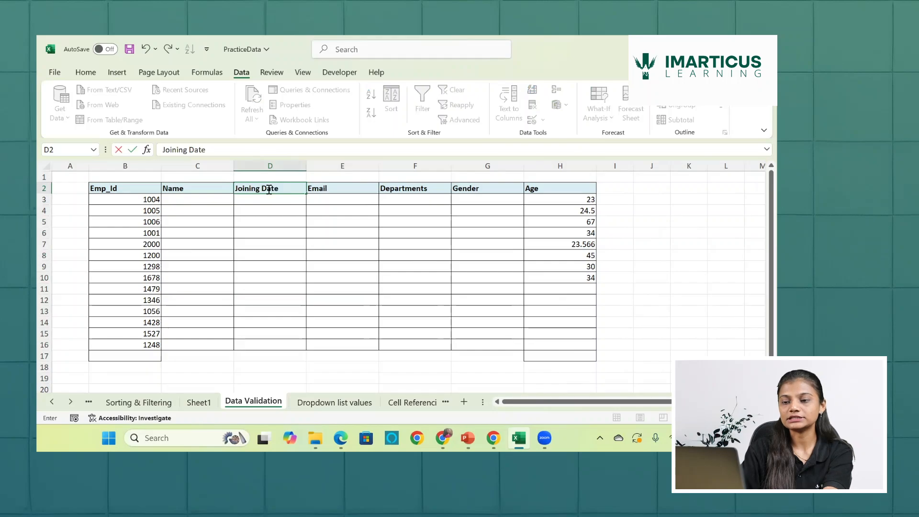
{"action": "key", "text": "Return"}
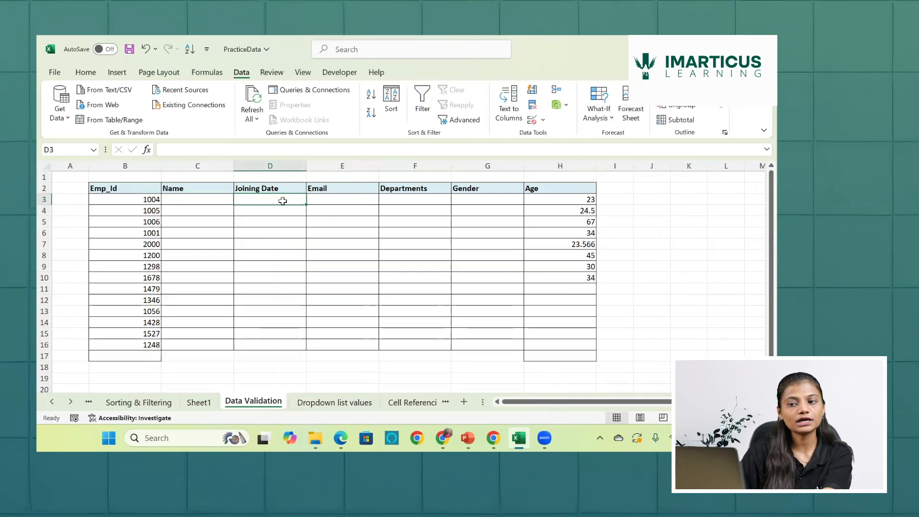
- Set up a data validation rule for Joining Date cells D3:D16 that allows only a Date with the "less than" condition
{"action": "left_click_drag", "start_coordinate": [283, 201], "coordinate": [290, 351]}
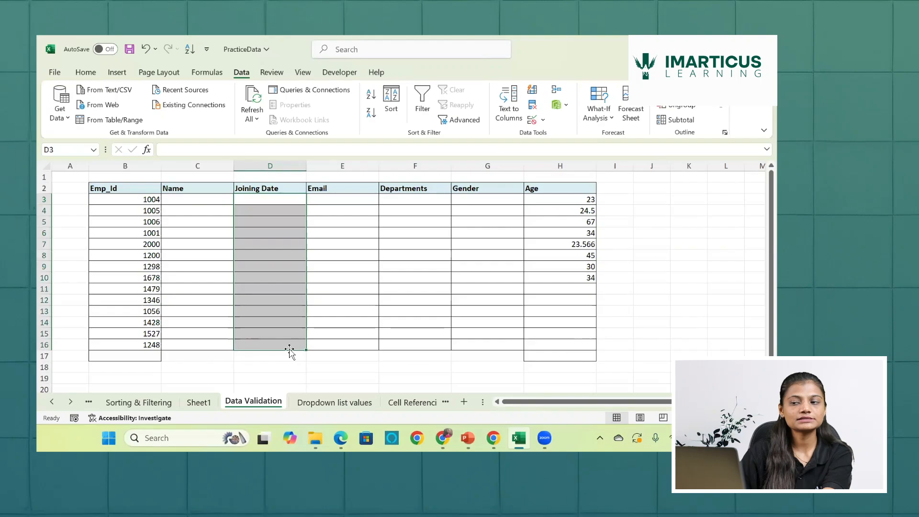
{"action": "left_click", "coordinate": [533, 122]}
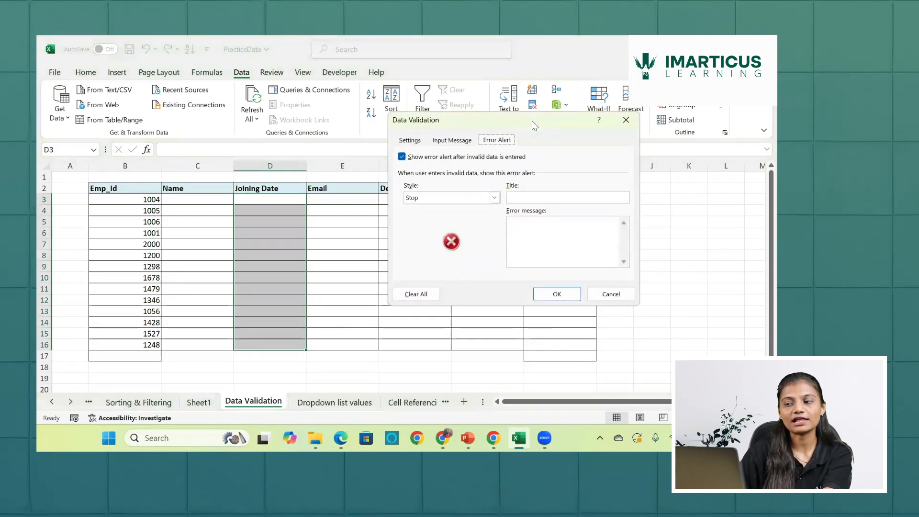
{"action": "left_click", "coordinate": [411, 139]}
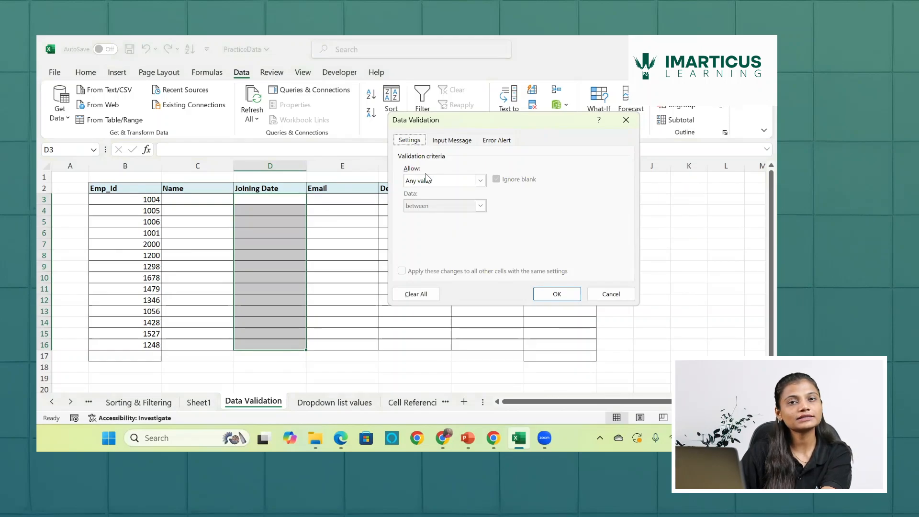
{"action": "left_click", "coordinate": [480, 181]}
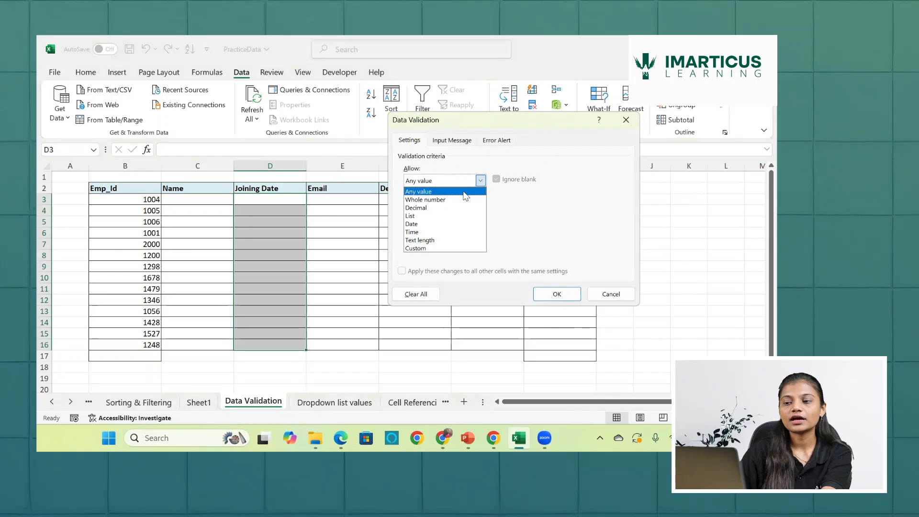
{"action": "left_click", "coordinate": [428, 225]}
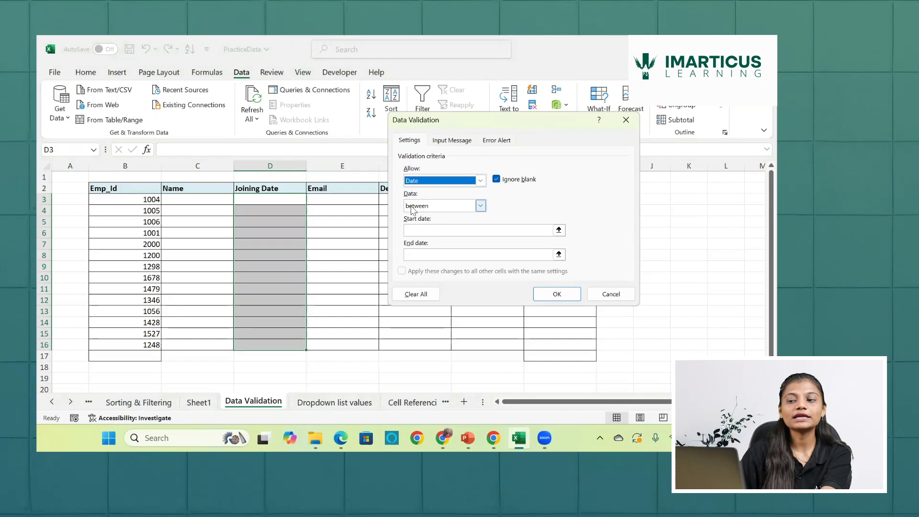
{"action": "left_click", "coordinate": [479, 206]}
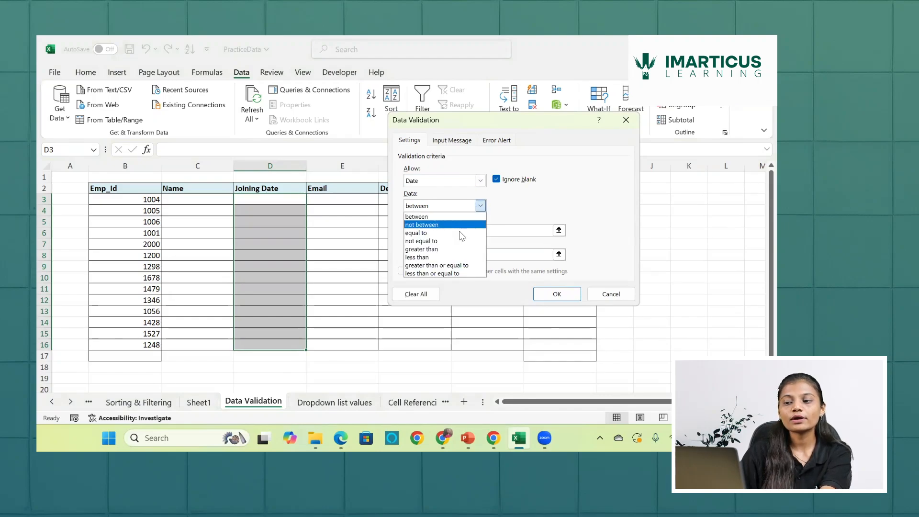
{"action": "left_click", "coordinate": [444, 258]}
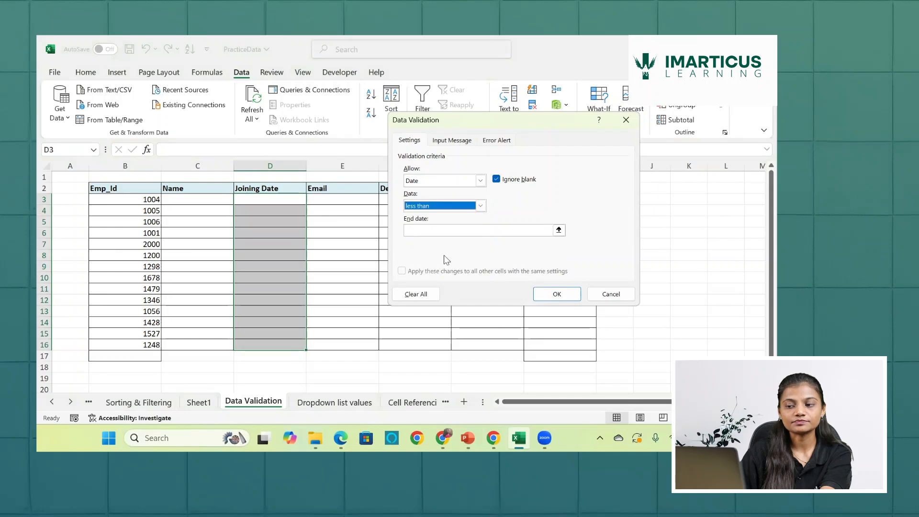
- Set the rule's end date to 10/16/2024 and apply it to the Joining Date cells
{"action": "left_click", "coordinate": [454, 231]}
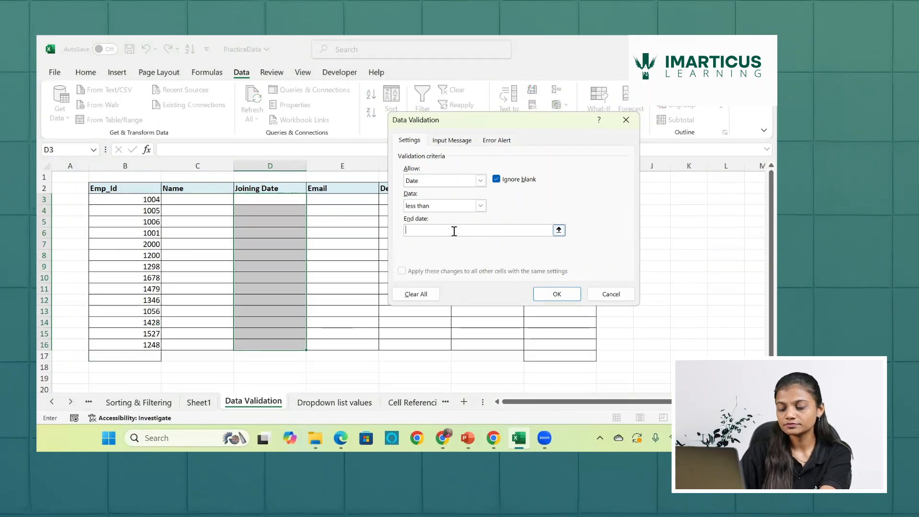
{"action": "type", "text": "10"}
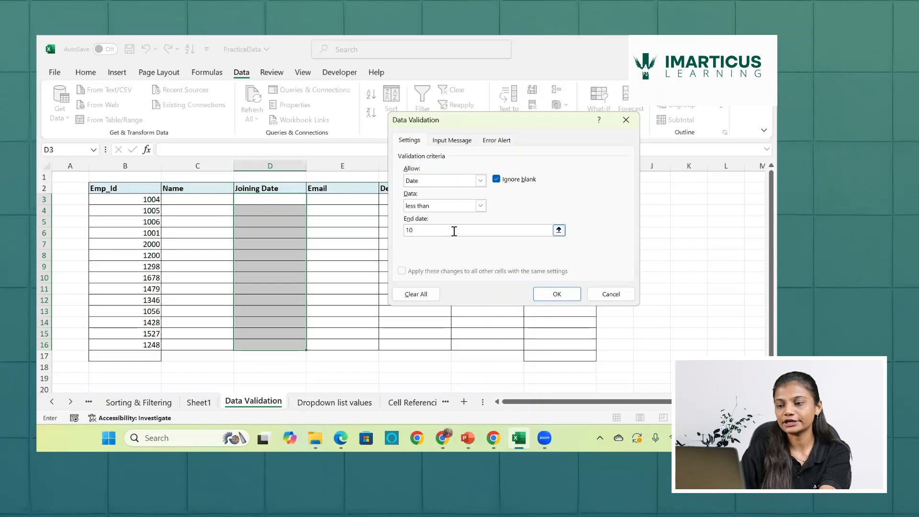
{"action": "type", "text": "/"}
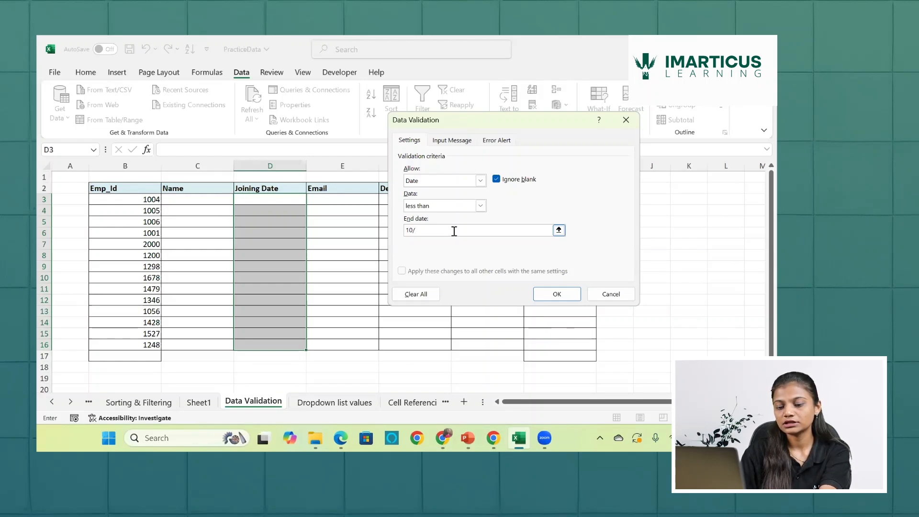
{"action": "type", "text": "16/"}
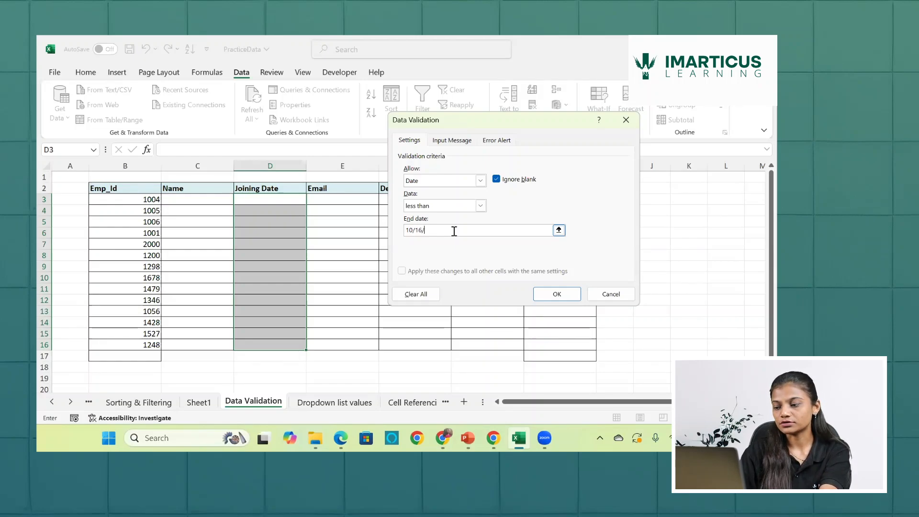
{"action": "type", "text": "10"}
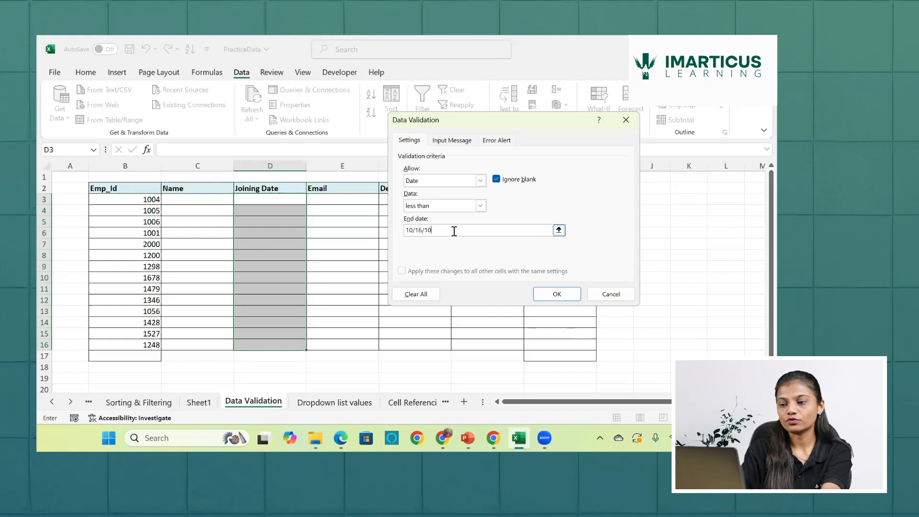
{"action": "key", "text": "BackSpace"}
{"action": "key", "text": "BackSpace"}
{"action": "type", "text": "202"}
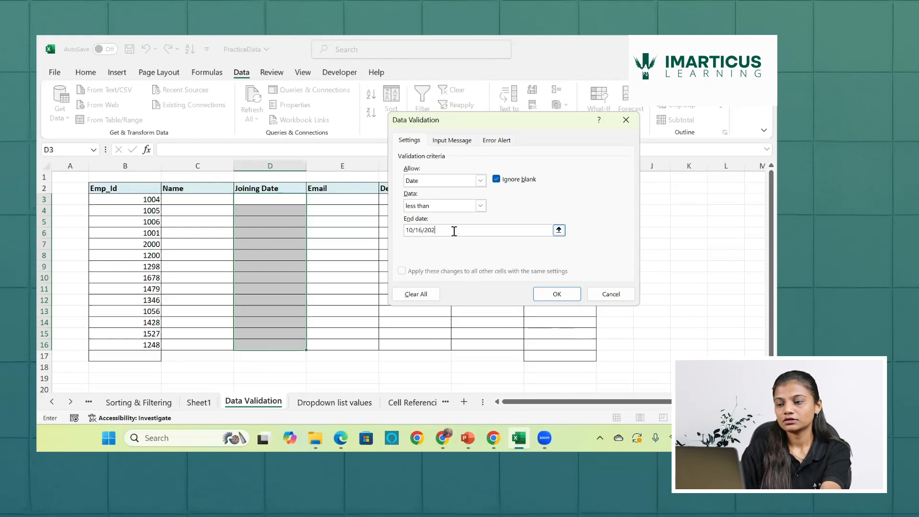
{"action": "type", "text": "4"}
{"action": "left_click", "coordinate": [555, 293]}
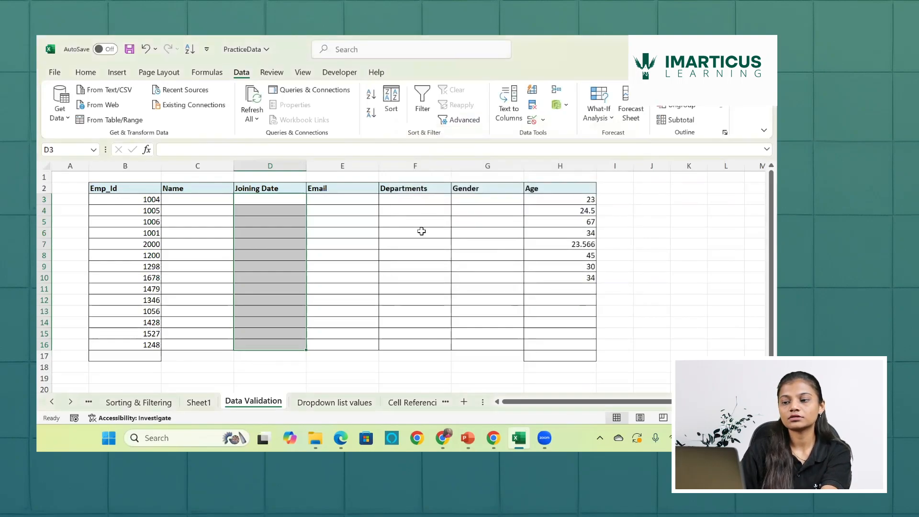
- Enter a Joining Date of 10/13/2024 in cell D3
{"action": "left_click", "coordinate": [292, 198]}
{"action": "type", "text": "10/"}
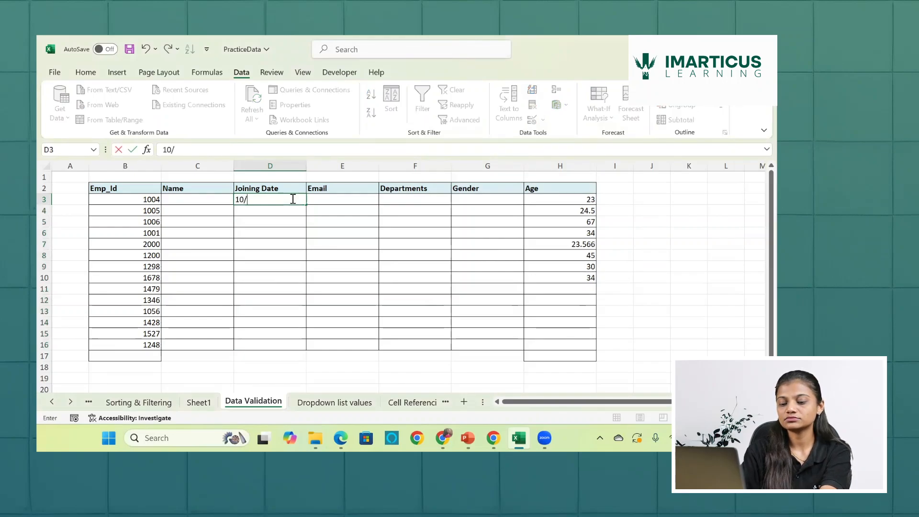
{"action": "type", "text": "13/202"}
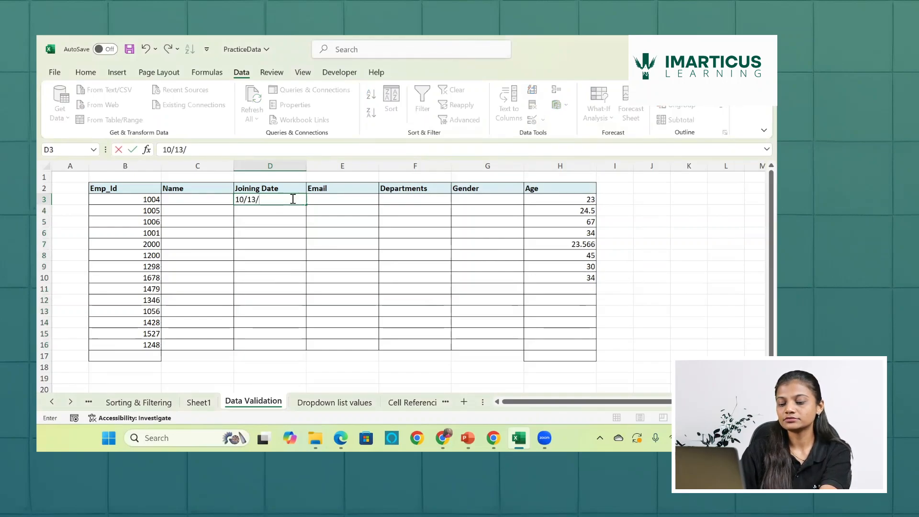
{"action": "type", "text": "4"}
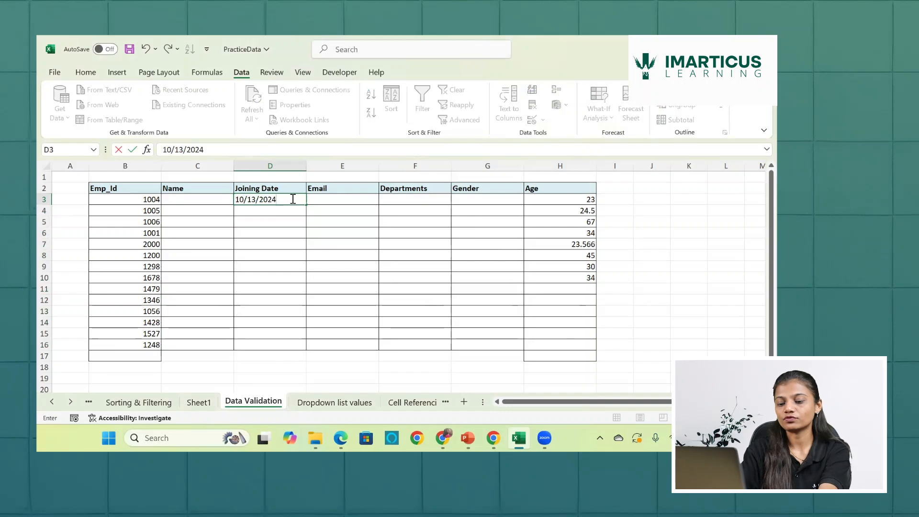
{"action": "key", "text": "Return"}
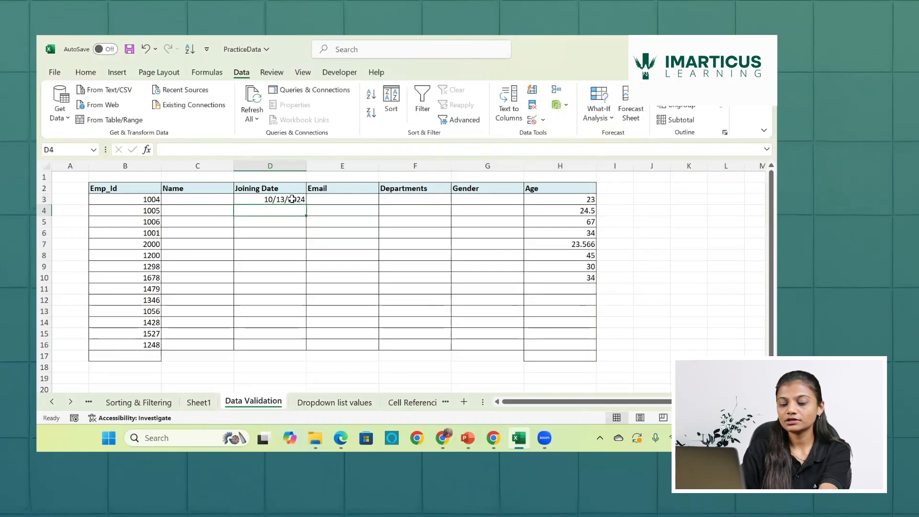
- Test the date rule with 10/19/2024 in cell D4, and clear the entry on retry
{"action": "type", "text": "10/19"}
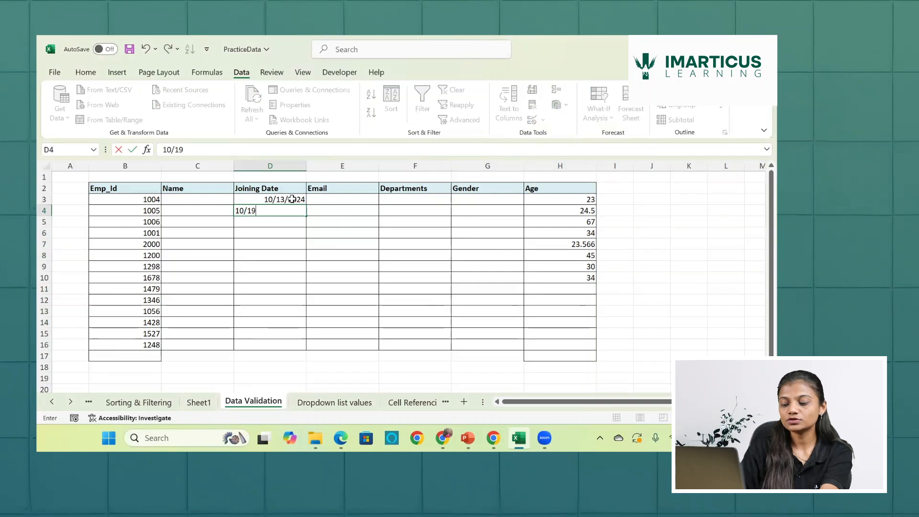
{"action": "type", "text": "/2024"}
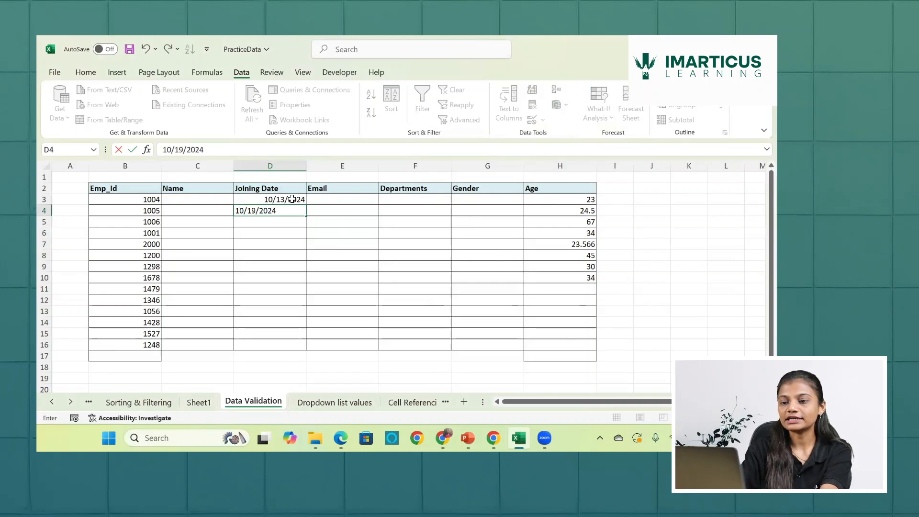
{"action": "key", "text": "Return"}
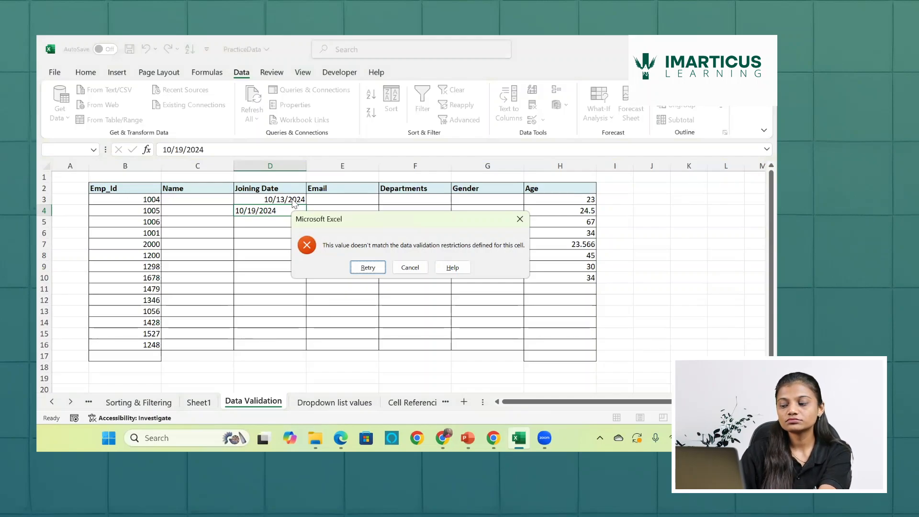
{"action": "left_click", "coordinate": [375, 271]}
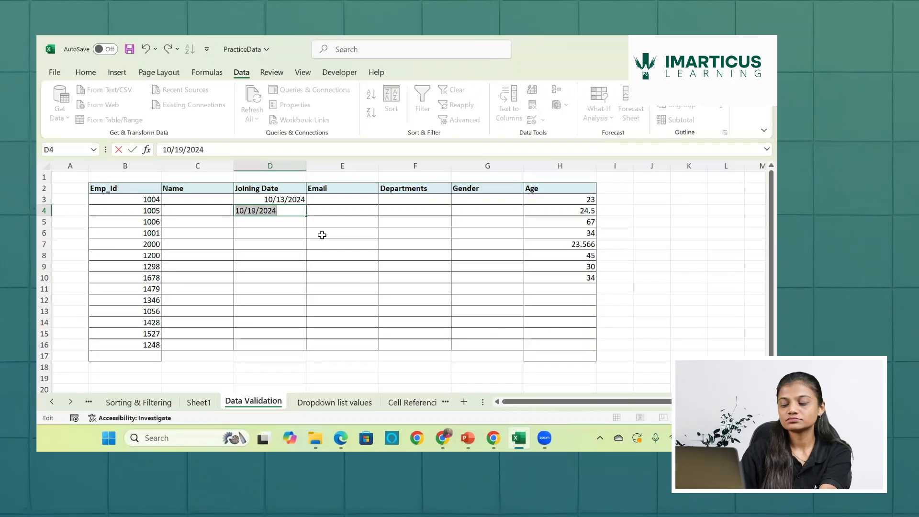
{"action": "key", "text": "BackSpace"}
{"action": "left_click", "coordinate": [300, 244]}
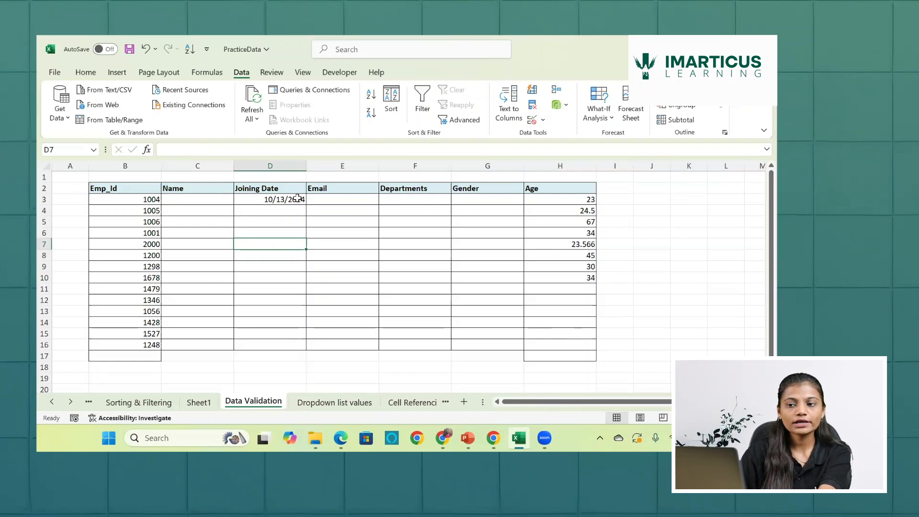
- Change the end date of the validation rule on Joining Date cells D3:D16 to =today() and apply it
{"action": "left_click_drag", "start_coordinate": [300, 199], "coordinate": [297, 353]}
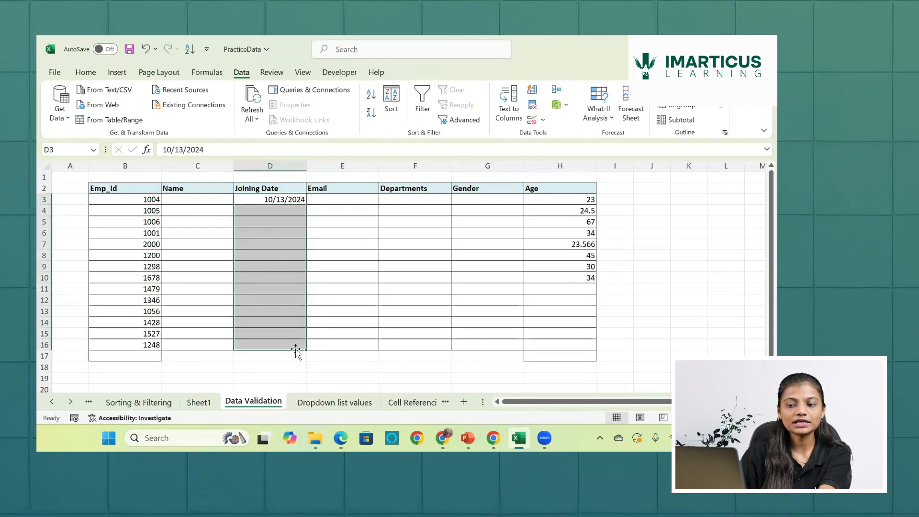
{"action": "left_click", "coordinate": [532, 120]}
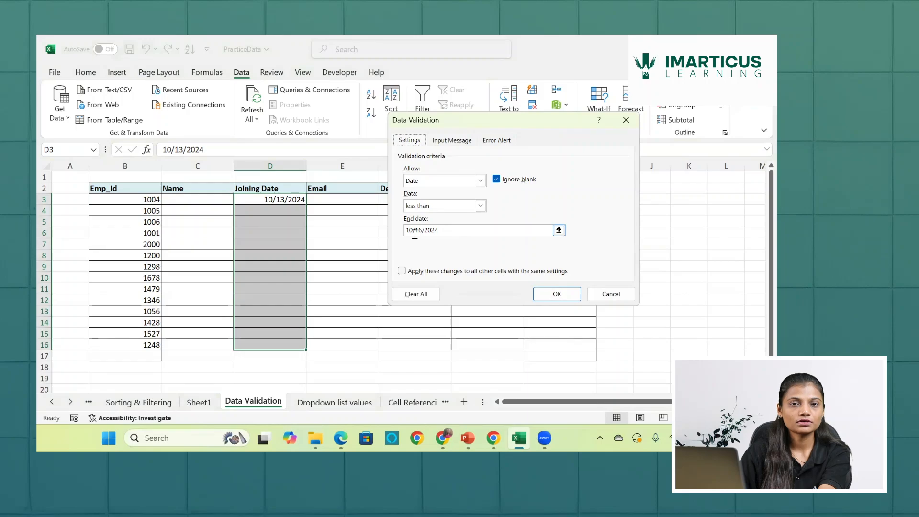
{"action": "left_click", "coordinate": [471, 235]}
{"action": "key", "text": "BackSpace"}
{"action": "key", "text": "BackSpace"}
{"action": "key", "text": "BackSpace"}
{"action": "key", "text": "BackSpace"}
{"action": "key", "text": "BackSpace"}
{"action": "key", "text": "BackSpace"}
{"action": "key", "text": "BackSpace"}
{"action": "key", "text": "BackSpace"}
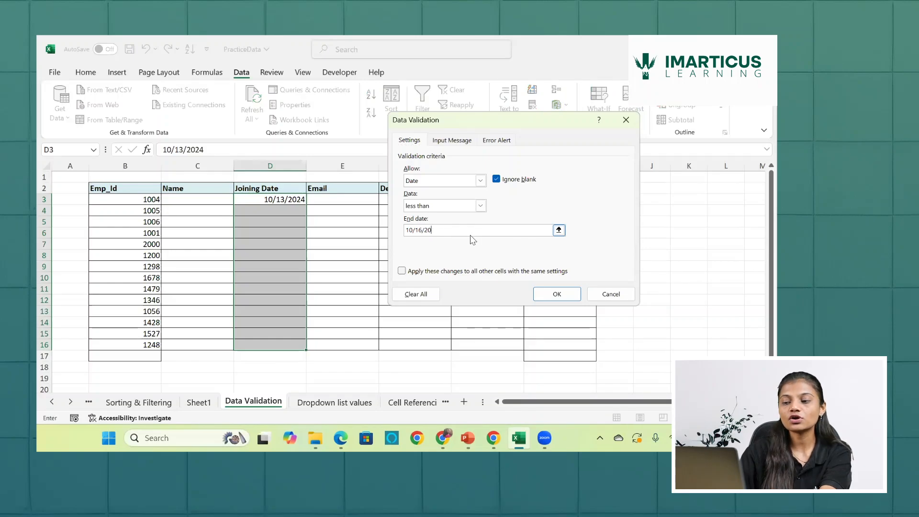
{"action": "key", "text": "BackSpace"}
{"action": "key", "text": "BackSpace"}
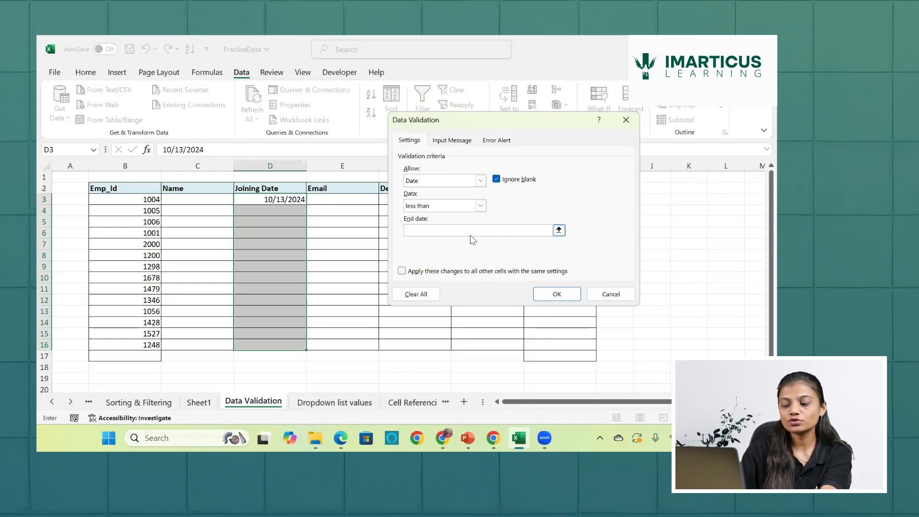
{"action": "type", "text": "=today"}
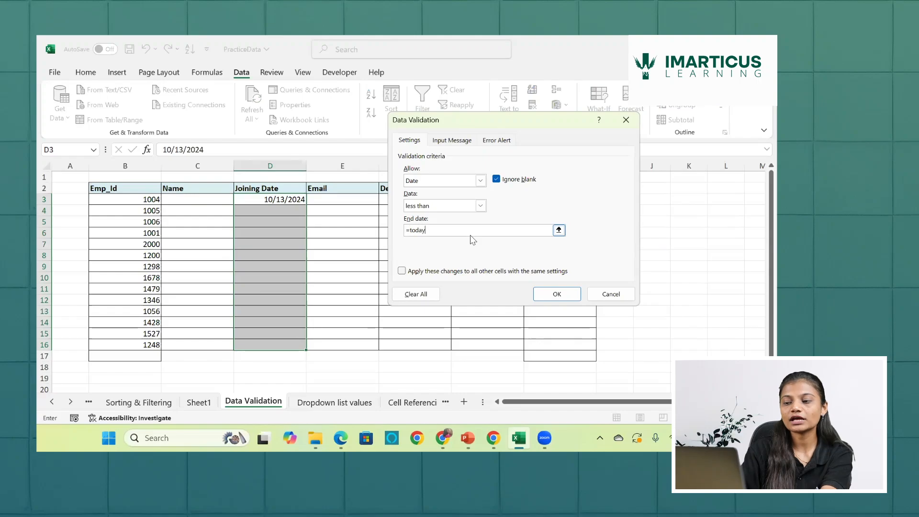
{"action": "type", "text": "()"}
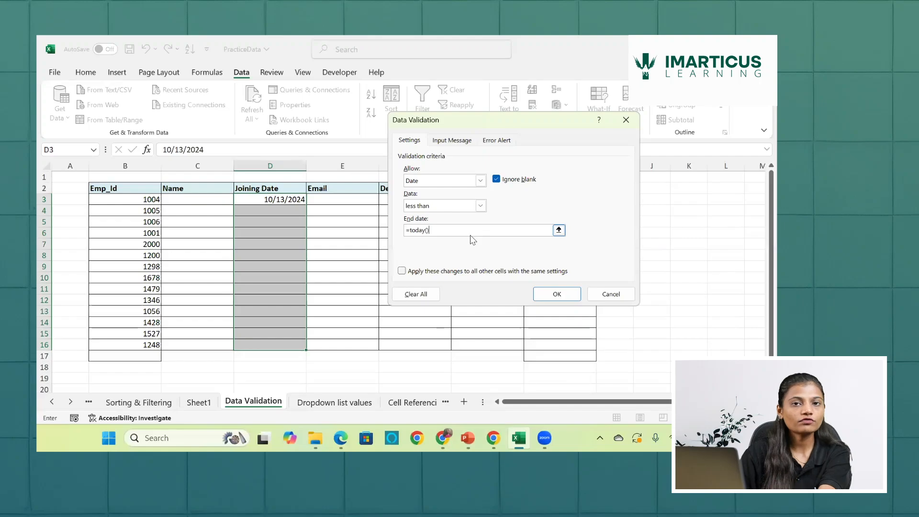
{"action": "left_click", "coordinate": [566, 294]}
- Test the updated date rule with 10/20/2024 in cell D4, and clear the entry on retry
{"action": "key", "text": "Down"}
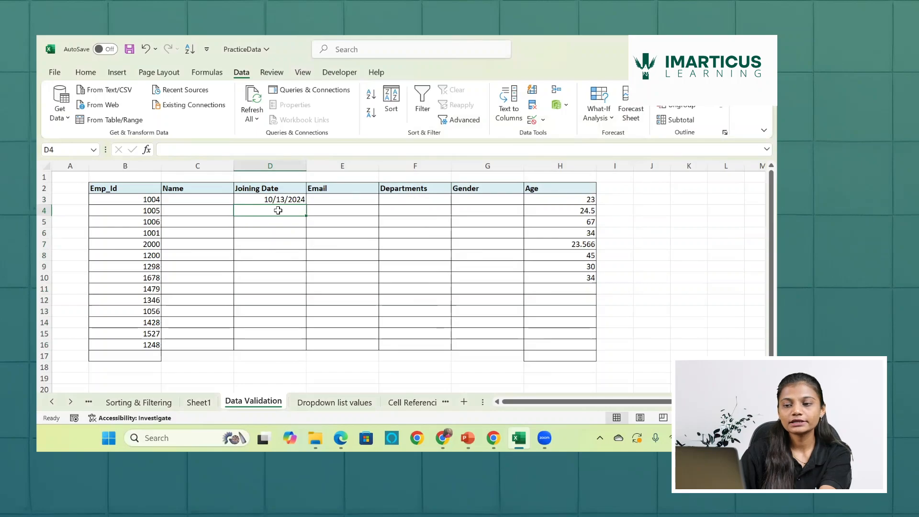
{"action": "type", "text": "10"}
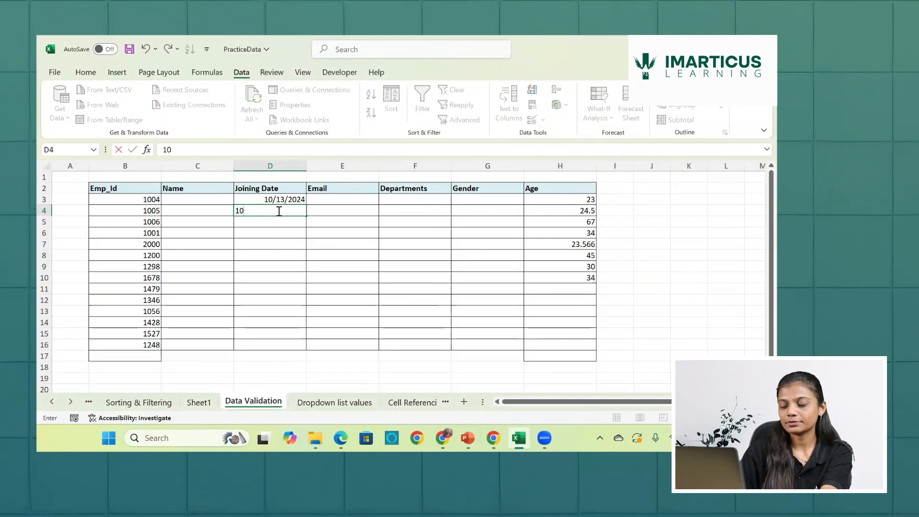
{"action": "type", "text": "/"}
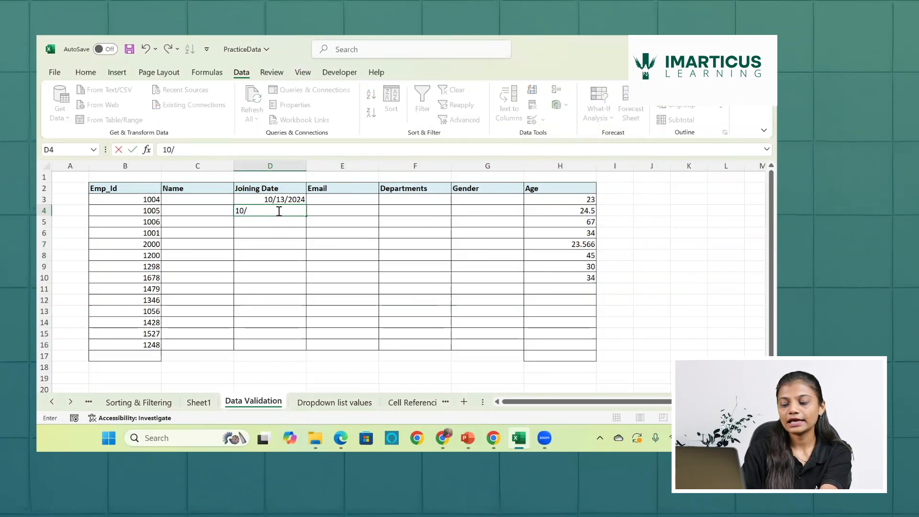
{"action": "type", "text": "20"}
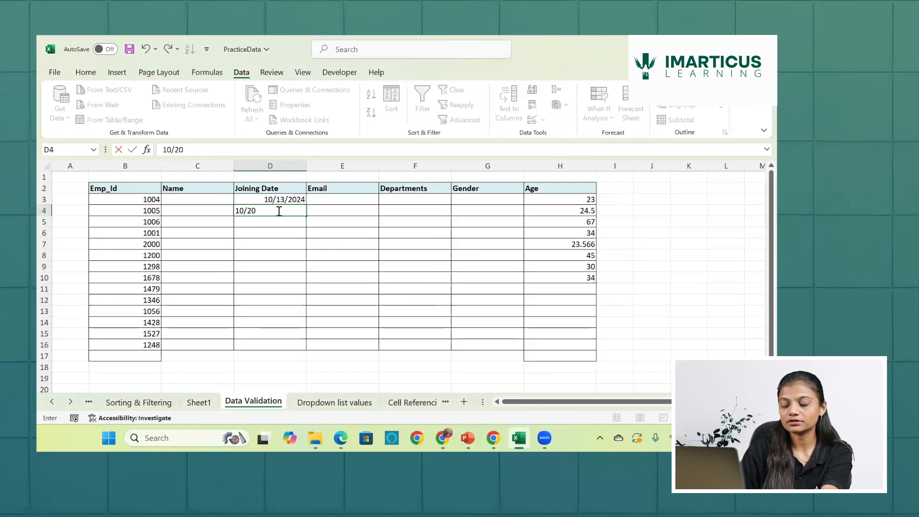
{"action": "type", "text": "/2024"}
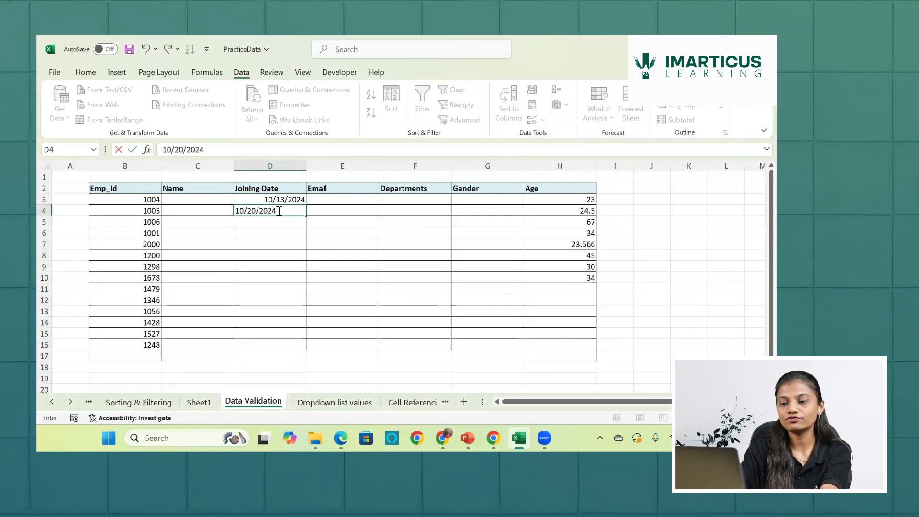
{"action": "key", "text": "Return"}
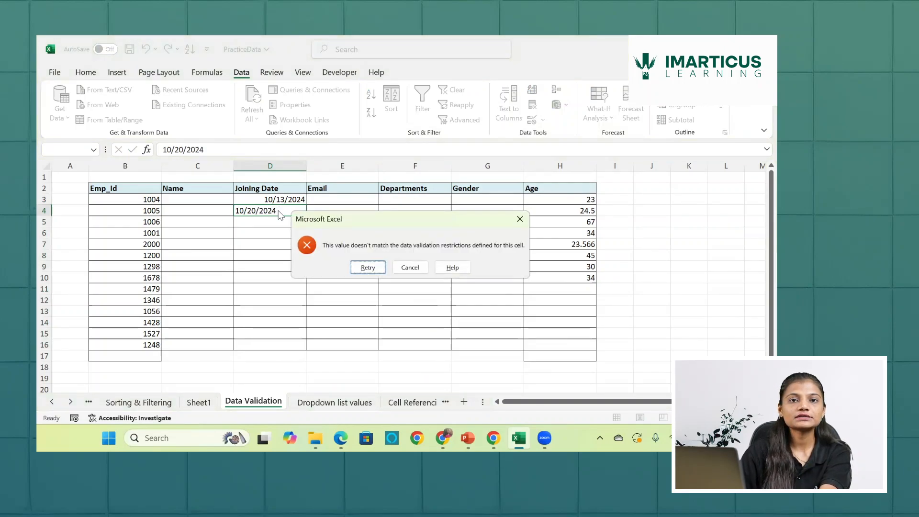
{"action": "left_click", "coordinate": [375, 266]}
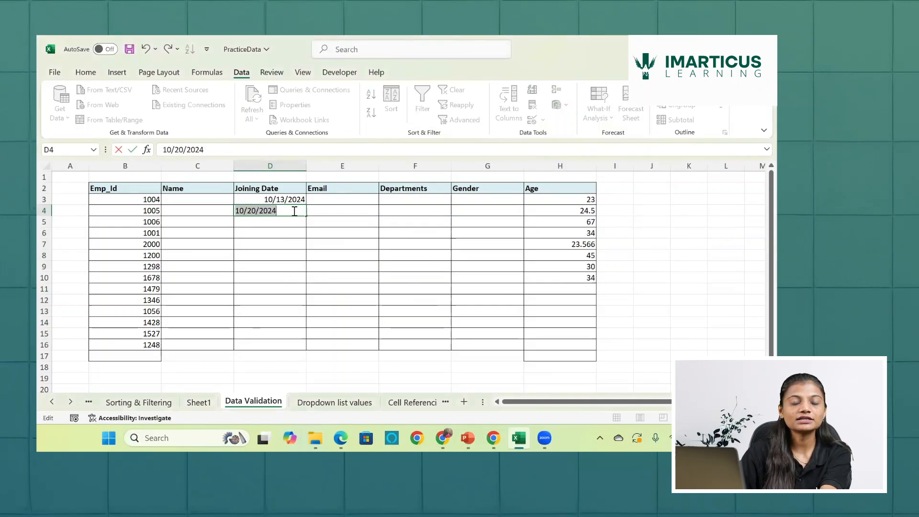
{"action": "key", "text": "BackSpace"}
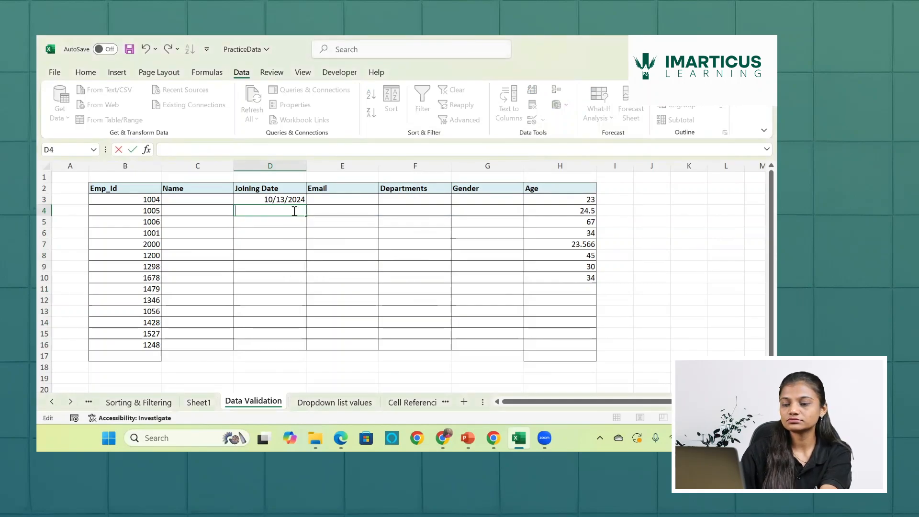
{"action": "left_click", "coordinate": [658, 185]}
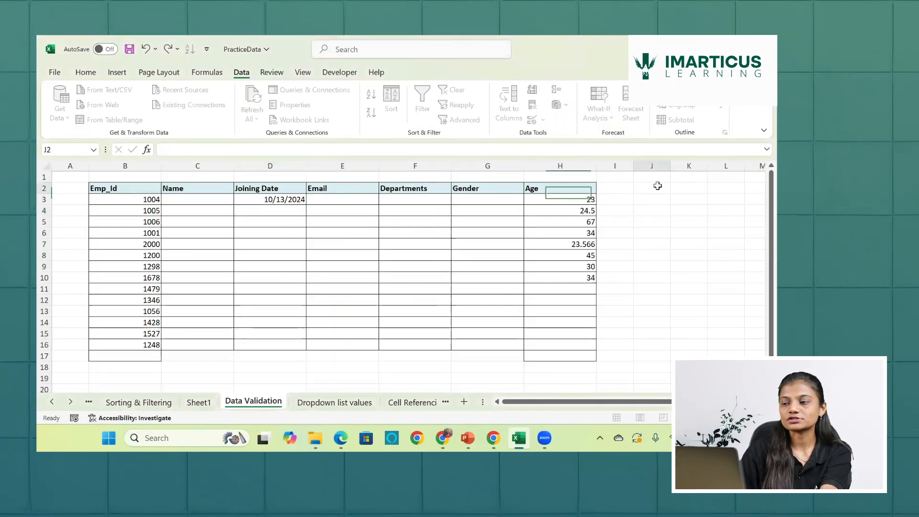
- Enter the formula =today() in cell D1, above the Joining Date header
{"action": "left_click", "coordinate": [295, 178]}
{"action": "type", "text": "=to"}
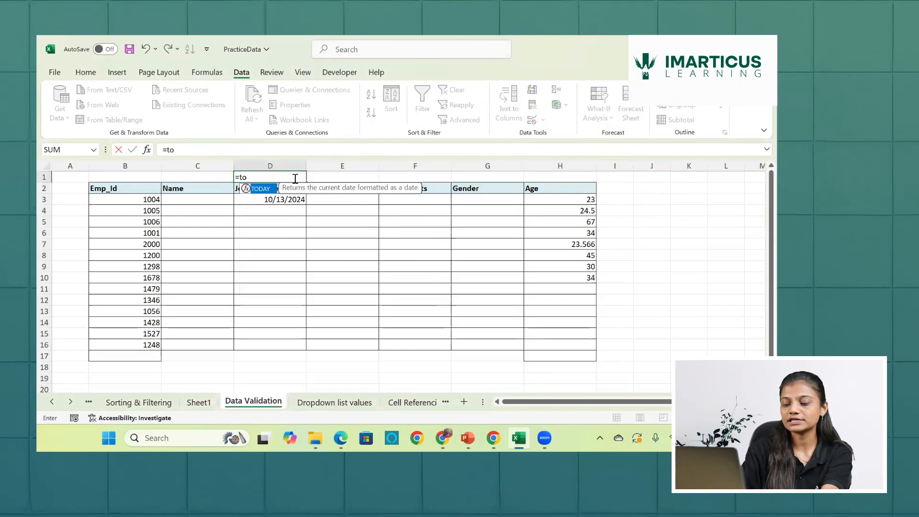
{"action": "type", "text": "day()"}
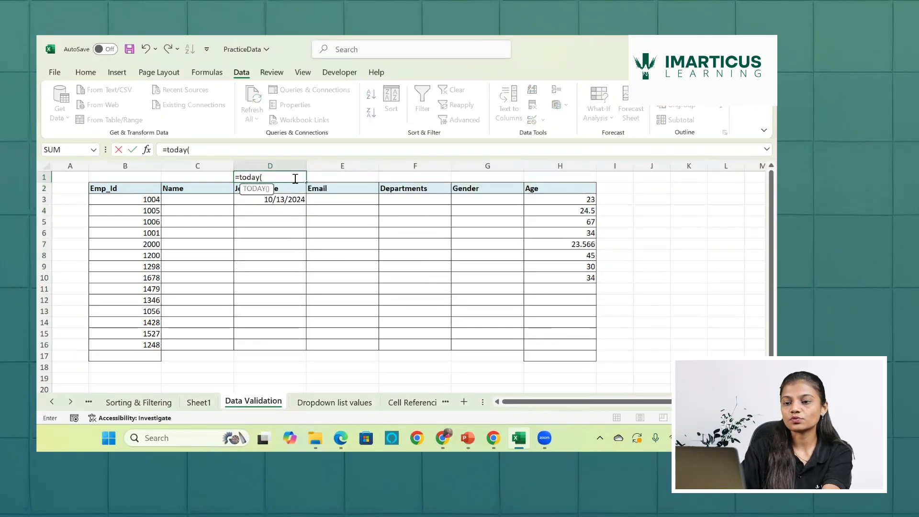
{"action": "key", "text": "Return"}
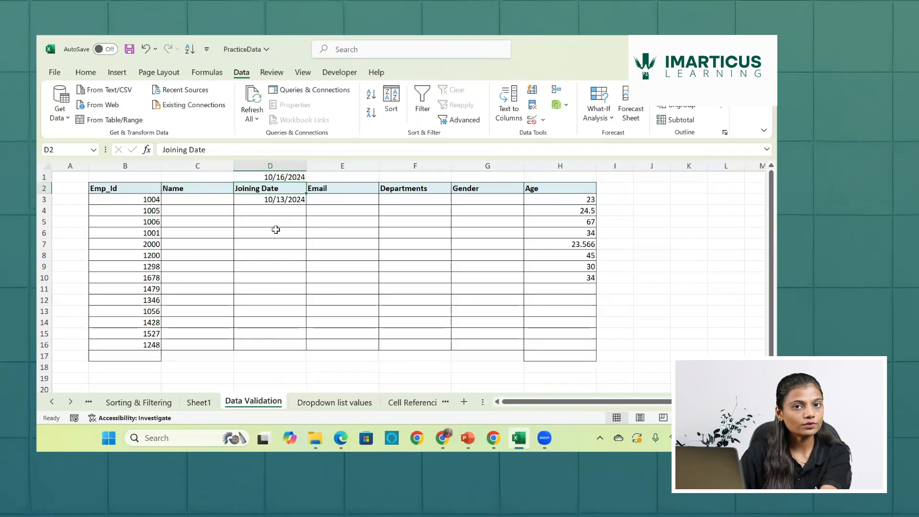
- Compare the Joining Date in D3 with the current date in D1, and return to the slide listing the questions
{"action": "left_click", "coordinate": [275, 199]}
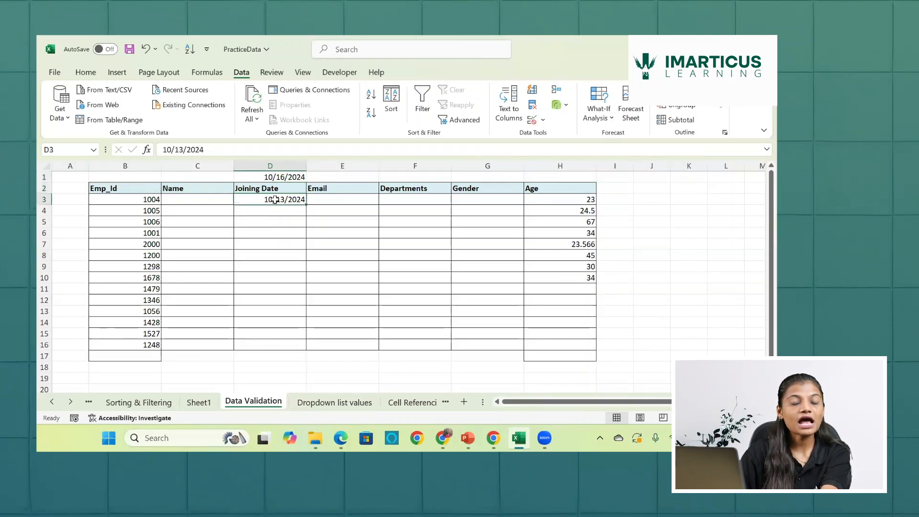
{"action": "left_click", "coordinate": [282, 177]}
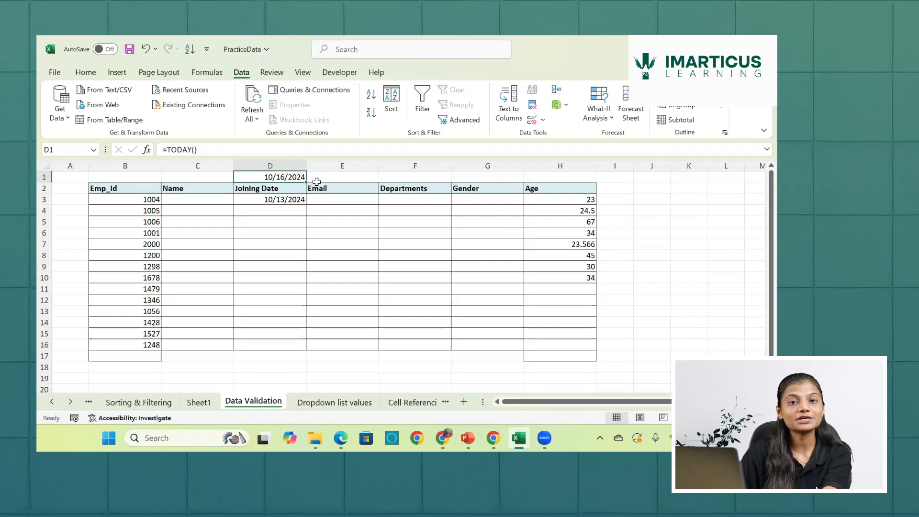
{"action": "left_click", "coordinate": [286, 199]}
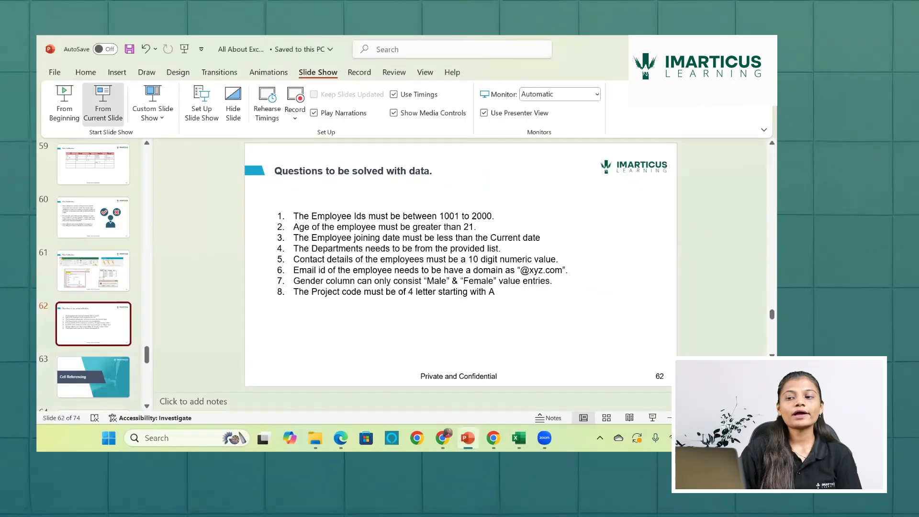
{"action": "key", "text": "shift+F5"}
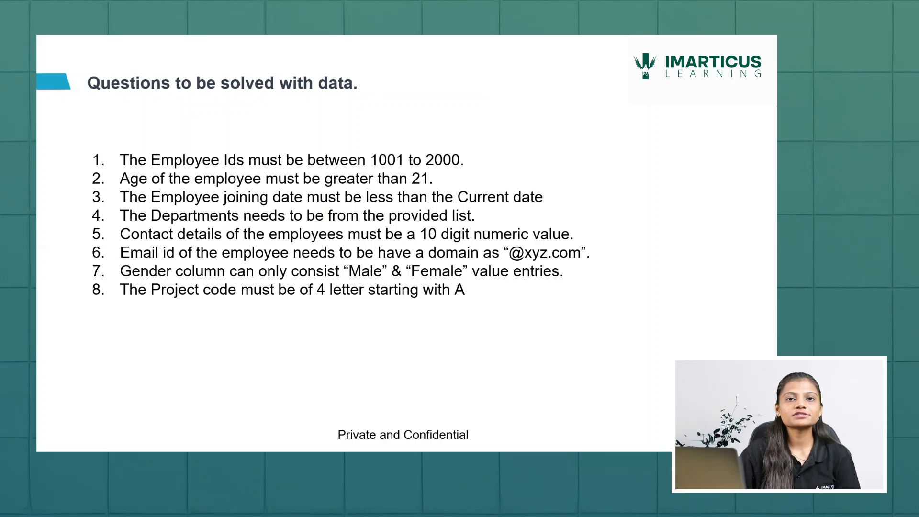
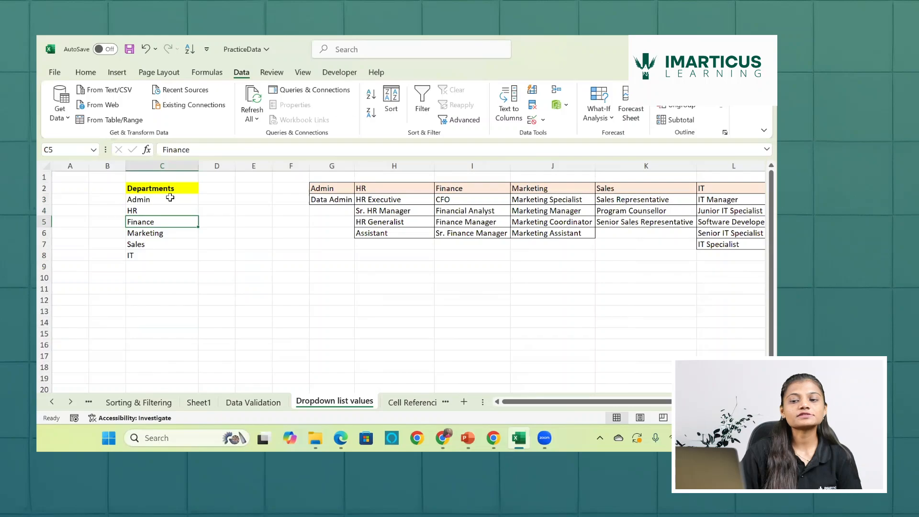
- Review the department names in column C of the Dropdown list values sheet, and return to the Data Validation sheet
{"action": "key", "text": "Down"}
{"action": "key", "text": "Down"}
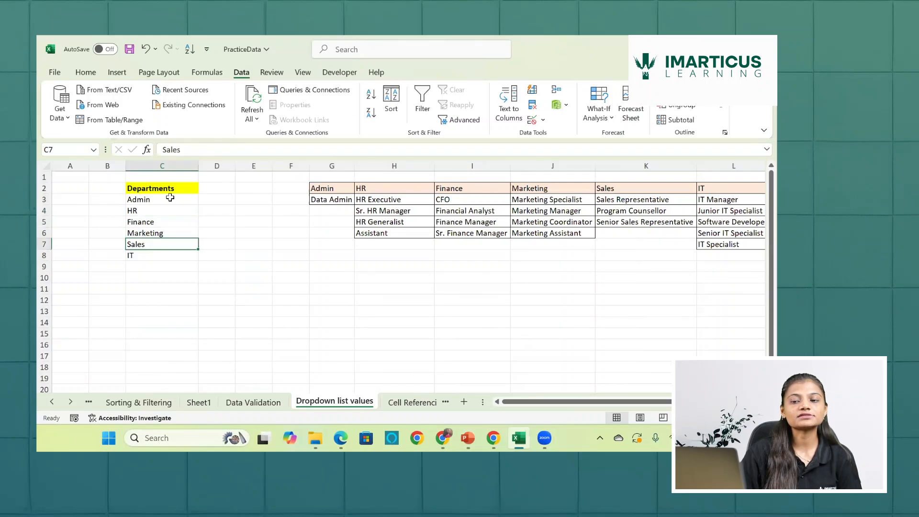
{"action": "key", "text": "Down"}
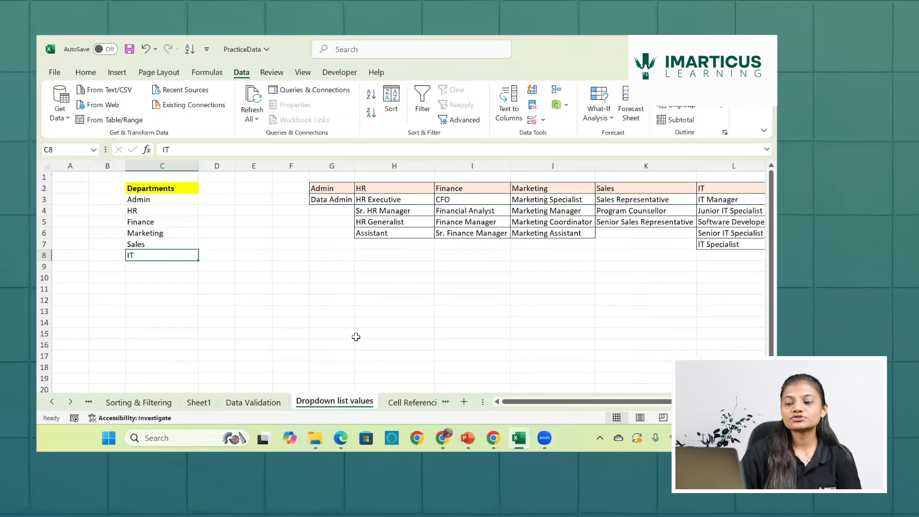
{"action": "left_click", "coordinate": [235, 406]}
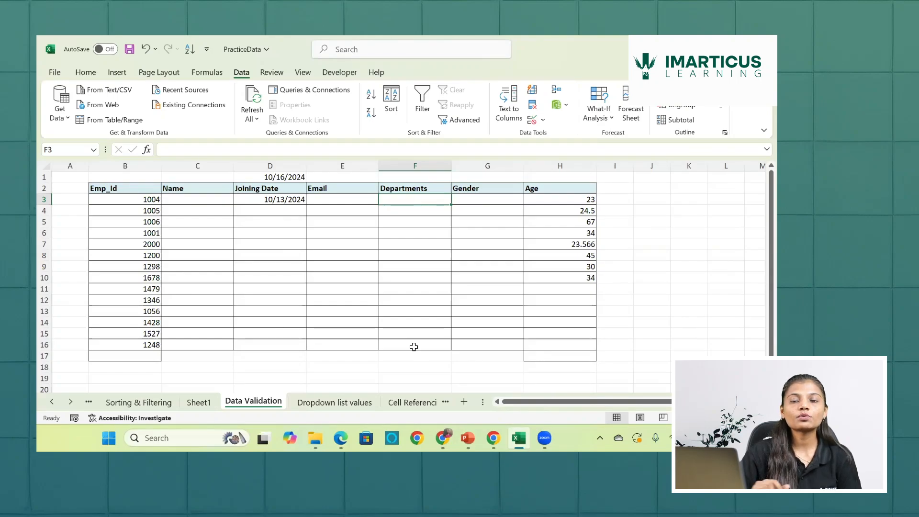
{"action": "left_click", "coordinate": [346, 407]}
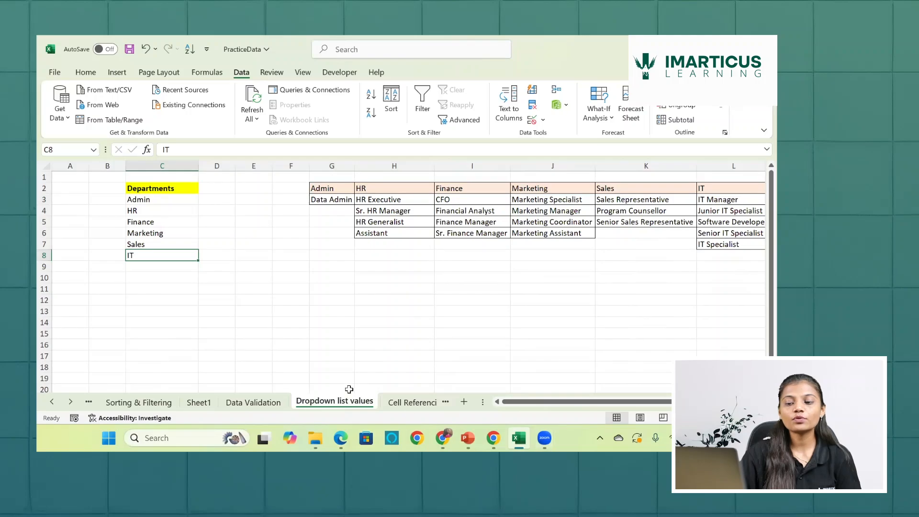
{"action": "left_click", "coordinate": [253, 402]}
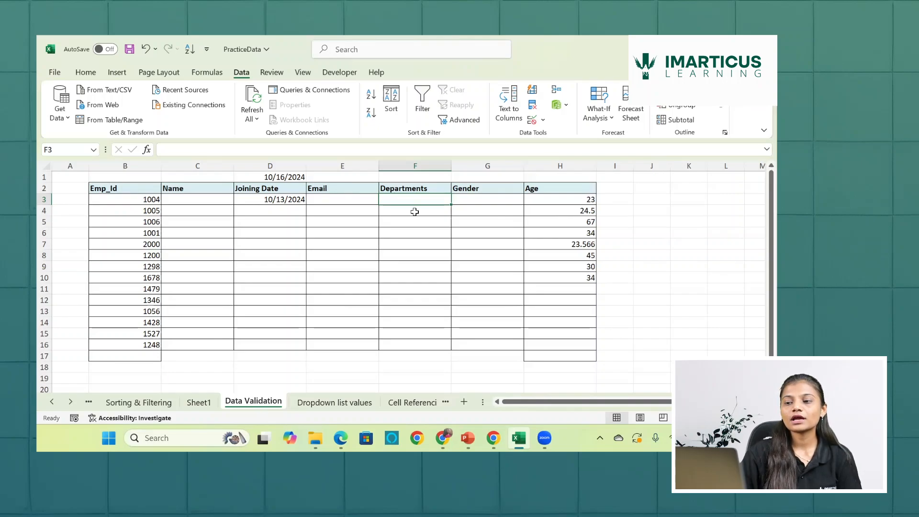
- Start a data validation rule on Departments cells F3:F16 that allows only values from a List
{"action": "left_click_drag", "start_coordinate": [417, 203], "coordinate": [417, 351]}
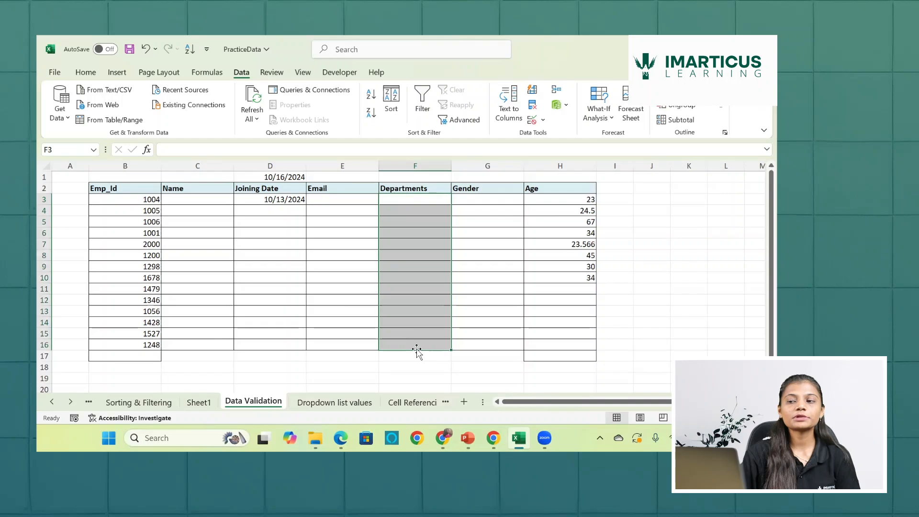
{"action": "left_click", "coordinate": [534, 121]}
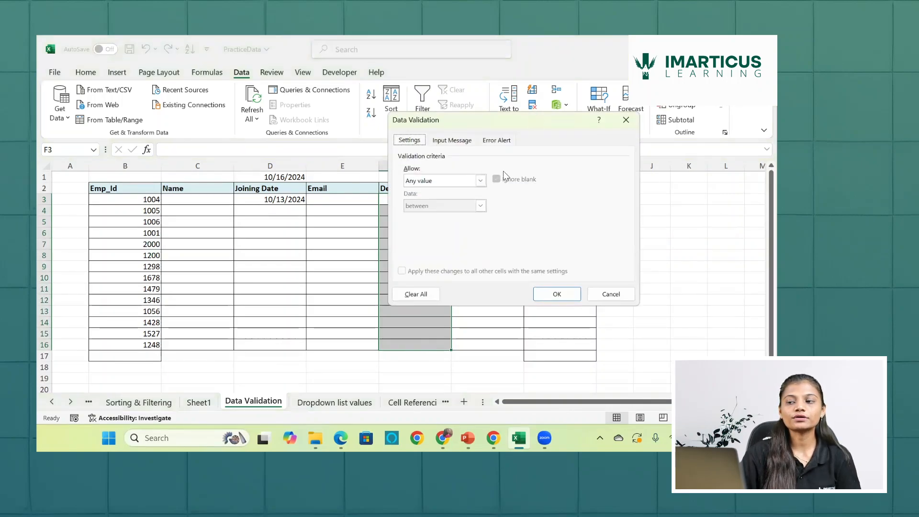
{"action": "left_click", "coordinate": [481, 181]}
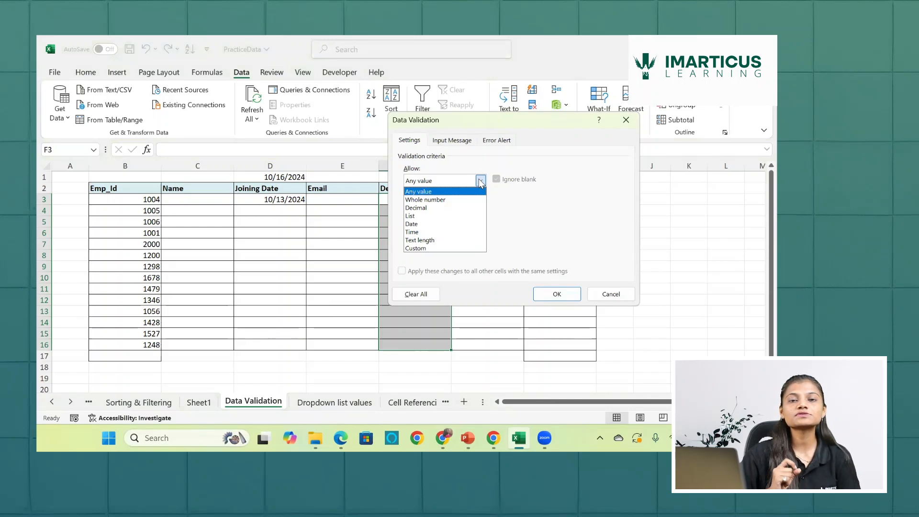
{"action": "left_click", "coordinate": [440, 216]}
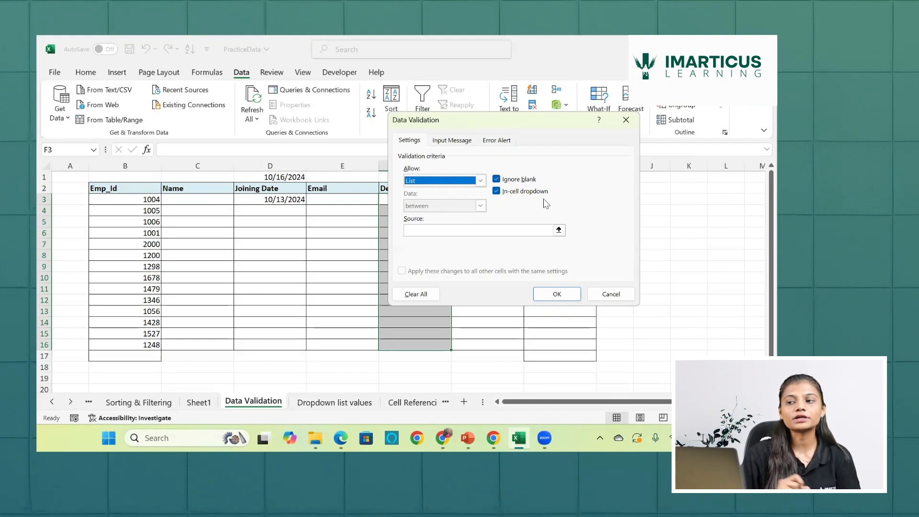
- Apply "Sales","IT","Marketing","Finance","HR","Admin", each in double quotes, as the list source, and check the dropdown in F3
{"action": "left_click", "coordinate": [530, 229]}
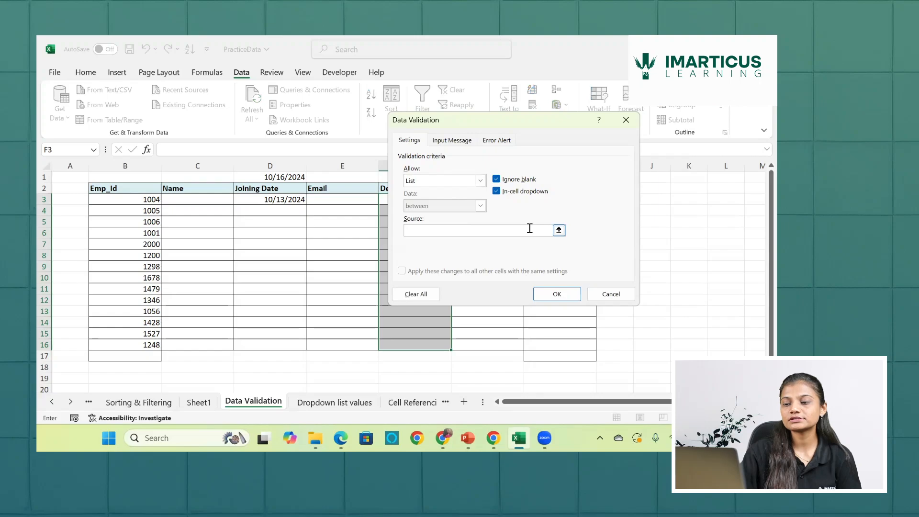
{"action": "type", "text": "="}
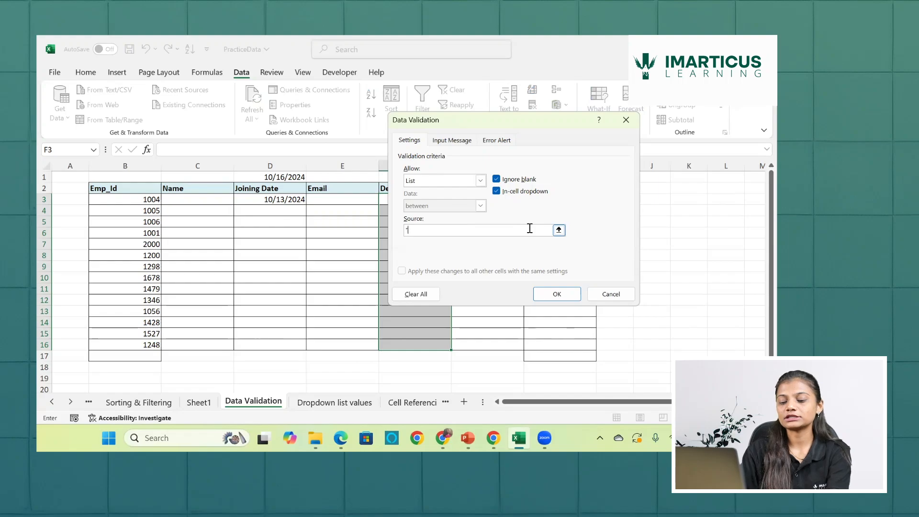
{"action": "type", "text": "S"}
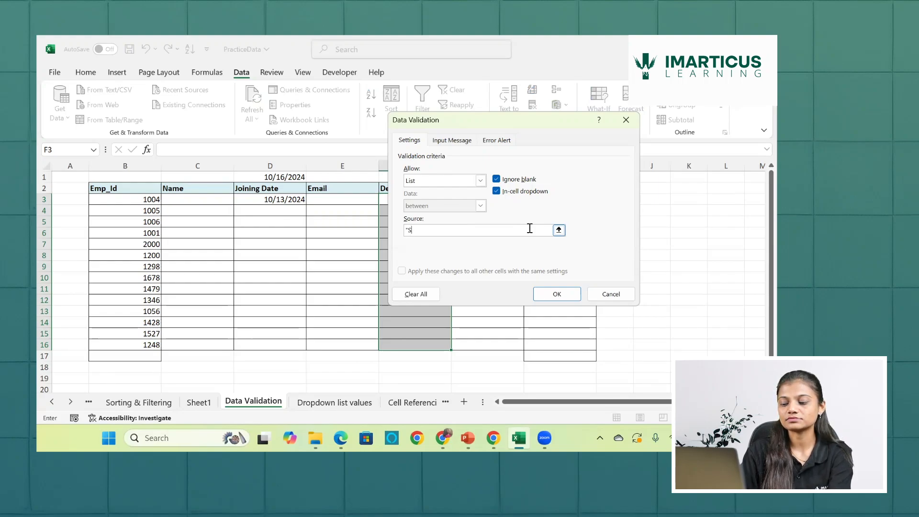
{"action": "type", "text": "ales\""}
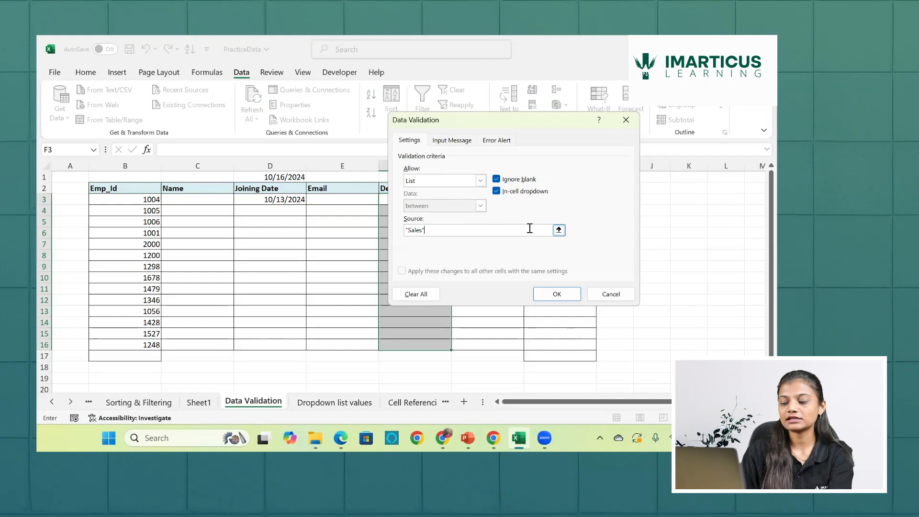
{"action": "type", "text": ",\""}
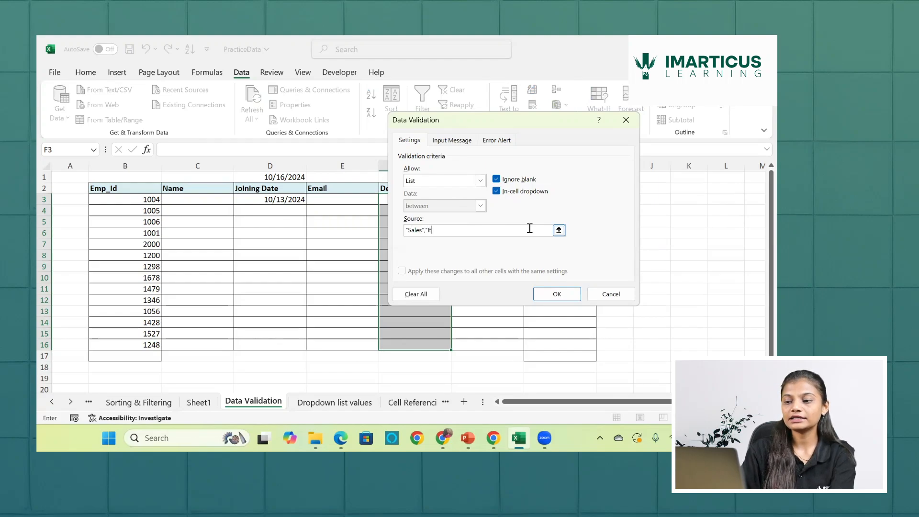
{"action": "type", "text": "IT\",\""}
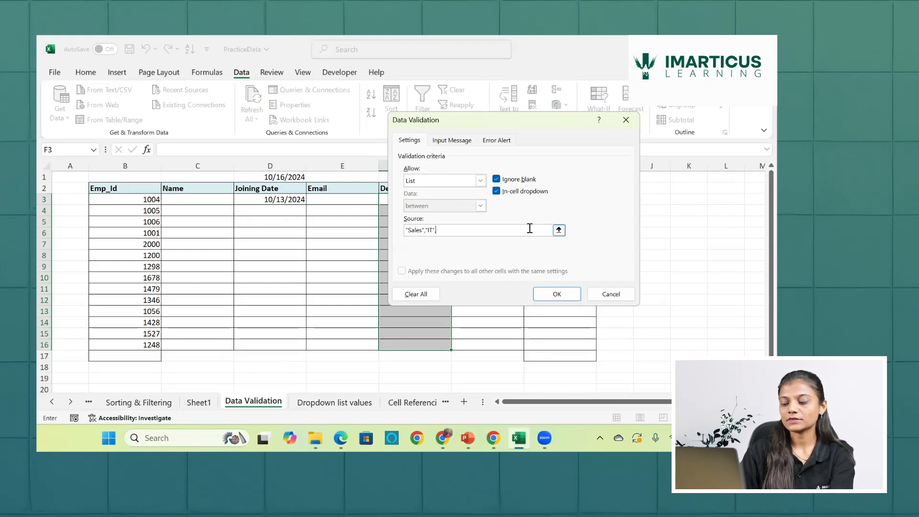
{"action": "type", "text": "m"}
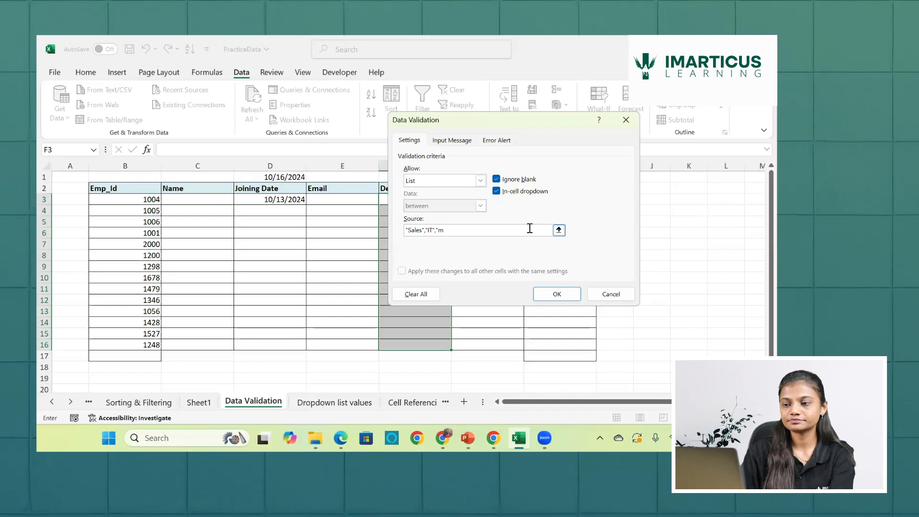
{"action": "key", "text": "BackSpace"}
{"action": "type", "text": "Marke"}
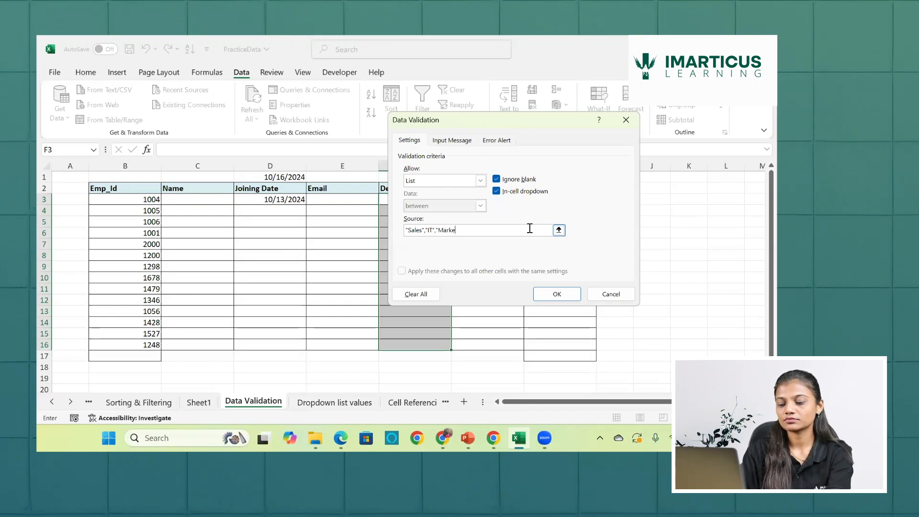
{"action": "type", "text": "ting\","}
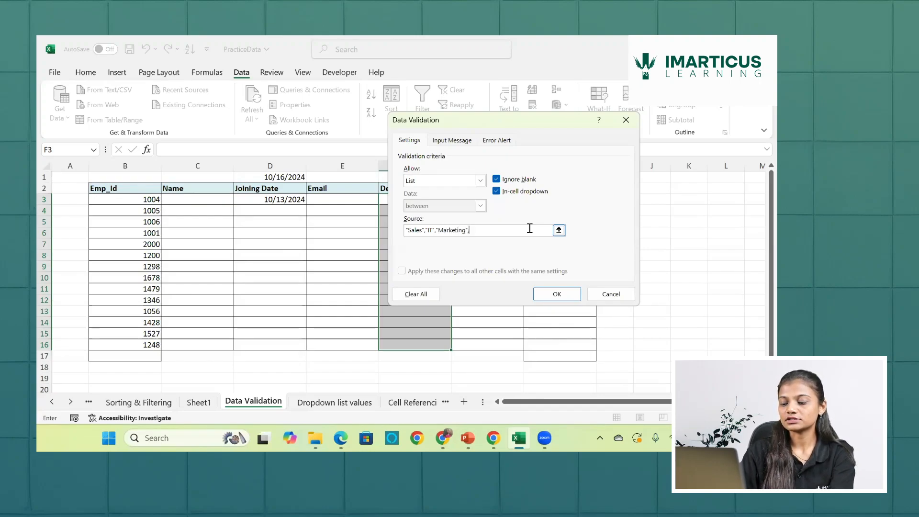
{"action": "type", "text": "\"Fina"}
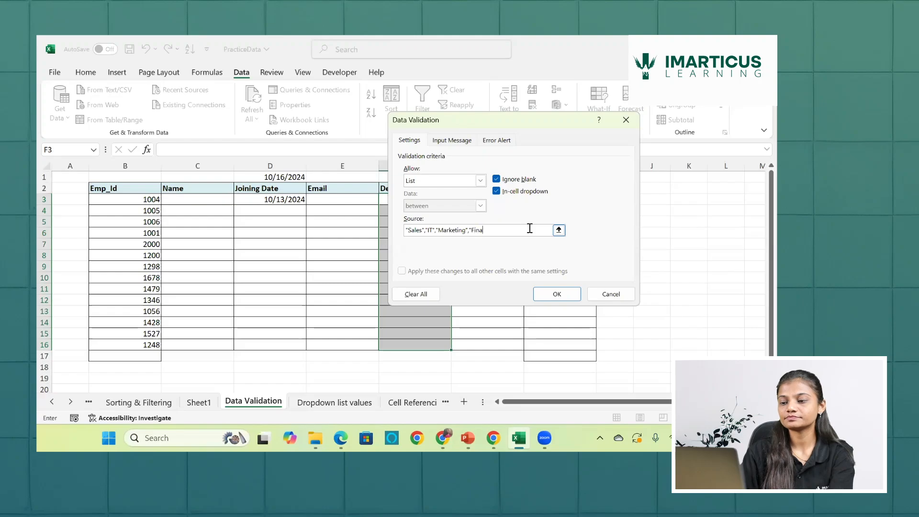
{"action": "type", "text": "nce"}
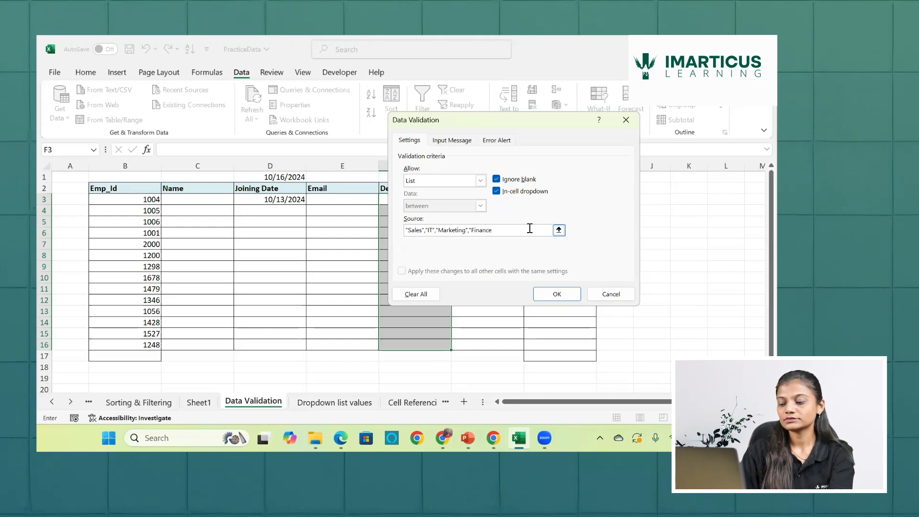
{"action": "type", "text": "\",\"HR"}
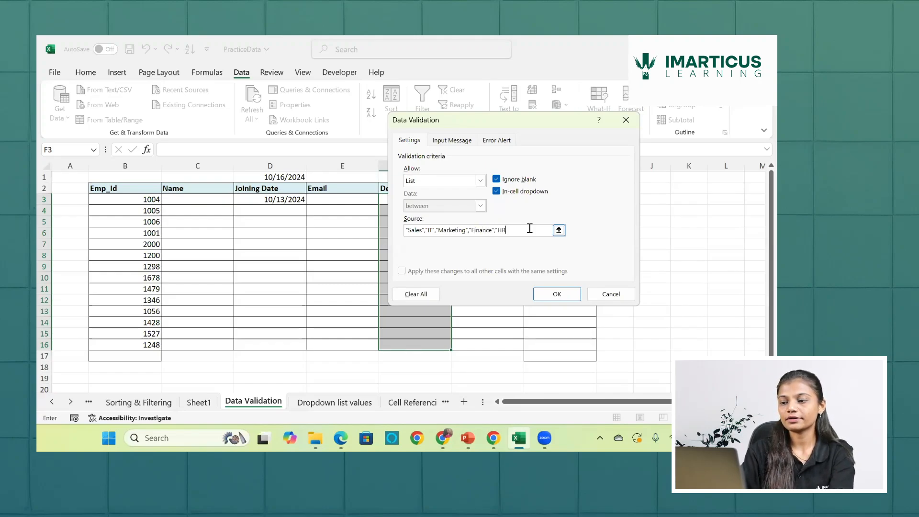
{"action": "type", "text": "\""}
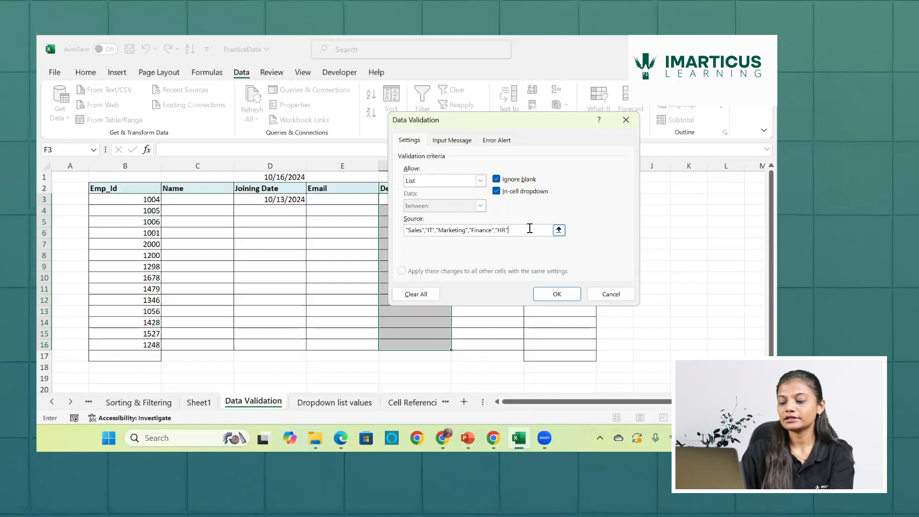
{"action": "type", "text": ",\""}
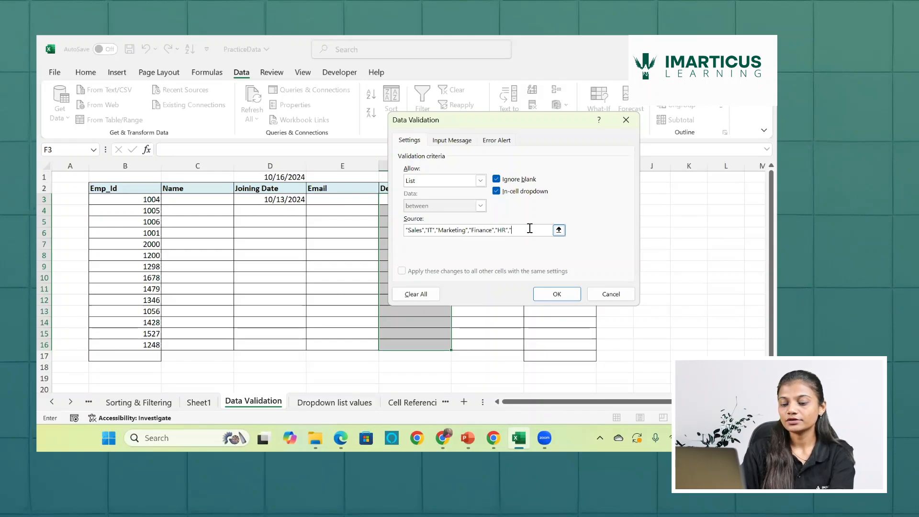
{"action": "type", "text": "Admin"}
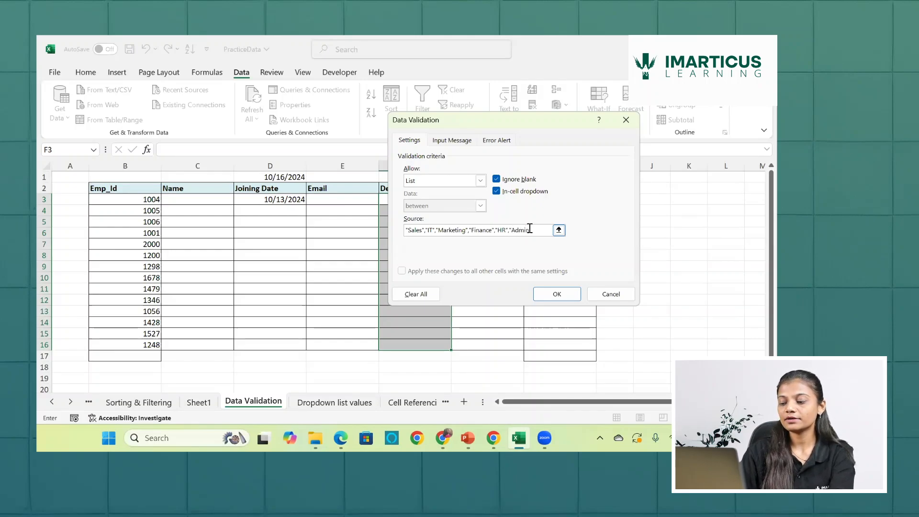
{"action": "type", "text": "\""}
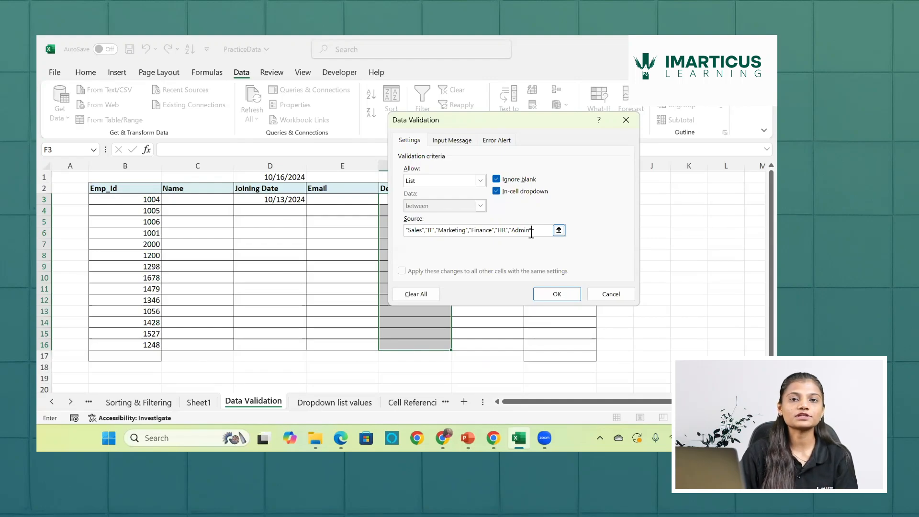
{"action": "left_click", "coordinate": [562, 295]}
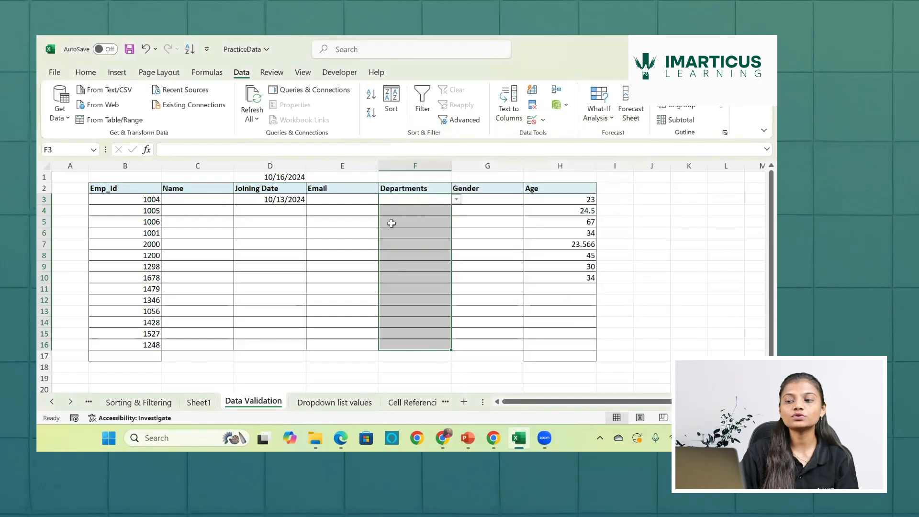
{"action": "left_click", "coordinate": [458, 201]}
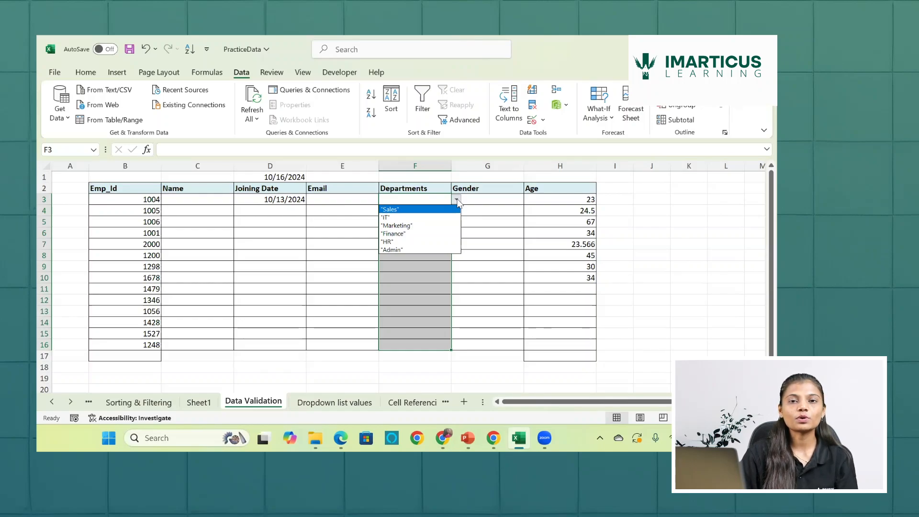
- Replace the source of the Departments validation list with Sales,It,Marketing,Finance,HR,Admin without quotes, apply it, and check the dropdown in F3
{"action": "left_click", "coordinate": [534, 122]}
{"action": "left_click", "coordinate": [534, 122]}
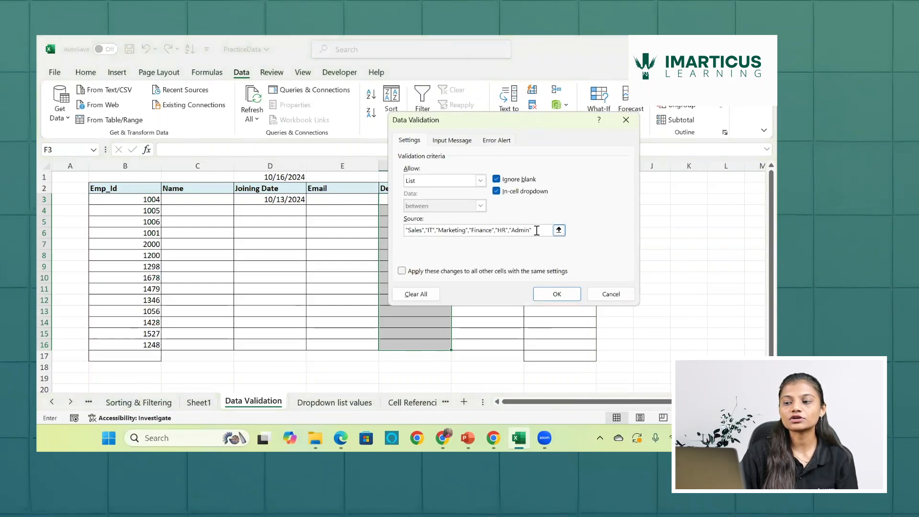
{"action": "left_click", "coordinate": [536, 231]}
{"action": "key", "text": "BackSpace"}
{"action": "key", "text": "BackSpace"}
{"action": "key", "text": "BackSpace"}
{"action": "key", "text": "BackSpace"}
{"action": "key", "text": "BackSpace"}
{"action": "key", "text": "BackSpace"}
{"action": "key", "text": "BackSpace"}
{"action": "key", "text": "BackSpace"}
{"action": "key", "text": "BackSpace"}
{"action": "key", "text": "BackSpace"}
{"action": "key", "text": "BackSpace"}
{"action": "key", "text": "BackSpace"}
{"action": "key", "text": "BackSpace"}
{"action": "key", "text": "BackSpace"}
{"action": "key", "text": "BackSpace"}
{"action": "key", "text": "BackSpace"}
{"action": "key", "text": "BackSpace"}
{"action": "key", "text": "BackSpace"}
{"action": "key", "text": "BackSpace"}
{"action": "key", "text": "BackSpace"}
{"action": "key", "text": "BackSpace"}
{"action": "key", "text": "BackSpace"}
{"action": "key", "text": "BackSpace"}
{"action": "key", "text": "BackSpace"}
{"action": "key", "text": "BackSpace"}
{"action": "key", "text": "BackSpace"}
{"action": "key", "text": "BackSpace"}
{"action": "key", "text": "BackSpace"}
{"action": "key", "text": "BackSpace"}
{"action": "key", "text": "BackSpace"}
{"action": "key", "text": "BackSpace"}
{"action": "key", "text": "BackSpace"}
{"action": "key", "text": "BackSpace"}
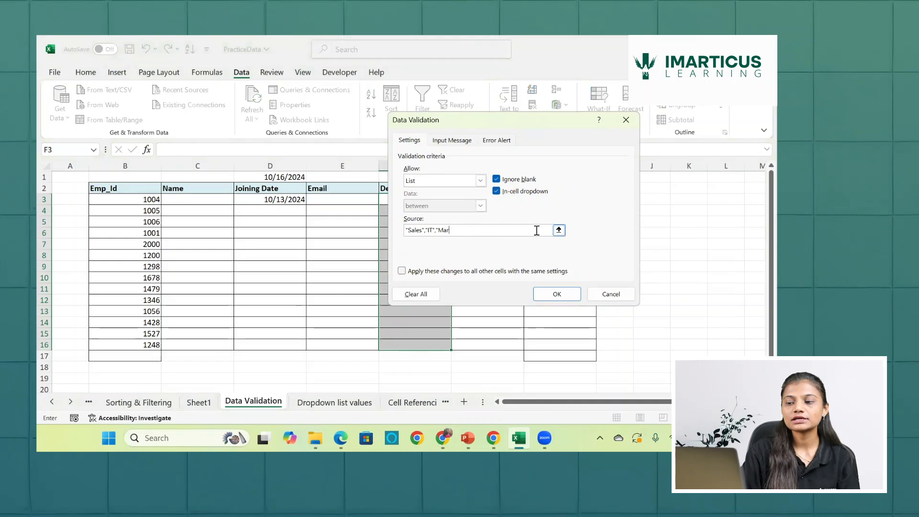
{"action": "type", "text": "sale"}
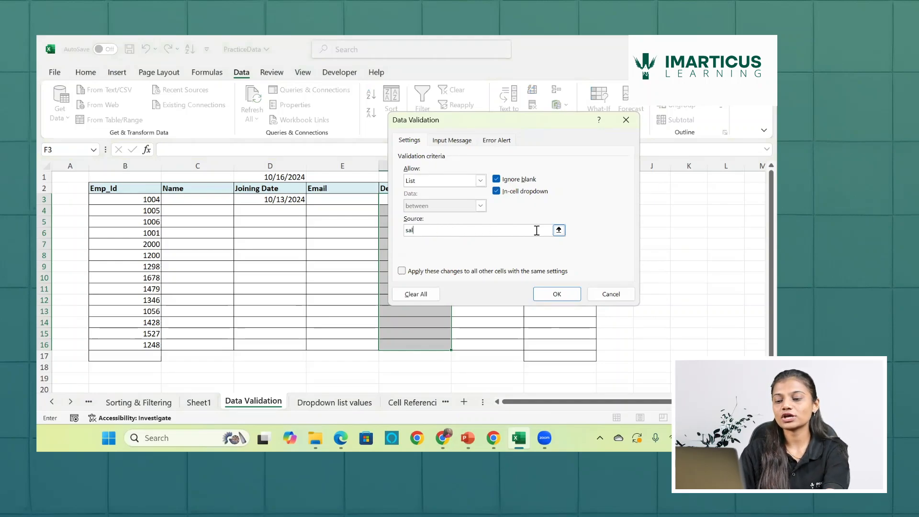
{"action": "key", "text": "BackSpace"}
{"action": "key", "text": "BackSpace"}
{"action": "key", "text": "BackSpace"}
{"action": "key", "text": "BackSpace"}
{"action": "type", "text": "Sales"}
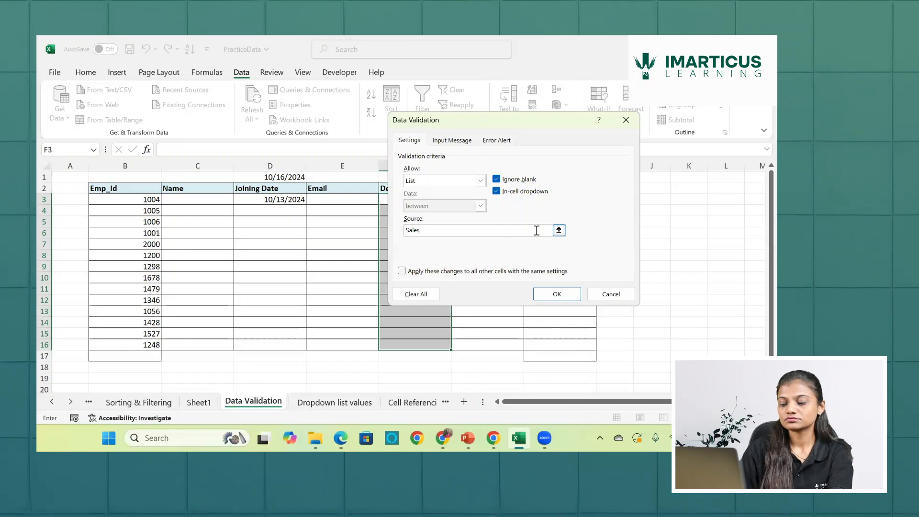
{"action": "type", "text": ",It,"}
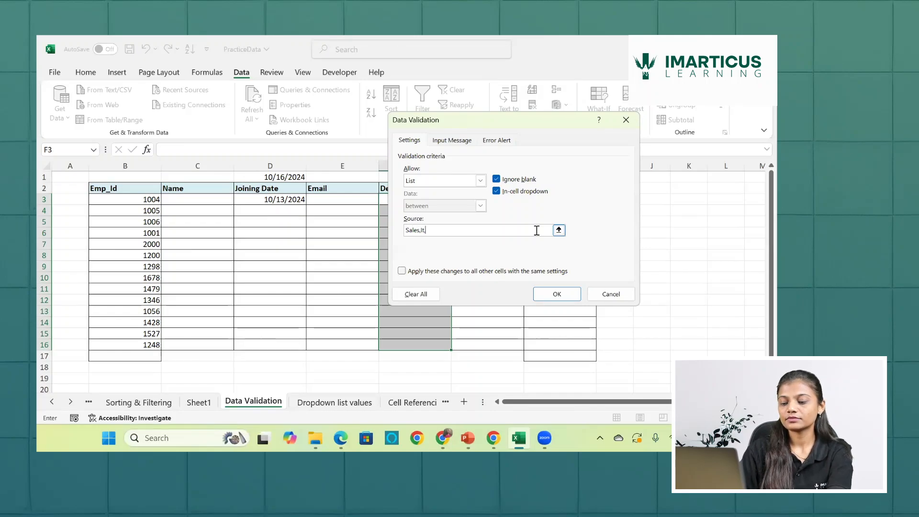
{"action": "type", "text": "Ma"}
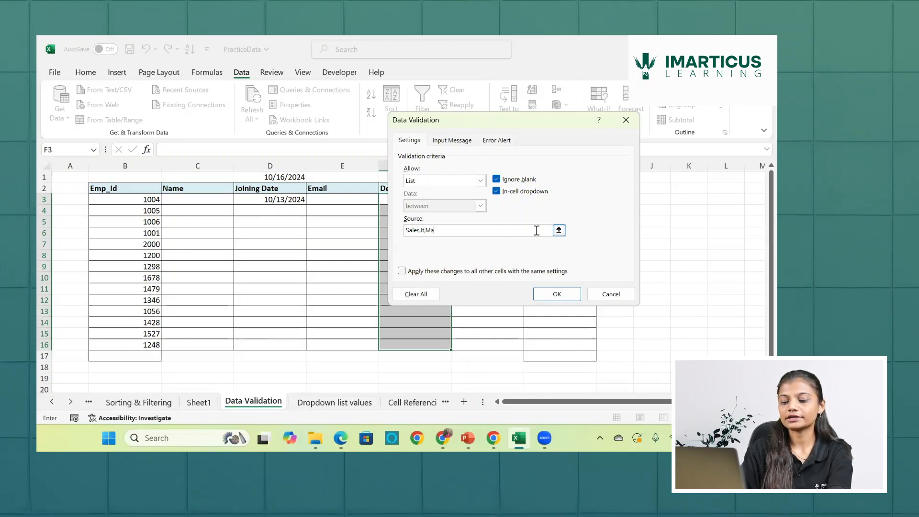
{"action": "type", "text": "rketing"}
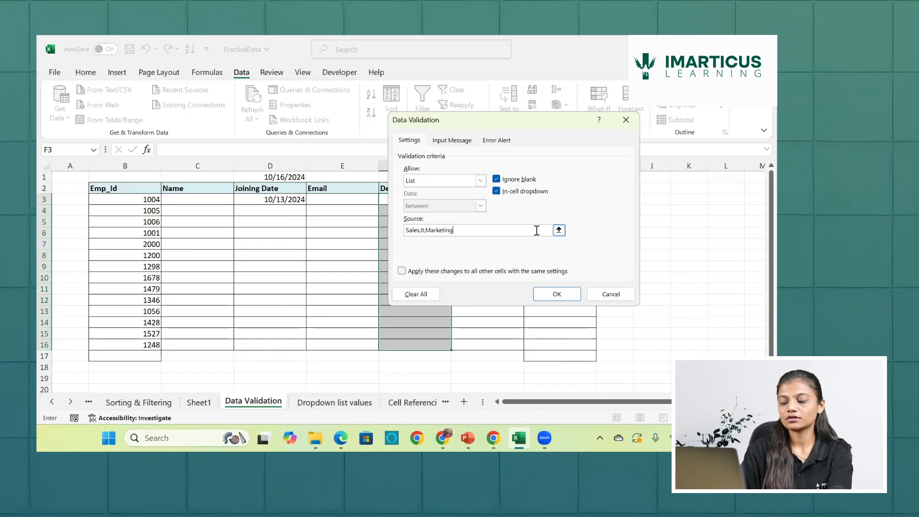
{"action": "type", "text": ",Fin"}
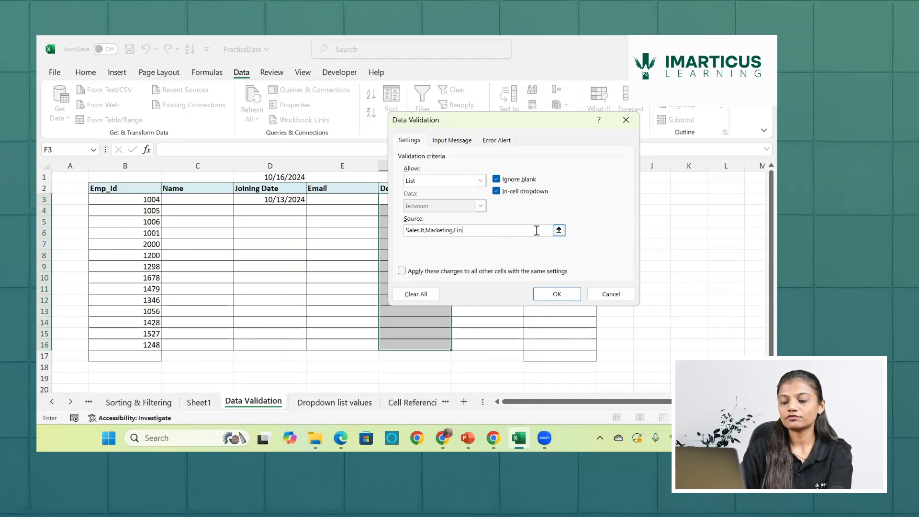
{"action": "type", "text": "ance"}
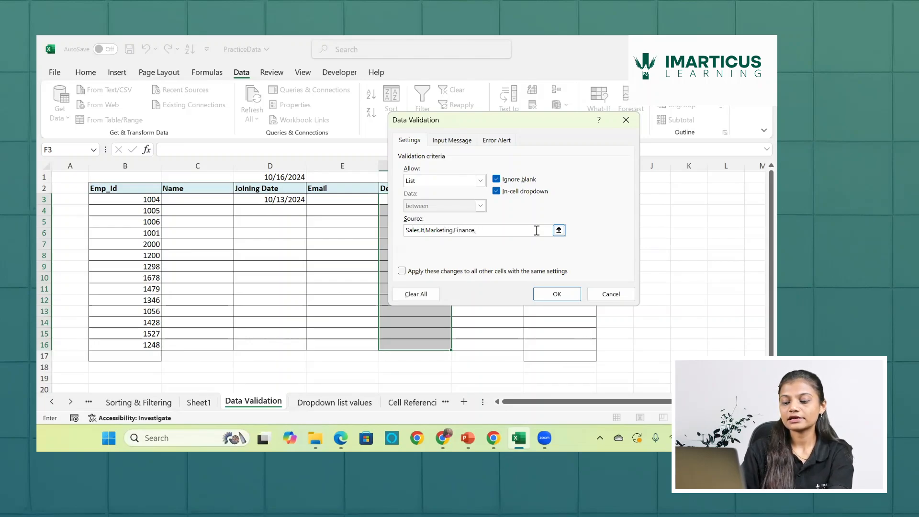
{"action": "type", "text": ",HR,Ad"}
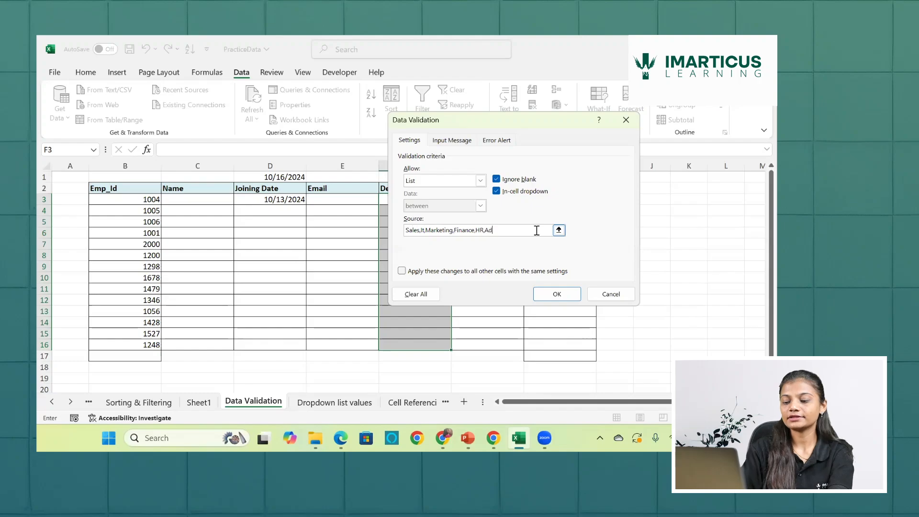
{"action": "type", "text": "min"}
{"action": "key", "text": "Return"}
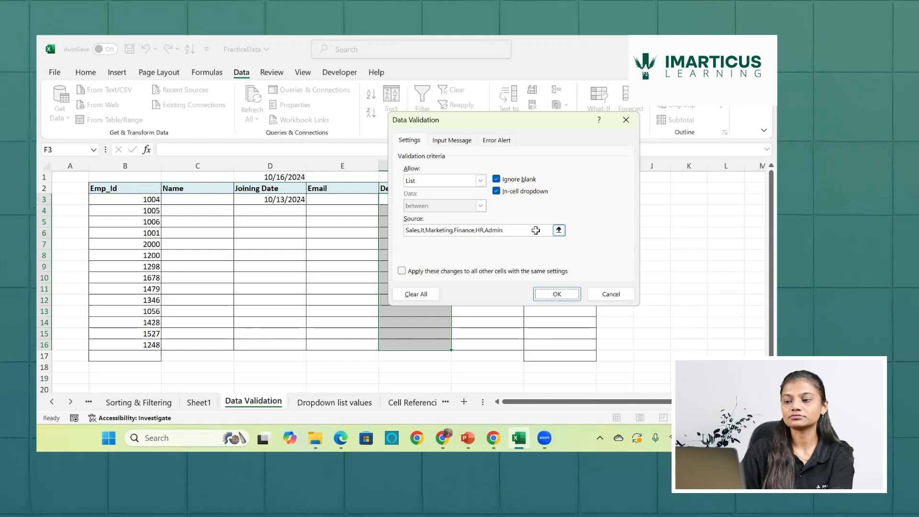
{"action": "left_click", "coordinate": [457, 200]}
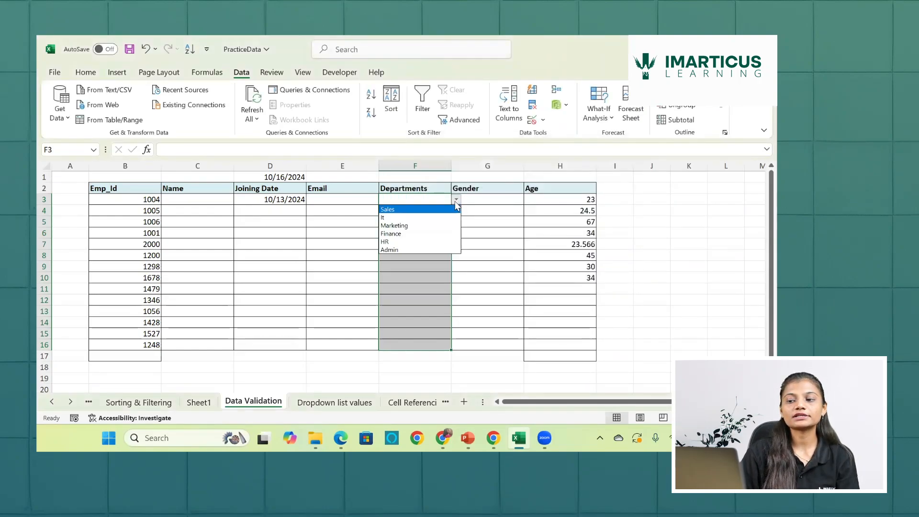
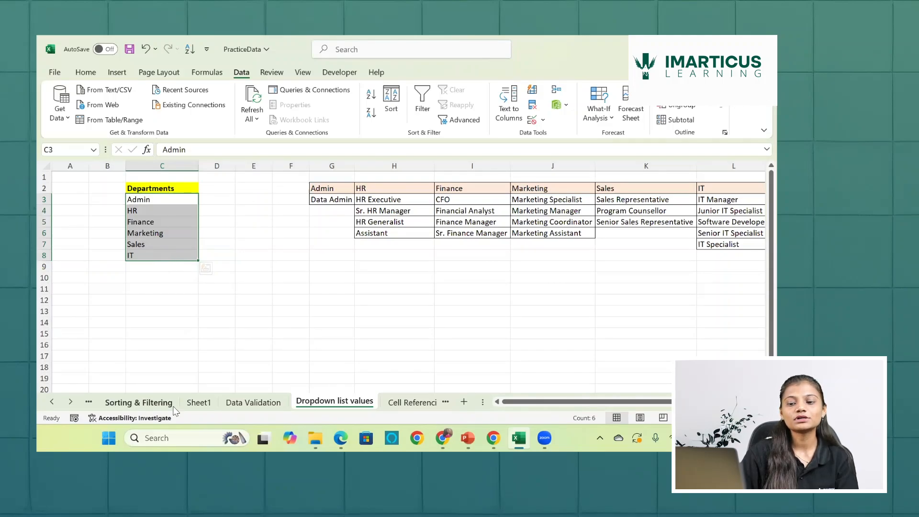
- Clear the contents of Departments cells F3:F16 on the Data Validation sheet
{"action": "left_click", "coordinate": [246, 405]}
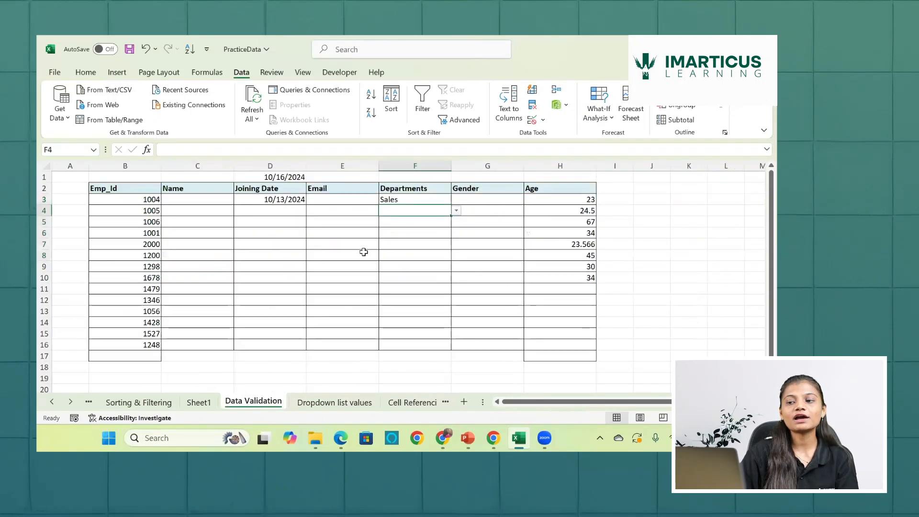
{"action": "left_click", "coordinate": [410, 199]}
{"action": "left_click_drag", "start_coordinate": [413, 220], "coordinate": [411, 344]}
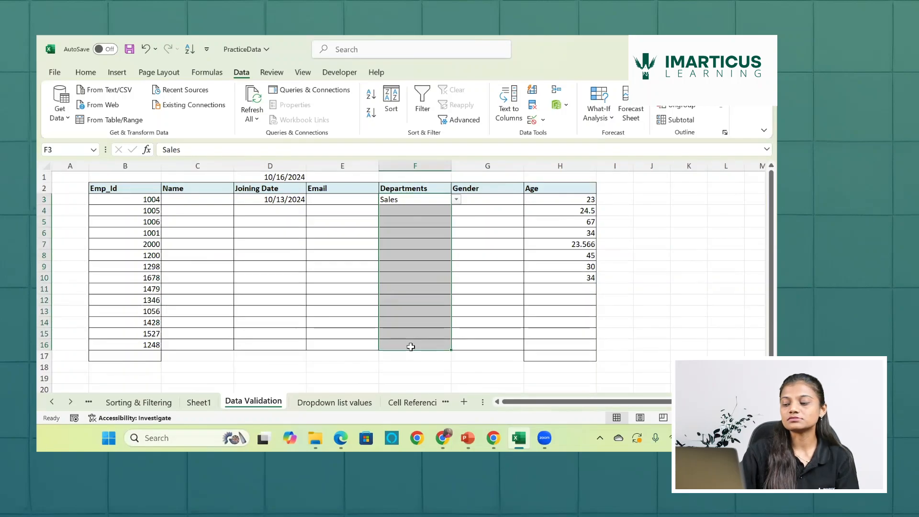
{"action": "key", "text": "Delete"}
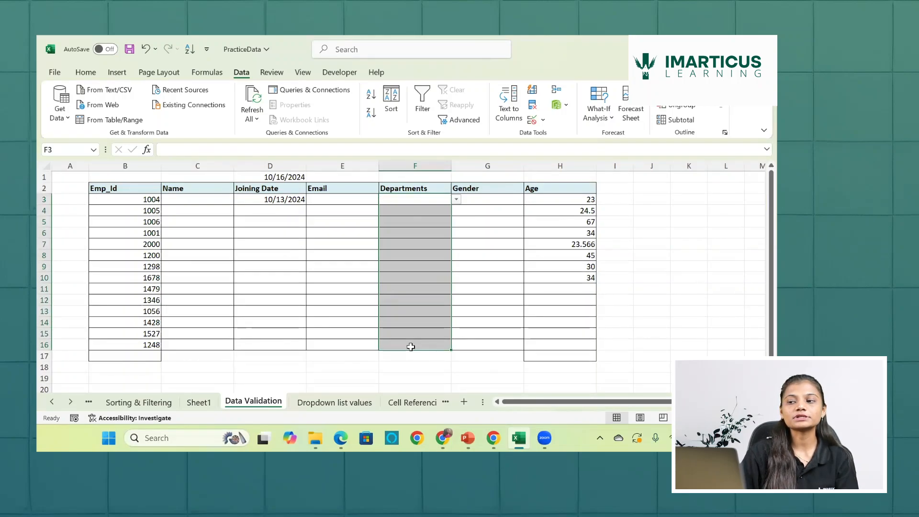
- Reopen the data validation rule for Departments cells F3:F16 and empty its list source
{"action": "left_click", "coordinate": [533, 120]}
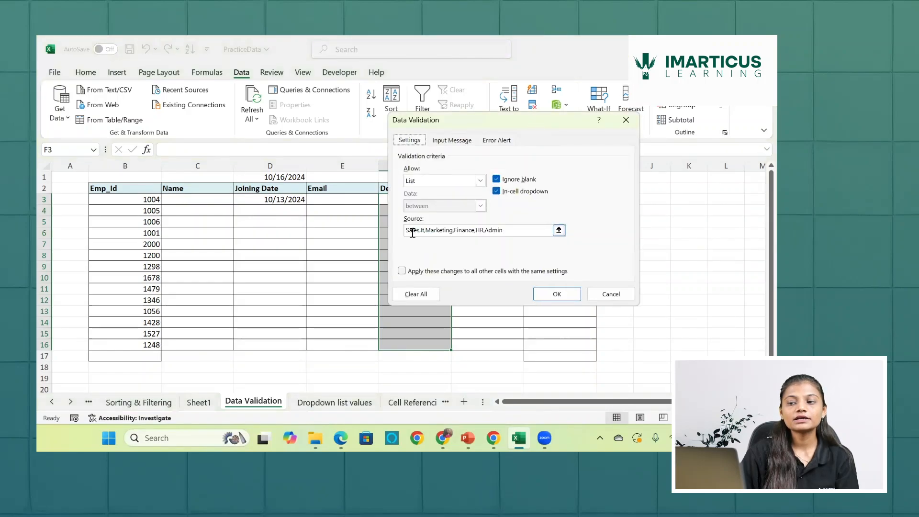
{"action": "left_click", "coordinate": [523, 230]}
{"action": "key", "text": "BackSpace"}
{"action": "key", "text": "BackSpace"}
{"action": "key", "text": "BackSpace"}
{"action": "key", "text": "BackSpace"}
{"action": "key", "text": "BackSpace"}
{"action": "key", "text": "BackSpace"}
{"action": "key", "text": "BackSpace"}
{"action": "key", "text": "BackSpace"}
{"action": "key", "text": "BackSpace"}
{"action": "key", "text": "BackSpace"}
{"action": "key", "text": "BackSpace"}
{"action": "key", "text": "BackSpace"}
{"action": "key", "text": "BackSpace"}
{"action": "key", "text": "BackSpace"}
{"action": "key", "text": "BackSpace"}
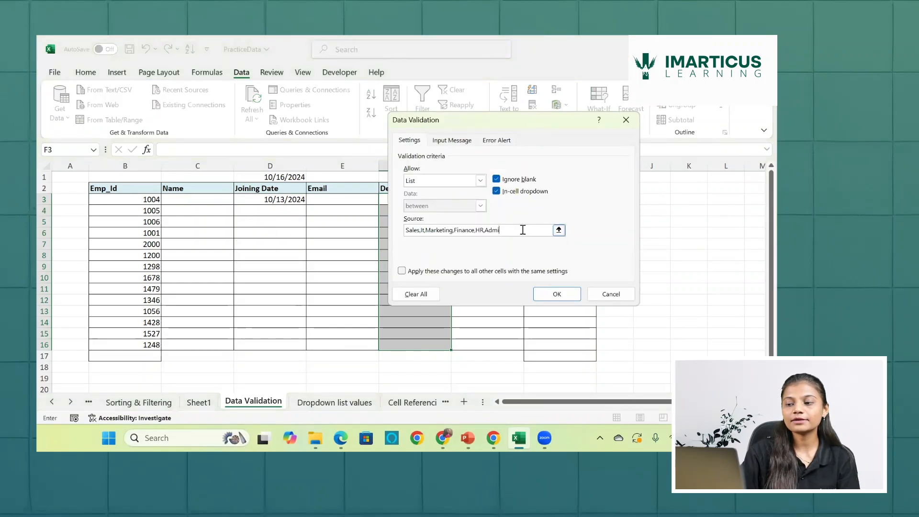
{"action": "key", "text": "BackSpace"}
{"action": "key", "text": "BackSpace"}
{"action": "key", "text": "BackSpace"}
{"action": "key", "text": "BackSpace"}
{"action": "key", "text": "BackSpace"}
{"action": "key", "text": "BackSpace"}
{"action": "key", "text": "BackSpace"}
{"action": "key", "text": "BackSpace"}
{"action": "key", "text": "BackSpace"}
{"action": "key", "text": "BackSpace"}
{"action": "key", "text": "BackSpace"}
{"action": "key", "text": "BackSpace"}
{"action": "key", "text": "BackSpace"}
{"action": "key", "text": "BackSpace"}
{"action": "key", "text": "BackSpace"}
{"action": "key", "text": "BackSpace"}
{"action": "key", "text": "BackSpace"}
{"action": "key", "text": "BackSpace"}
{"action": "key", "text": "BackSpace"}
{"action": "key", "text": "BackSpace"}
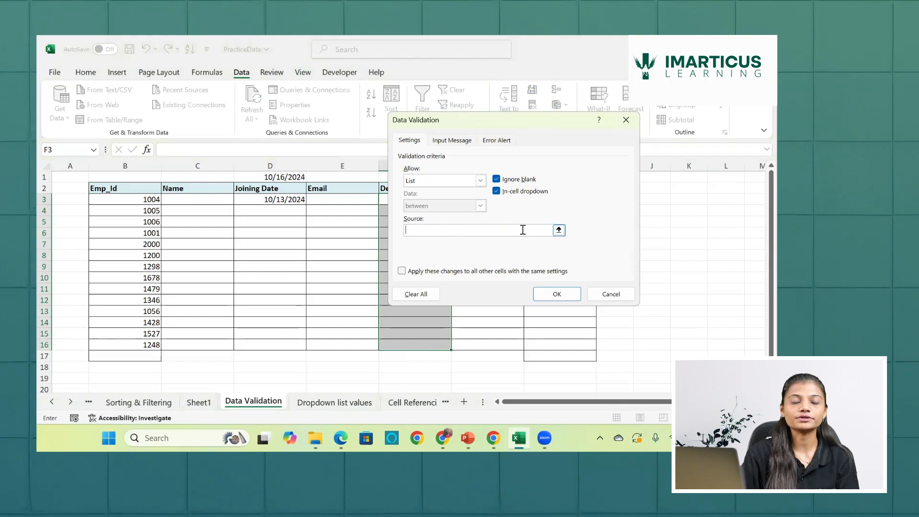
- Set the validation list source to ='Dropdown list values'!$C$3:$C$8 and apply the rule to the Departments cells
{"action": "left_click", "coordinate": [347, 407]}
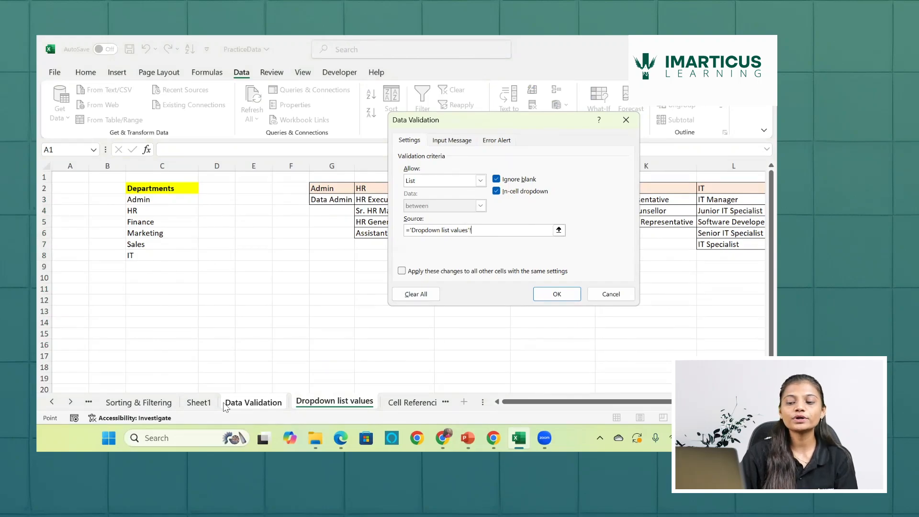
{"action": "left_click", "coordinate": [244, 405]}
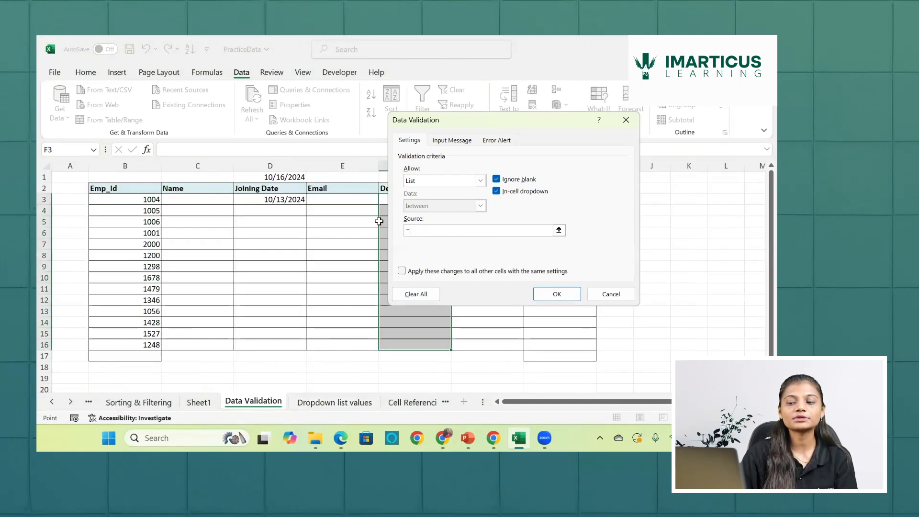
{"action": "left_click", "coordinate": [333, 406]}
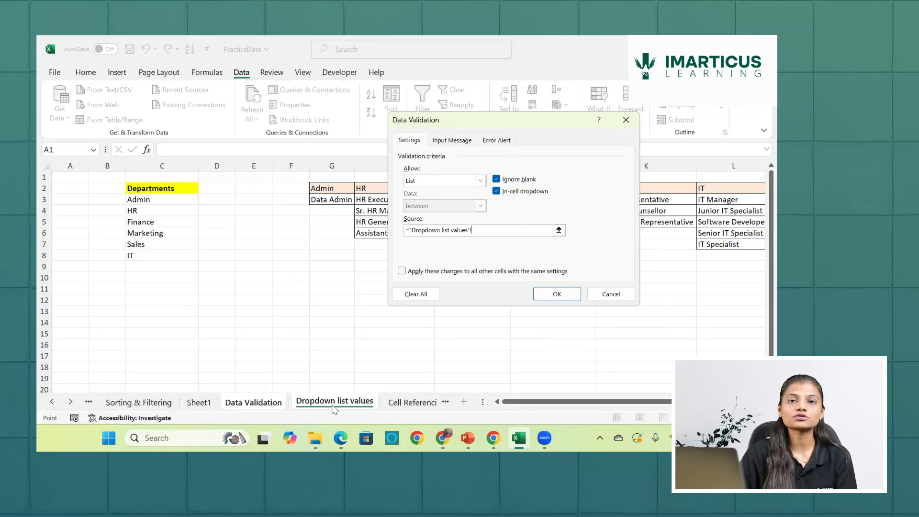
{"action": "left_click", "coordinate": [261, 403]}
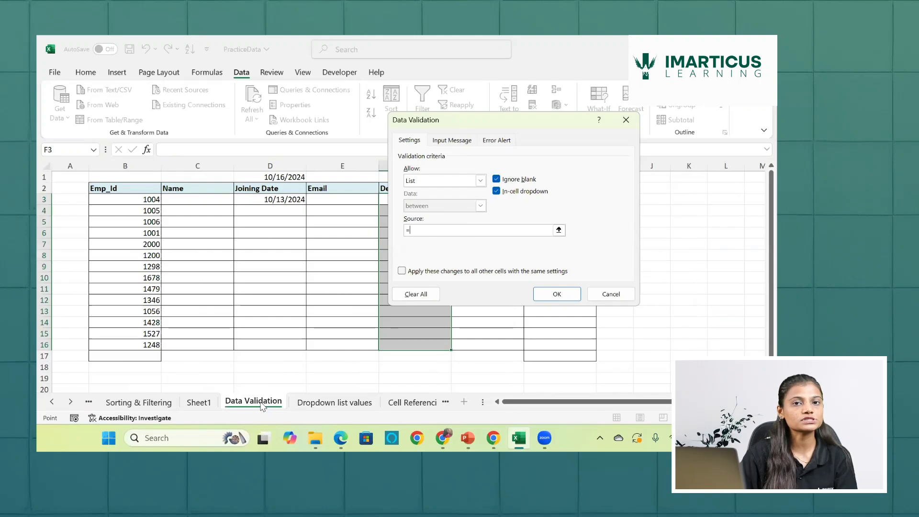
{"action": "left_click", "coordinate": [326, 406]}
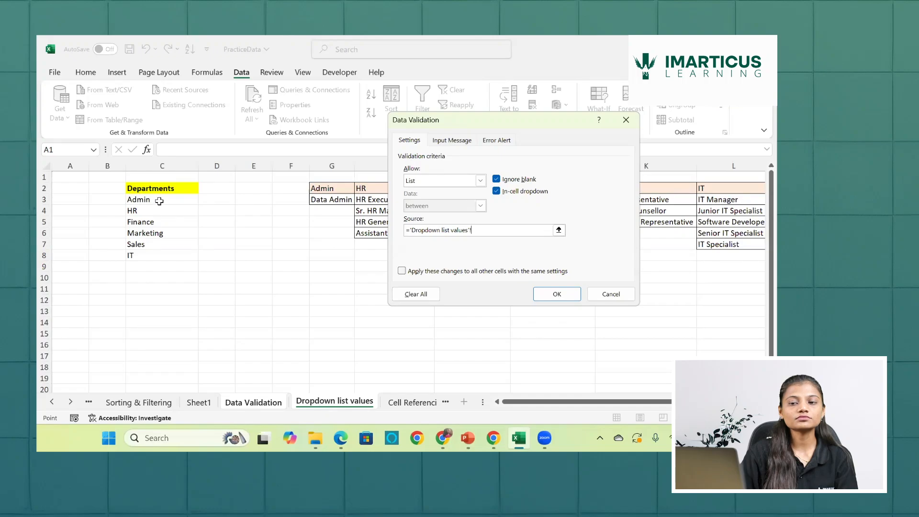
{"action": "left_click_drag", "start_coordinate": [159, 201], "coordinate": [155, 253]}
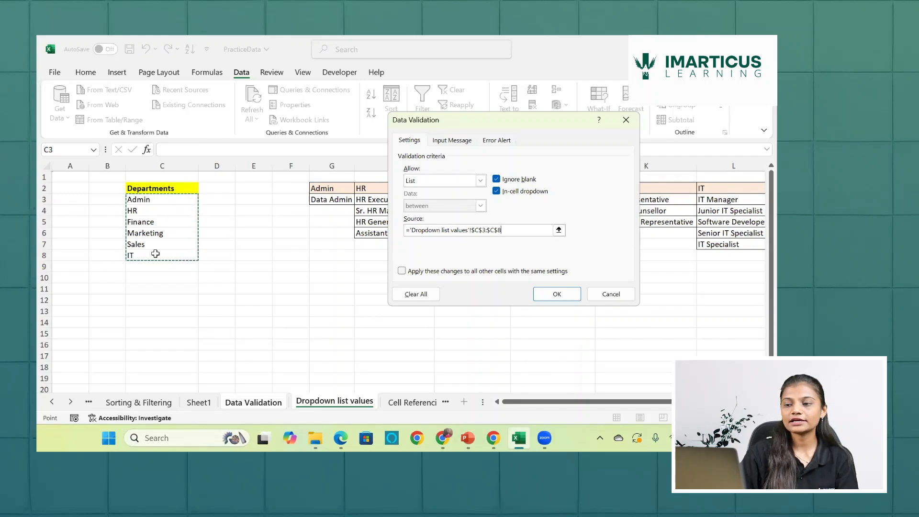
{"action": "key", "text": "Return"}
{"action": "key", "text": "Return"}
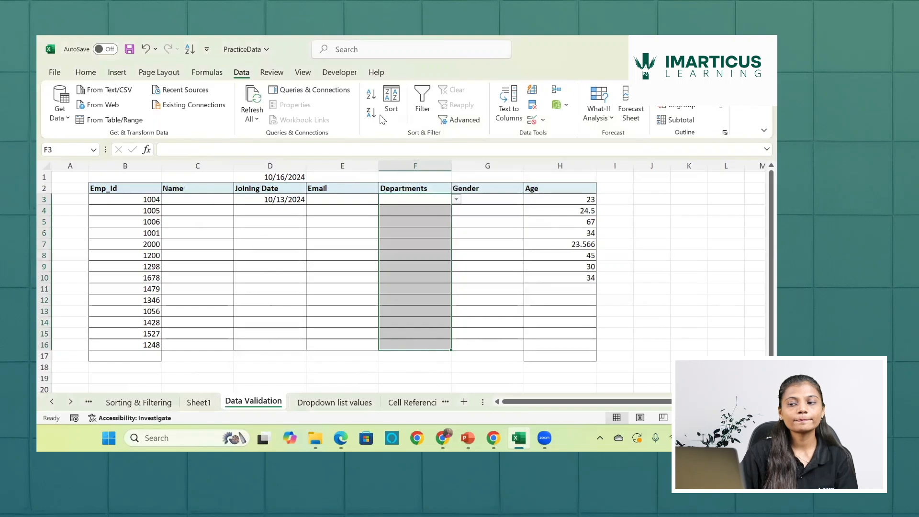
- Test the dropdown in F3 by choosing Finance, Sales and Marketing in turn, ending with IT
{"action": "left_click", "coordinate": [456, 199]}
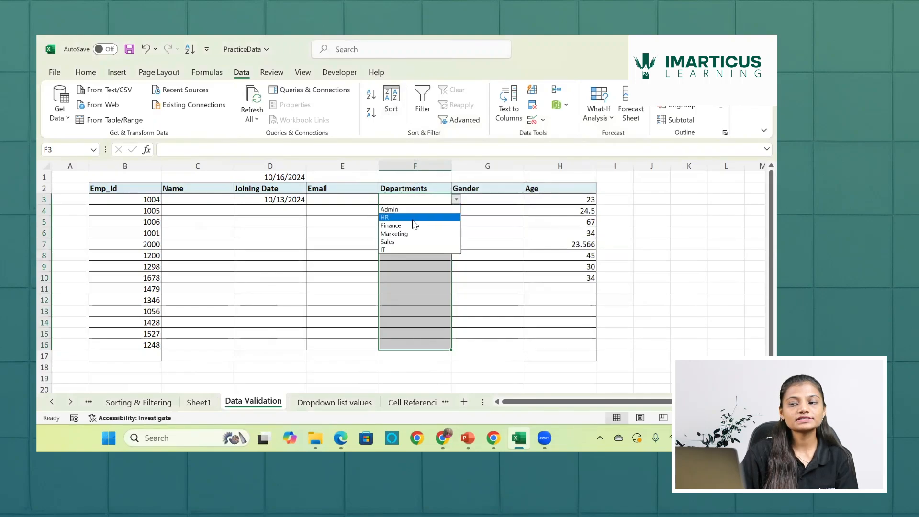
{"action": "left_click", "coordinate": [410, 225]}
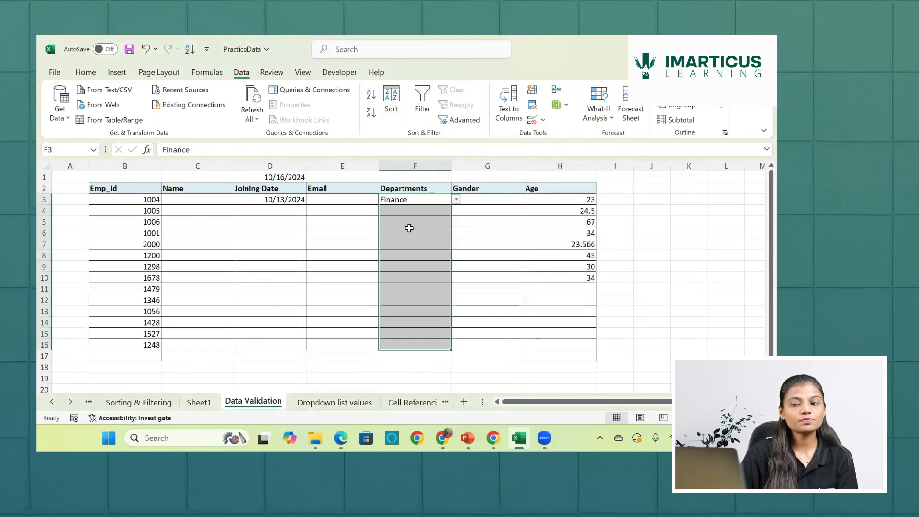
{"action": "left_click", "coordinate": [457, 200]}
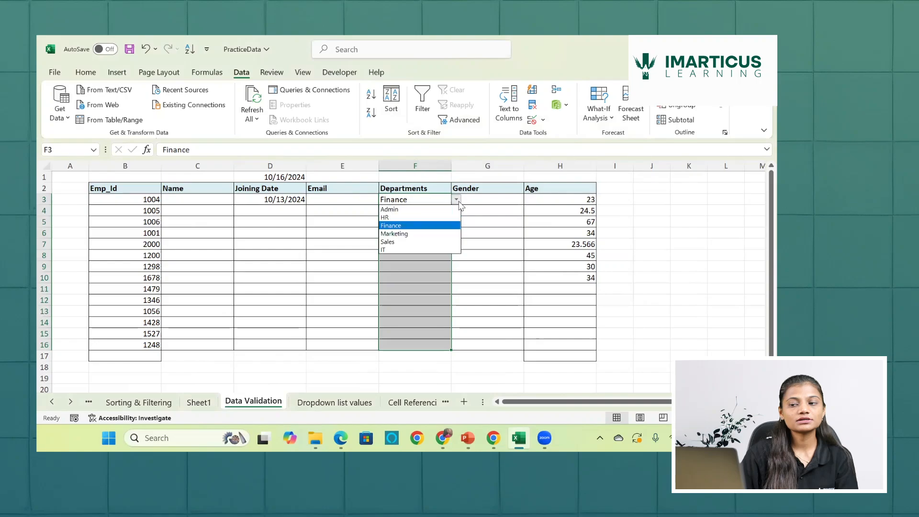
{"action": "left_click", "coordinate": [390, 243]}
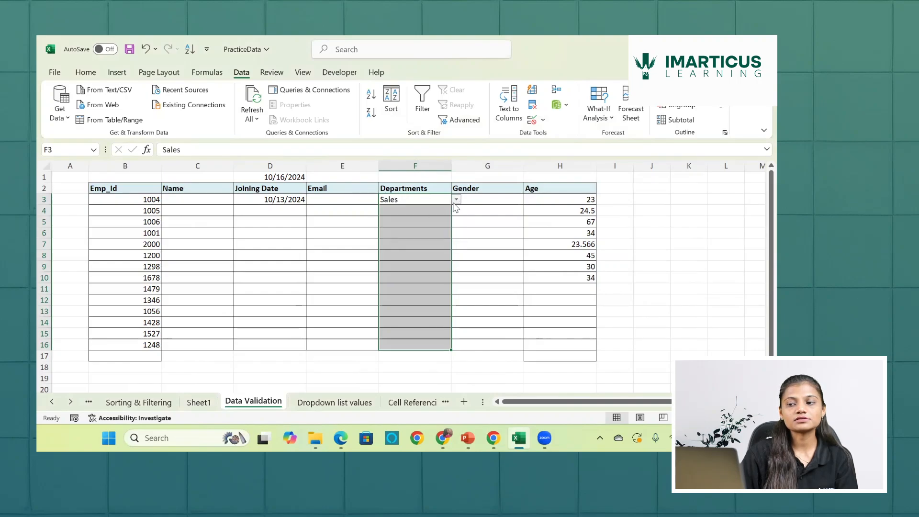
{"action": "left_click", "coordinate": [456, 199]}
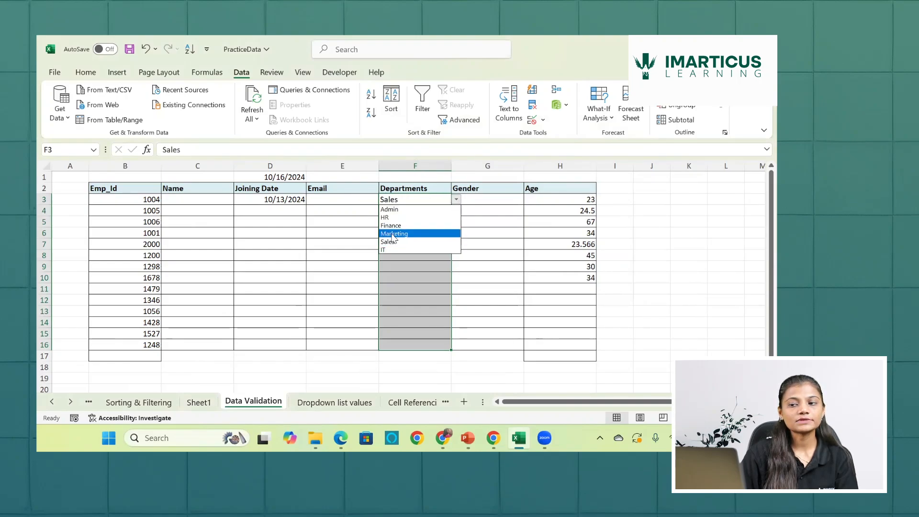
{"action": "left_click", "coordinate": [392, 233]}
{"action": "left_click", "coordinate": [456, 199]}
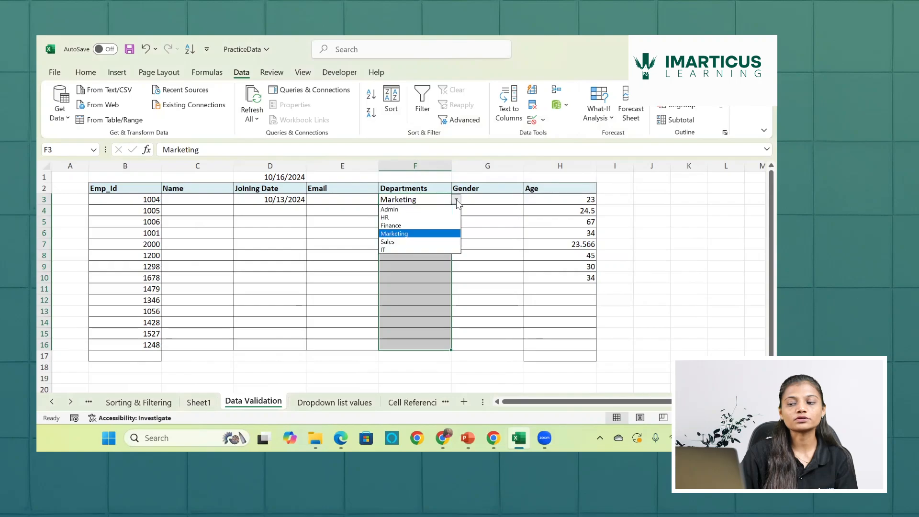
{"action": "left_click", "coordinate": [397, 250]}
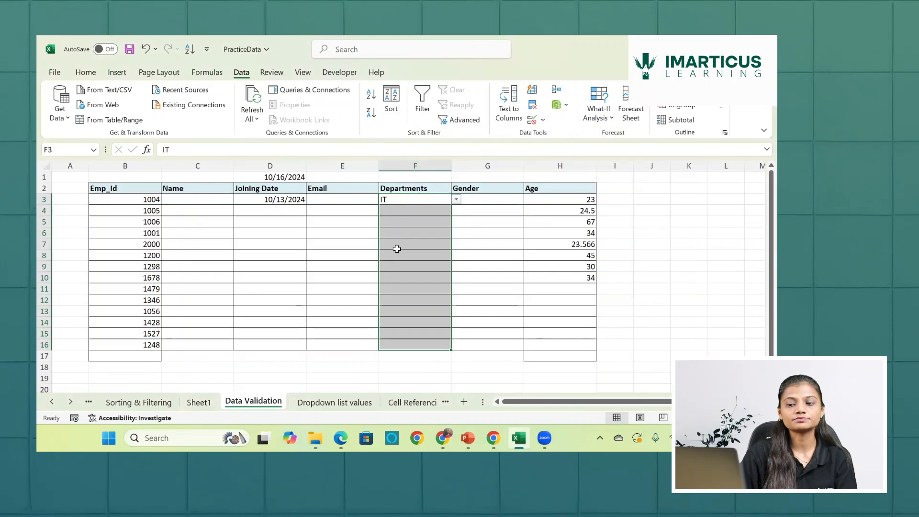
- Replace Sales with Research in cell C7 of the Dropdown list values sheet
{"action": "left_click", "coordinate": [340, 402]}
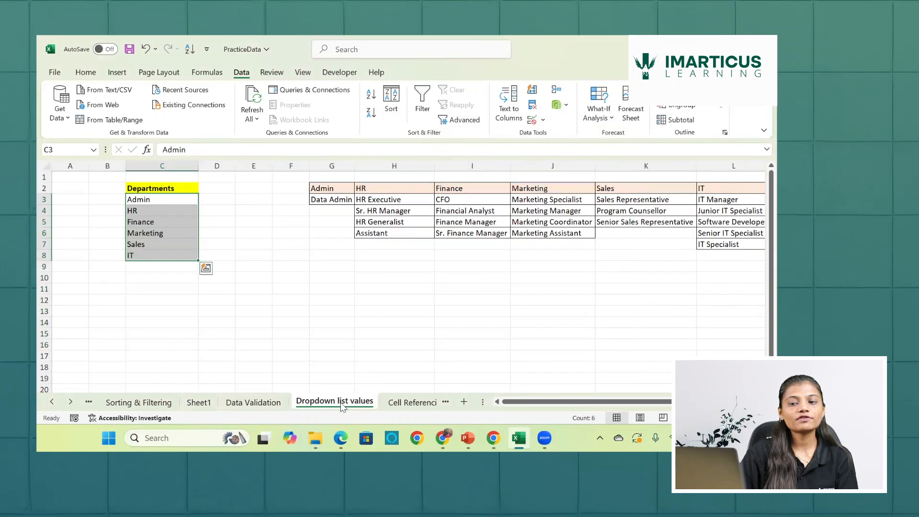
{"action": "left_click", "coordinate": [159, 233]}
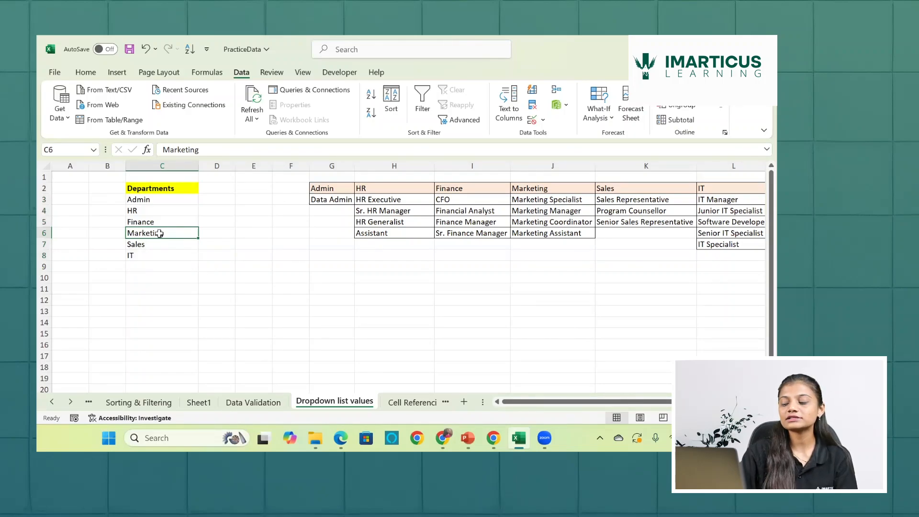
{"action": "left_click", "coordinate": [152, 244]}
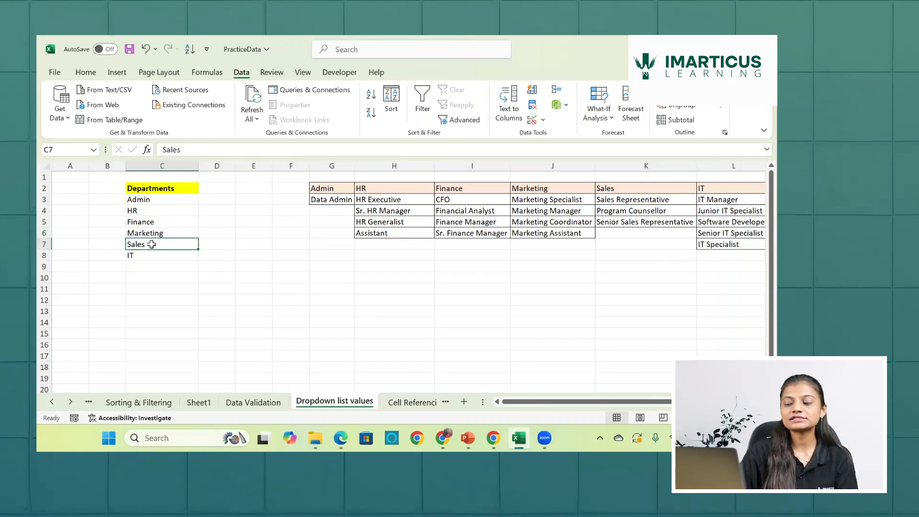
{"action": "key", "text": "Delete"}
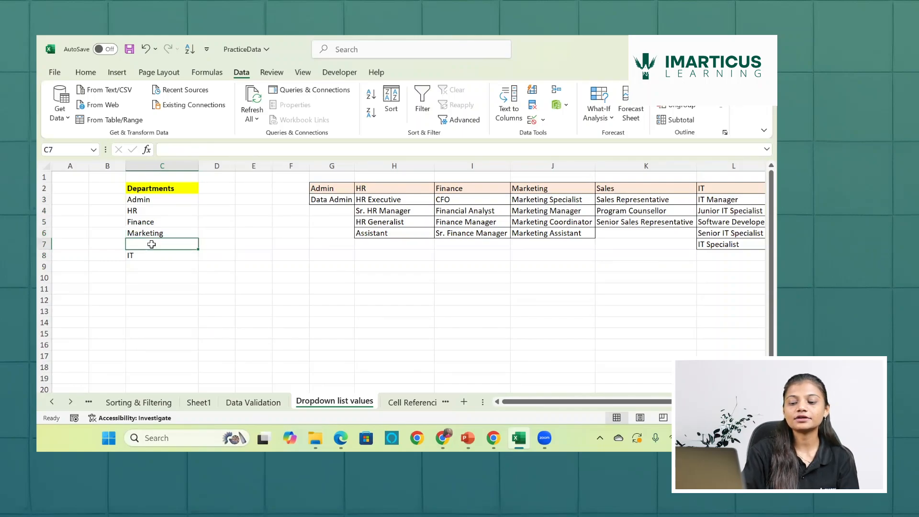
{"action": "type", "text": "Researc"}
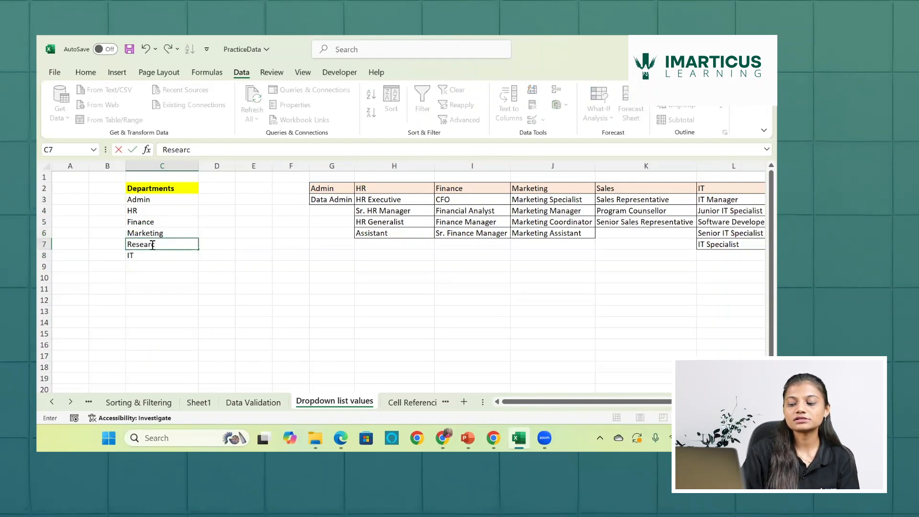
{"action": "type", "text": "h"}
{"action": "key", "text": "Return"}
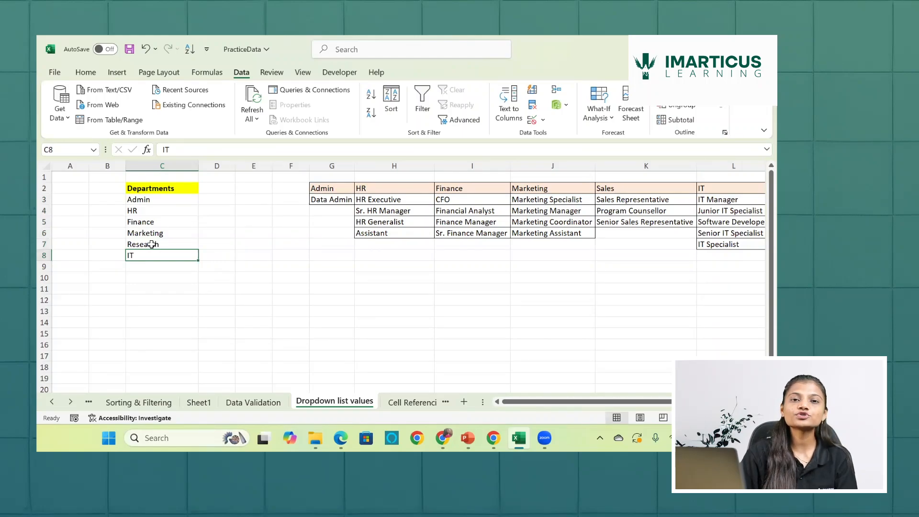
- Check the department options in the F3 dropdown on the Data Validation sheet without choosing one
{"action": "left_click", "coordinate": [240, 403]}
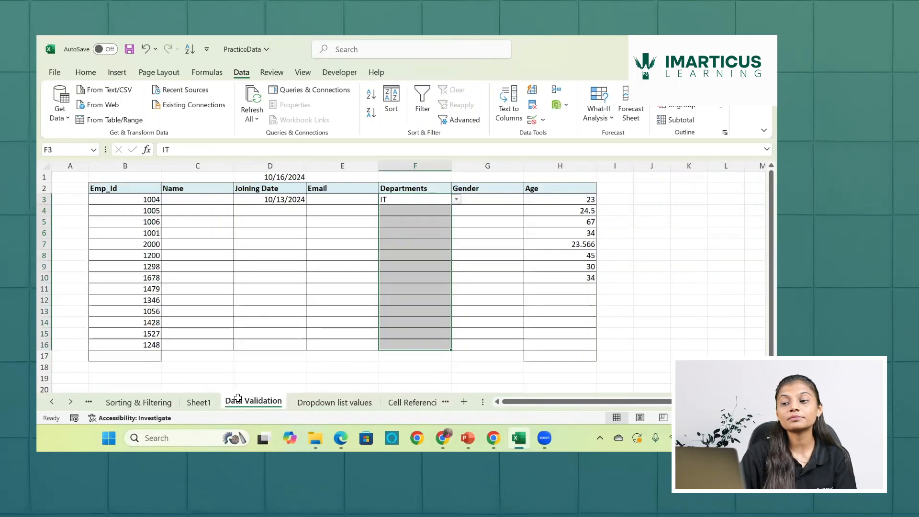
{"action": "left_click", "coordinate": [457, 199]}
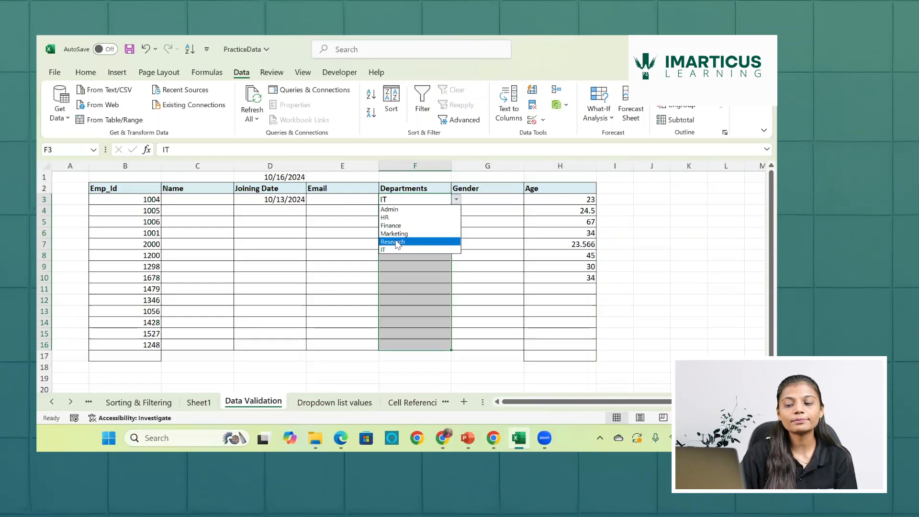
{"action": "key", "text": "Escape"}
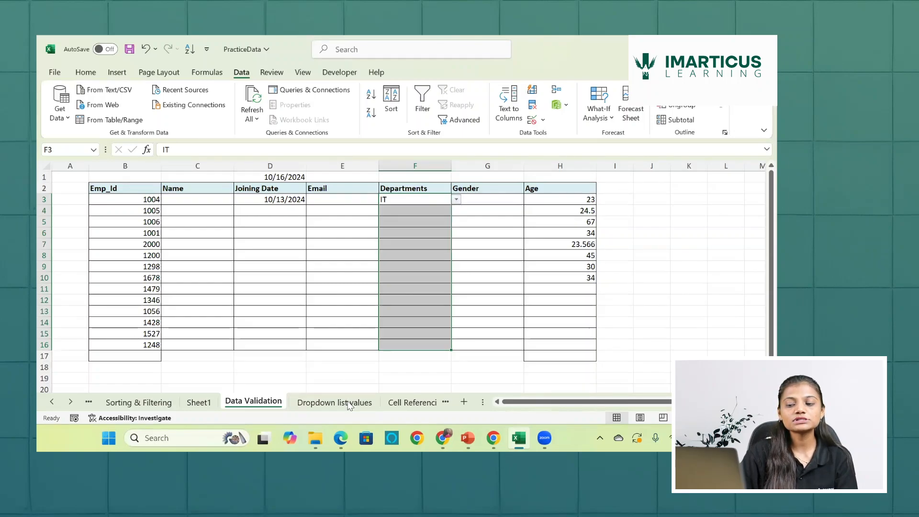
- Change cell C7 of the Dropdown list values sheet back to Sales, and return to the Data Validation sheet
{"action": "left_click", "coordinate": [349, 403]}
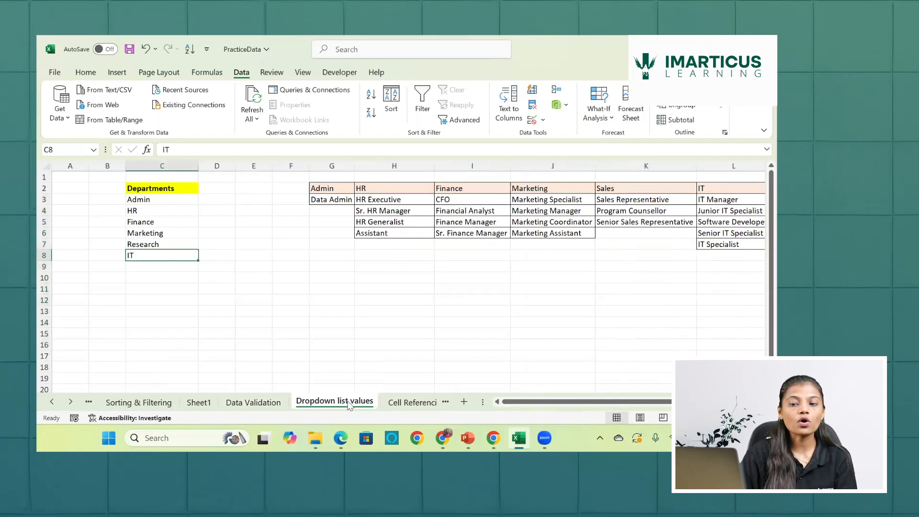
{"action": "left_click", "coordinate": [160, 244]}
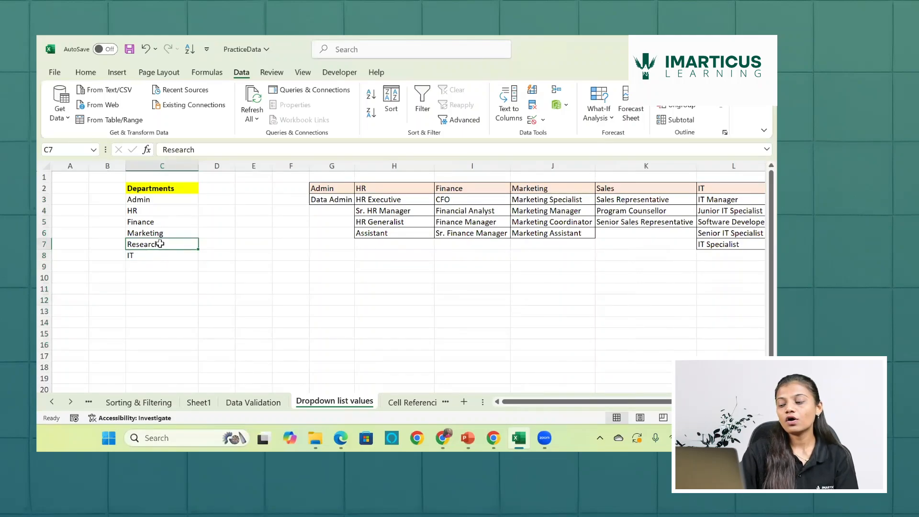
{"action": "key", "text": "Delete"}
{"action": "type", "text": "S"}
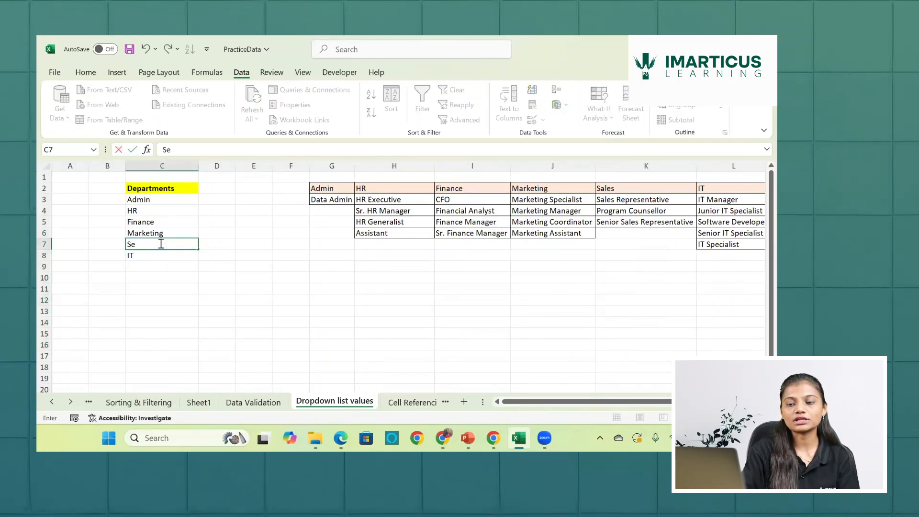
{"action": "type", "text": "ales"}
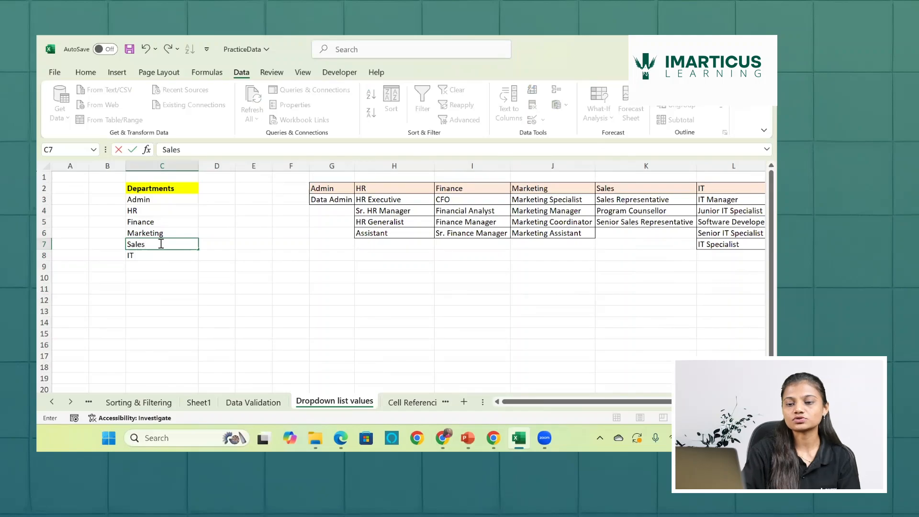
{"action": "key", "text": "Return"}
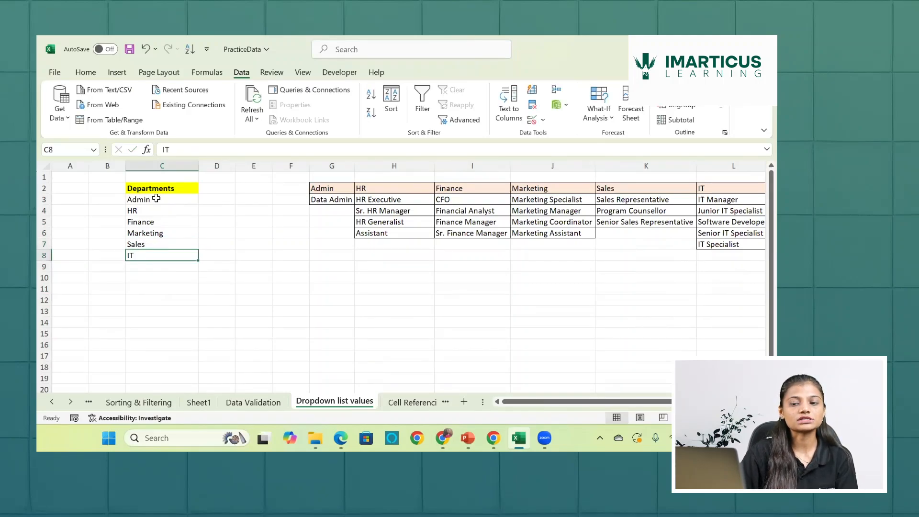
{"action": "left_click", "coordinate": [260, 400]}
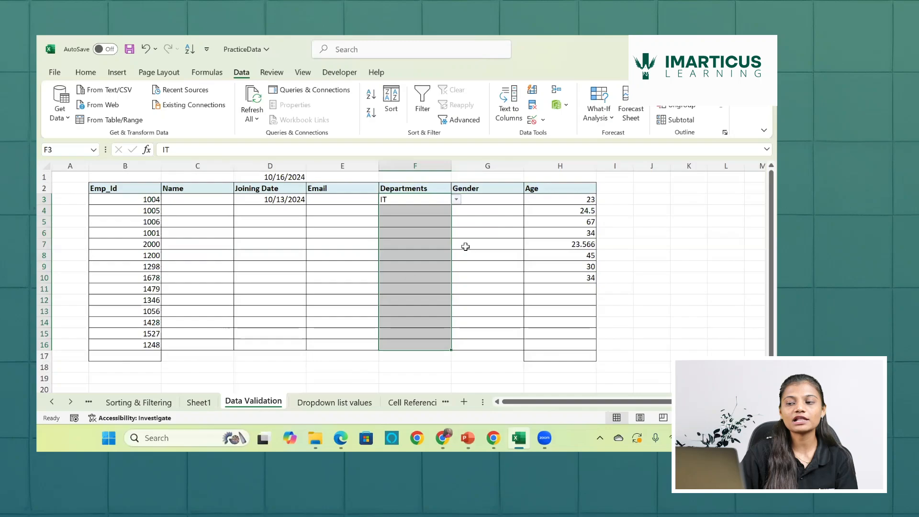
- Compare the department options in the F3 dropdown with the source list in C3:C8 of the Dropdown list values sheet
{"action": "left_click", "coordinate": [457, 200]}
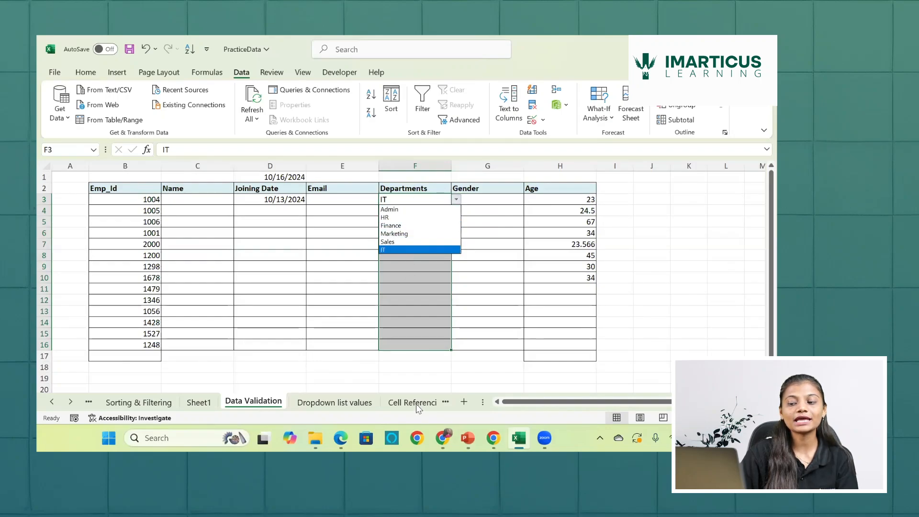
{"action": "key", "text": "Escape"}
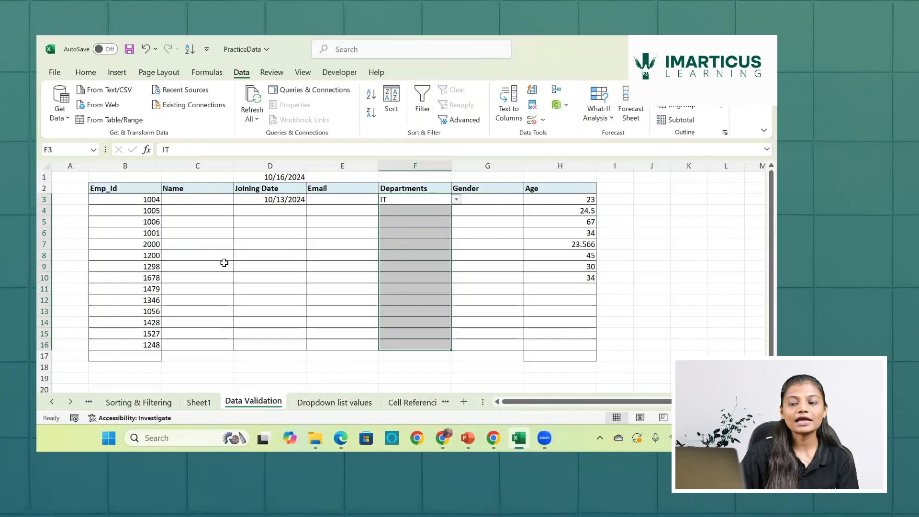
{"action": "left_click", "coordinate": [323, 403]}
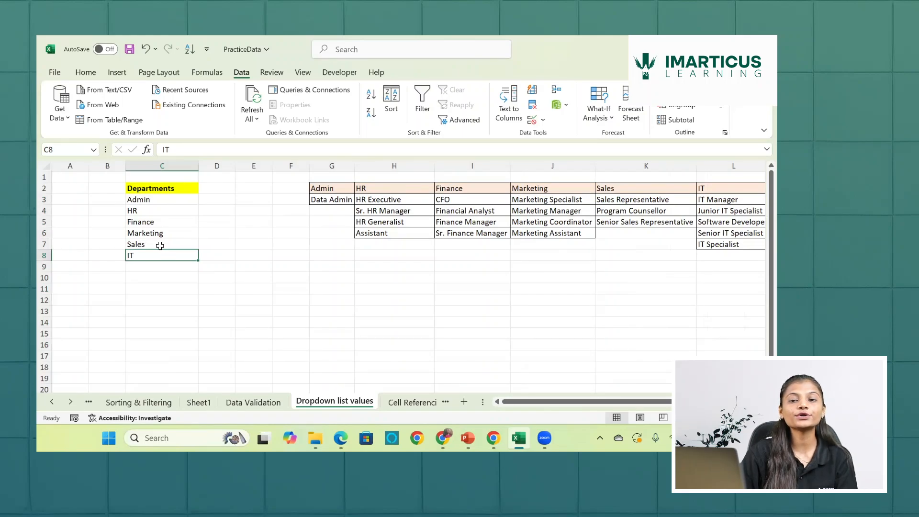
{"action": "left_click_drag", "start_coordinate": [160, 201], "coordinate": [159, 258]}
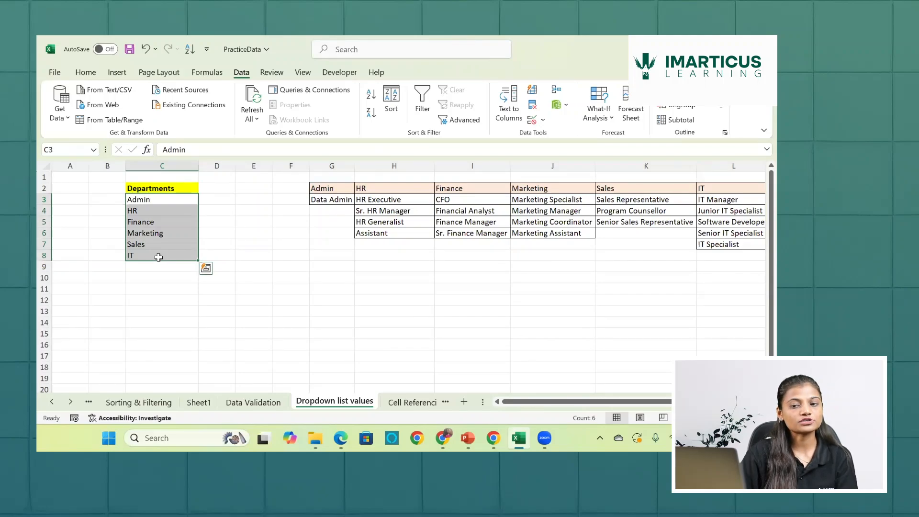
{"action": "left_click", "coordinate": [71, 189]}
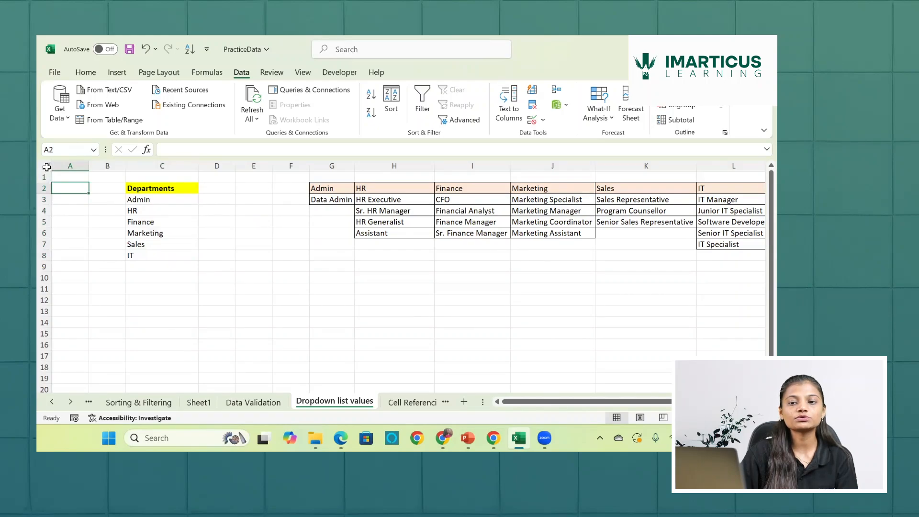
{"action": "left_click", "coordinate": [281, 320]}
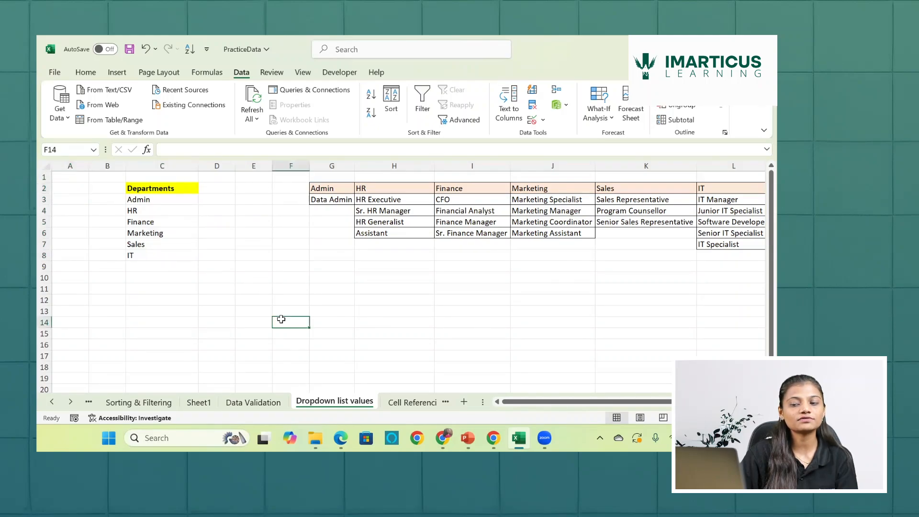
- Select every cell of the Dropdown list values sheet except the department names in C3:C8
{"action": "key", "text": "ctrl+a"}
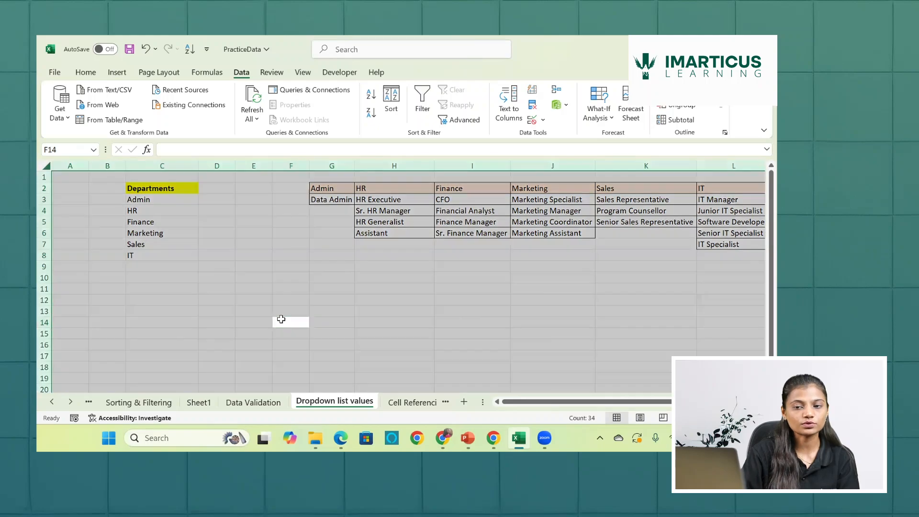
{"action": "left_click", "coordinate": [216, 265]}
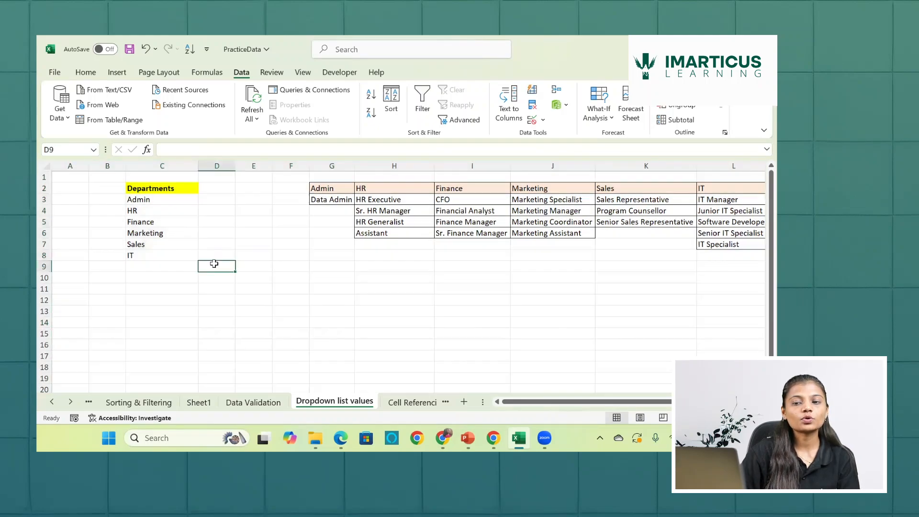
{"action": "left_click", "coordinate": [47, 166]}
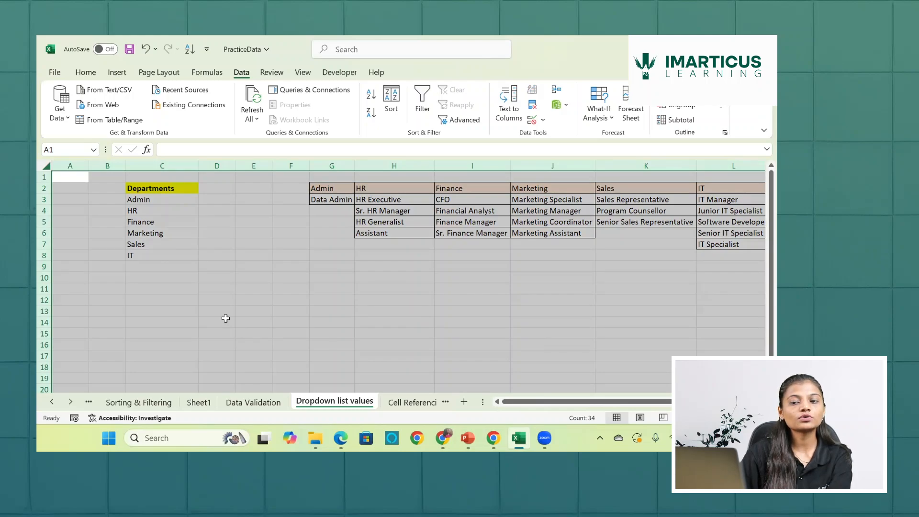
{"action": "left_click_drag", "start_coordinate": [173, 200], "coordinate": [174, 253]}
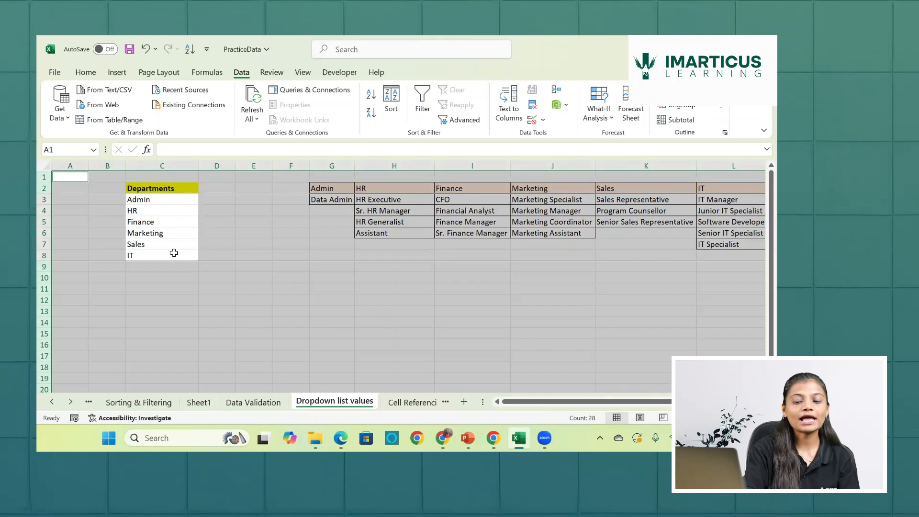
{"action": "key", "text": "ctrl+1"}
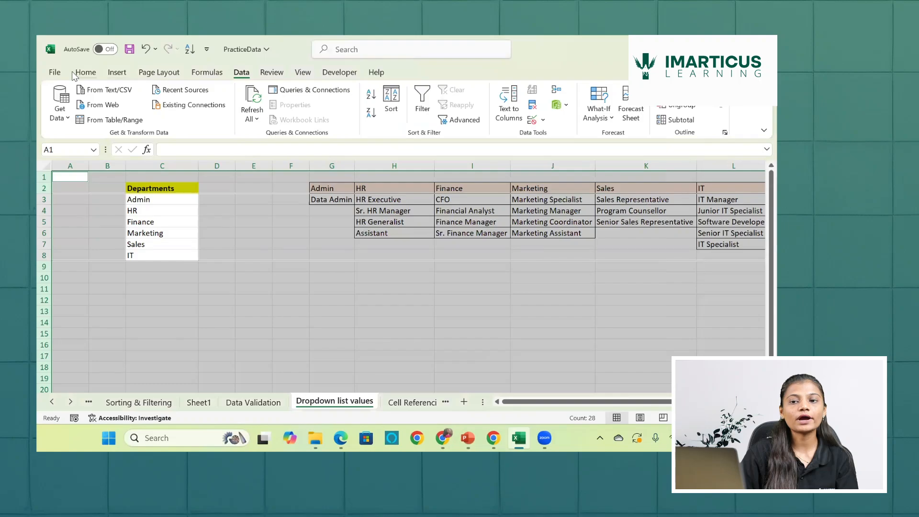
{"action": "left_click", "coordinate": [74, 74]}
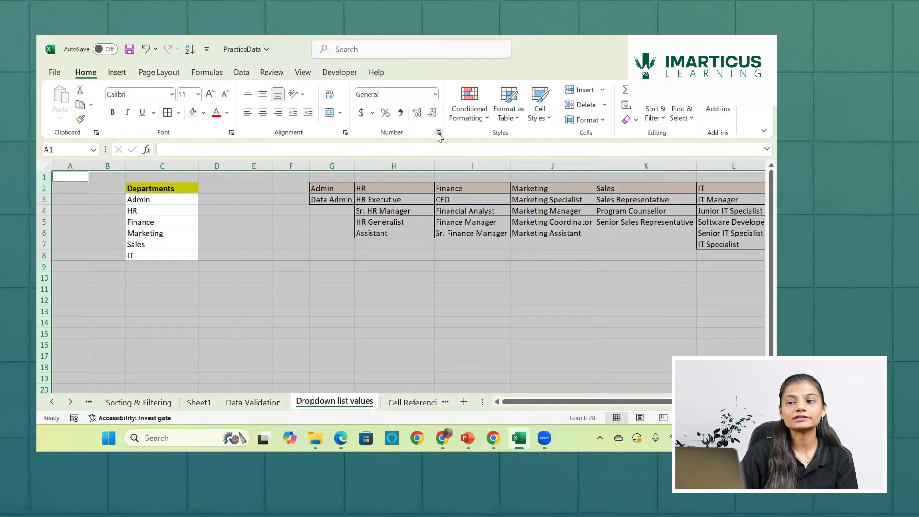
{"action": "left_click", "coordinate": [438, 133]}
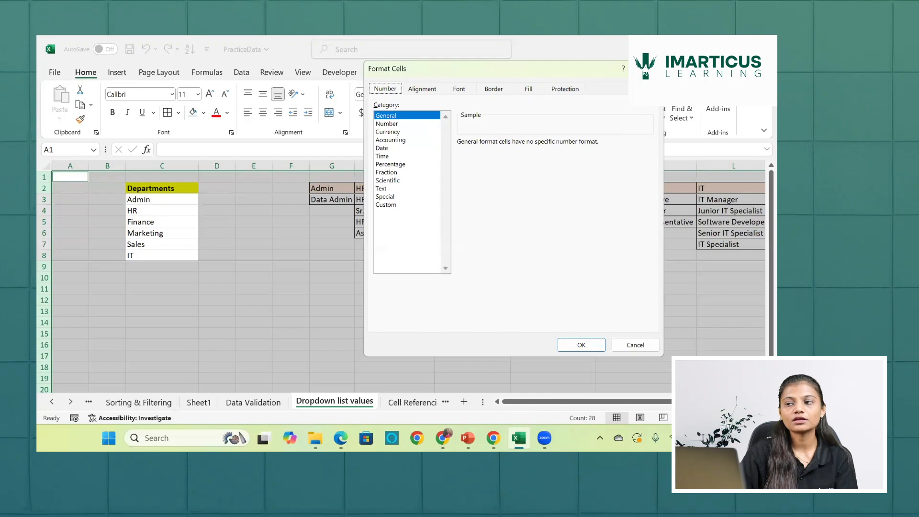
{"action": "key", "text": "Escape"}
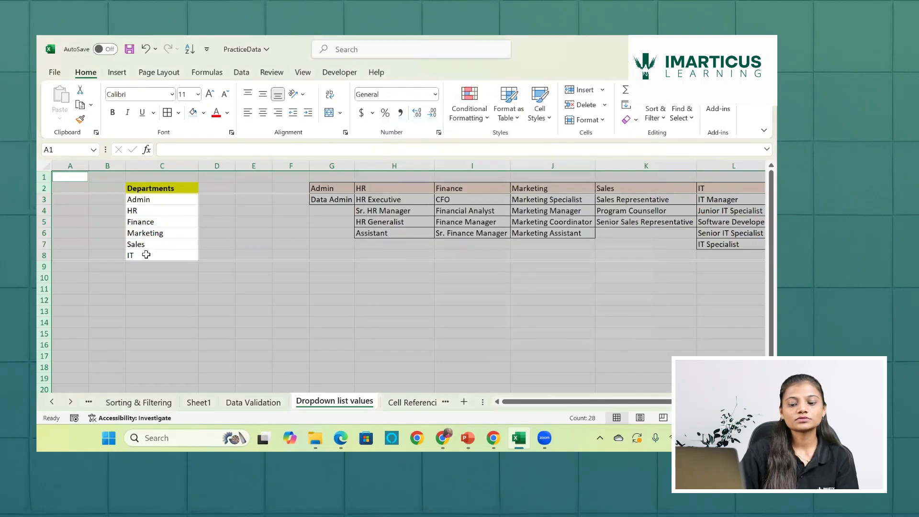
- Apply the Locked protection setting to the selected cells through Format Cells, leaving Hidden off
{"action": "key", "text": "ctrl+1"}
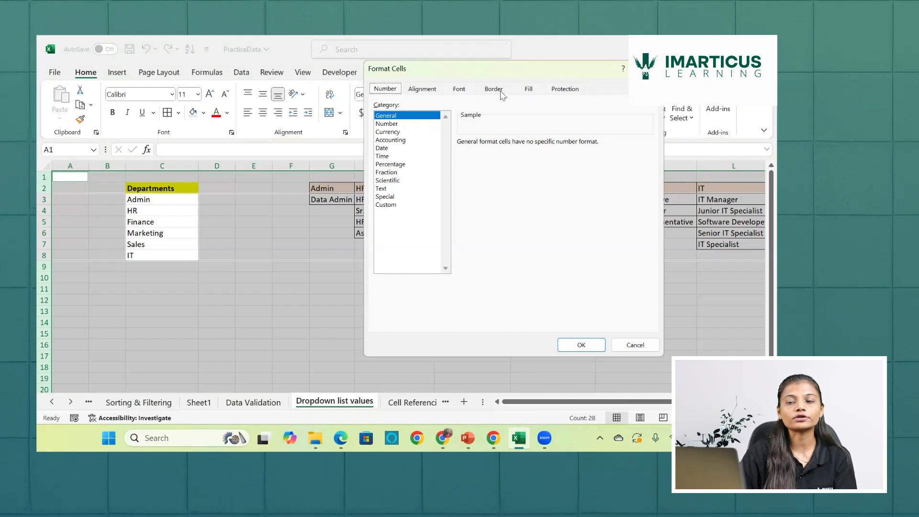
{"action": "left_click", "coordinate": [559, 90]}
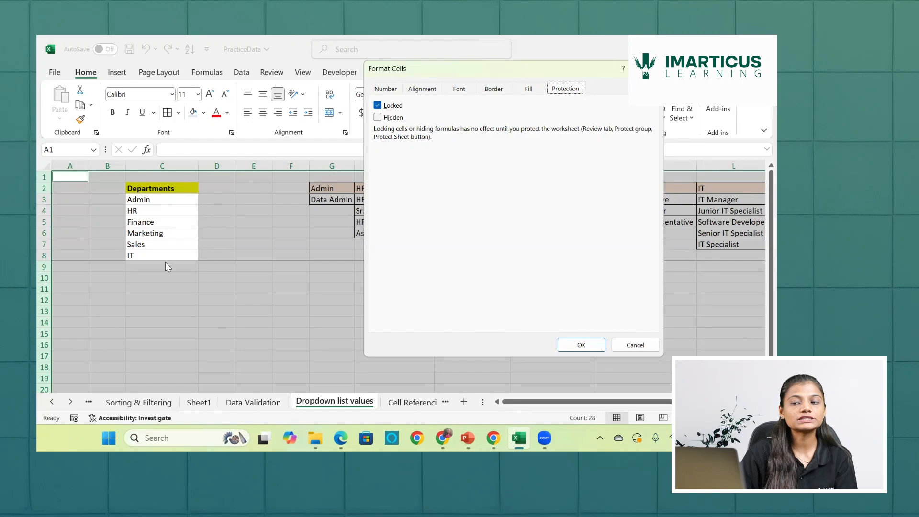
{"action": "left_click", "coordinate": [571, 344]}
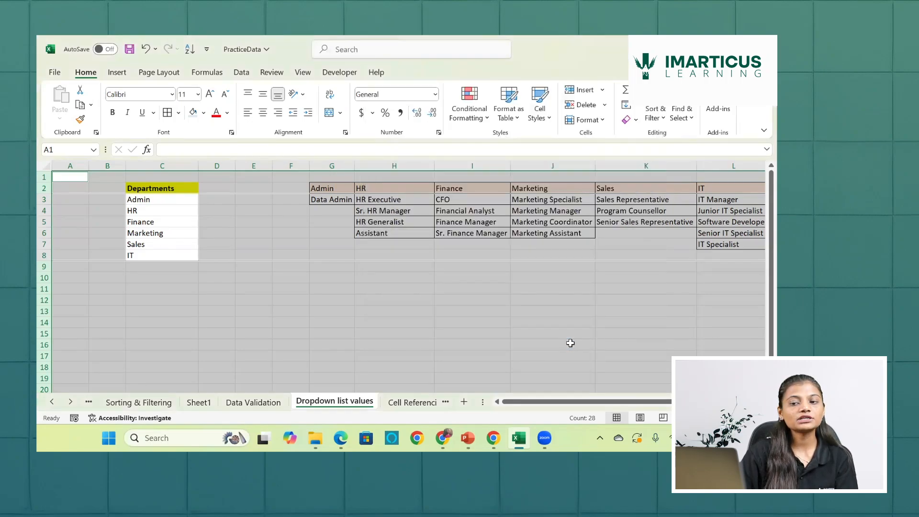
- Protect the Dropdown list values sheet without a password, allowing users only to select locked and unlocked cells
{"action": "left_click", "coordinate": [281, 73]}
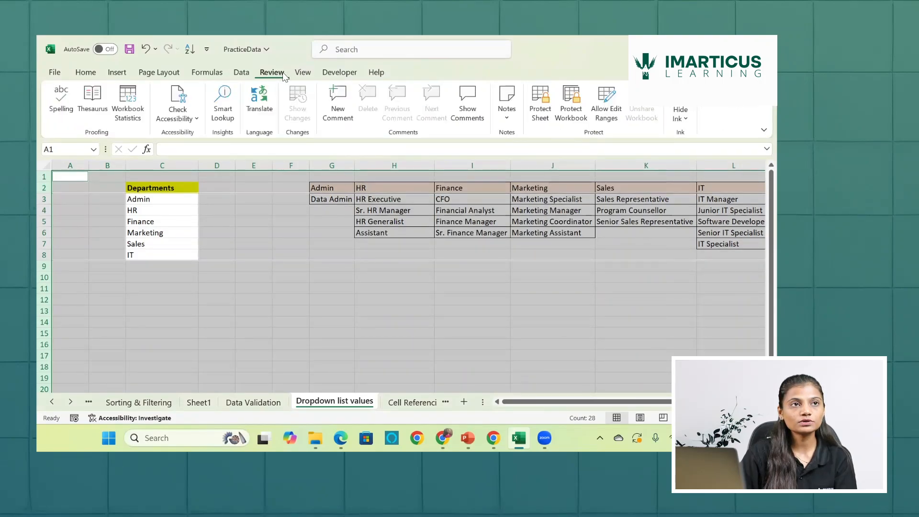
{"action": "left_click", "coordinate": [550, 119]}
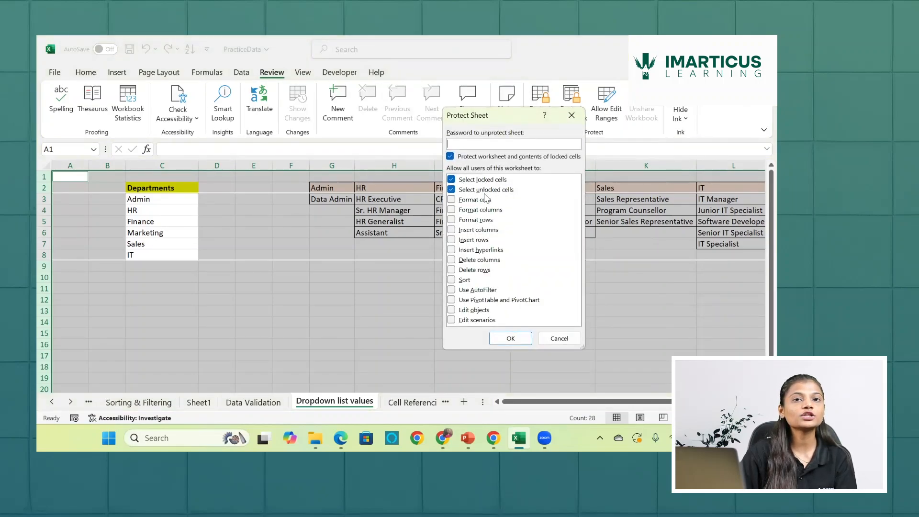
{"action": "left_click", "coordinate": [510, 341]}
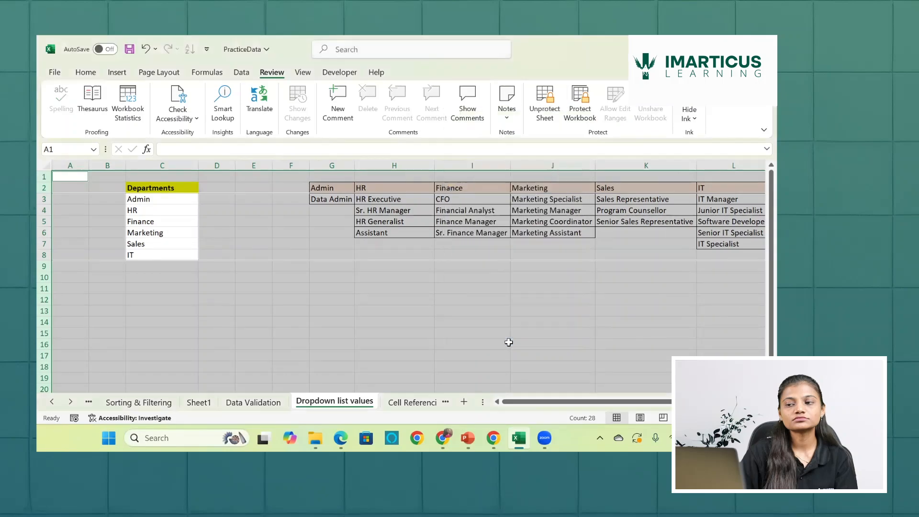
- Try to edit Finance in C5 of the protected sheet, and check the F3 dropdown options on the Data Validation sheet
{"action": "left_click", "coordinate": [152, 220]}
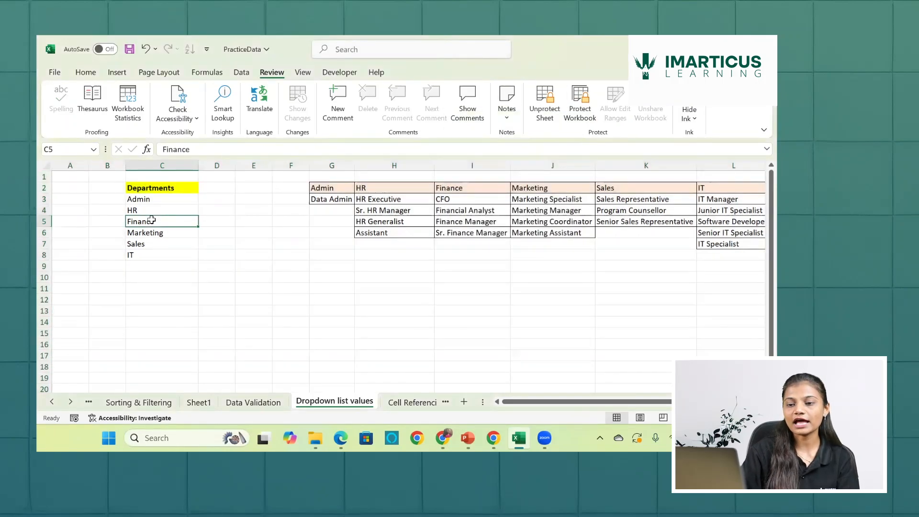
{"action": "double_click", "coordinate": [151, 221]}
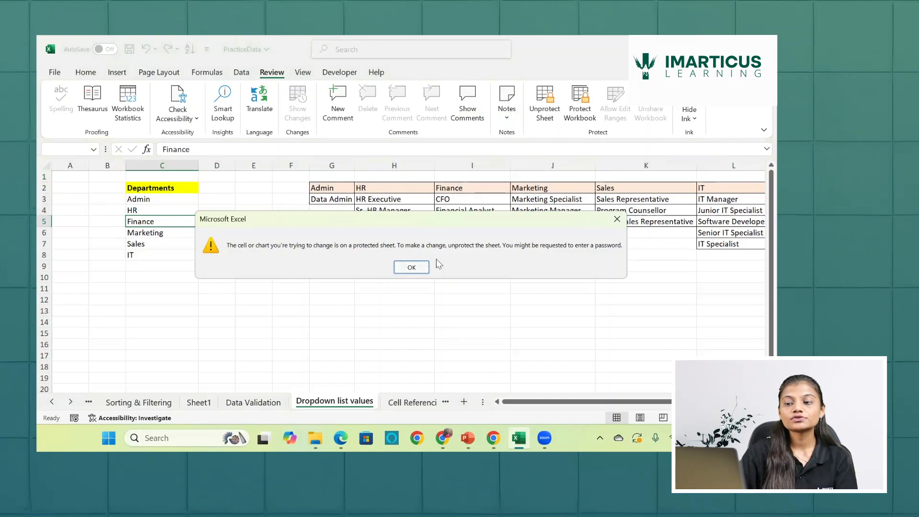
{"action": "left_click", "coordinate": [412, 267]}
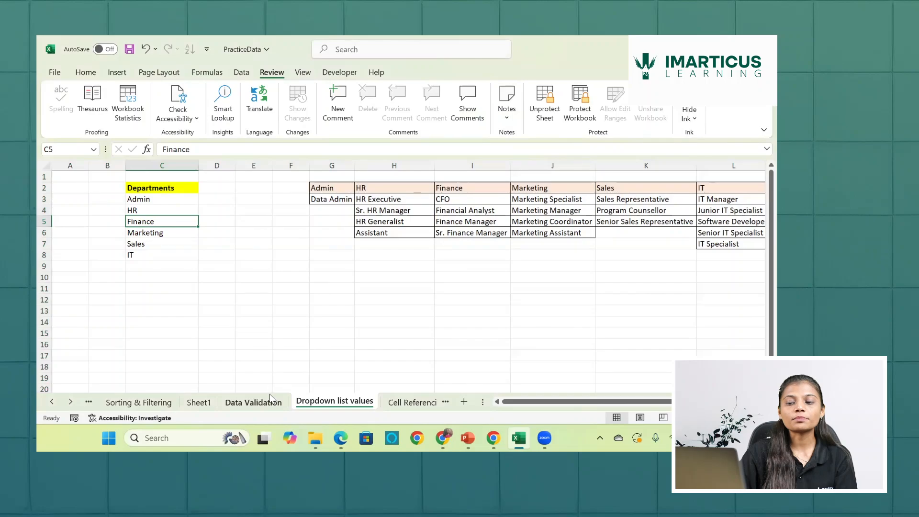
{"action": "left_click", "coordinate": [269, 396]}
{"action": "left_click", "coordinate": [456, 198]}
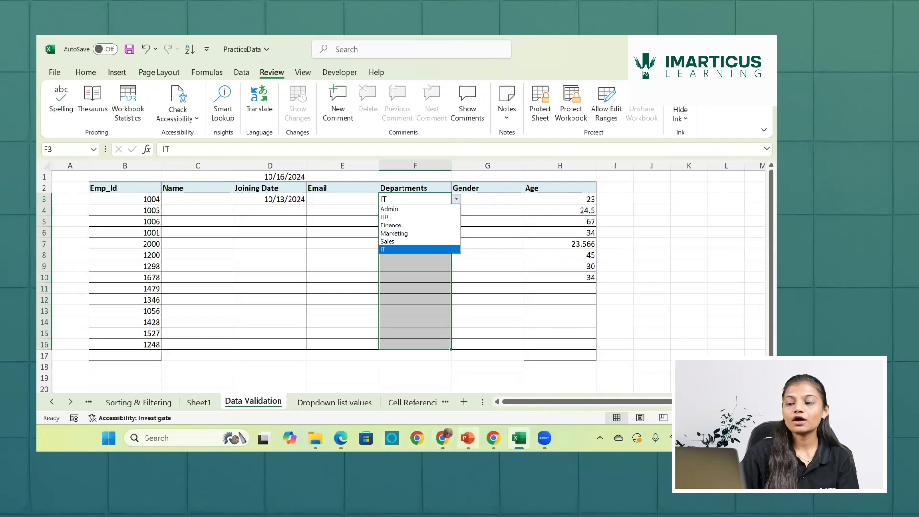
- Switch to PowerPoint, review the "Questions to be solved with data." slide in slide show view, and return to the Excel workbook
{"action": "left_click", "coordinate": [468, 437]}
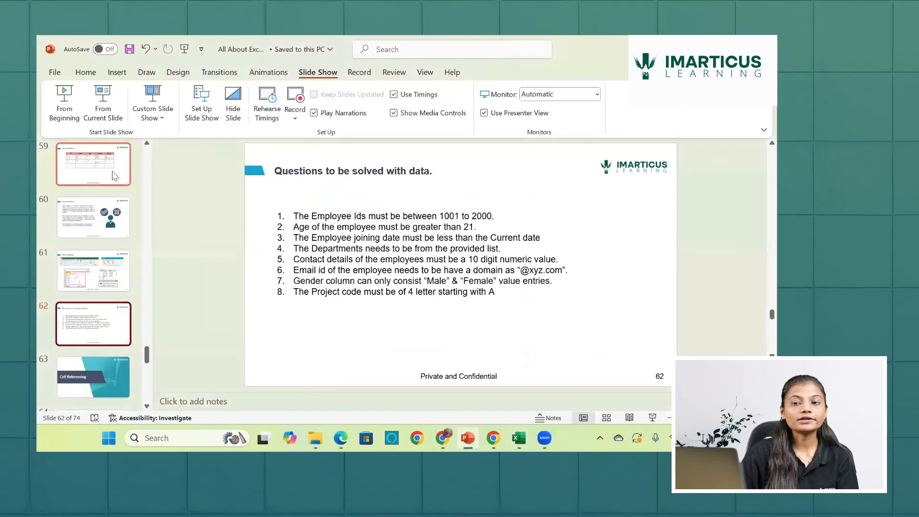
{"action": "left_click", "coordinate": [103, 103]}
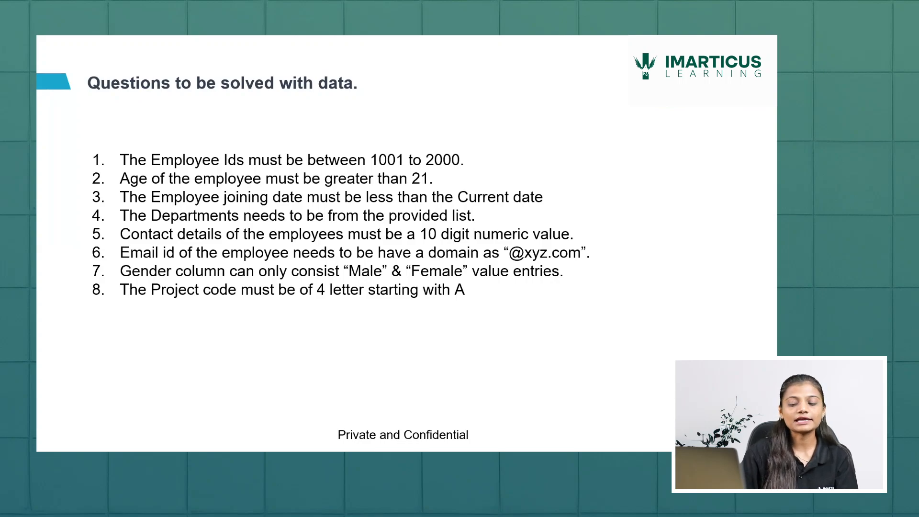
{"action": "key", "text": "Escape"}
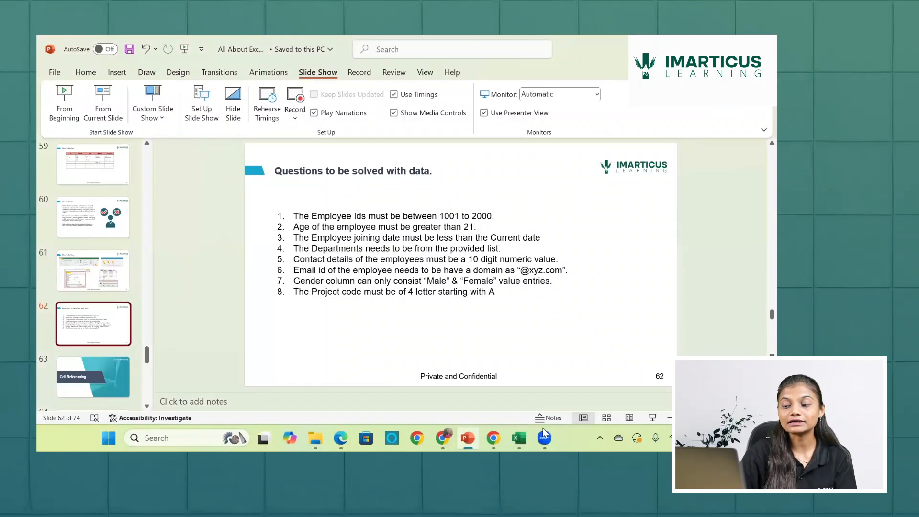
{"action": "left_click", "coordinate": [519, 437]}
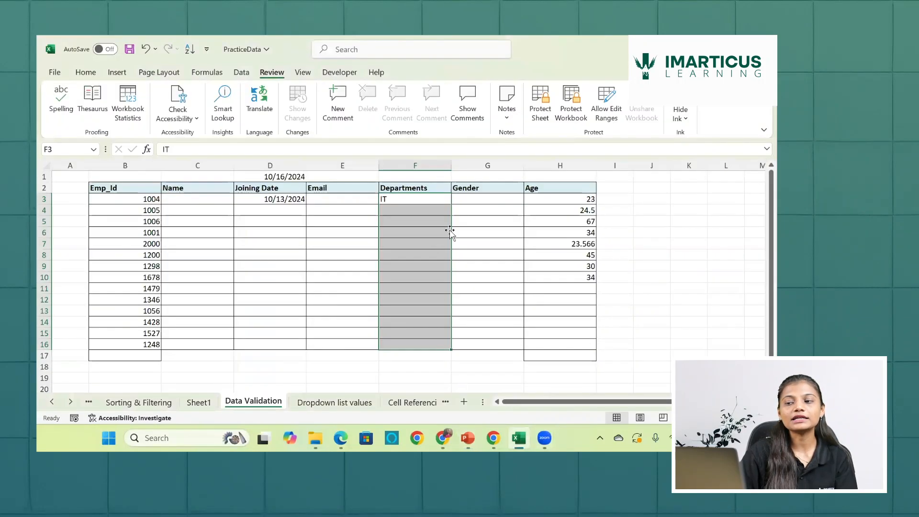
- Insert a new column before Departments in the employee table and enter the heading "Contact No." in F2
{"action": "left_click", "coordinate": [465, 214]}
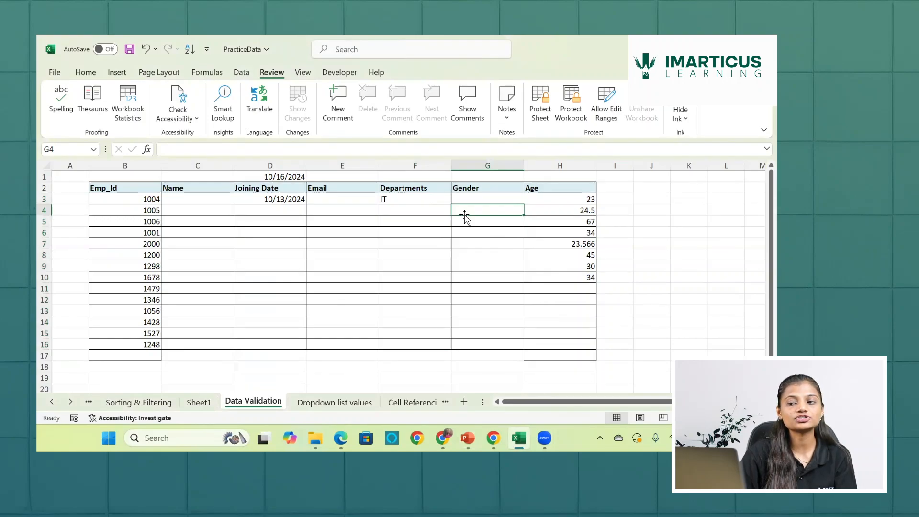
{"action": "left_click", "coordinate": [405, 164]}
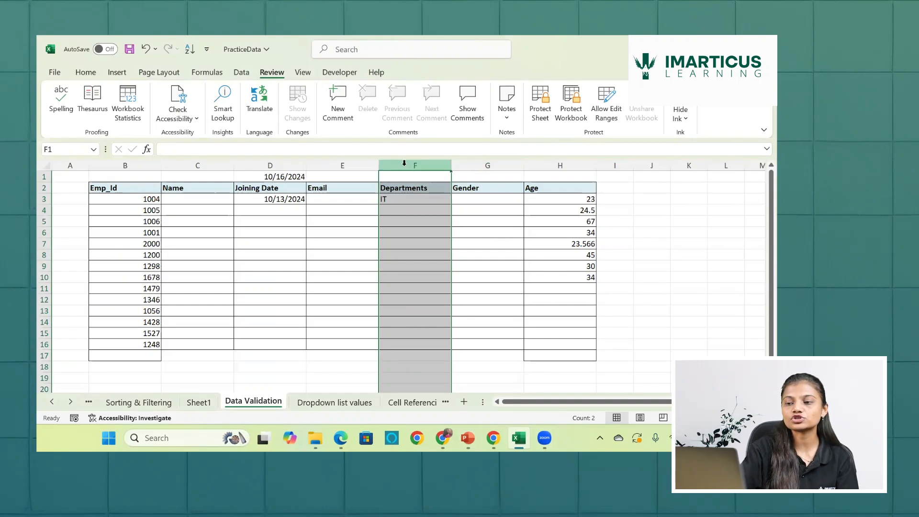
{"action": "key", "text": "ctrl+shift+plus"}
{"action": "left_click", "coordinate": [402, 193]}
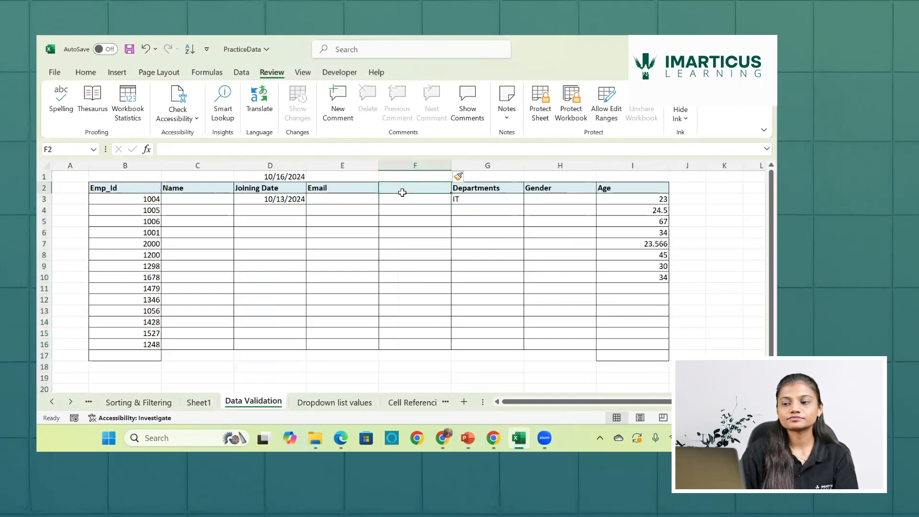
{"action": "type", "text": "Cont"}
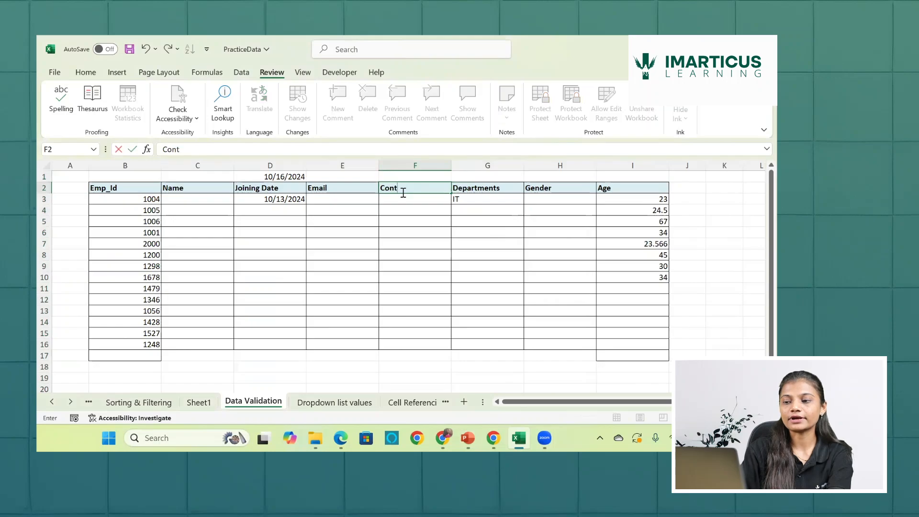
{"action": "type", "text": "act N"}
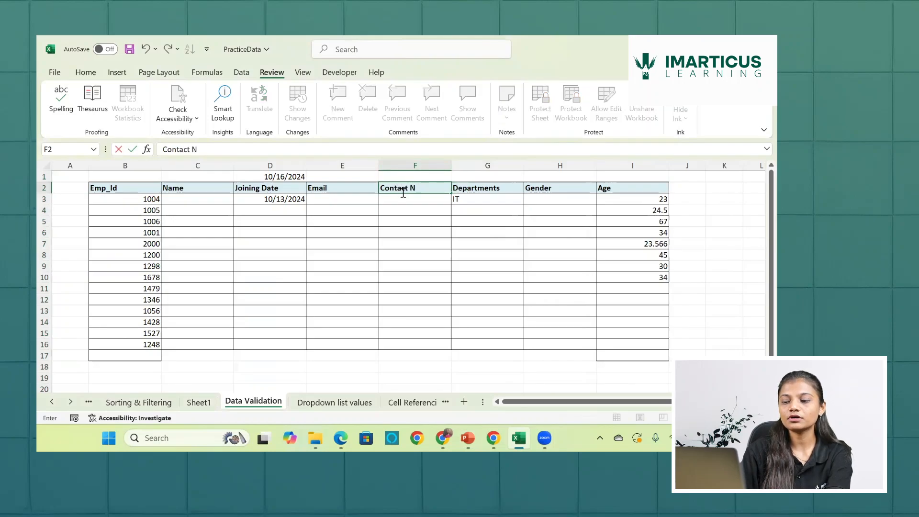
{"action": "type", "text": "O"}
{"action": "key", "text": "BackSpace"}
{"action": "type", "text": "o."}
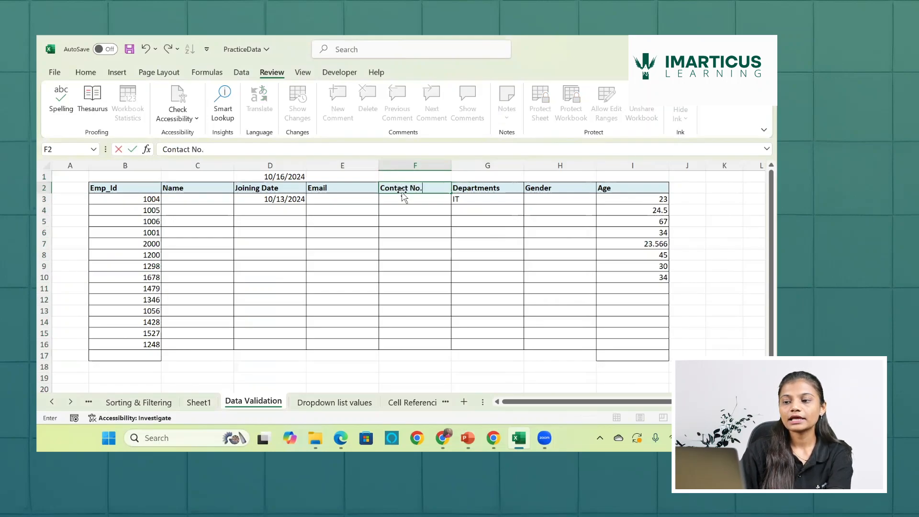
{"action": "key", "text": "Return"}
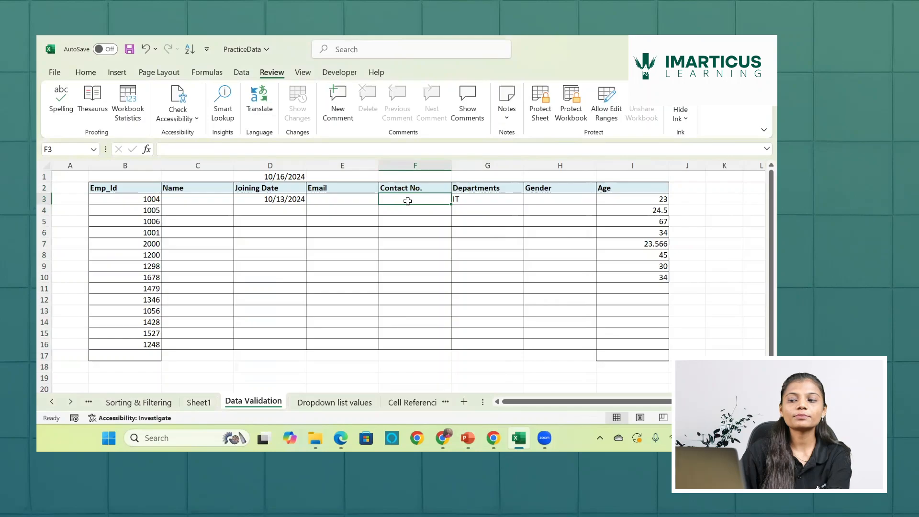
- Apply a data validation rule to the Contact No. cells F3:F16 allowing only a text length equal to 10
{"action": "left_click_drag", "start_coordinate": [407, 201], "coordinate": [406, 348]}
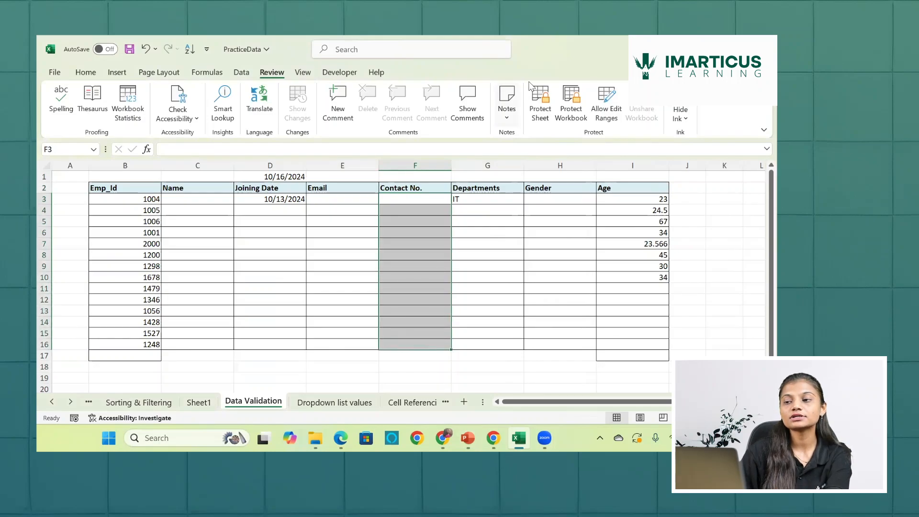
{"action": "left_click", "coordinate": [237, 75]}
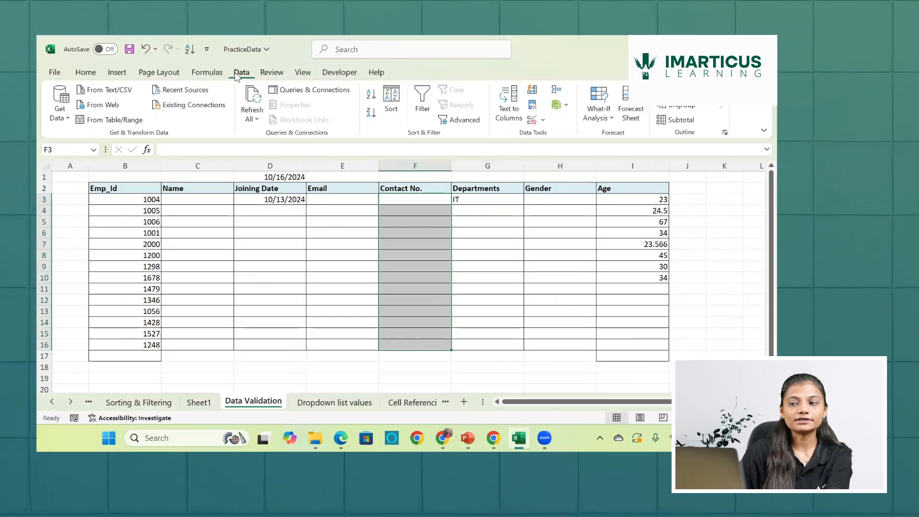
{"action": "left_click", "coordinate": [533, 121]}
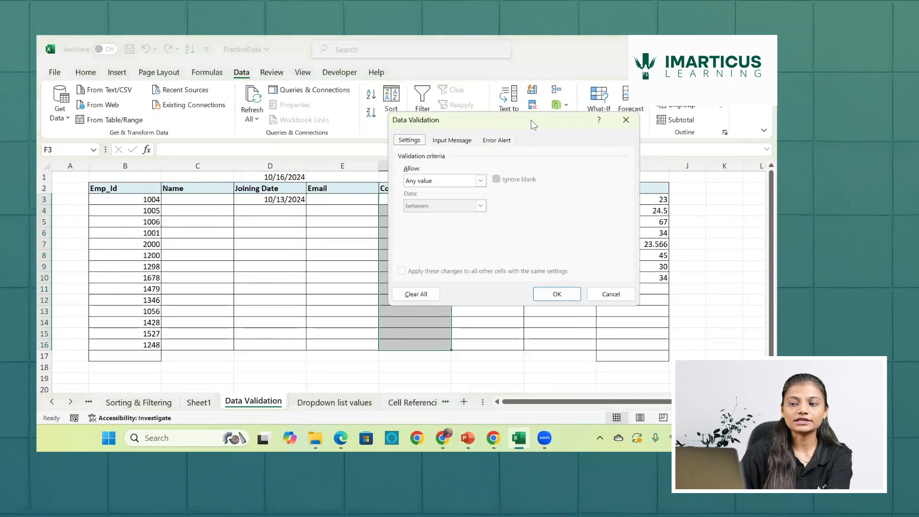
{"action": "left_click", "coordinate": [479, 181]}
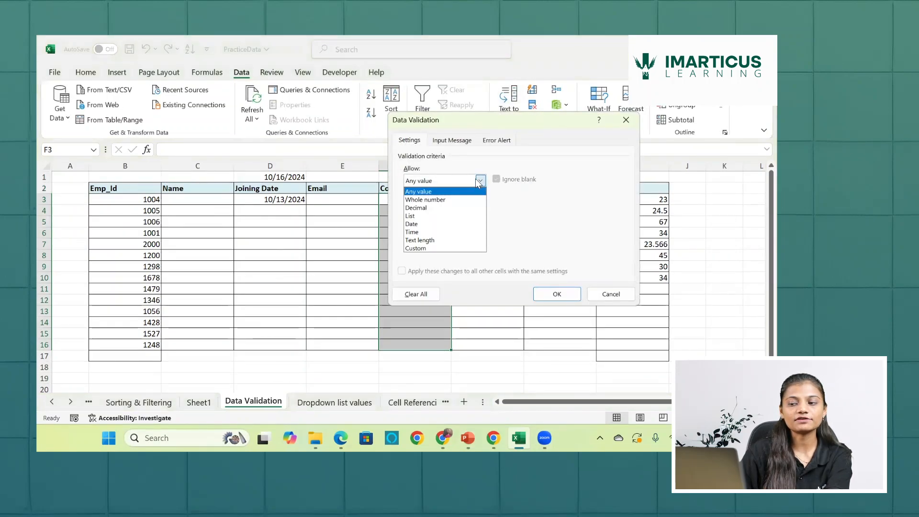
{"action": "left_click", "coordinate": [444, 240]}
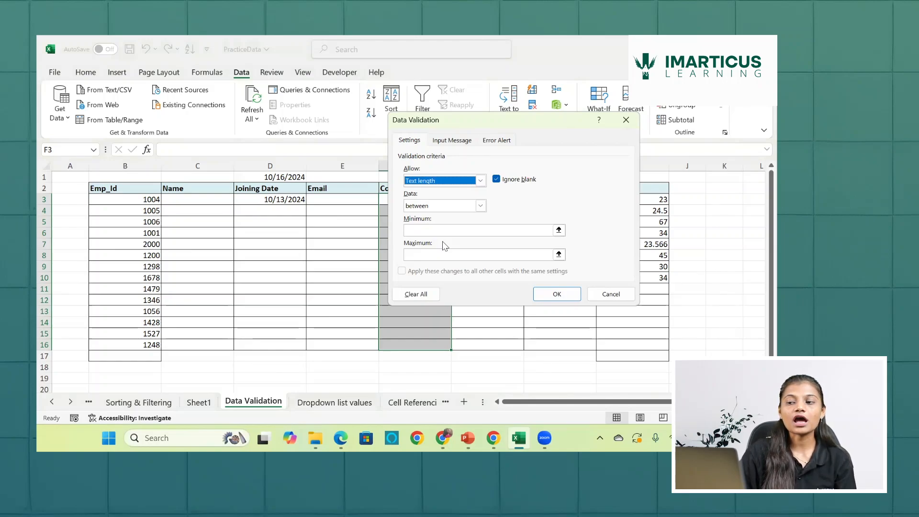
{"action": "left_click", "coordinate": [480, 206]}
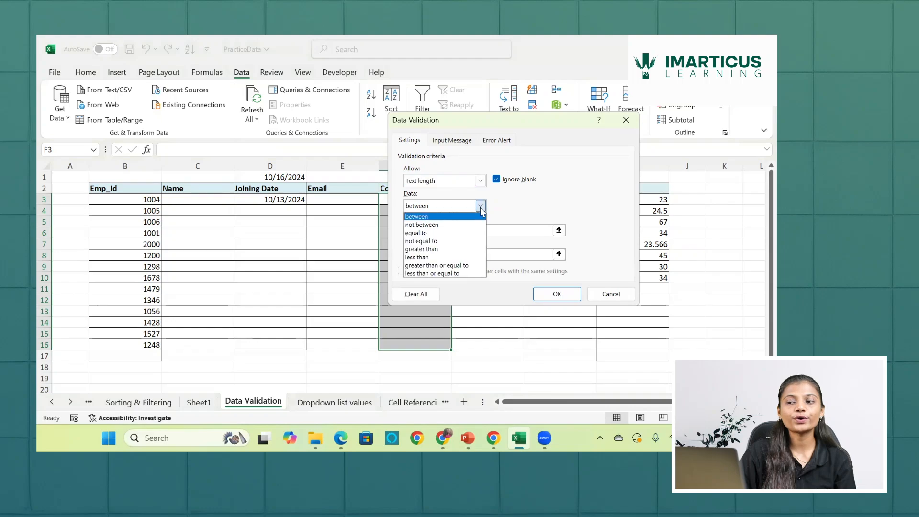
{"action": "left_click", "coordinate": [458, 233]}
{"action": "left_click", "coordinate": [457, 231]}
{"action": "type", "text": "1"}
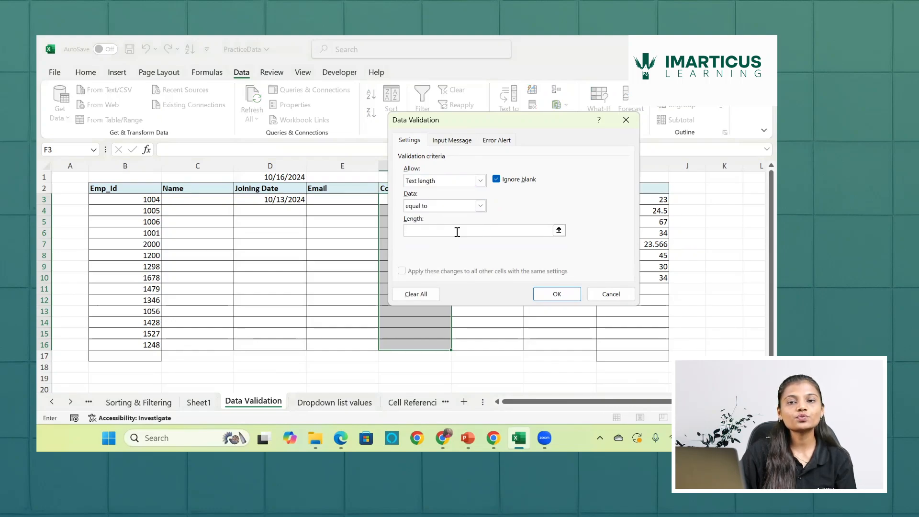
{"action": "type", "text": "0"}
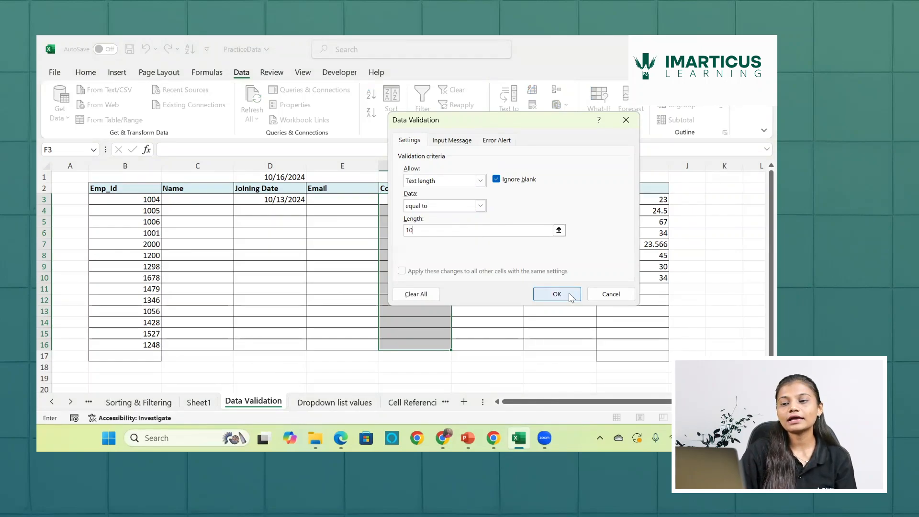
{"action": "left_click", "coordinate": [557, 294]}
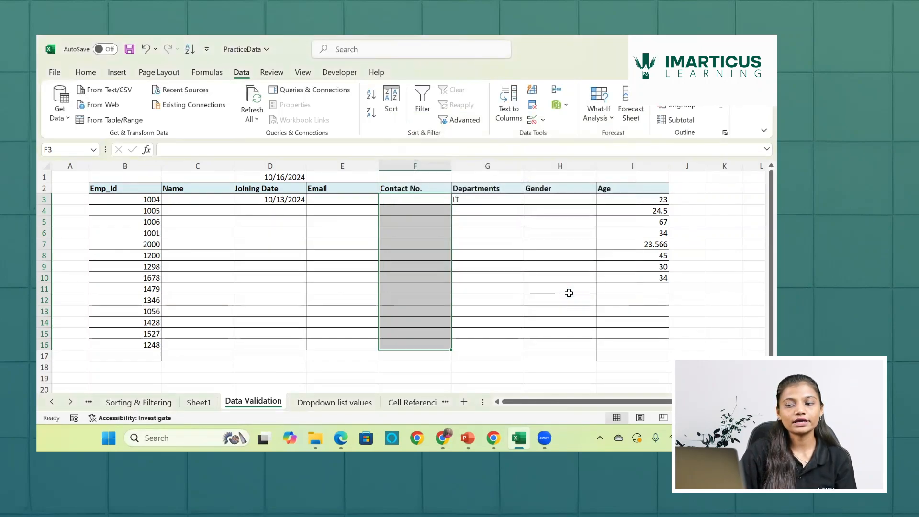
- Test the rule in F3 with a nine-digit contact number, and extend the entry to ten digits
{"action": "left_click", "coordinate": [443, 198]}
{"action": "type", "text": "123"}
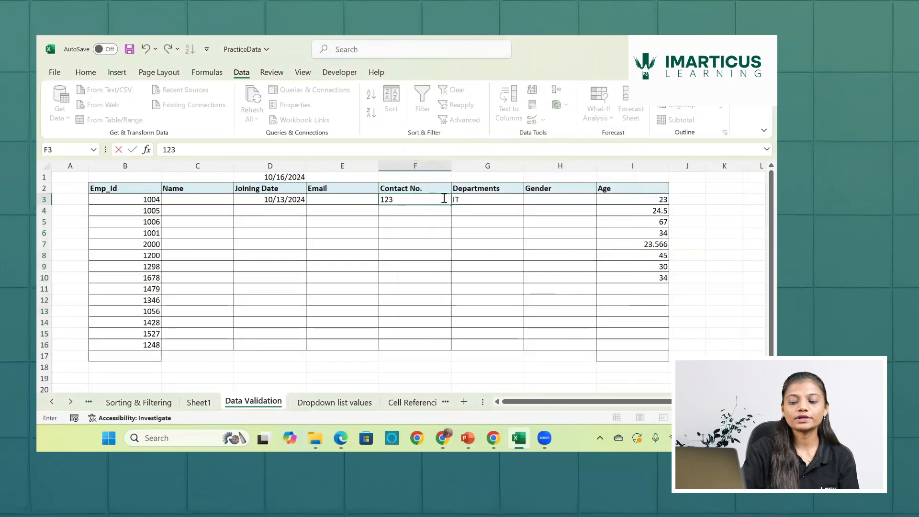
{"action": "type", "text": "456789"}
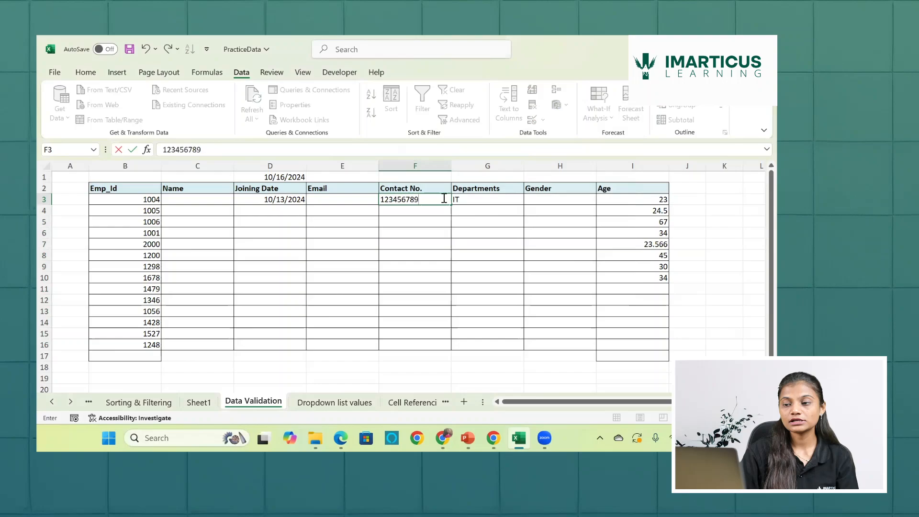
{"action": "key", "text": "Return"}
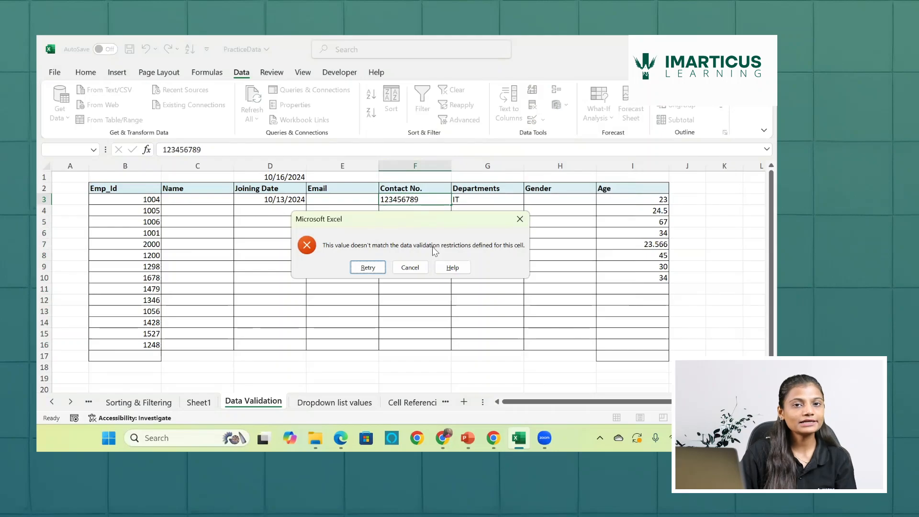
{"action": "left_click", "coordinate": [376, 267]}
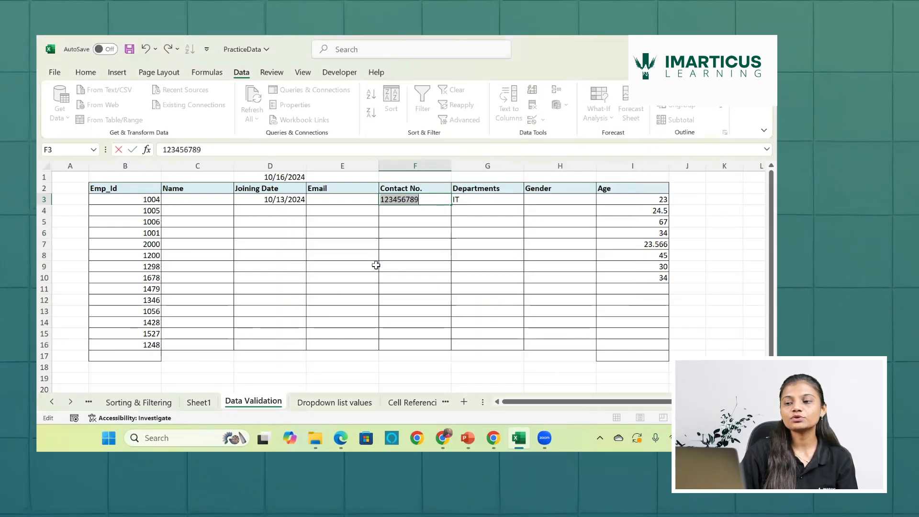
{"action": "left_click", "coordinate": [430, 202]}
{"action": "type", "text": "0"}
{"action": "key", "text": "Return"}
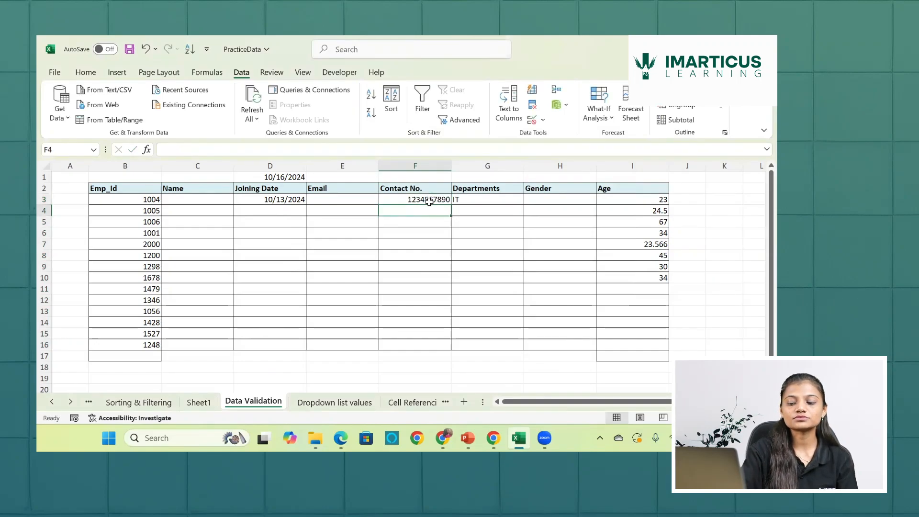
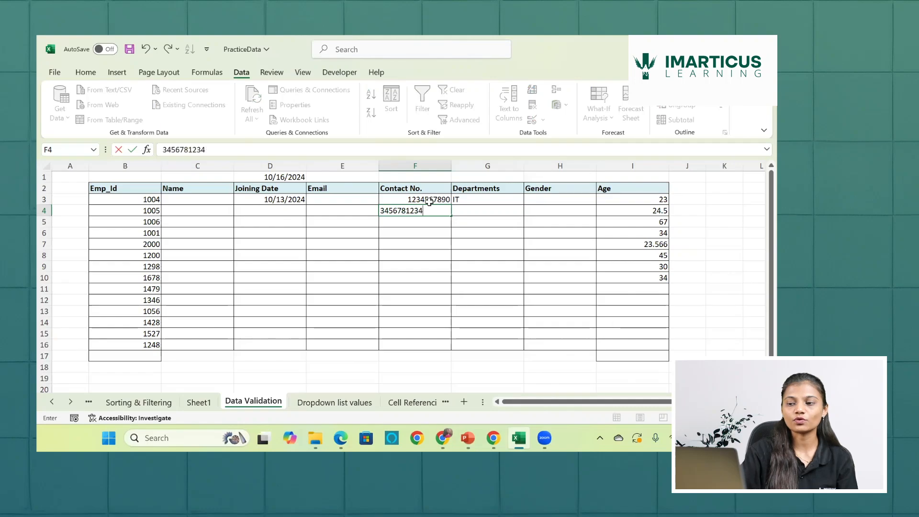
- Enter ten-digit contact numbers in F4 and F5
{"action": "key", "text": "Return"}
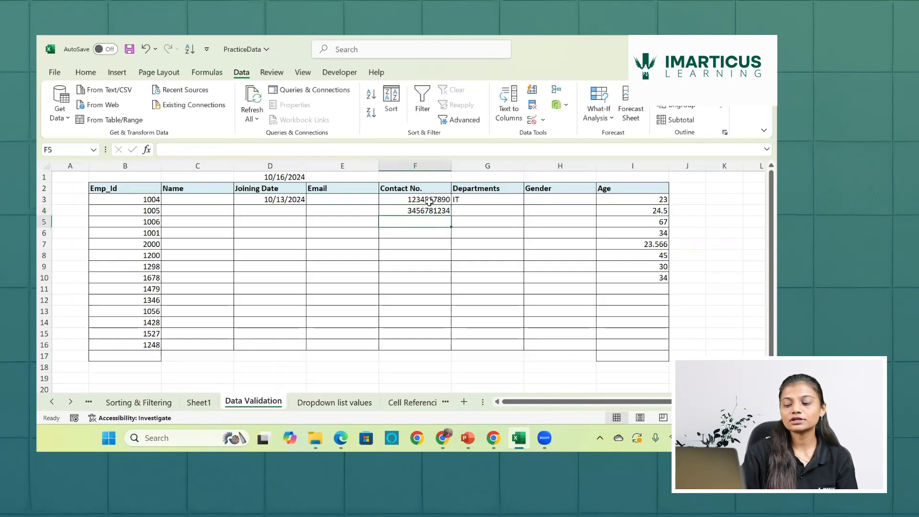
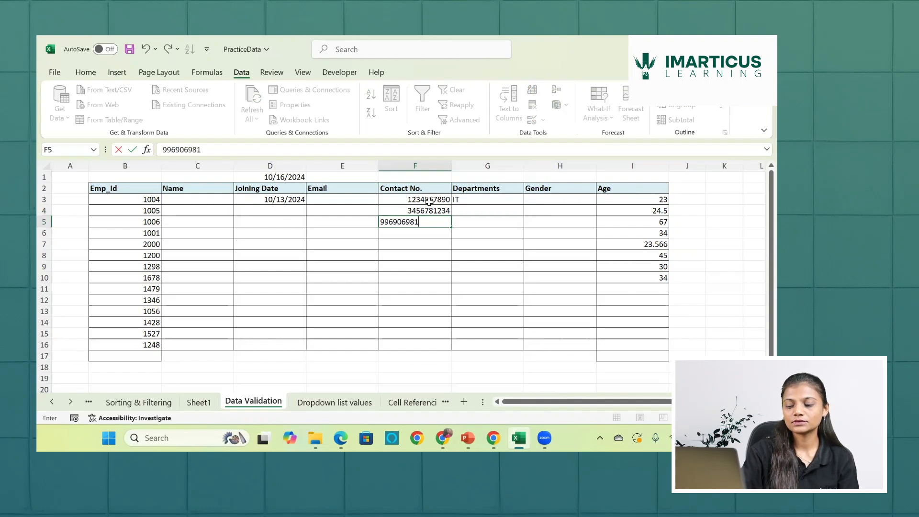
{"action": "key", "text": "Return"}
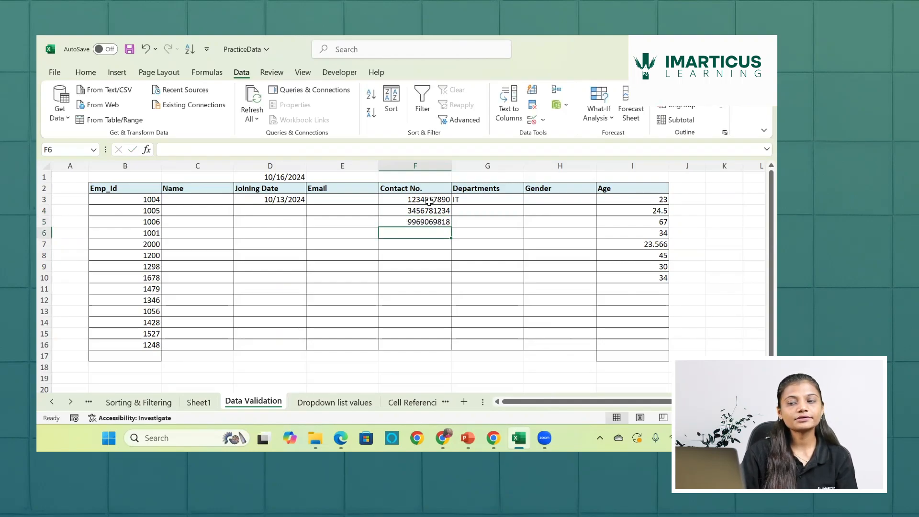
- Try to enter a seven-digit contact number in F6, and clear the entry
{"action": "type", "text": "98"}
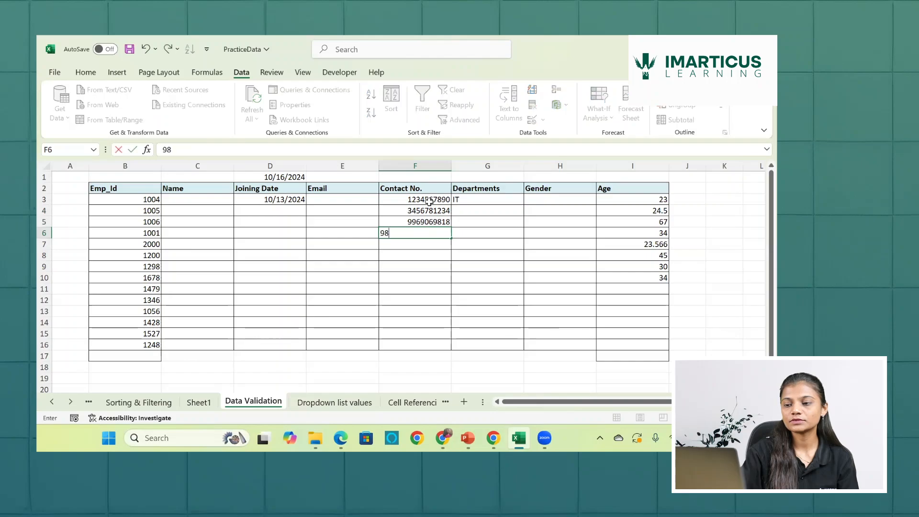
{"action": "type", "text": "76655"}
{"action": "key", "text": "Return"}
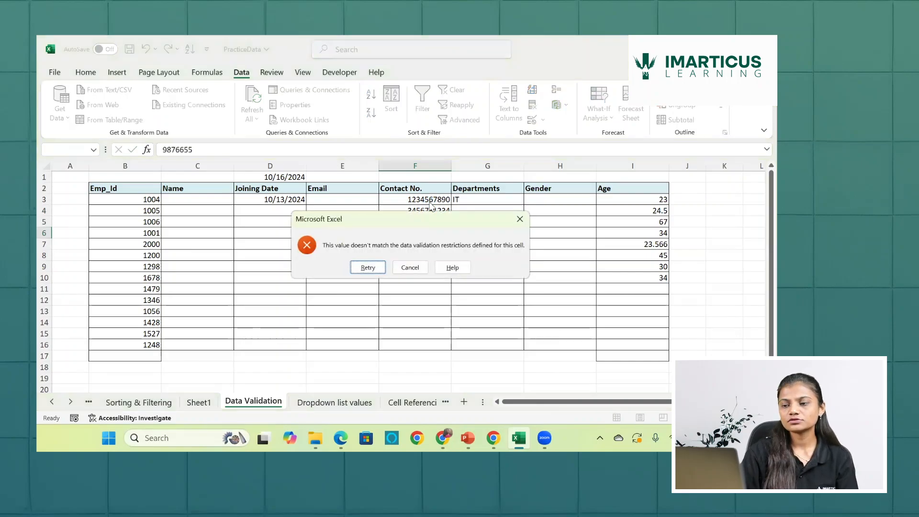
{"action": "left_click", "coordinate": [368, 268]}
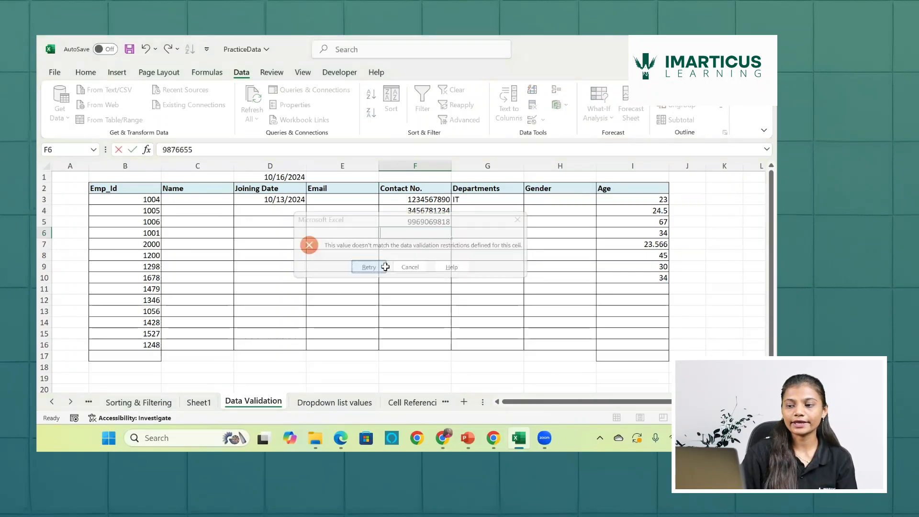
{"action": "key", "text": "BackSpace"}
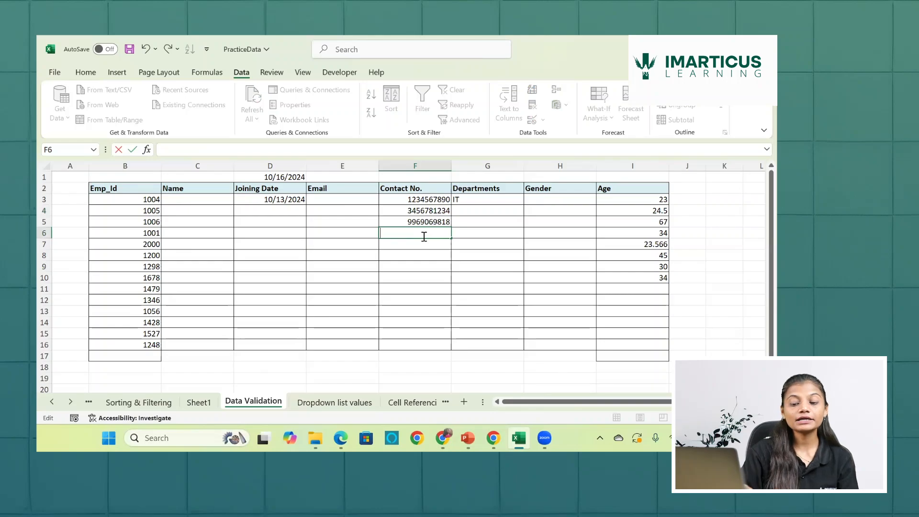
- Test the rule in F6 with the text entries Asedrftg and Asedrft, and enter the ten-character text Asedrfttyu
{"action": "type", "text": "Ase"}
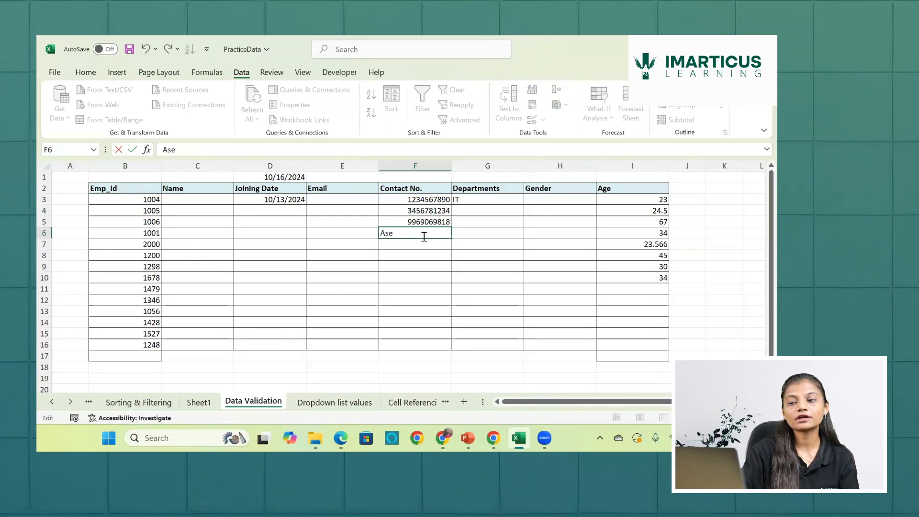
{"action": "type", "text": "drftg"}
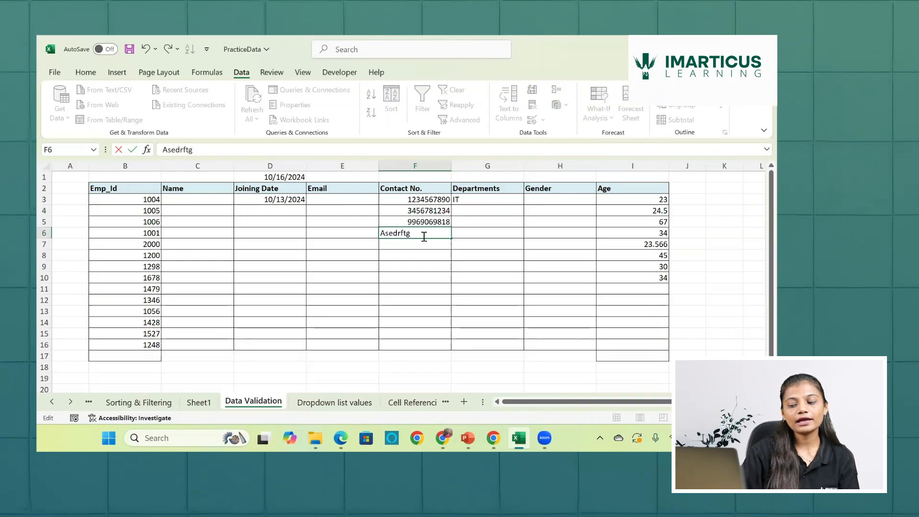
{"action": "type", "text": "j"}
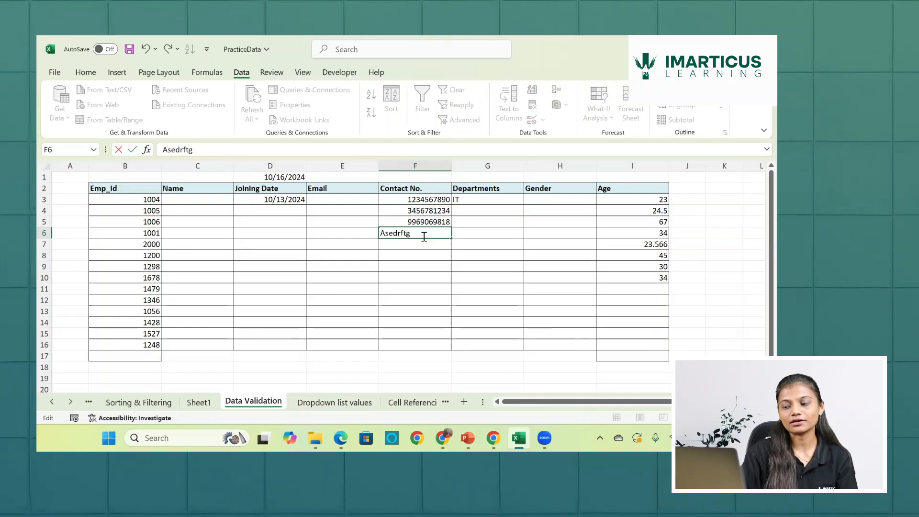
{"action": "key", "text": "Return"}
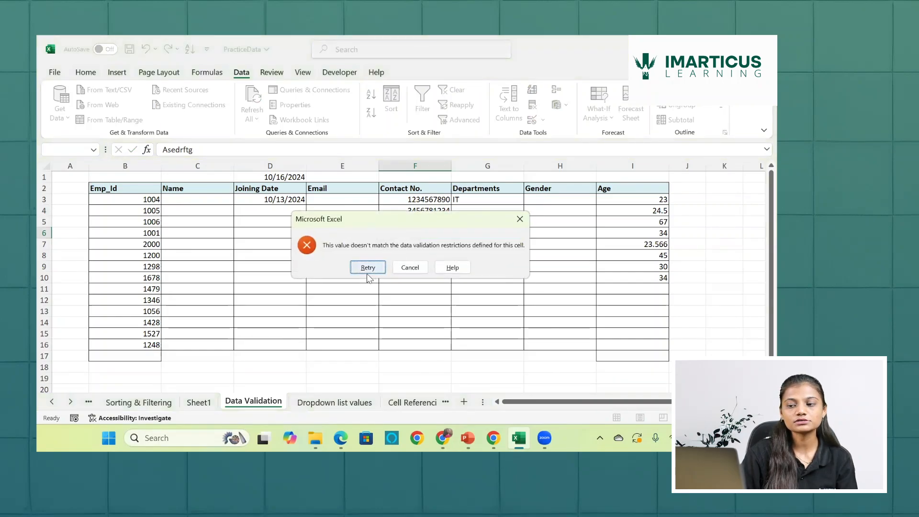
{"action": "left_click", "coordinate": [368, 267]}
{"action": "key", "text": "BackSpace"}
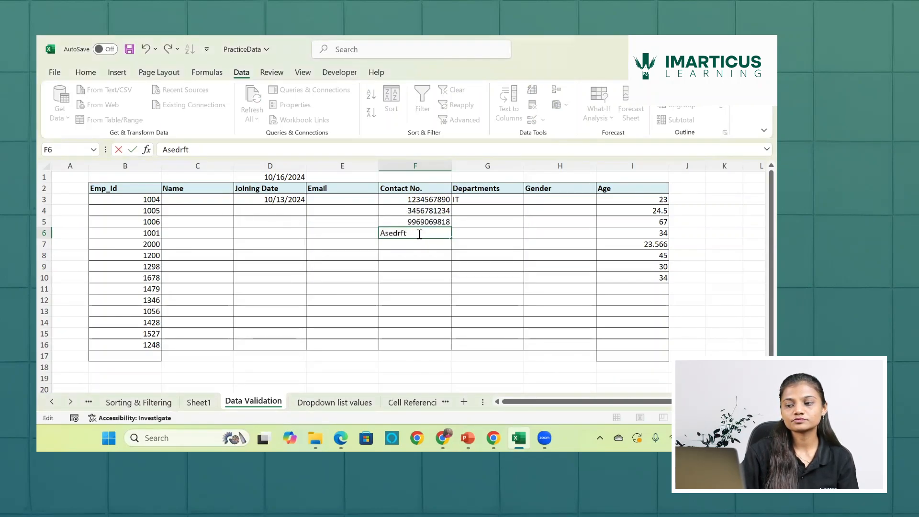
{"action": "key", "text": "Return"}
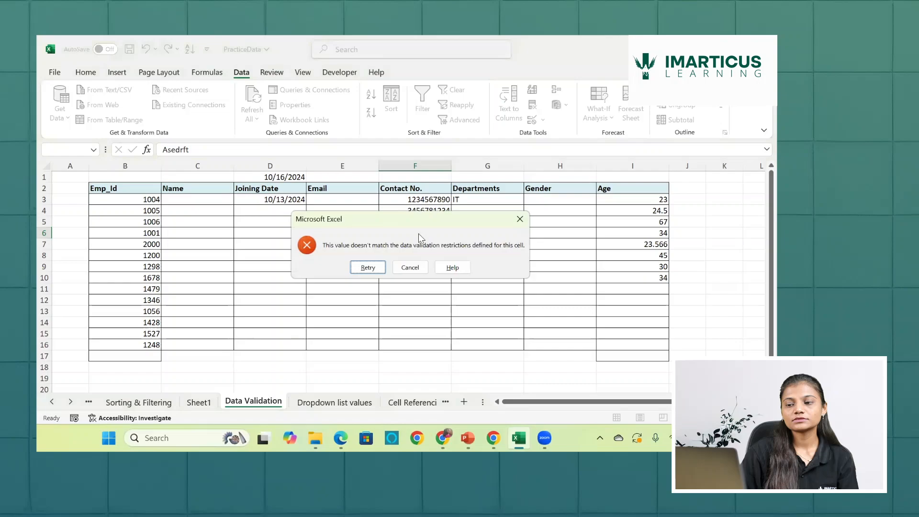
{"action": "left_click", "coordinate": [378, 273]}
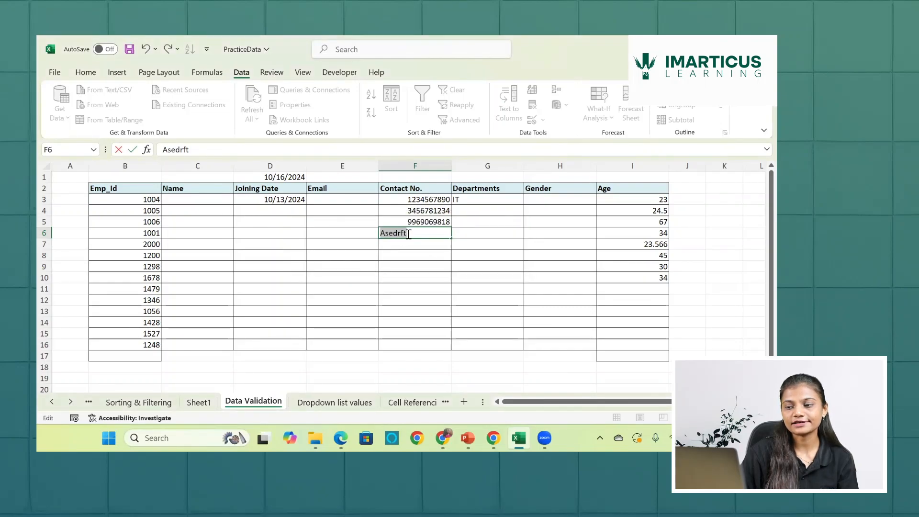
{"action": "left_click", "coordinate": [409, 234]}
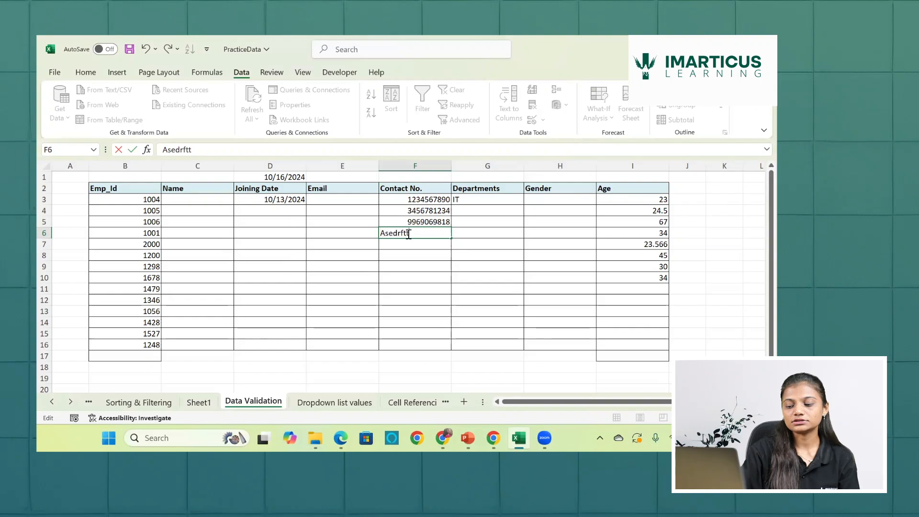
{"action": "type", "text": "yu"}
{"action": "key", "text": "Return"}
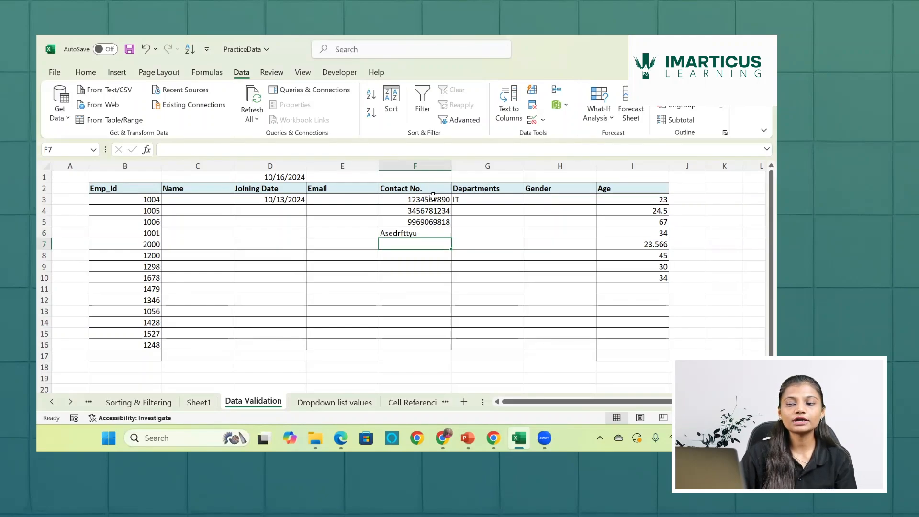
- Clear all test entries from the Contact No. column in F3:F16
{"action": "left_click_drag", "start_coordinate": [434, 197], "coordinate": [427, 349]}
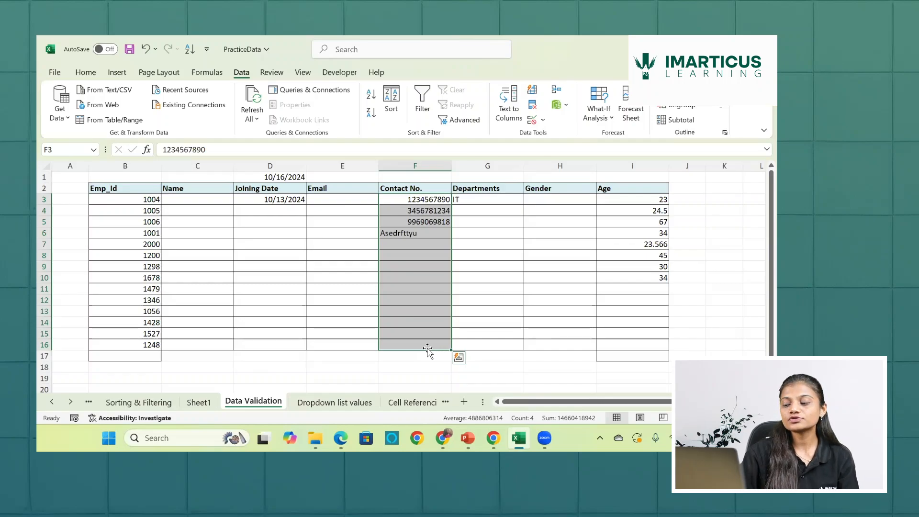
{"action": "key", "text": "Delete"}
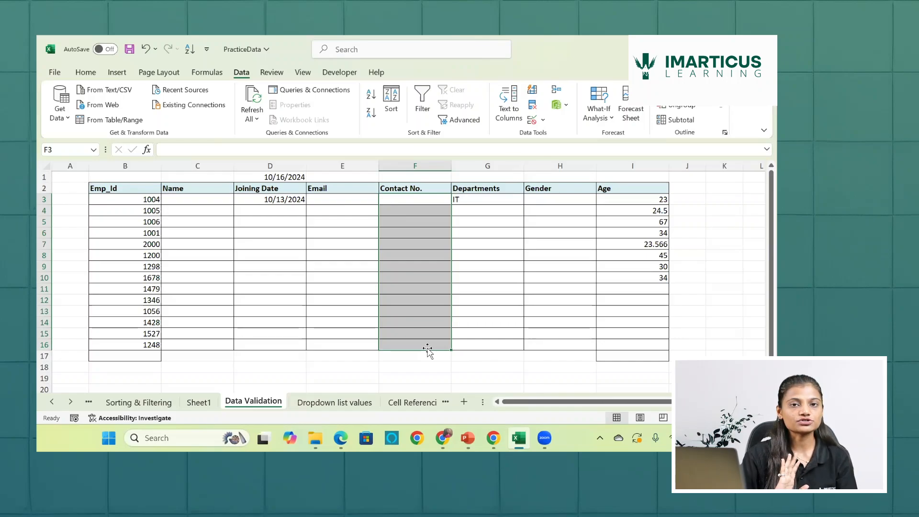
- Enter a ten-digit contact number in L3, outside the employee table, as a sample for testing formulas
{"action": "scroll", "coordinate": [506, 229], "scroll_direction": "right", "scroll_amount": 2}
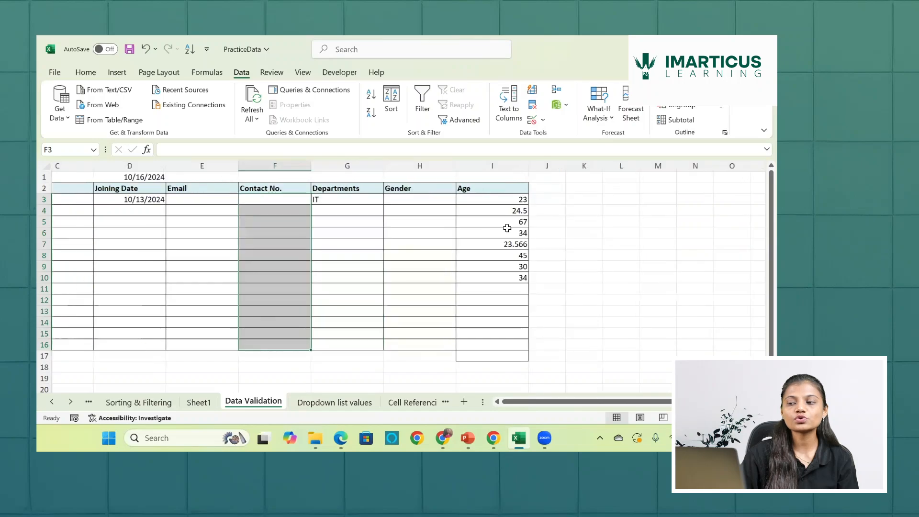
{"action": "scroll", "coordinate": [507, 197], "scroll_direction": "right", "scroll_amount": 2}
{"action": "left_click", "coordinate": [519, 196]}
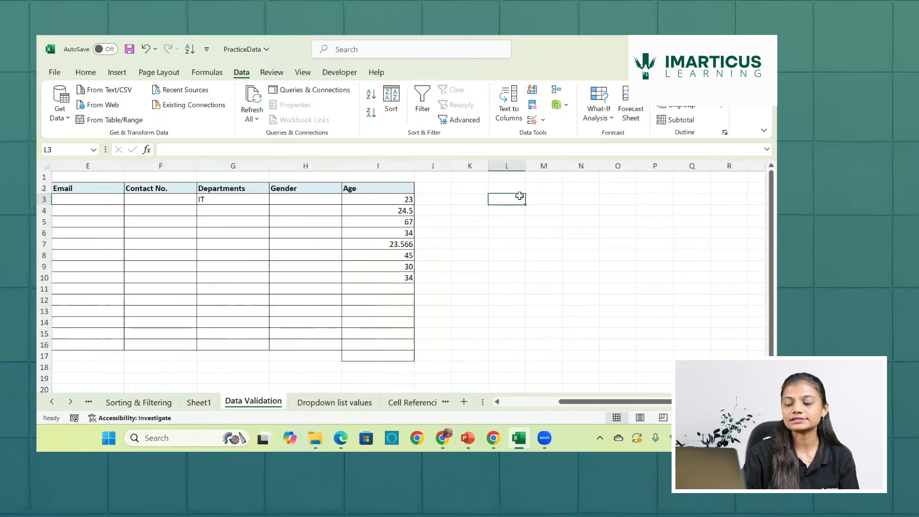
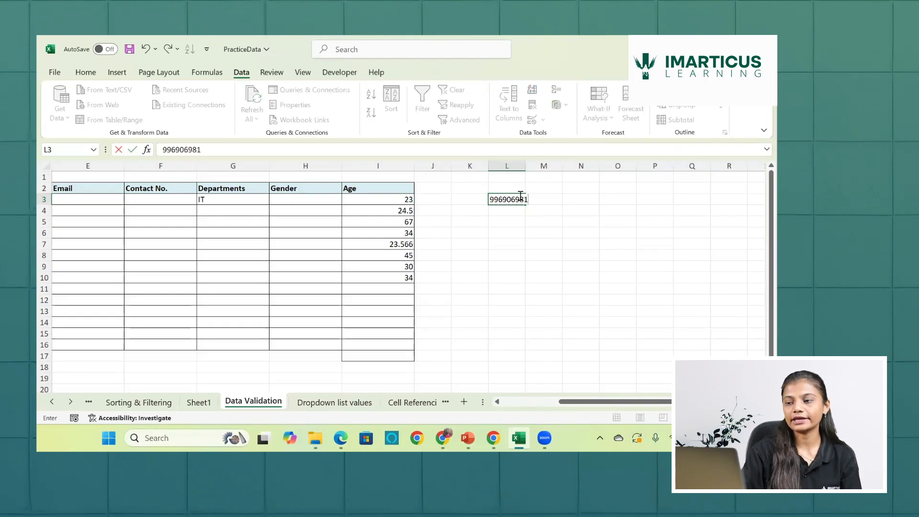
{"action": "key", "text": "Return"}
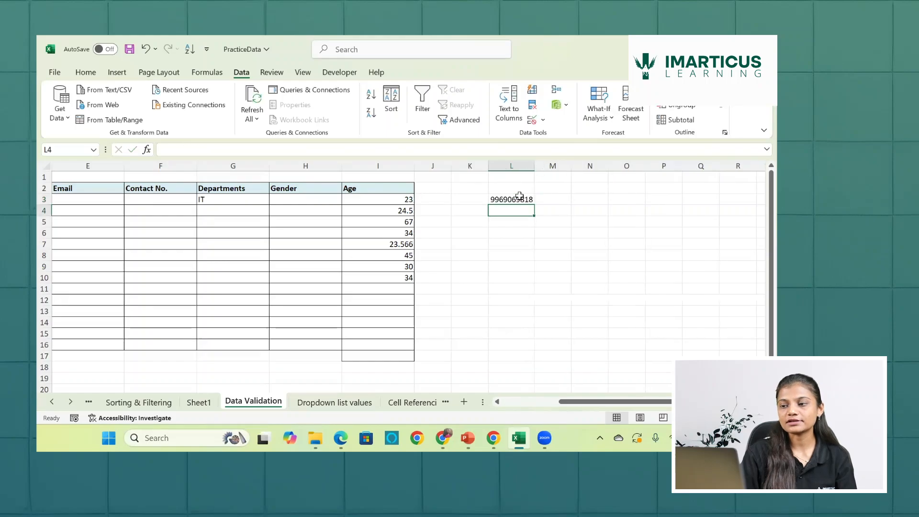
- Count the characters of the sample contact number with =LEN(L3) in M3
{"action": "left_click", "coordinate": [559, 200]}
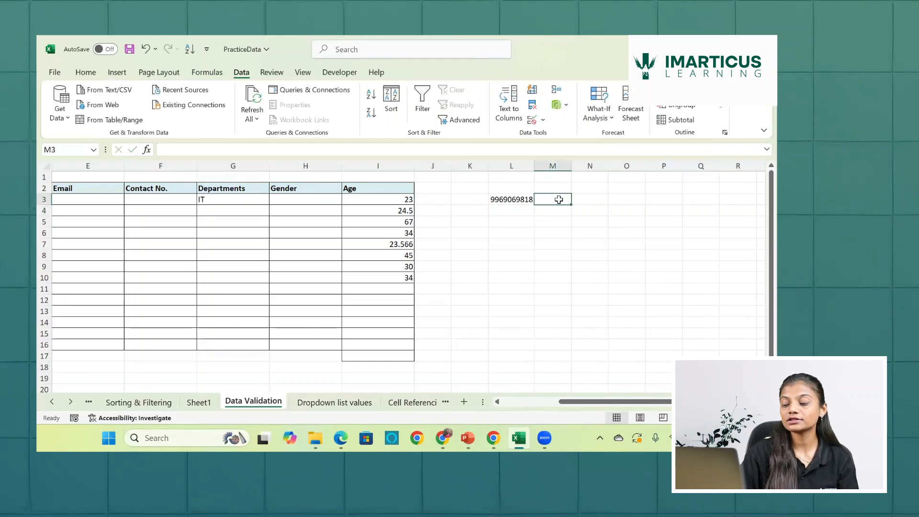
{"action": "type", "text": "=lwn"}
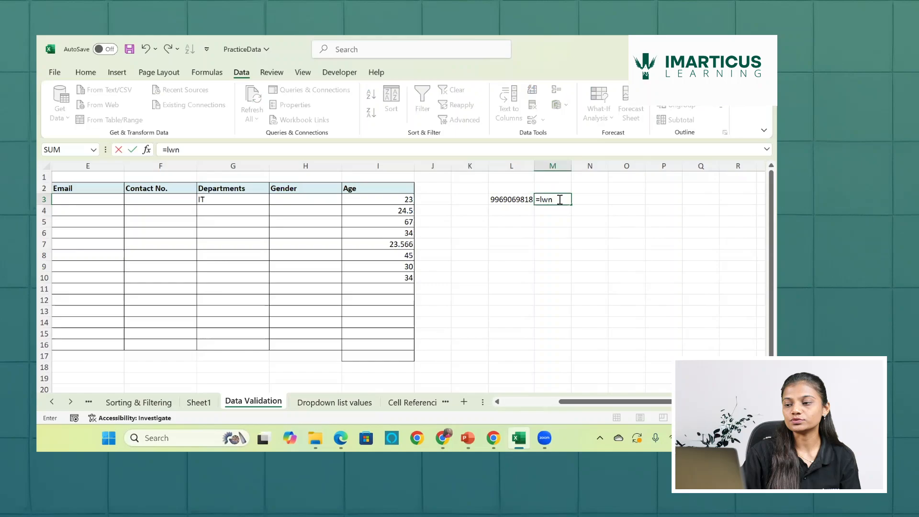
{"action": "key", "text": "BackSpace"}
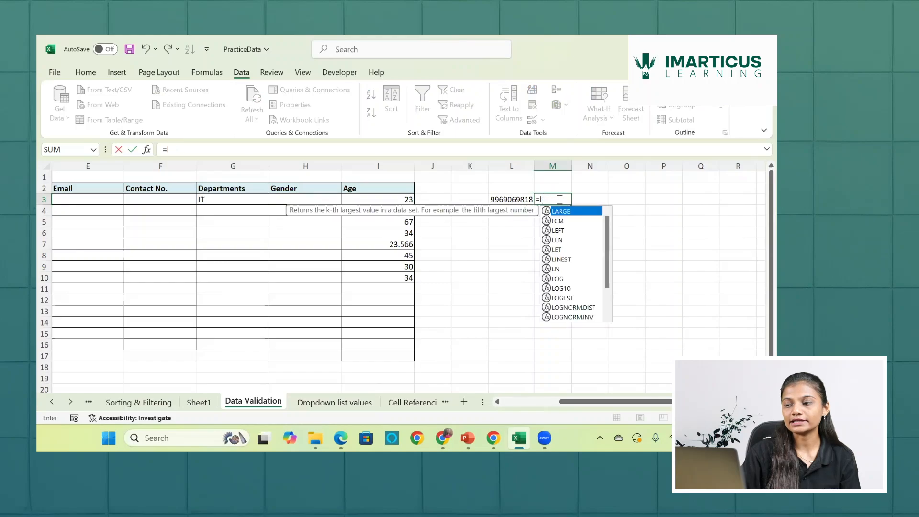
{"action": "type", "text": "en("}
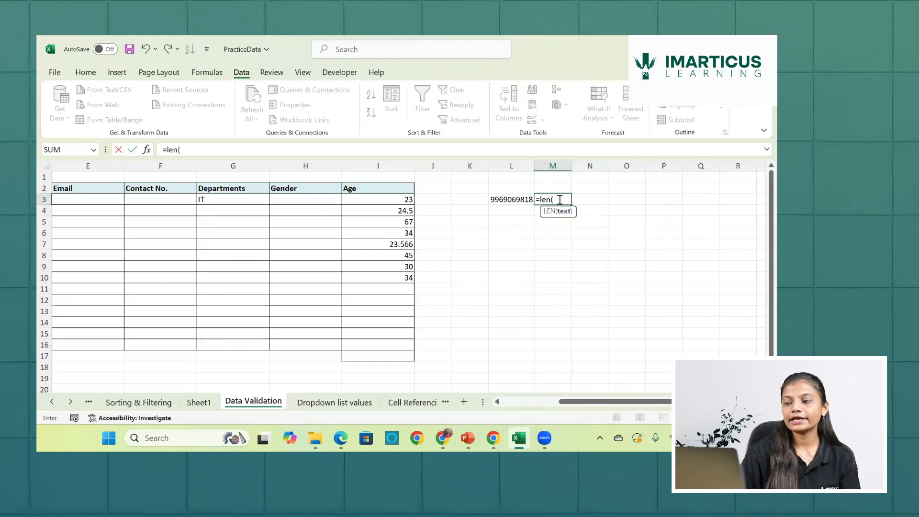
{"action": "left_click", "coordinate": [513, 198]}
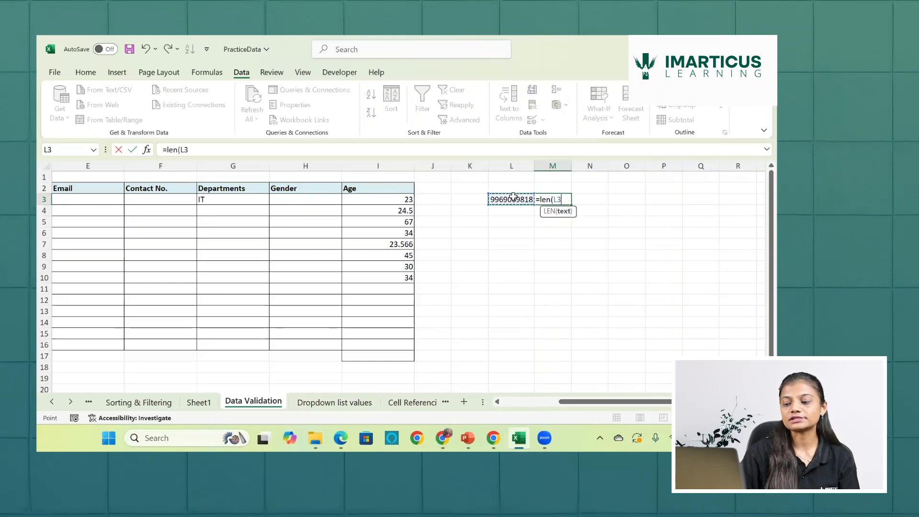
{"action": "key", "text": "Return"}
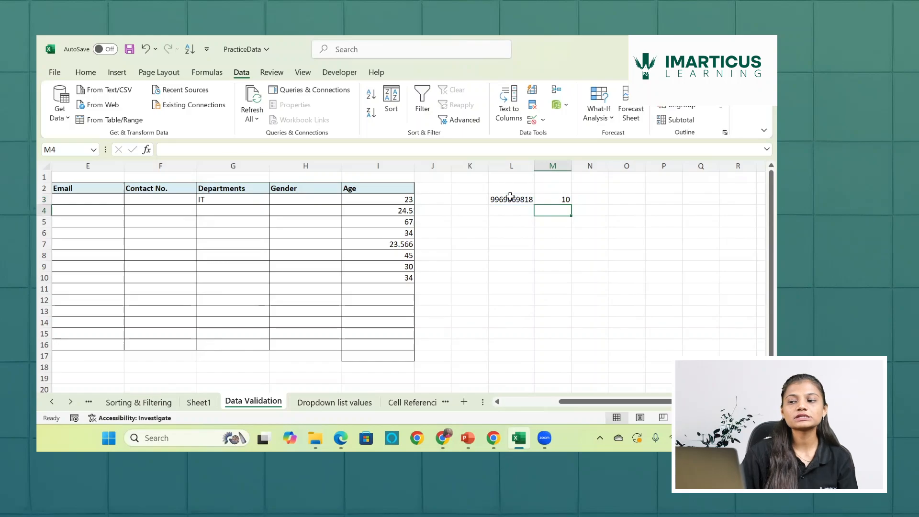
- Extend the M3 formula to =LEN(L3)=10 to check for exactly ten characters
{"action": "double_click", "coordinate": [555, 198]}
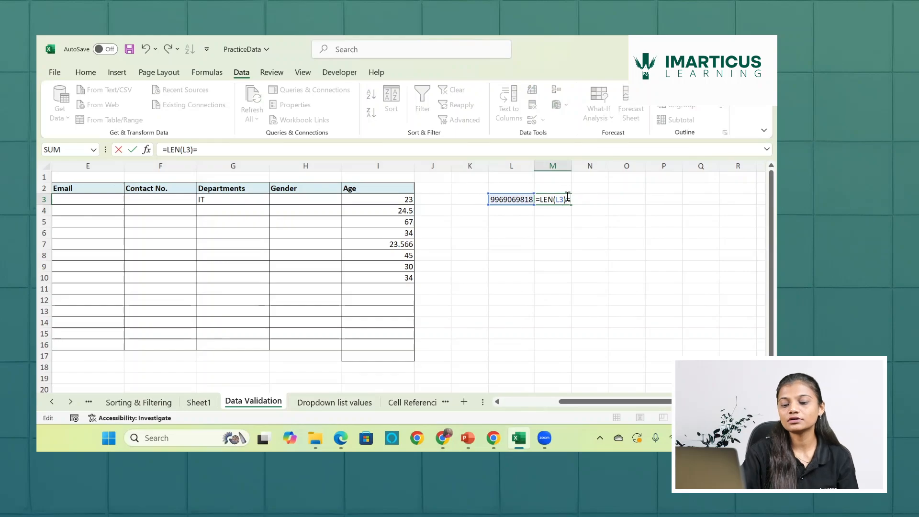
{"action": "type", "text": "0"}
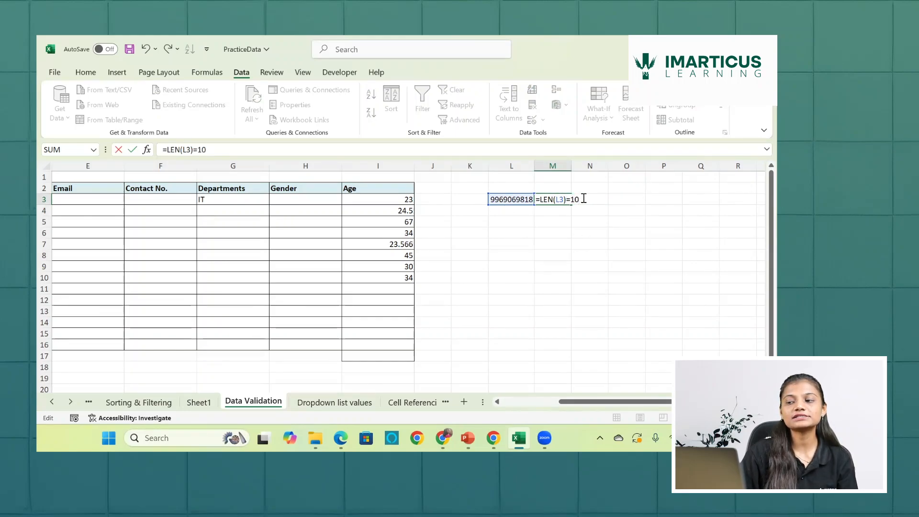
{"action": "key", "text": "Return"}
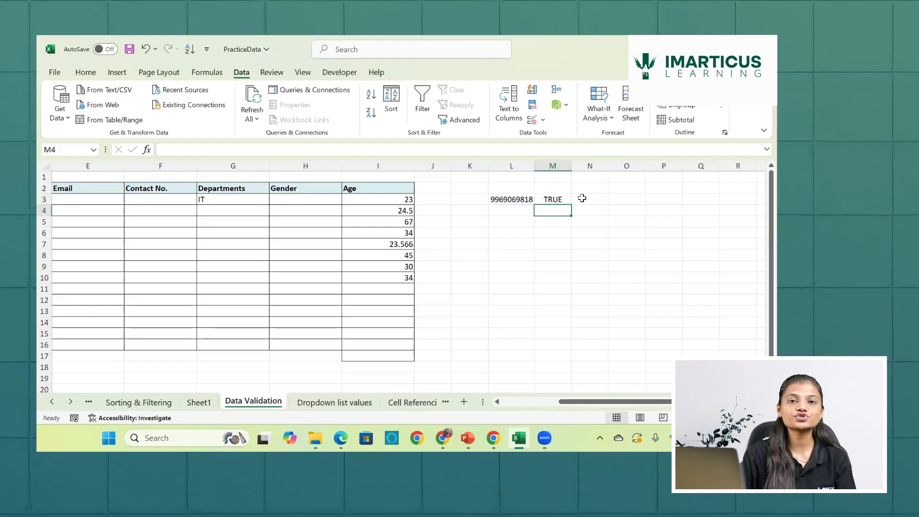
{"action": "scroll", "coordinate": [583, 198], "scroll_direction": "left", "scroll_amount": 4}
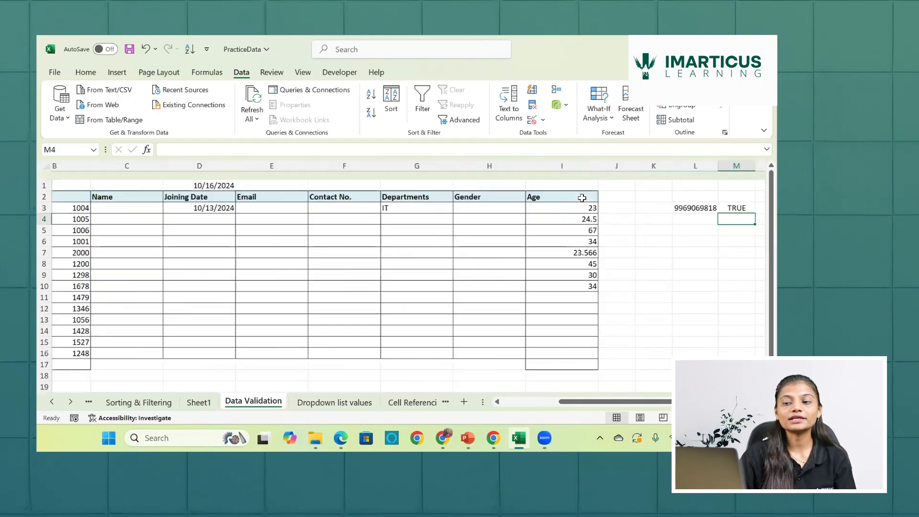
{"action": "scroll", "coordinate": [390, 197], "scroll_direction": "left", "scroll_amount": 1}
{"action": "left_click_drag", "start_coordinate": [390, 198], "coordinate": [400, 352]}
{"action": "scroll", "coordinate": [400, 352], "scroll_direction": "right", "scroll_amount": 4}
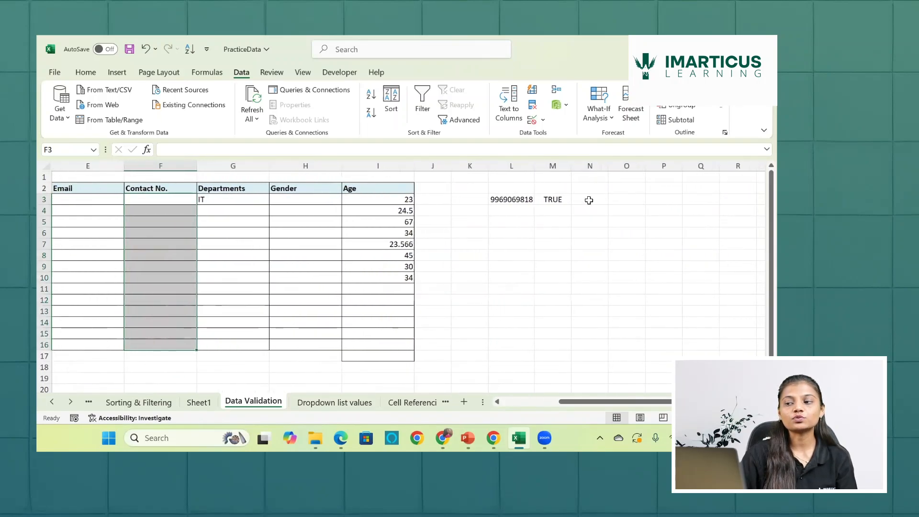
- Replace the second digit of the sample contact number in L3 with the letter A
{"action": "left_click", "coordinate": [588, 204]}
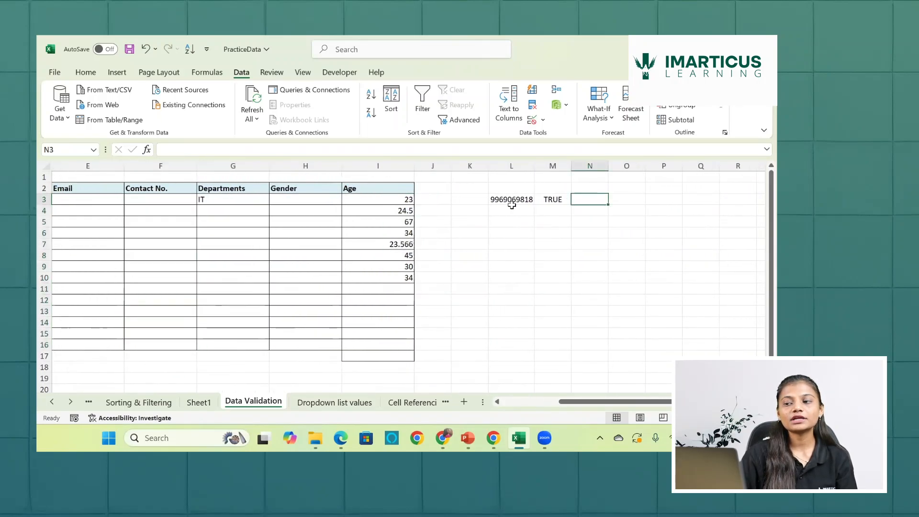
{"action": "double_click", "coordinate": [500, 198]}
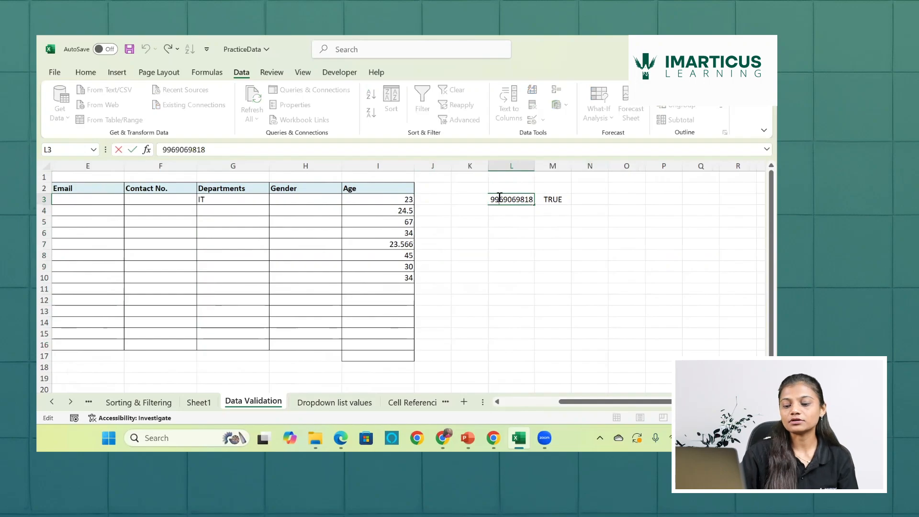
{"action": "key", "text": "Return"}
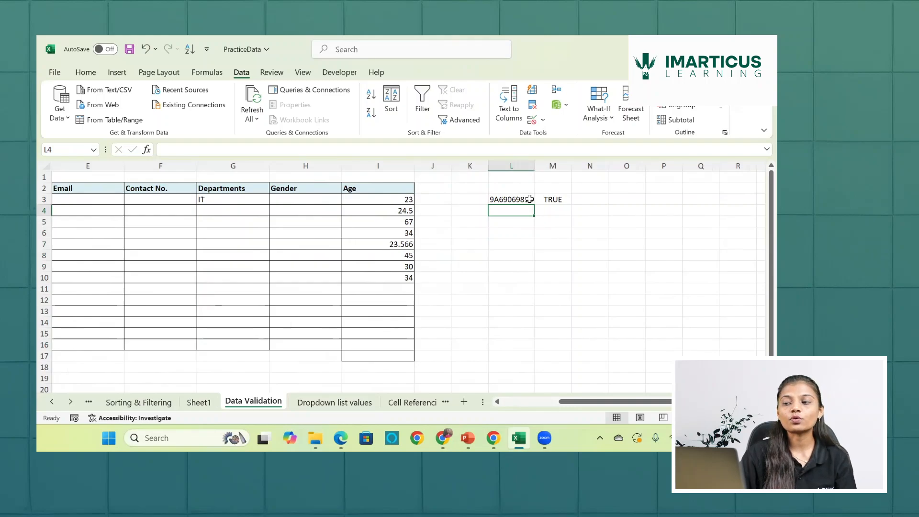
- Enter =ISNUMBER(L3) in N3 to check whether the sample contact number is numeric
{"action": "left_click", "coordinate": [592, 200]}
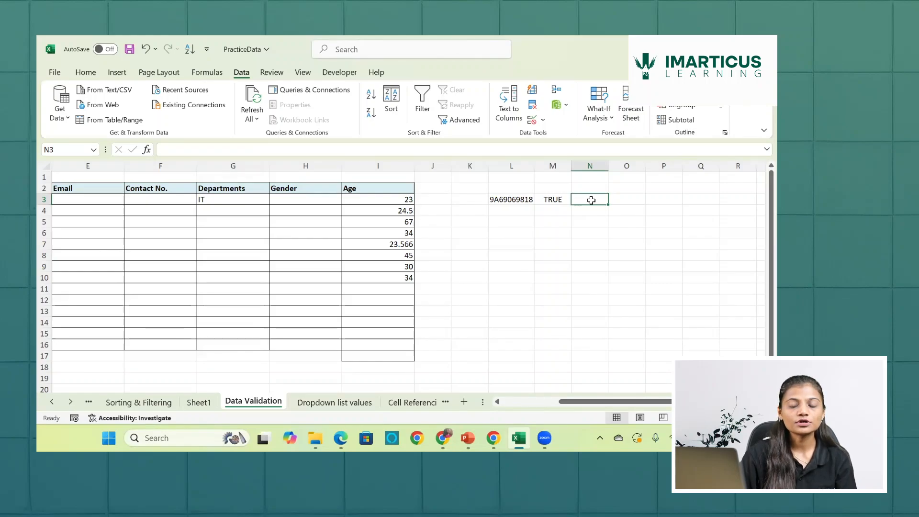
{"action": "type", "text": "="}
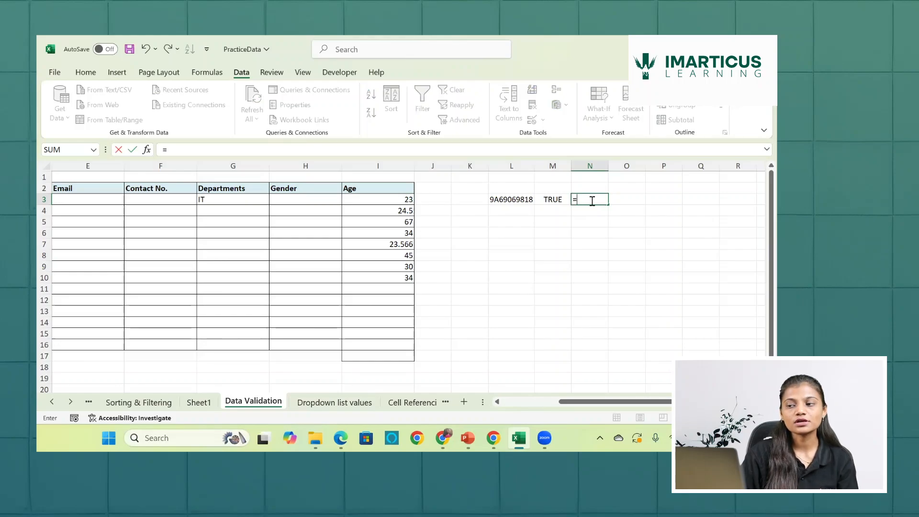
{"action": "type", "text": "is"}
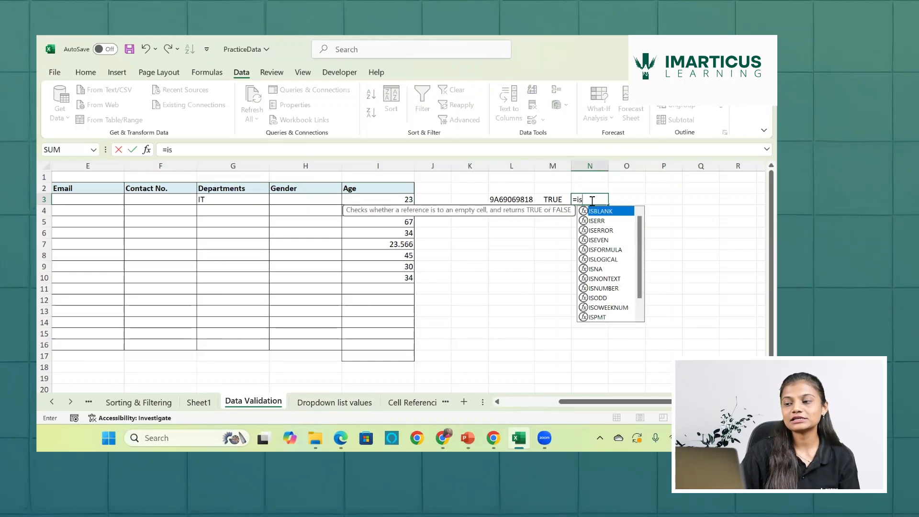
{"action": "type", "text": "num"}
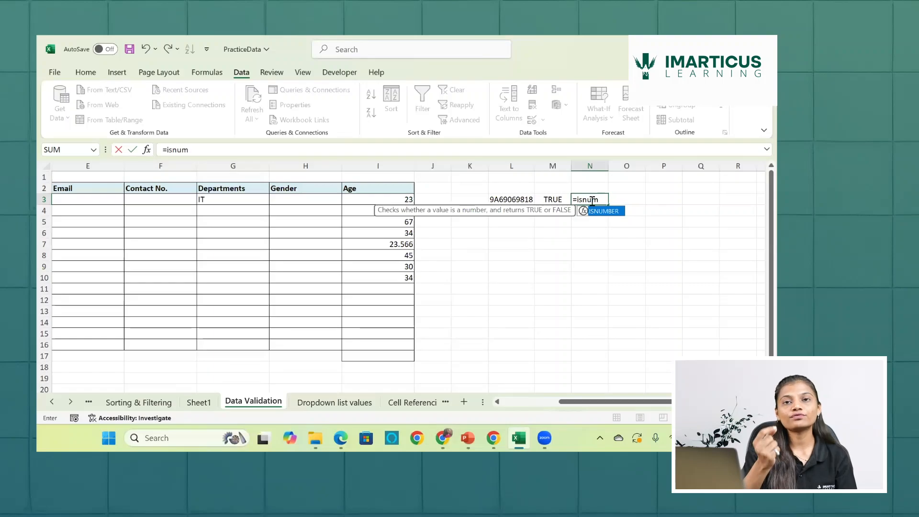
{"action": "key", "text": "Tab"}
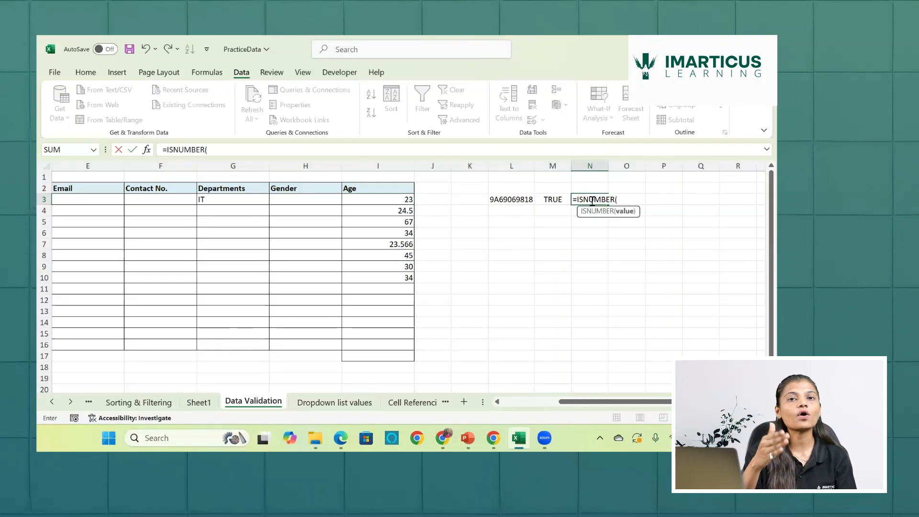
{"action": "left_click", "coordinate": [521, 199]}
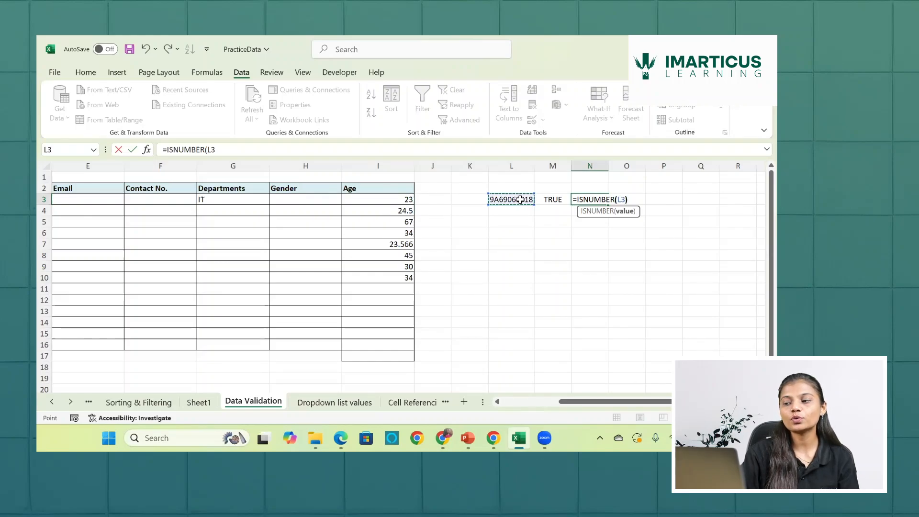
{"action": "key", "text": "Return"}
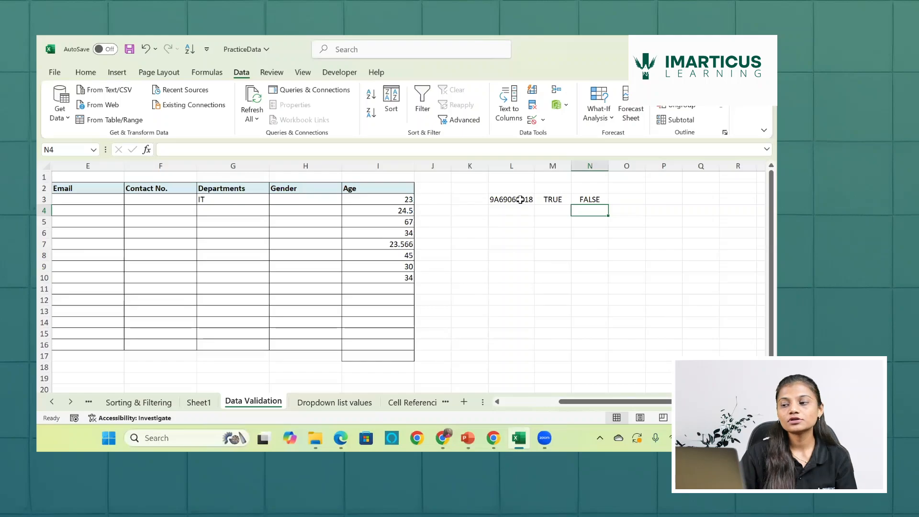
- Remove the letter A from the sample contact number in L3
{"action": "double_click", "coordinate": [511, 200]}
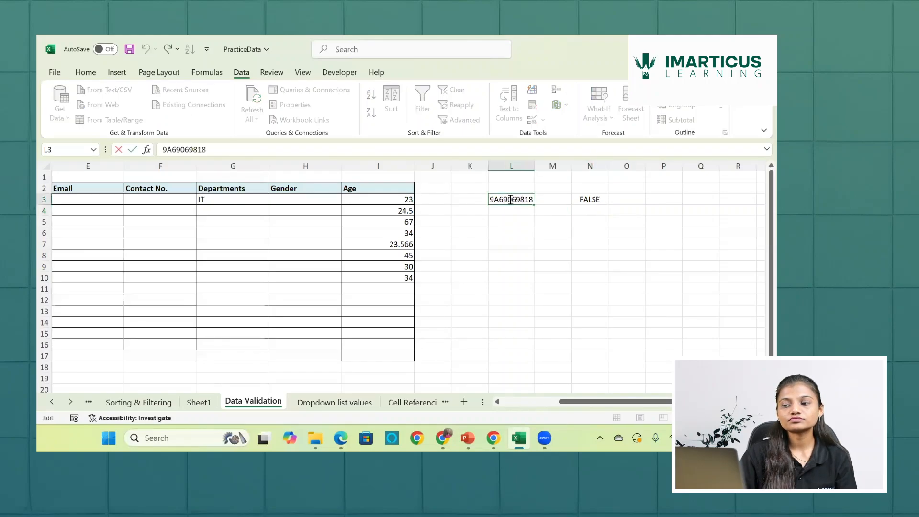
{"action": "left_click", "coordinate": [498, 199]}
{"action": "key", "text": "BackSpace"}
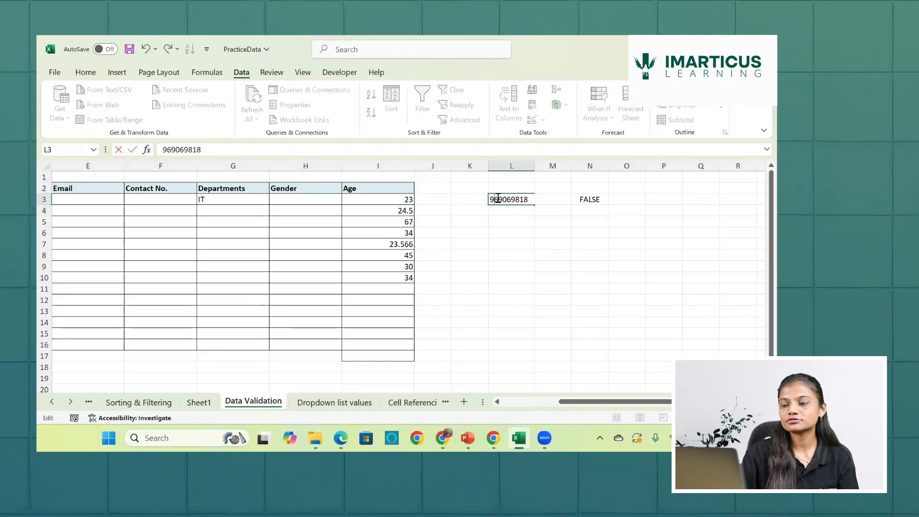
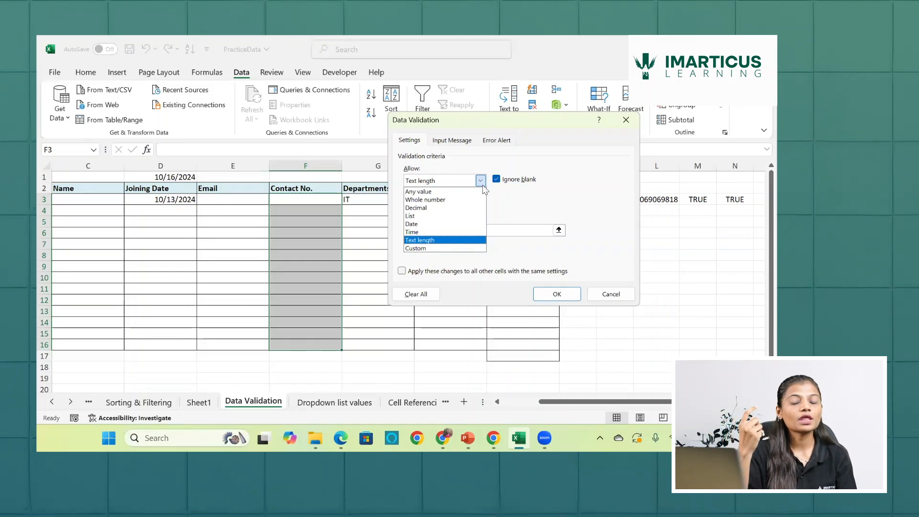
- Change the Contact No. validation criteria from text length to Custom and clear the existing formula
{"action": "left_click", "coordinate": [443, 249]}
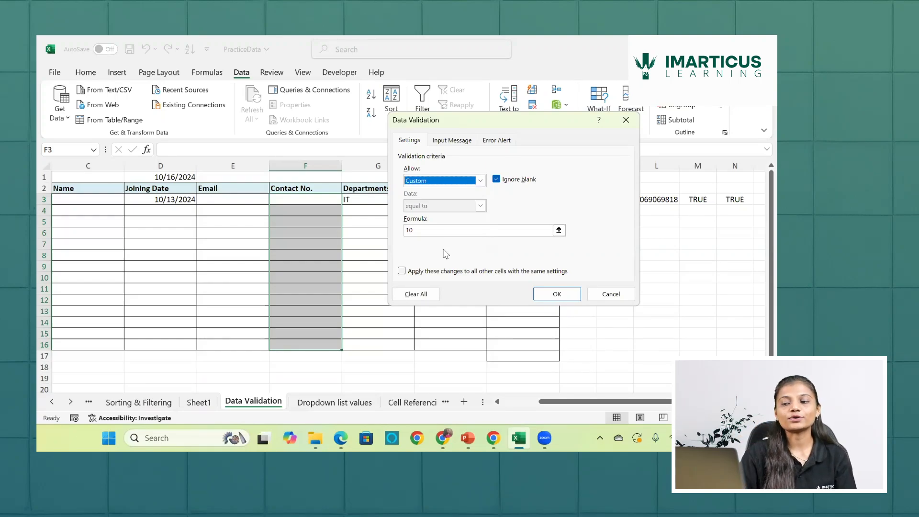
{"action": "left_click", "coordinate": [452, 229]}
{"action": "key", "text": "BackSpace"}
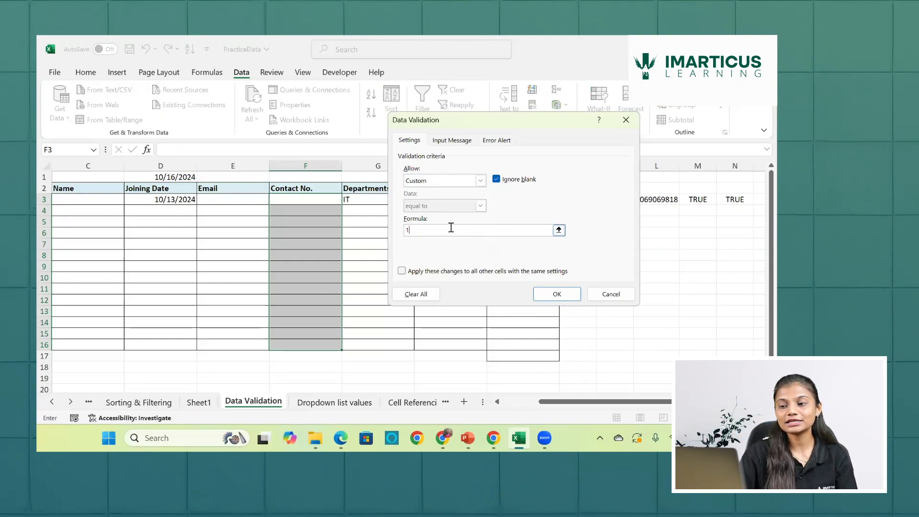
{"action": "key", "text": "BackSpace"}
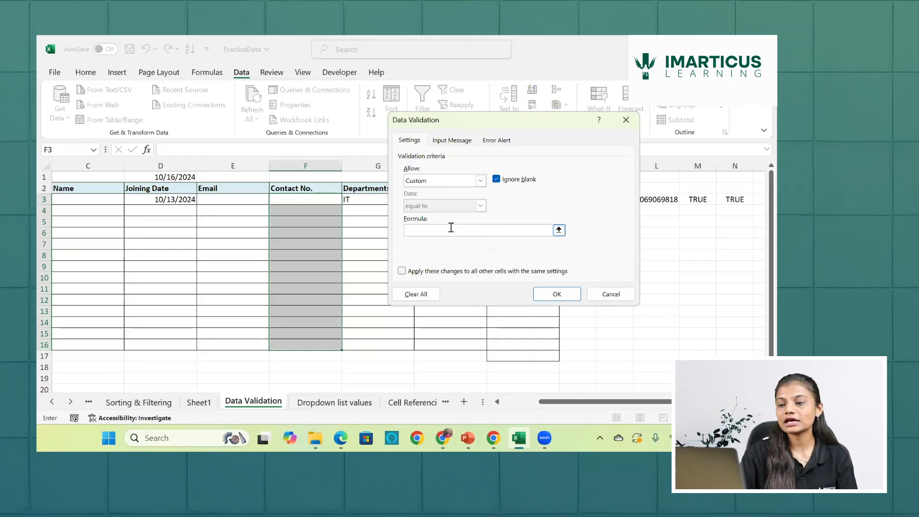
- Begin the custom validation formula as =AND(LEN(F3)=10 to require exactly ten characters
{"action": "type", "text": "="}
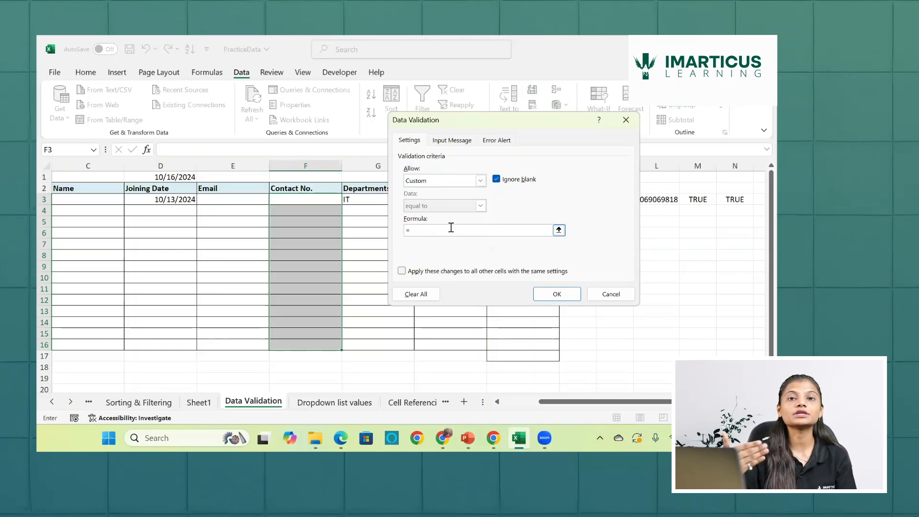
{"action": "type", "text": "a"}
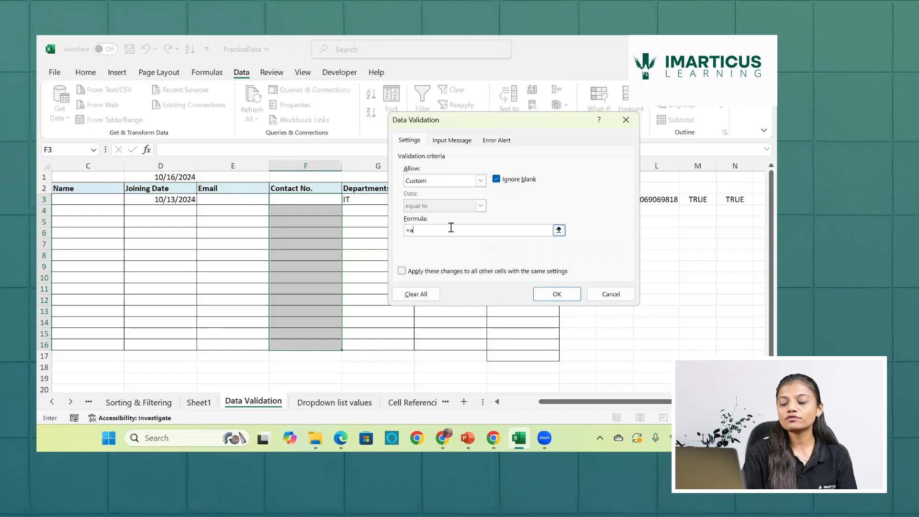
{"action": "type", "text": "nd"}
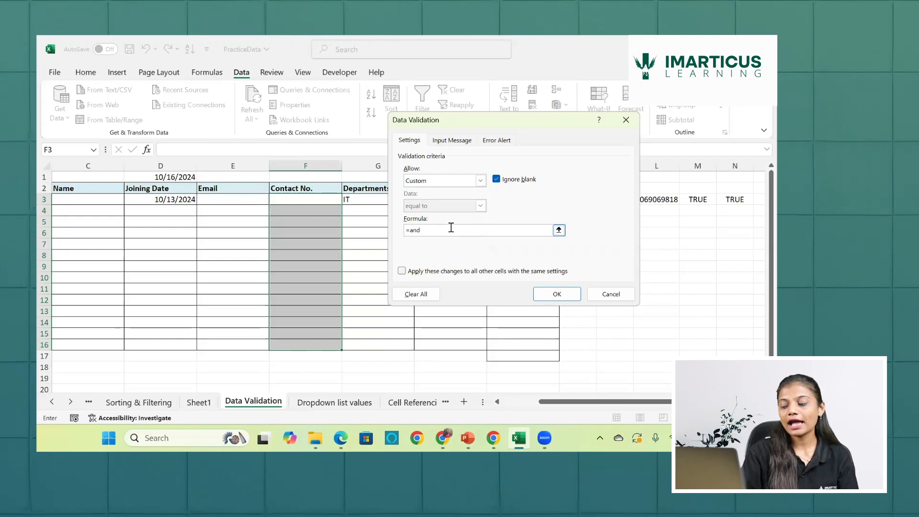
{"action": "type", "text": "("}
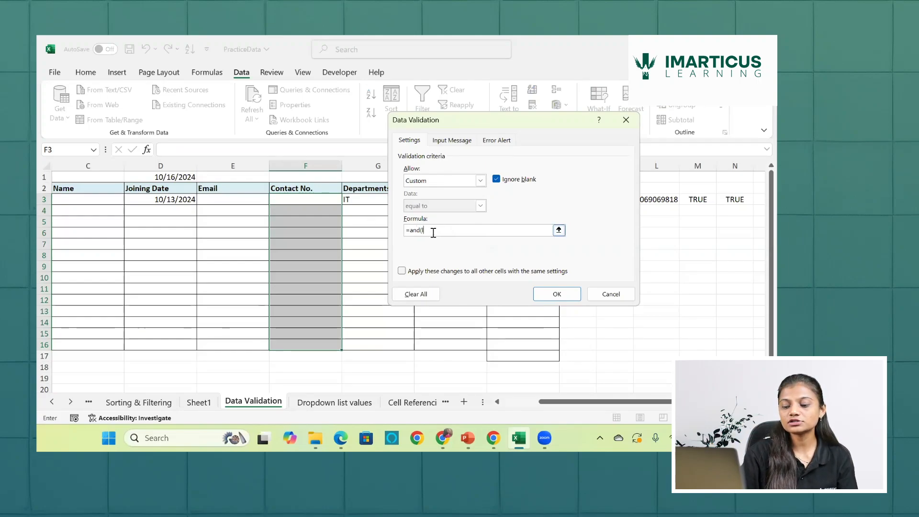
{"action": "type", "text": "len"}
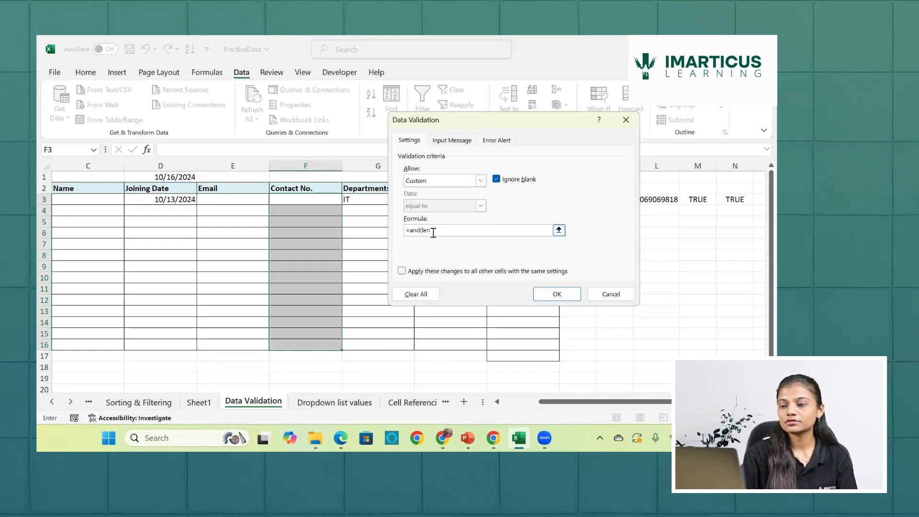
{"action": "type", "text": "("}
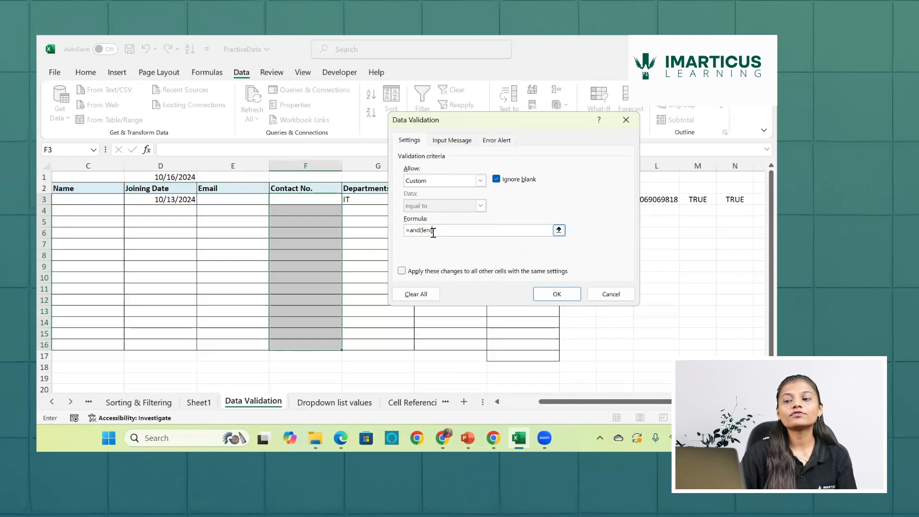
{"action": "left_click", "coordinate": [328, 202]}
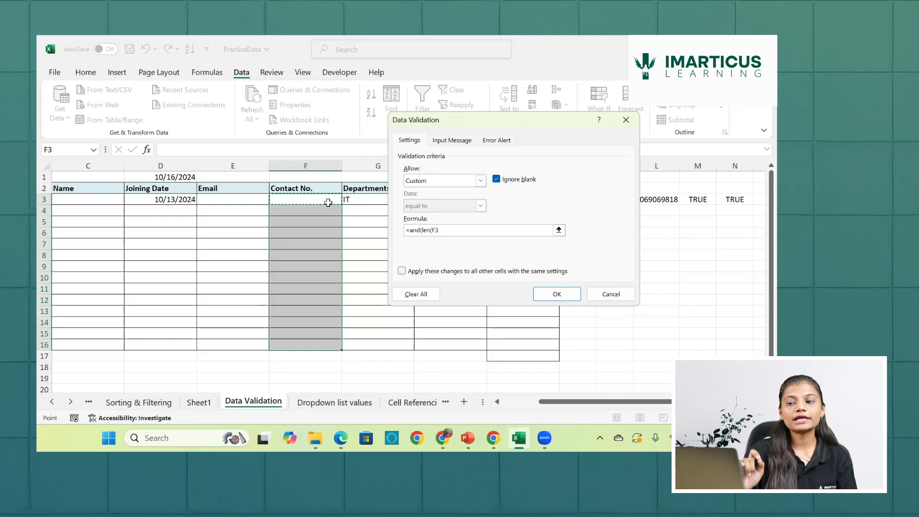
{"action": "type", "text": ")"}
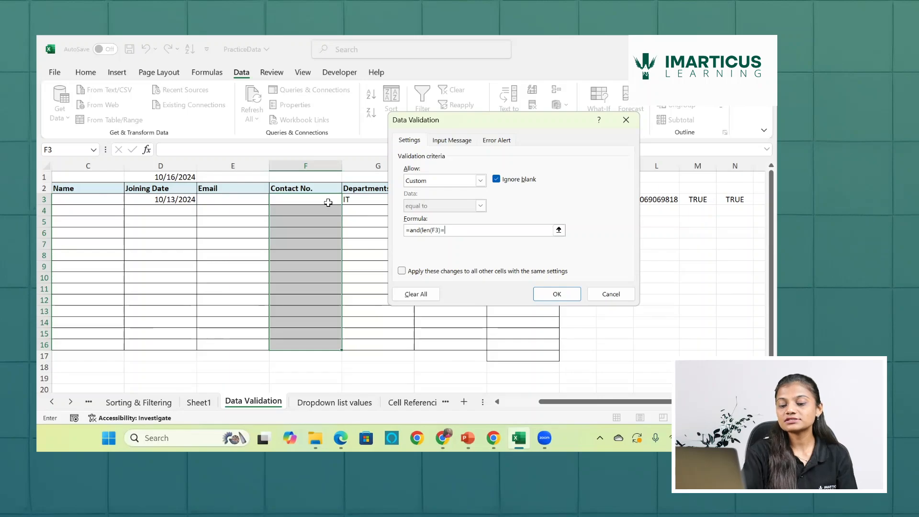
{"action": "type", "text": "=10"}
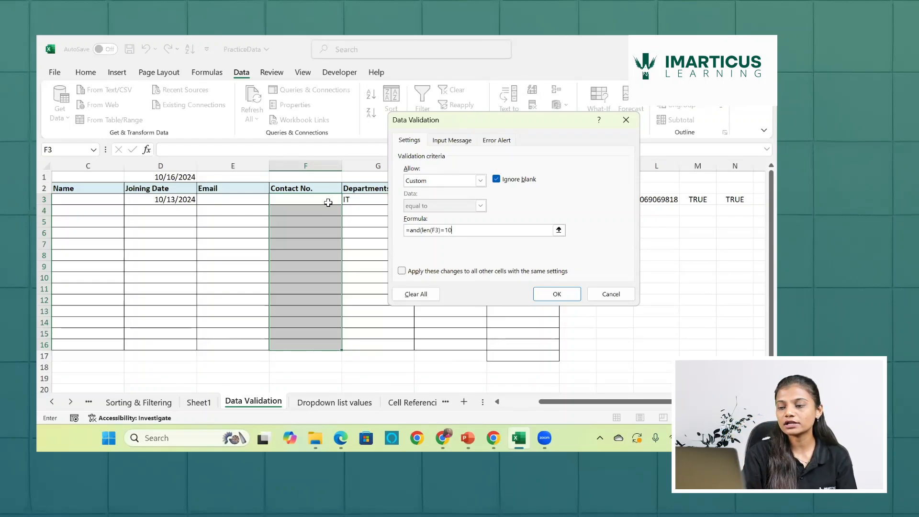
- Complete the validation formula with ,ISNUMBER(F3)) as the second AND condition and apply the rule to the Contact No. cells
{"action": "type", "text": ","}
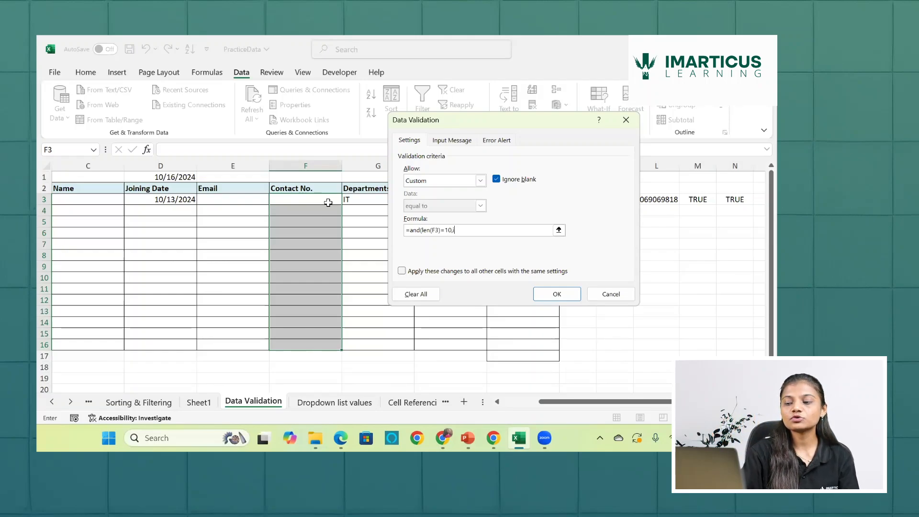
{"action": "type", "text": "is"}
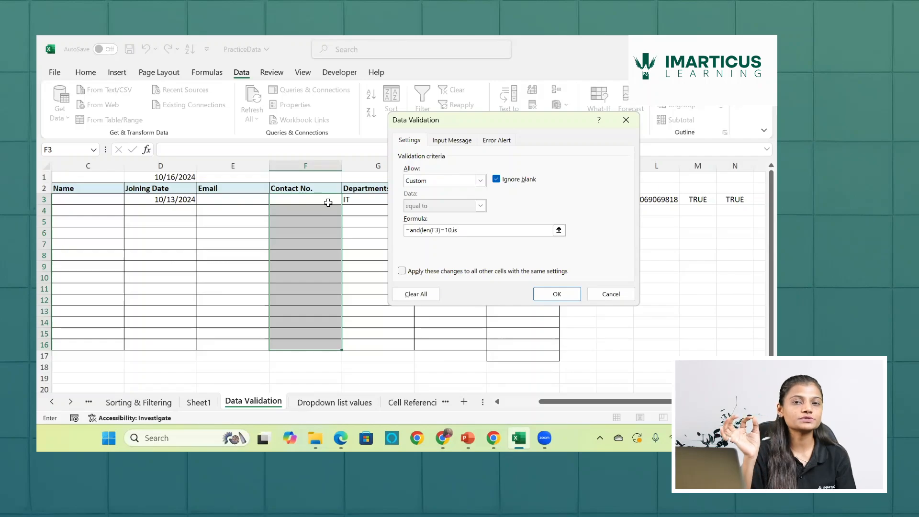
{"action": "type", "text": "number"}
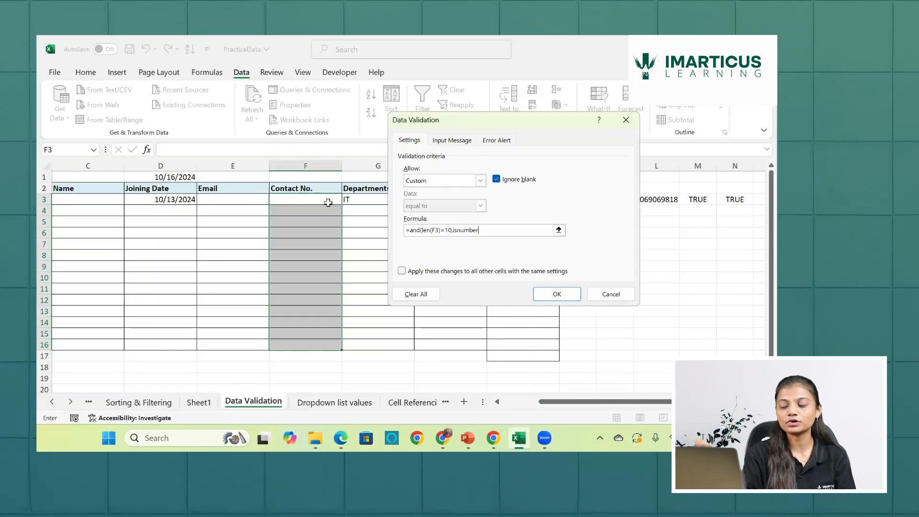
{"action": "type", "text": "("}
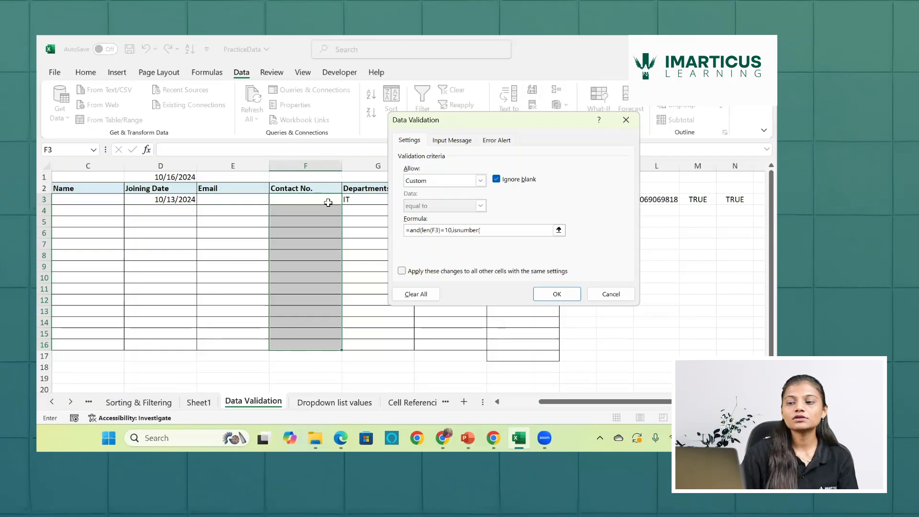
{"action": "left_click", "coordinate": [328, 202]}
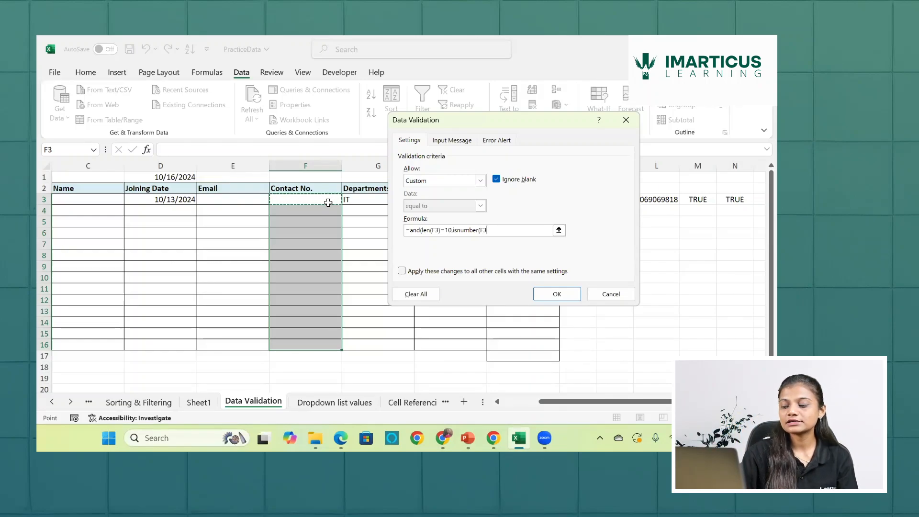
{"action": "type", "text": ")"}
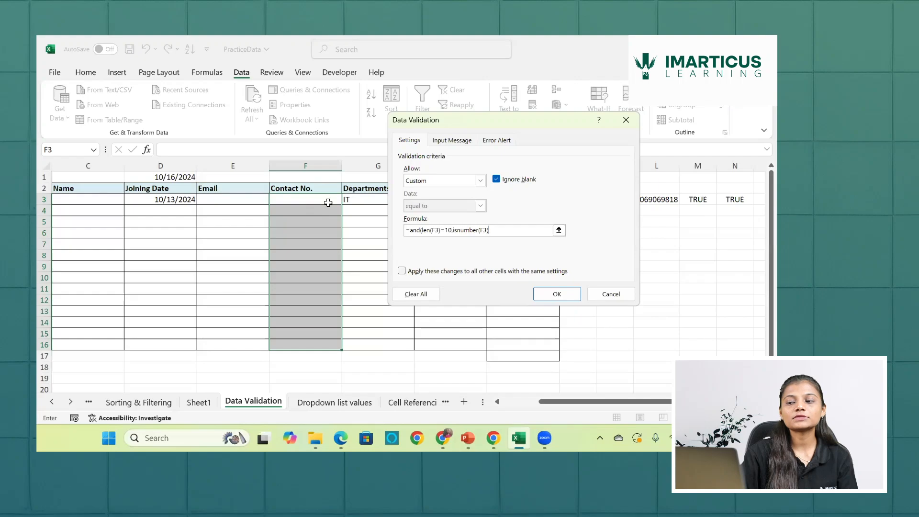
{"action": "type", "text": ")"}
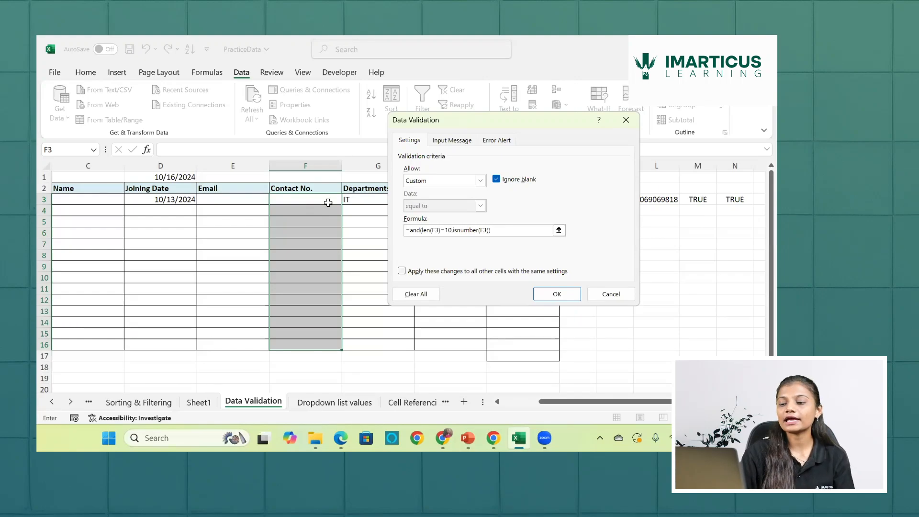
{"action": "left_click", "coordinate": [555, 292]}
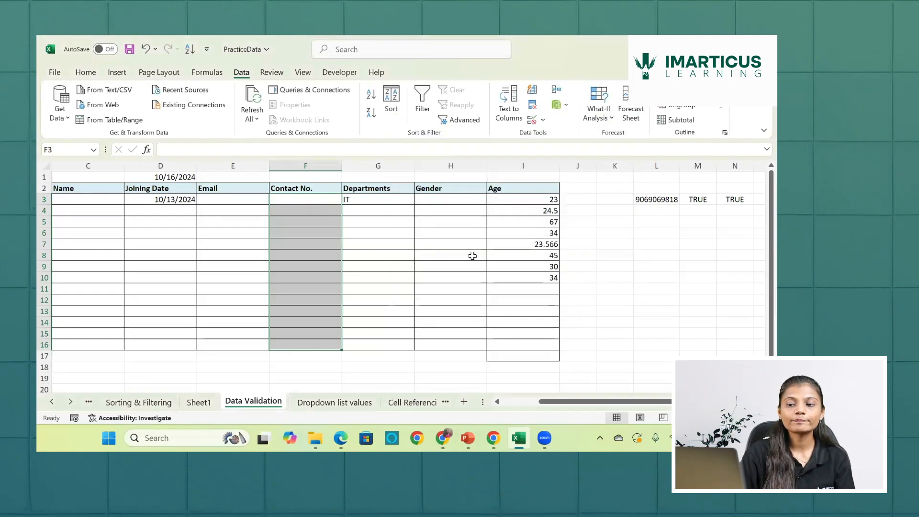
- Test the rule by trying to enter a nine-digit contact number in F3
{"action": "left_click", "coordinate": [295, 196]}
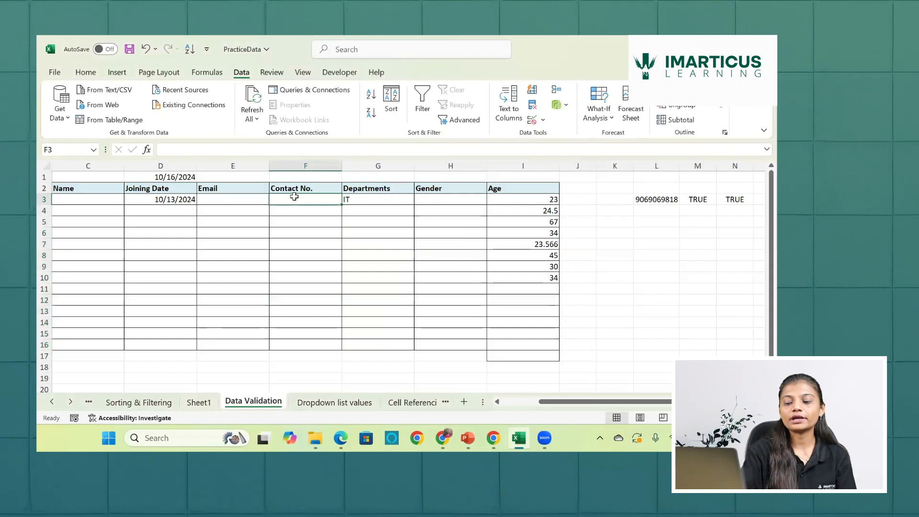
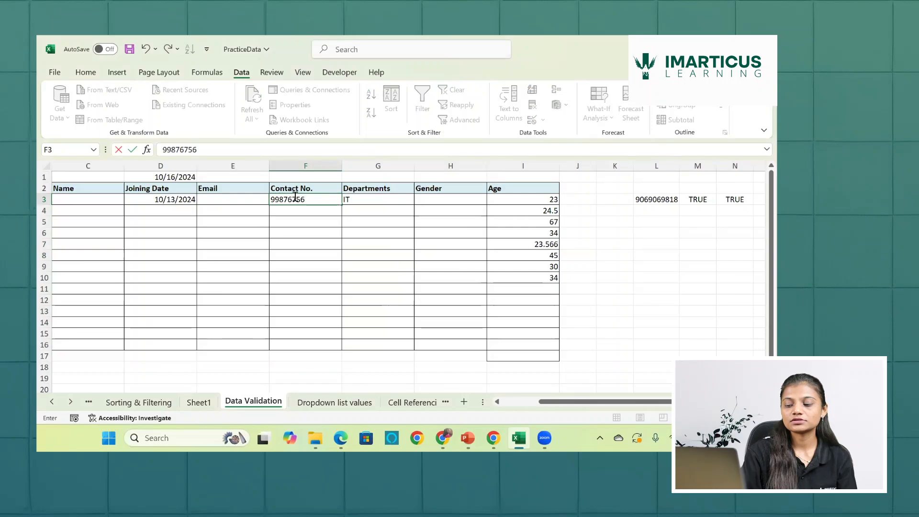
{"action": "key", "text": "Return"}
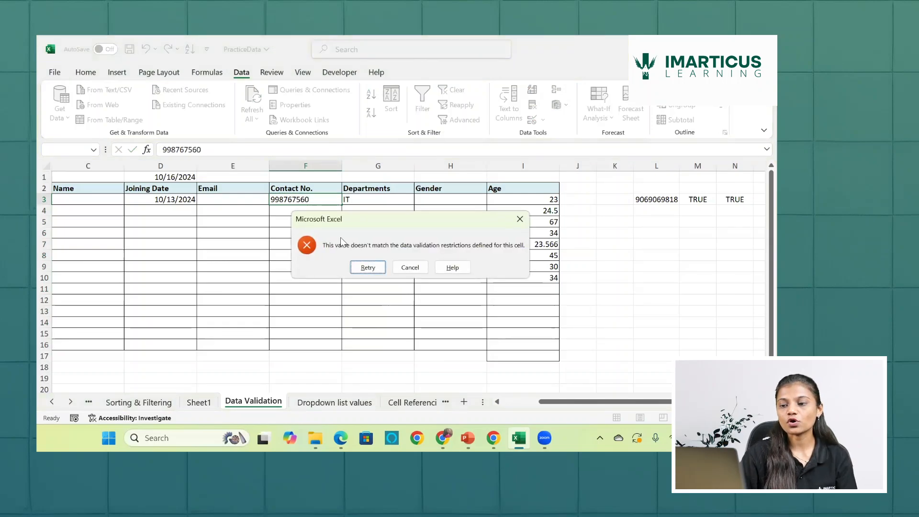
- Retry the F3 entry, appending the digit 4 to make it a ten-digit contact number
{"action": "left_click", "coordinate": [368, 267]}
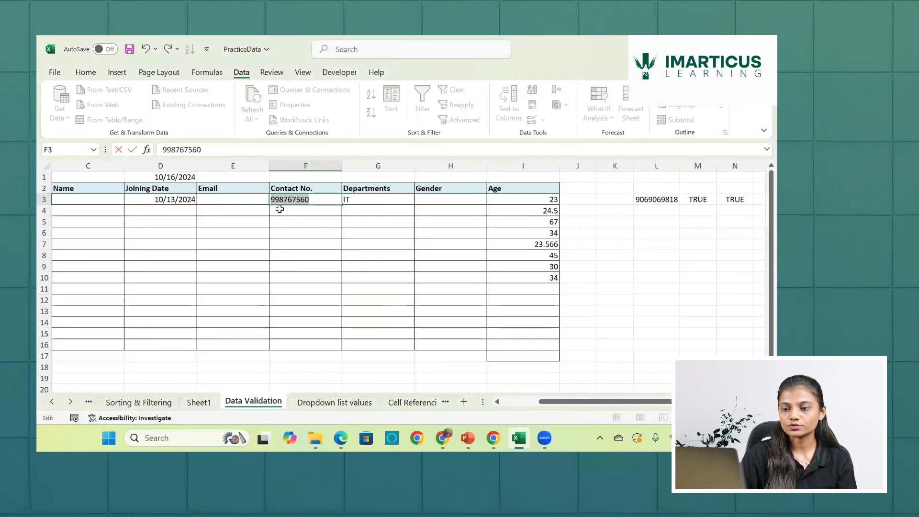
{"action": "left_click", "coordinate": [312, 201]}
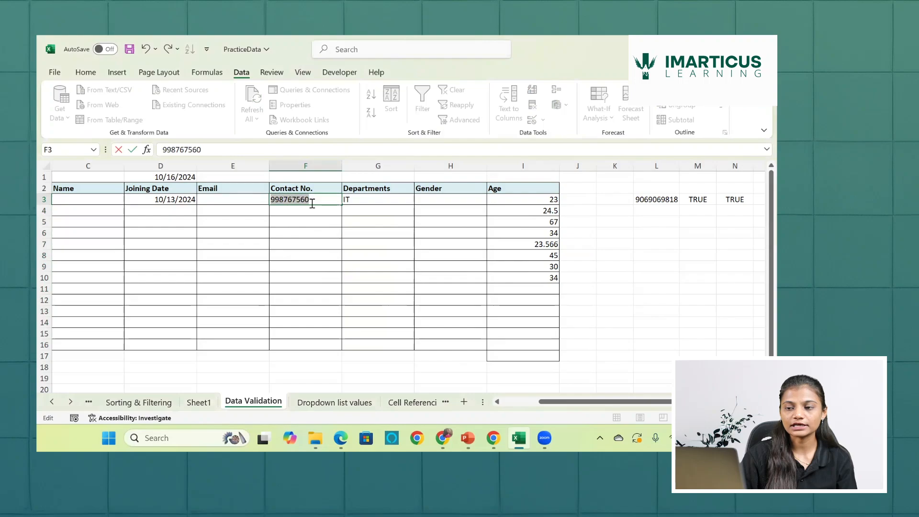
{"action": "type", "text": "4"}
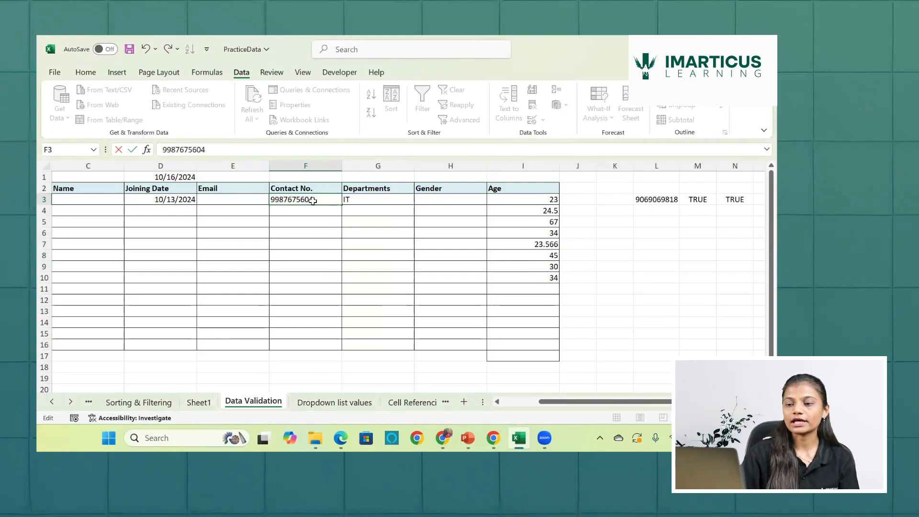
{"action": "key", "text": "Return"}
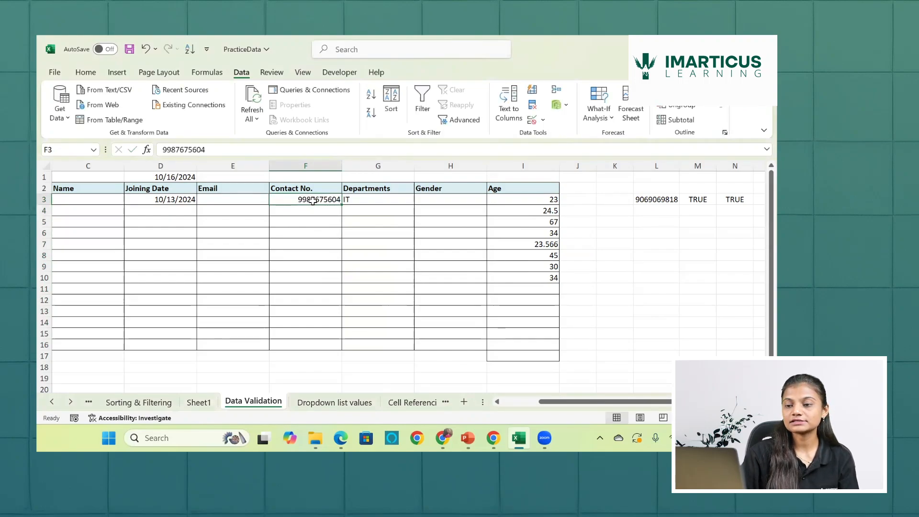
- Clear the contact number in F3 and try to enter the ten-character text Aertrt5565 instead
{"action": "key", "text": "Delete"}
{"action": "type", "text": "A"}
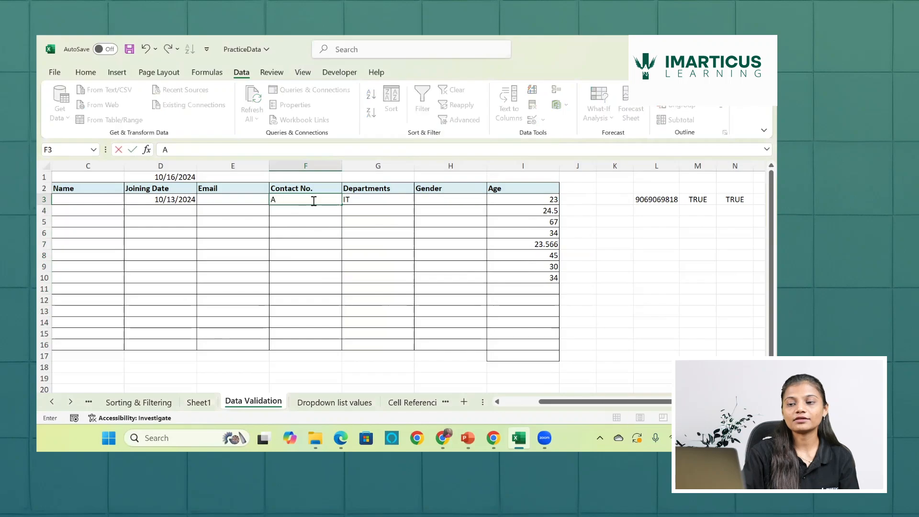
{"action": "type", "text": "ertrt556"}
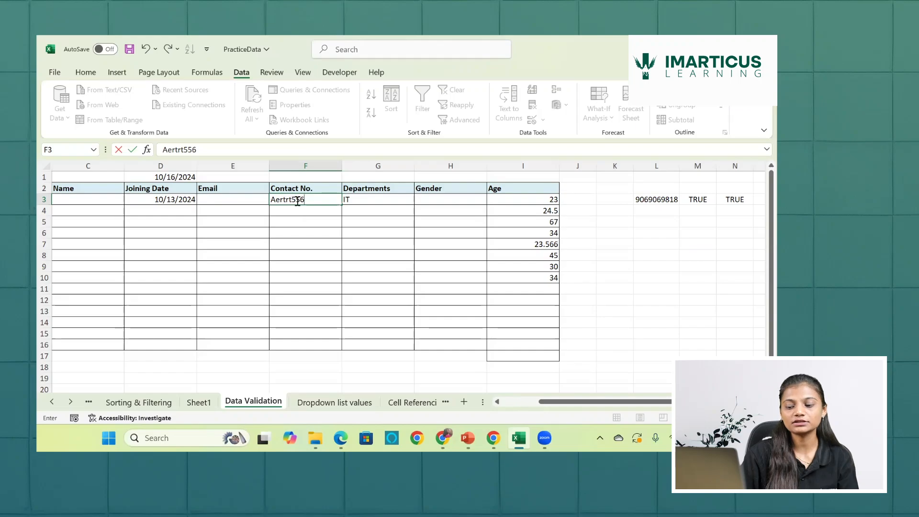
{"action": "type", "text": "5"}
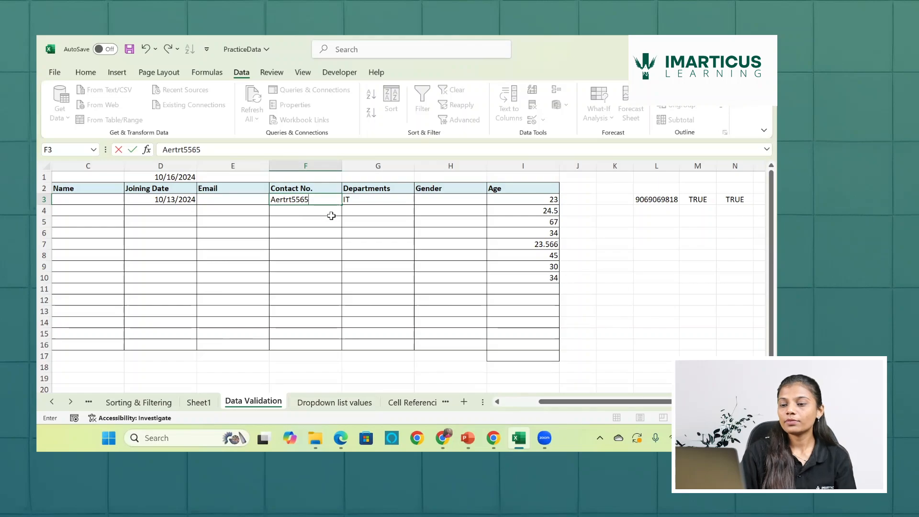
{"action": "key", "text": "Return"}
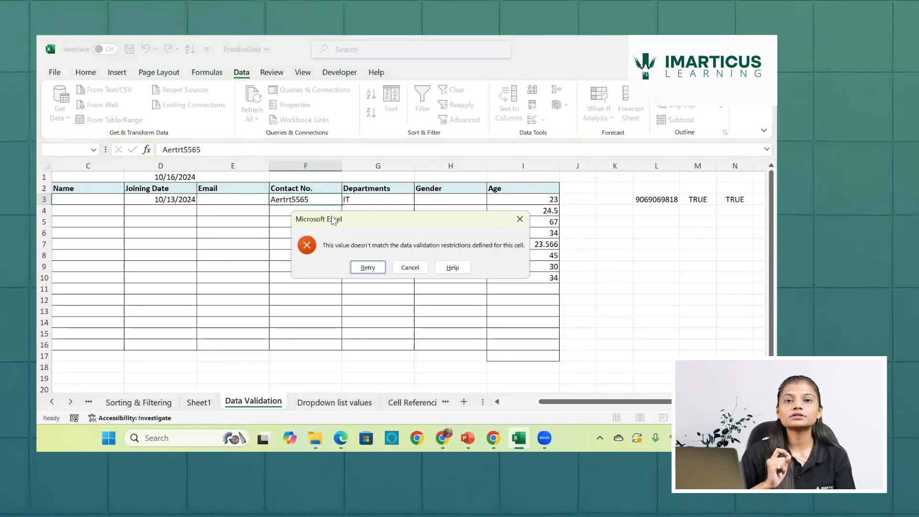
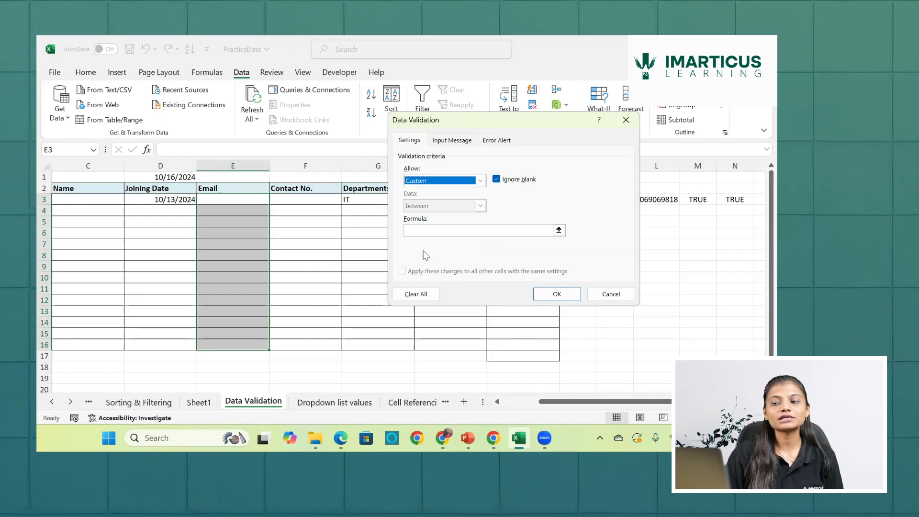
{"action": "left_click", "coordinate": [436, 230]}
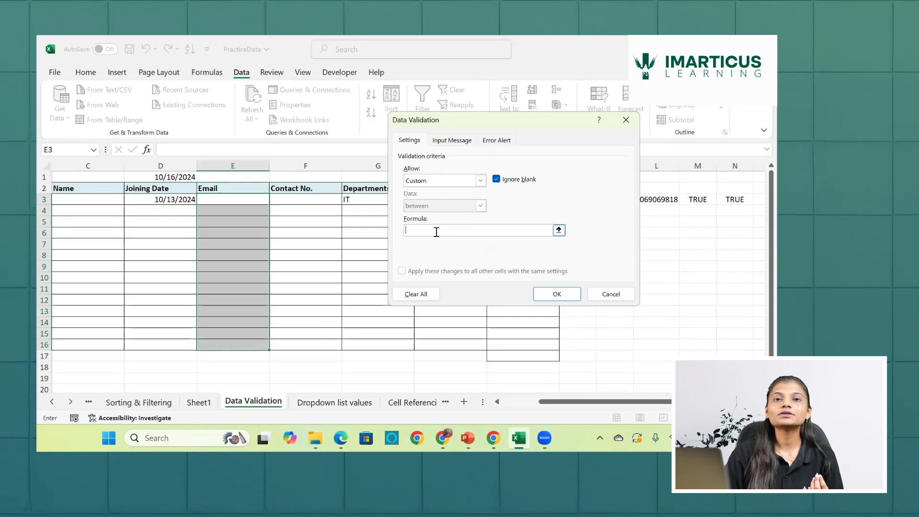
{"action": "type", "text": "="}
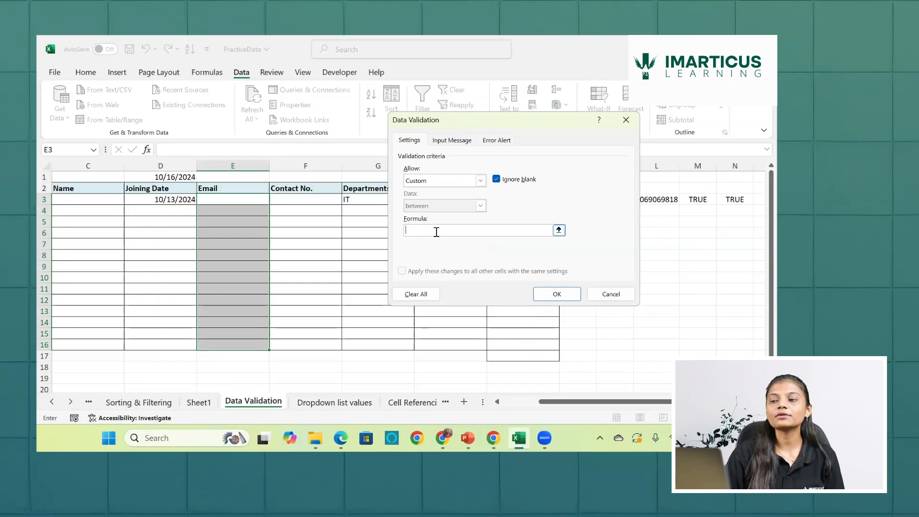
{"action": "left_click", "coordinate": [625, 121]}
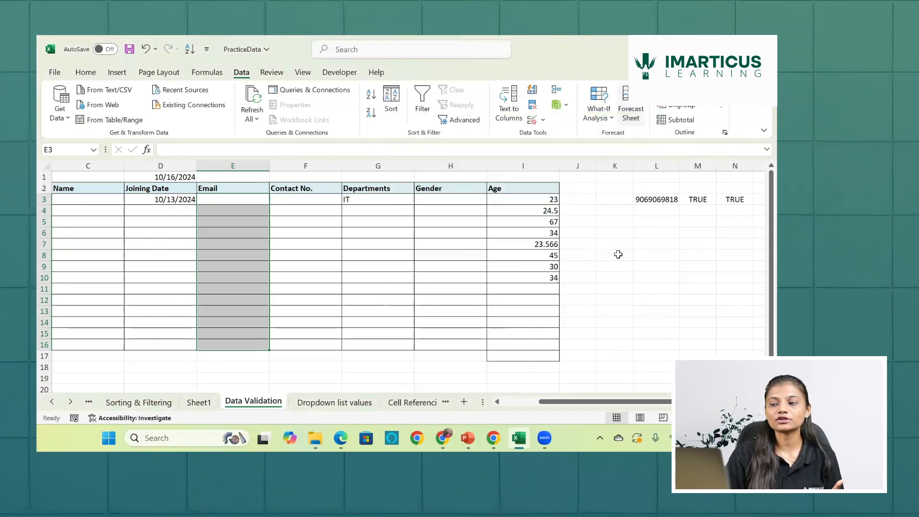
- Start a FIND formula in cell K7 to read the function's description, and clear the function name again
{"action": "left_click", "coordinate": [626, 244]}
{"action": "type", "text": "="}
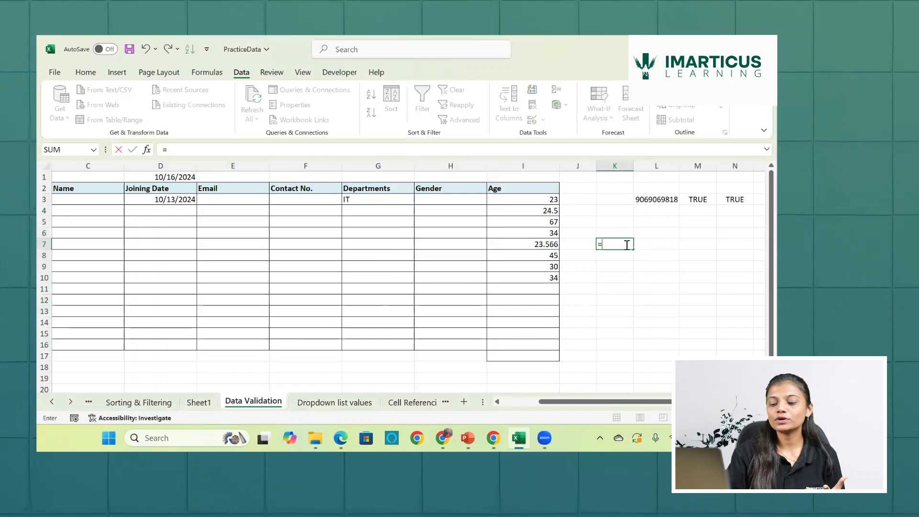
{"action": "type", "text": "find"}
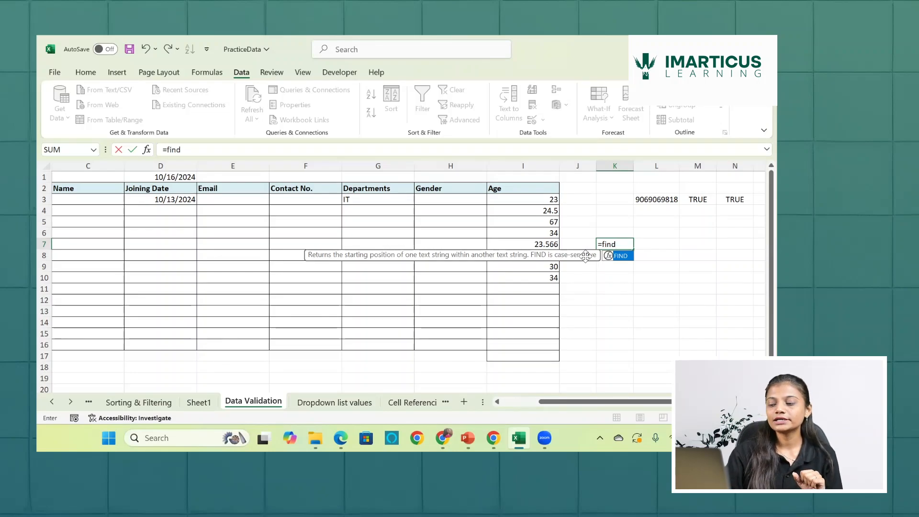
{"action": "key", "text": "BackSpace"}
{"action": "key", "text": "BackSpace"}
{"action": "key", "text": "BackSpace"}
{"action": "key", "text": "BackSpace"}
{"action": "key", "text": "BackSpace"}
- Start a SEARCH formula in K7 to compare its description with FIND, and empty the cell
{"action": "type", "text": "="}
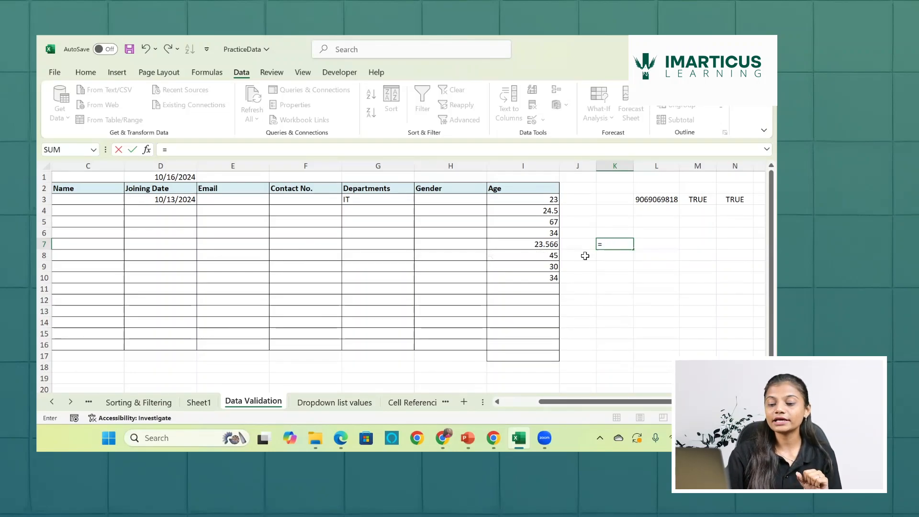
{"action": "type", "text": "searc"}
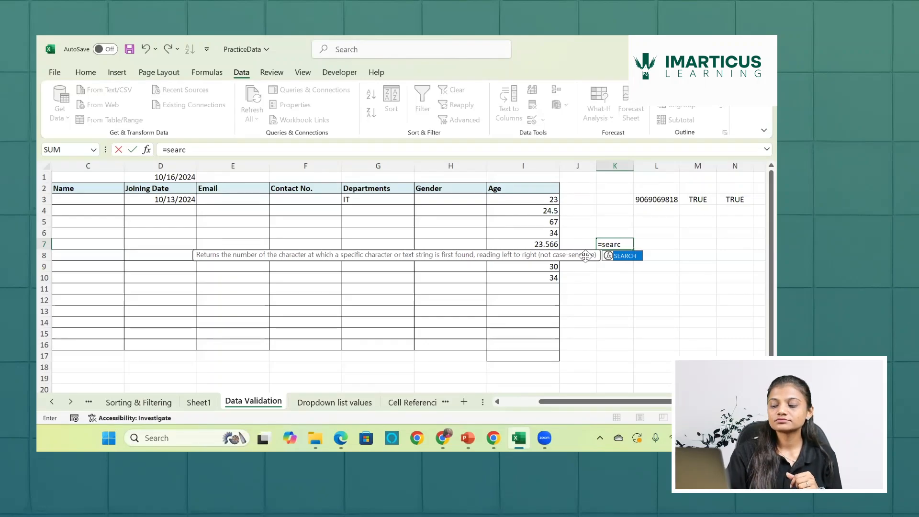
{"action": "key", "text": "BackSpace"}
{"action": "key", "text": "BackSpace"}
{"action": "key", "text": "BackSpace"}
{"action": "key", "text": "BackSpace"}
{"action": "key", "text": "BackSpace"}
{"action": "key", "text": "BackSpace"}
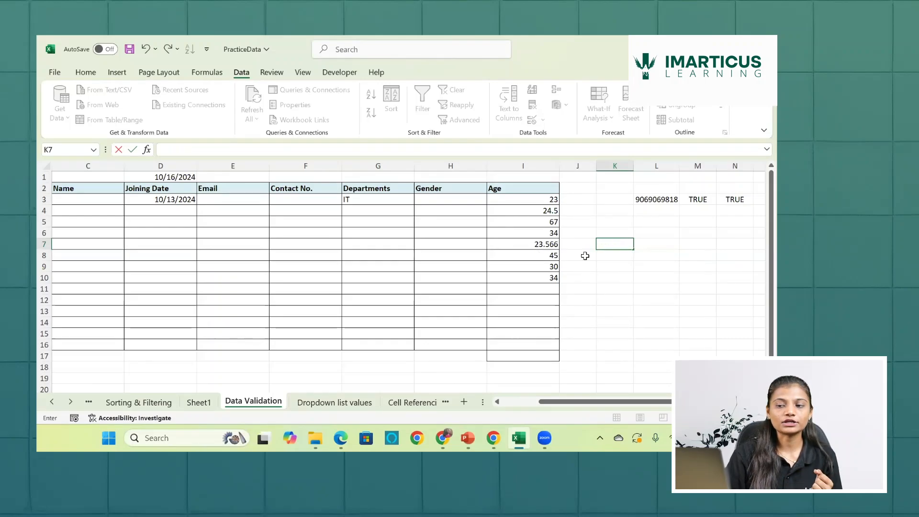
- Select the Email cells E3:E16 and set their data validation to allow Custom criteria
{"action": "left_click", "coordinate": [233, 199]}
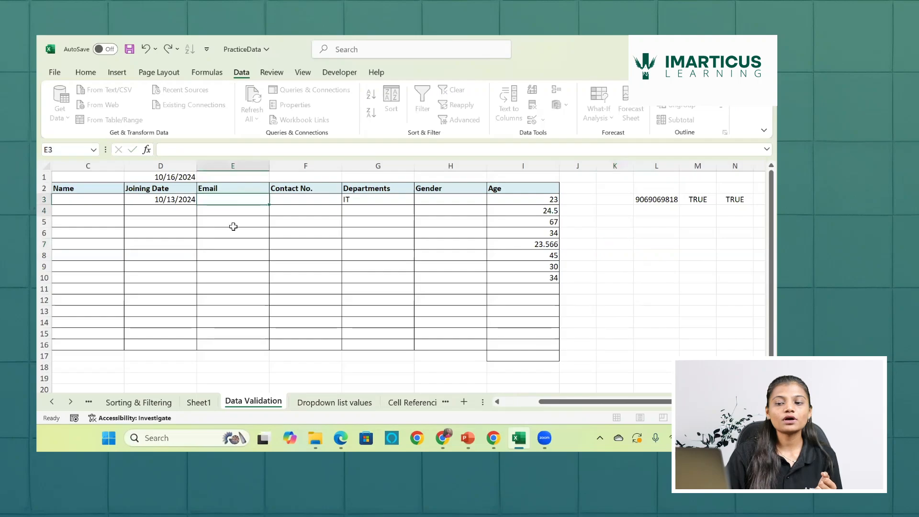
{"action": "left_click_drag", "start_coordinate": [233, 227], "coordinate": [233, 355]}
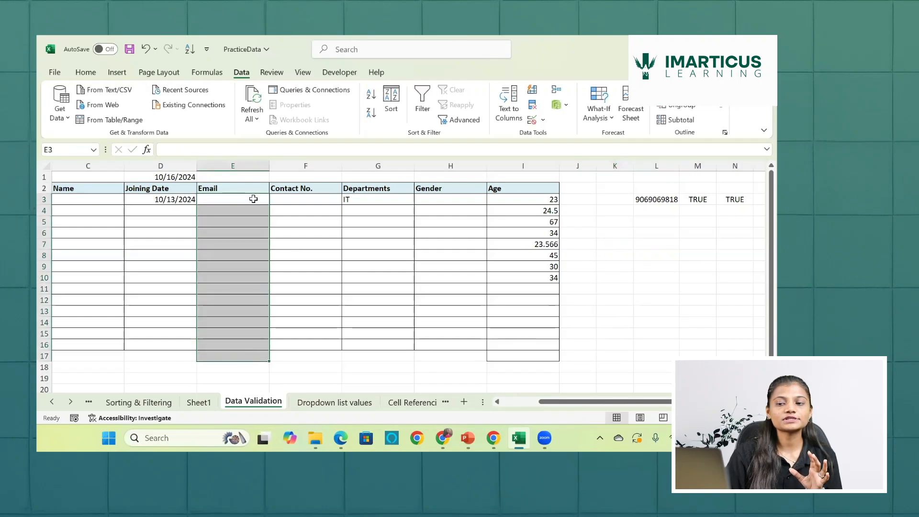
{"action": "left_click_drag", "start_coordinate": [252, 198], "coordinate": [250, 345]}
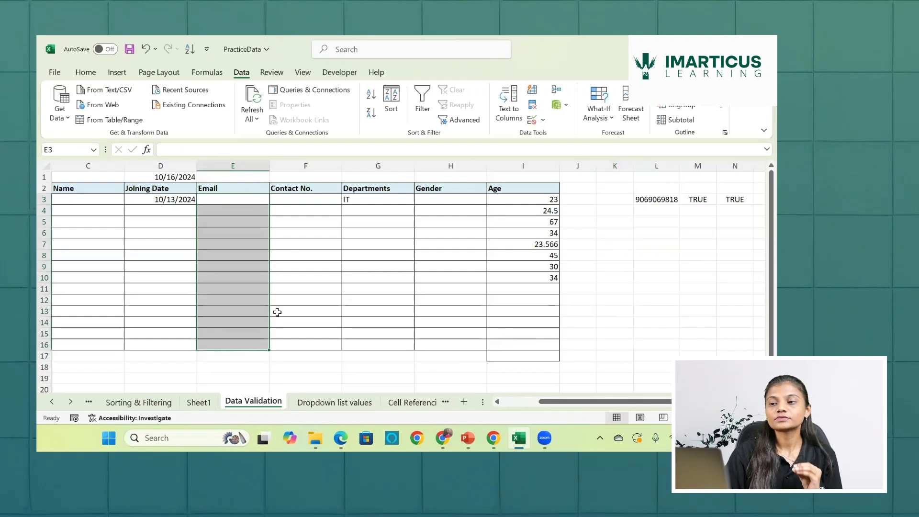
{"action": "left_click", "coordinate": [532, 119]}
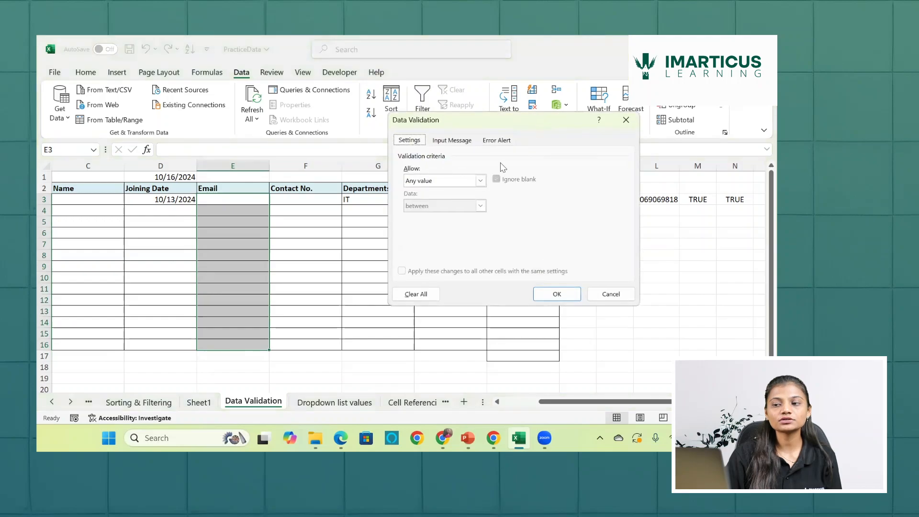
{"action": "left_click", "coordinate": [480, 181]}
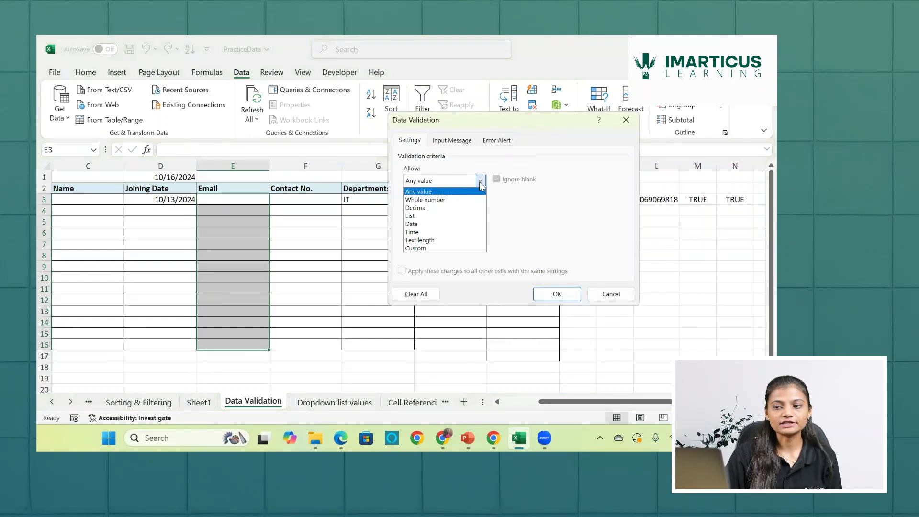
{"action": "left_click", "coordinate": [454, 250]}
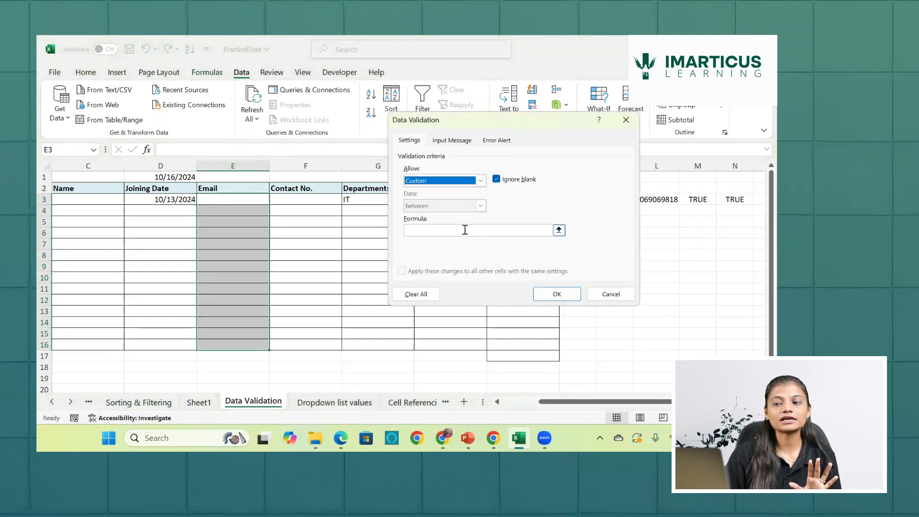
{"action": "left_click", "coordinate": [465, 230]}
{"action": "type", "text": "="}
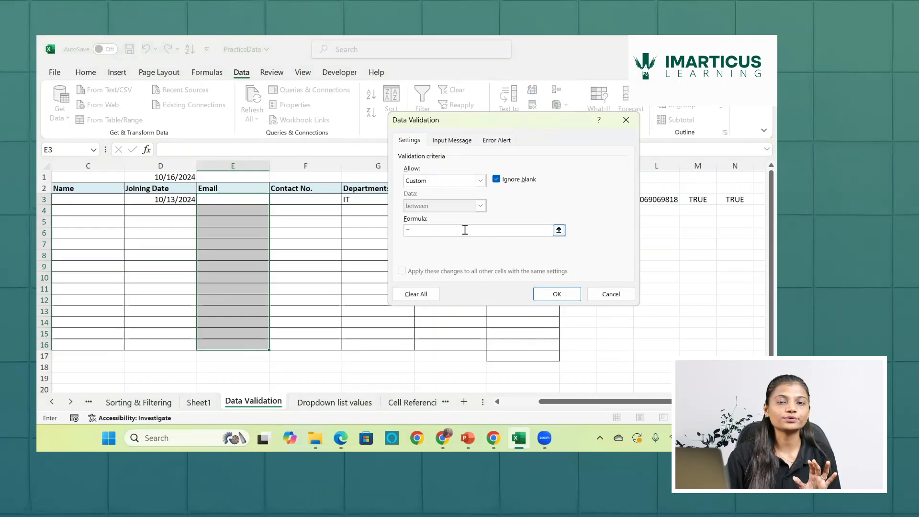
{"action": "type", "text": "fin"}
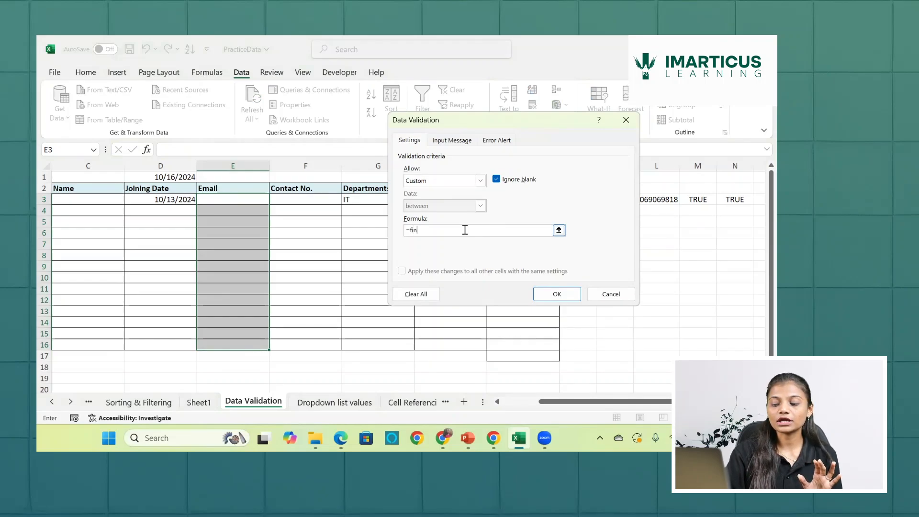
{"action": "type", "text": "d"}
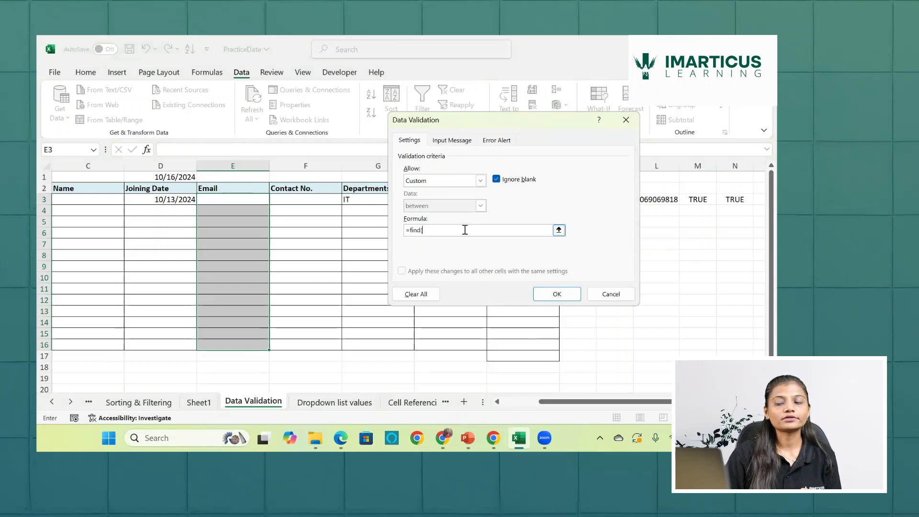
{"action": "type", "text": "("}
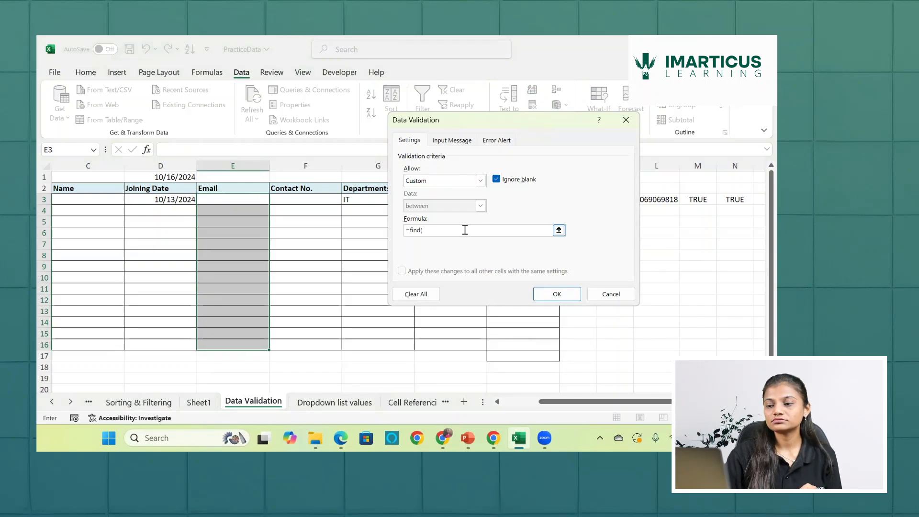
{"action": "type", "text": "\""}
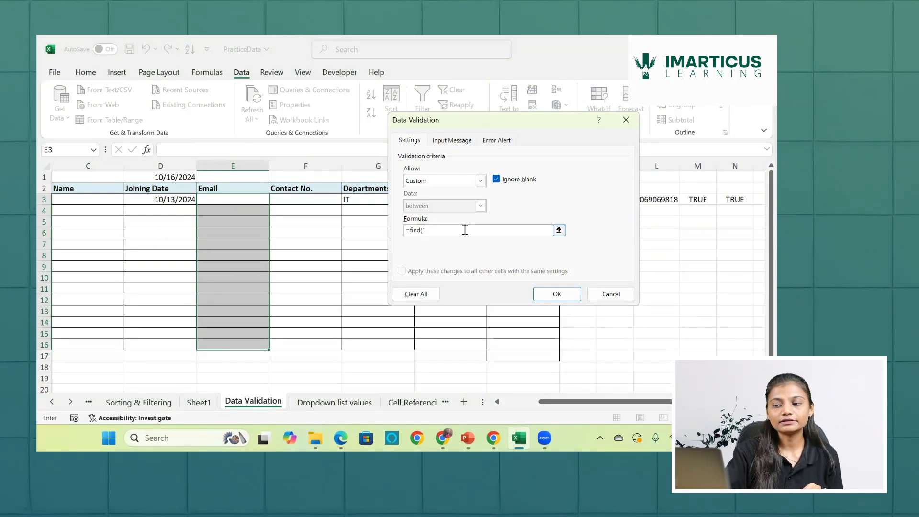
{"action": "type", "text": "@"}
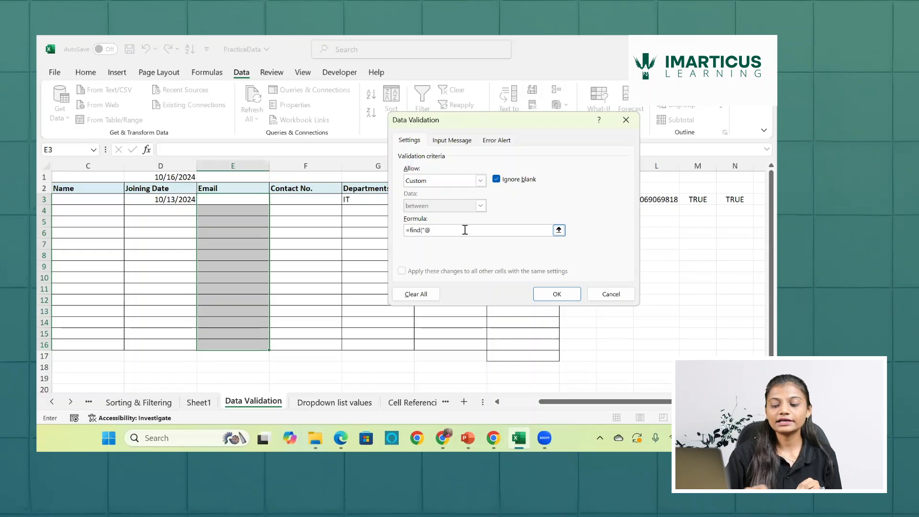
{"action": "type", "text": "x"}
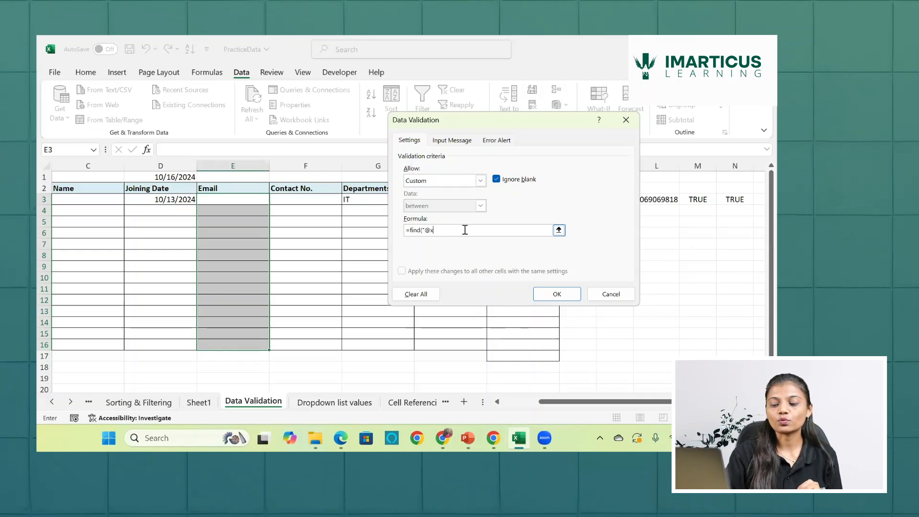
{"action": "type", "text": "yz"}
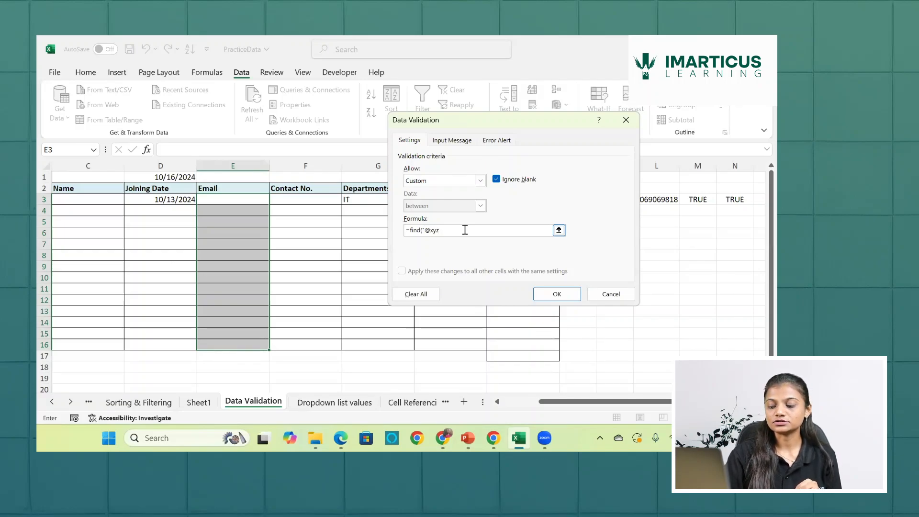
{"action": "type", "text": ".com"}
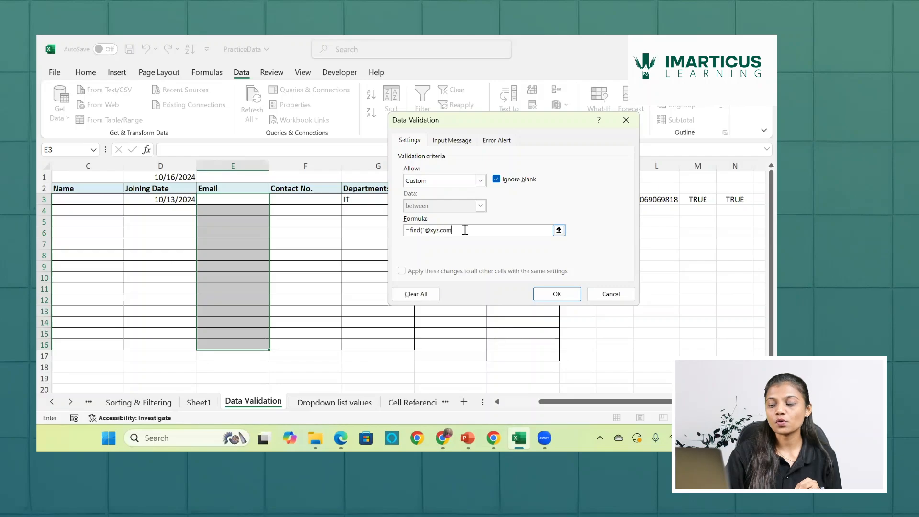
{"action": "type", "text": "\","}
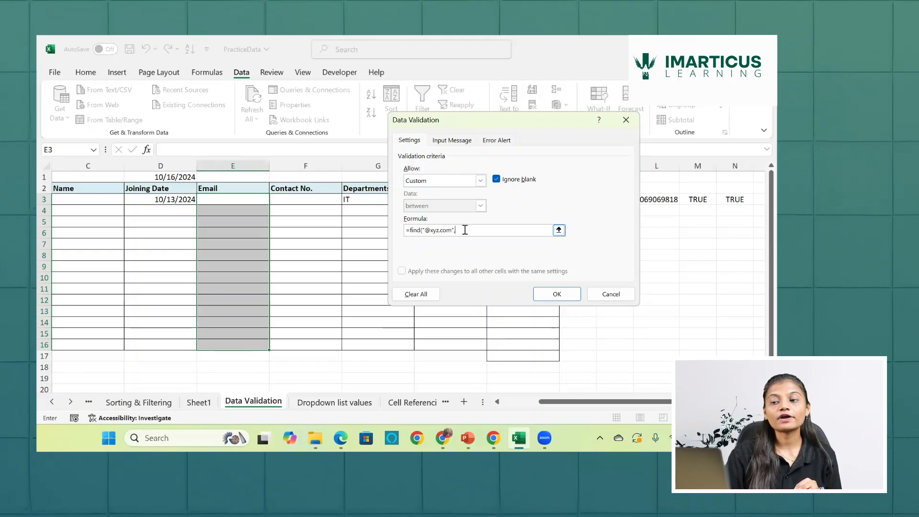
- Complete the formula with E3 as the cell to search in and apply the rule, continuing past the error prompt
{"action": "left_click", "coordinate": [257, 199]}
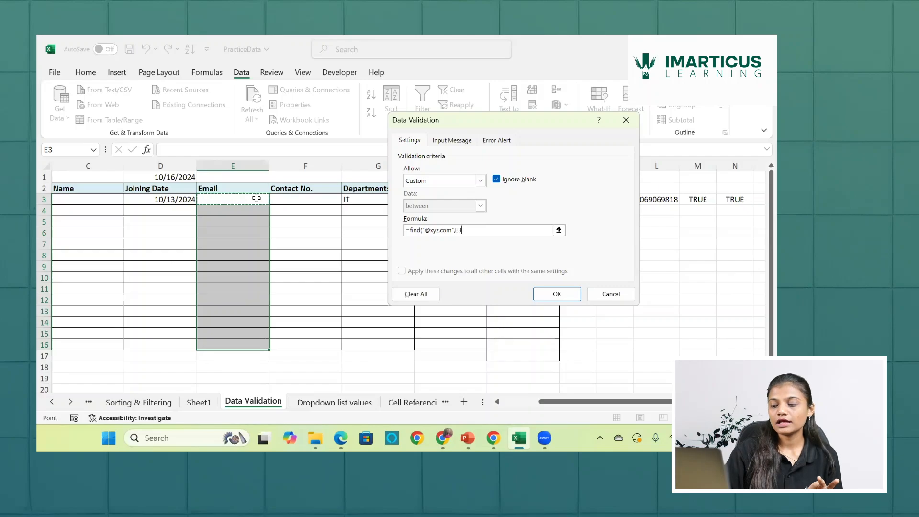
{"action": "key", "text": "Return"}
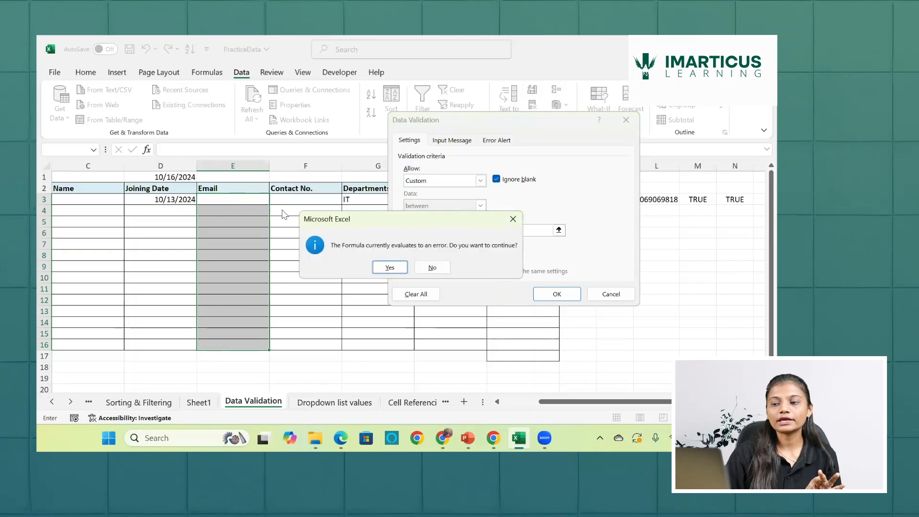
{"action": "left_click", "coordinate": [390, 268]}
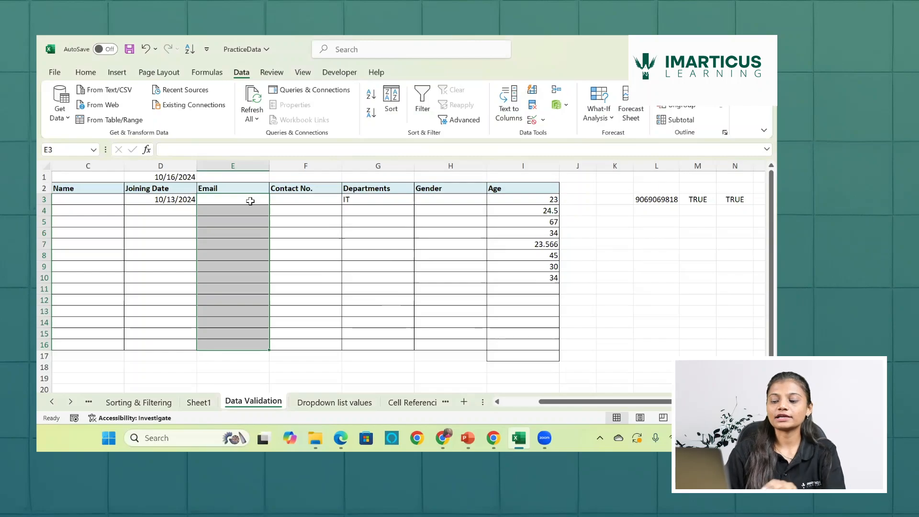
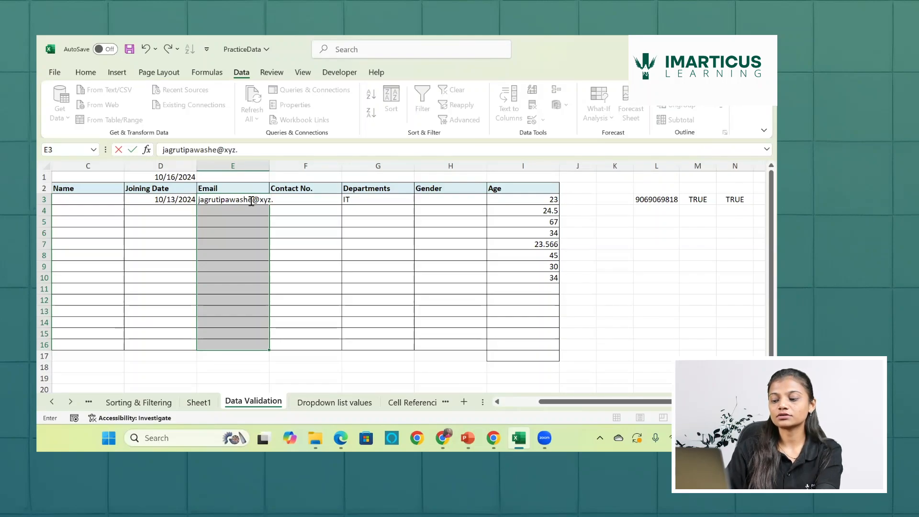
- Test the Email rule by entering an e-mail address with the xyz.com domain in E3
{"action": "key", "text": "Return"}
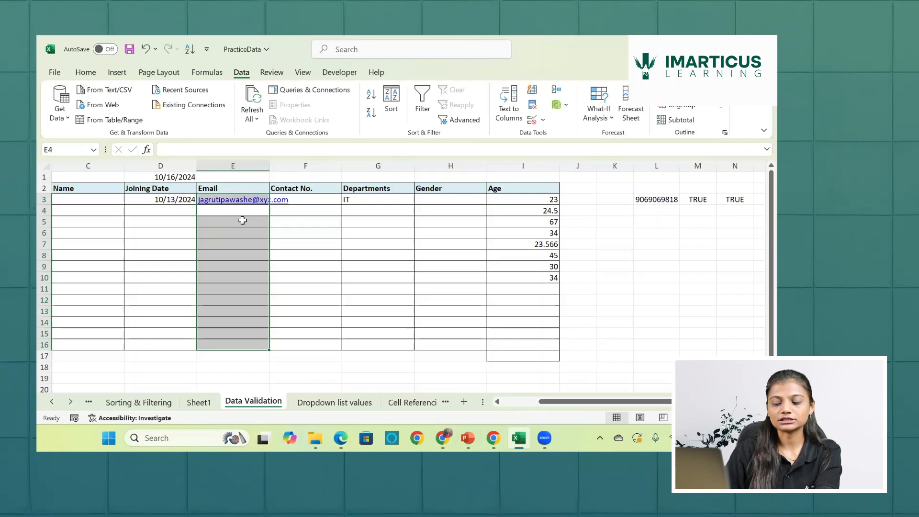
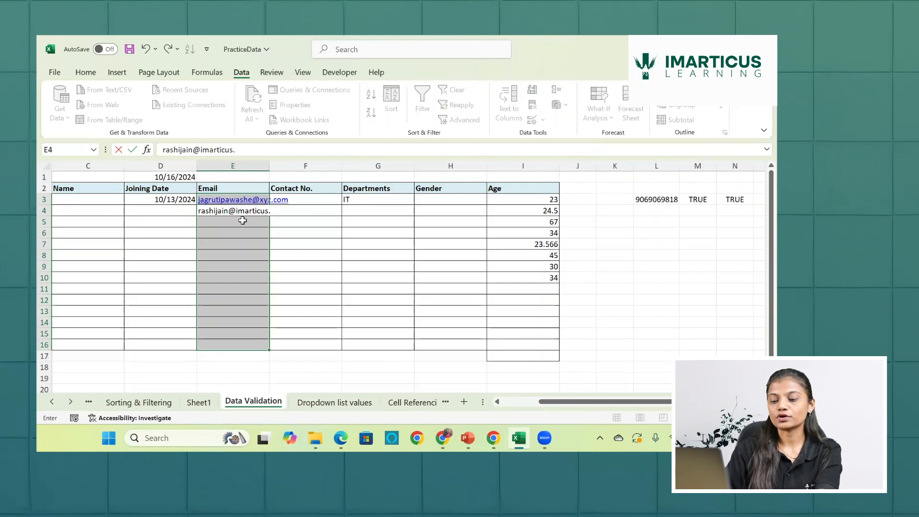
- Try to enter an e-mail address with the imarticus.com domain in E4 to test the rule
{"action": "key", "text": "Return"}
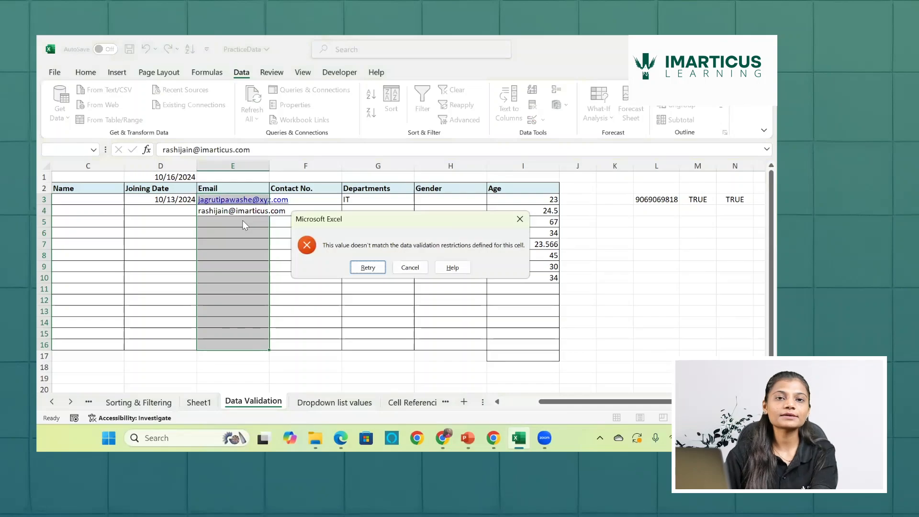
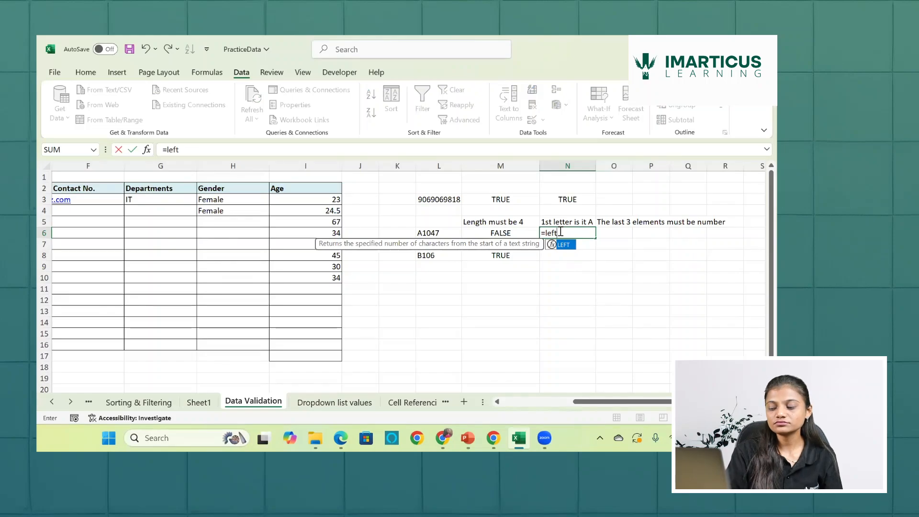
- Complete the LEFT formula in N6 with L6 as its text argument and enter it
{"action": "type", "text": "("}
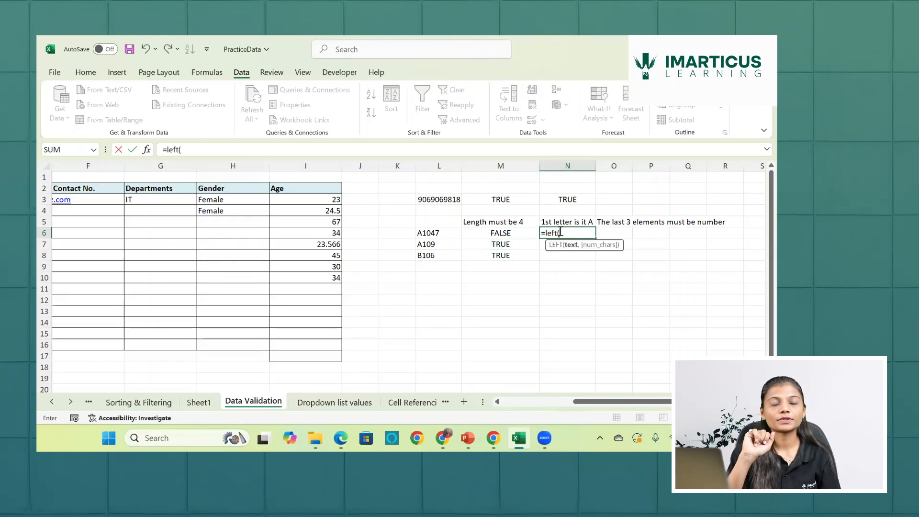
{"action": "left_click", "coordinate": [446, 232]}
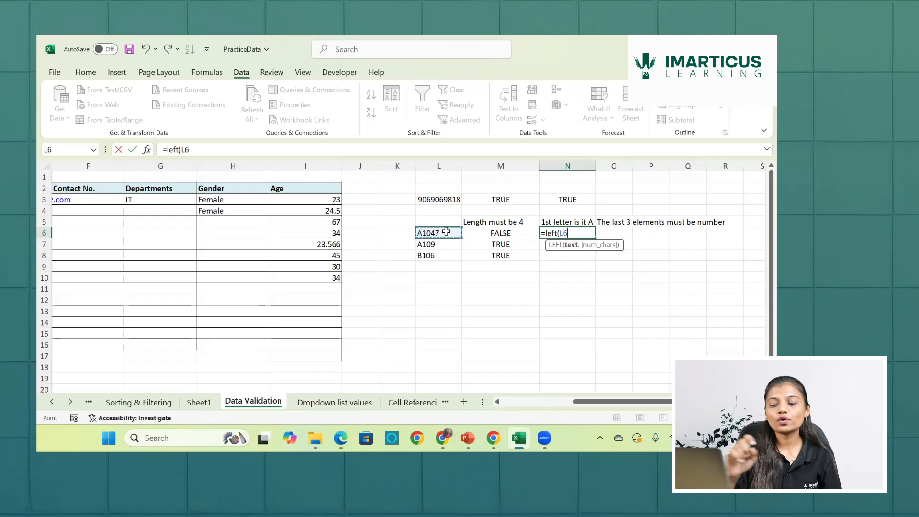
{"action": "type", "text": ")"}
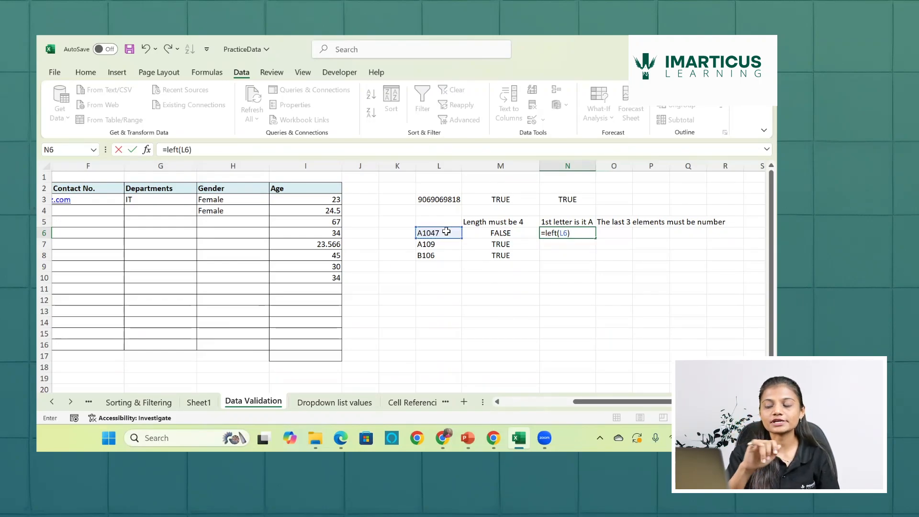
{"action": "key", "text": "Return"}
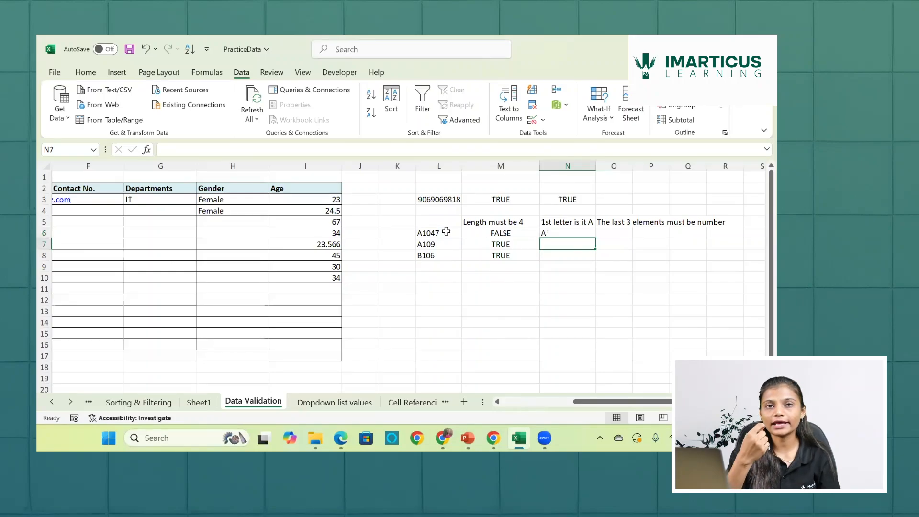
- Add a character count of 2 to the LEFT formula in N6, making it =LEFT(L6,2)
{"action": "double_click", "coordinate": [554, 232]}
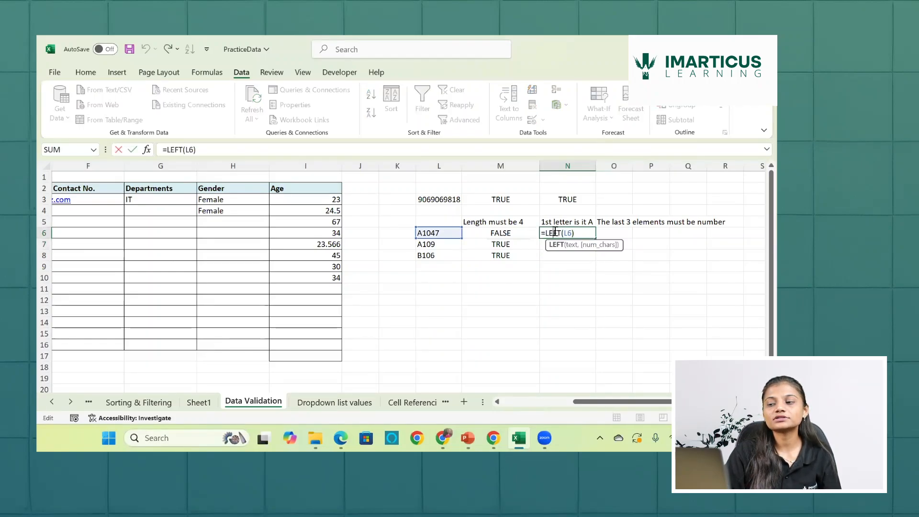
{"action": "left_click", "coordinate": [578, 233]}
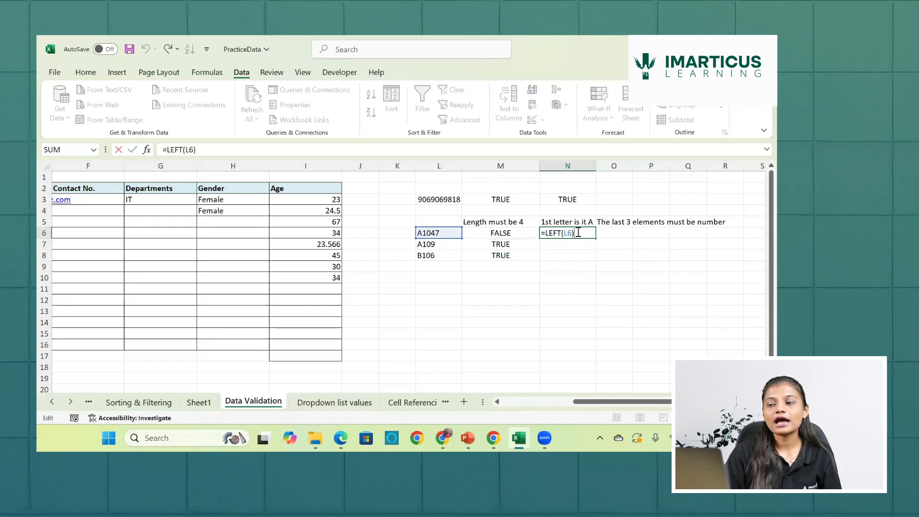
{"action": "key", "text": "BackSpace"}
{"action": "type", "text": ",2)"}
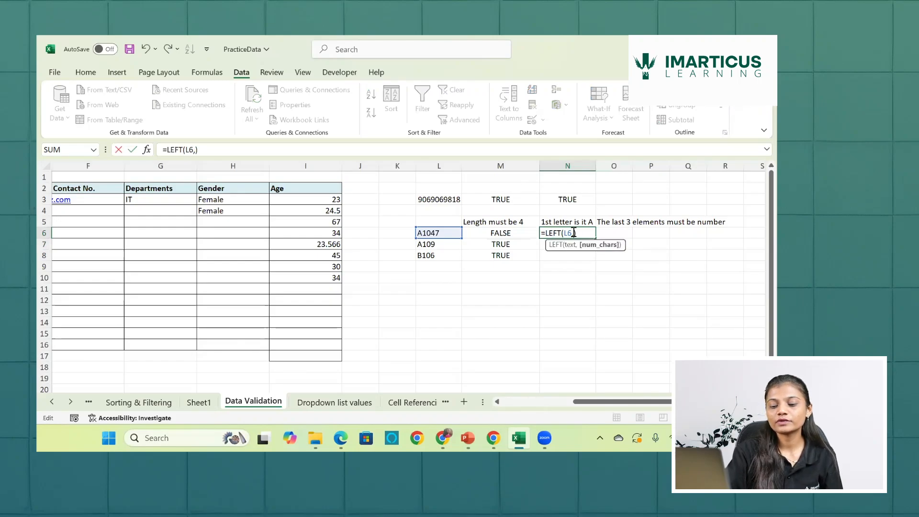
{"action": "key", "text": "Return"}
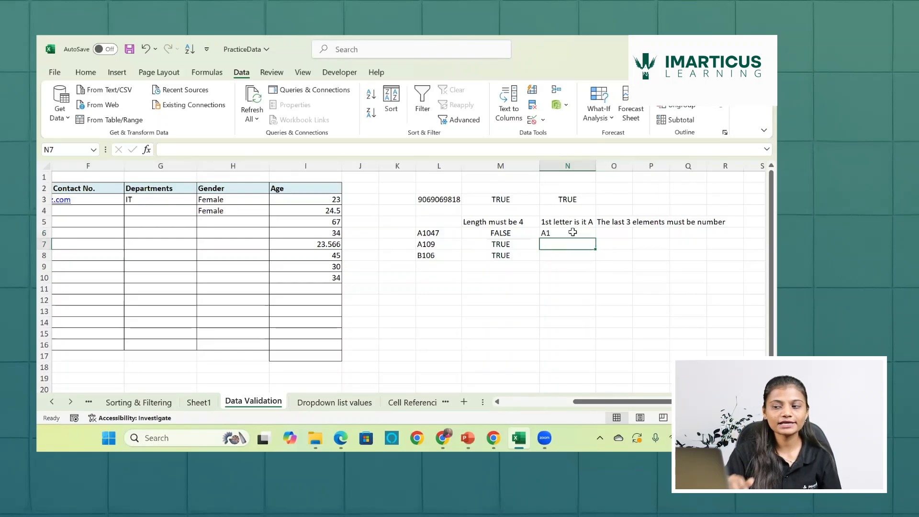
- Change the character count in N6's LEFT formula to 1
{"action": "double_click", "coordinate": [572, 233]}
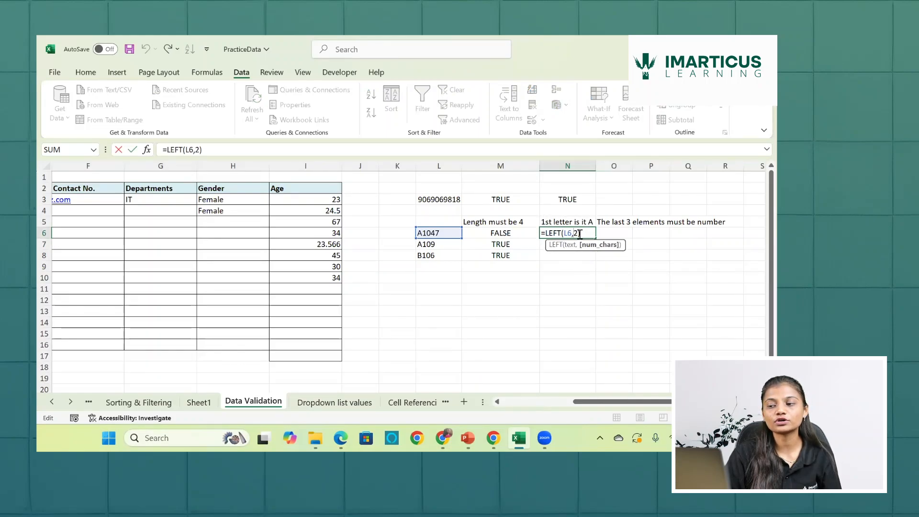
{"action": "key", "text": "BackSpace"}
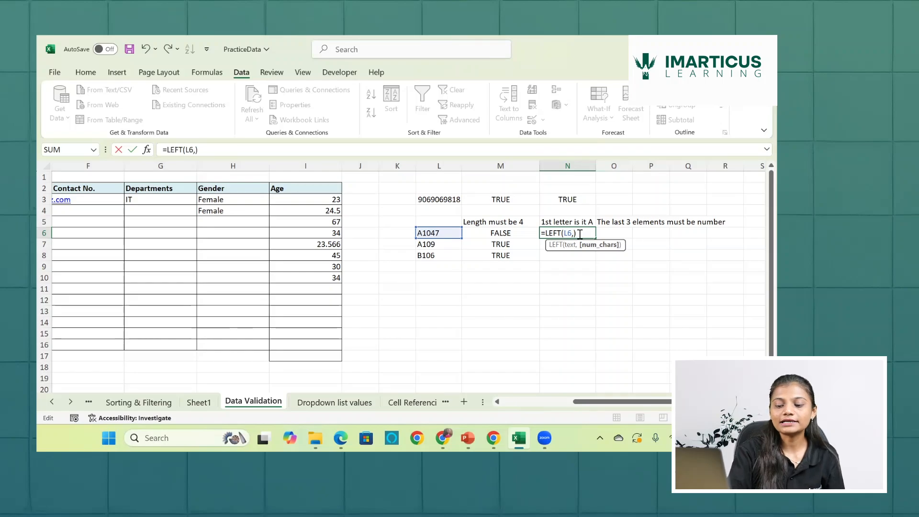
{"action": "type", "text": "1"}
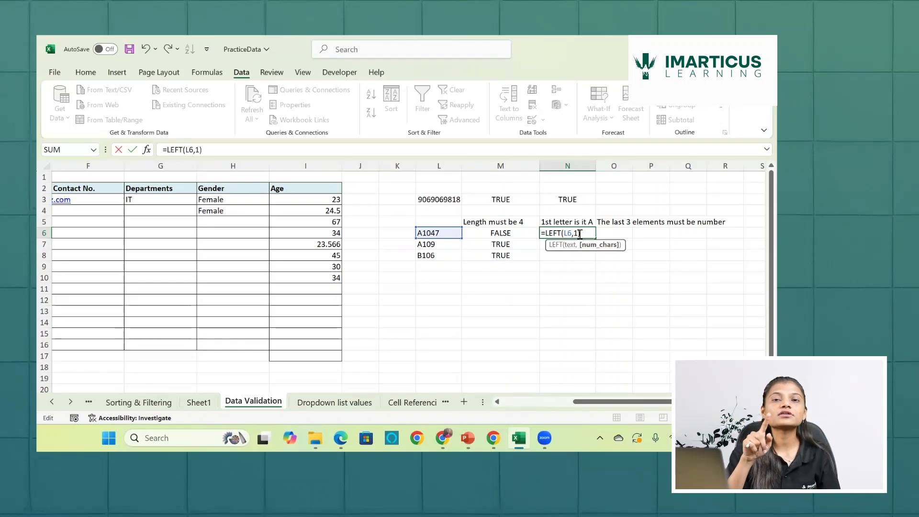
{"action": "key", "text": "Return"}
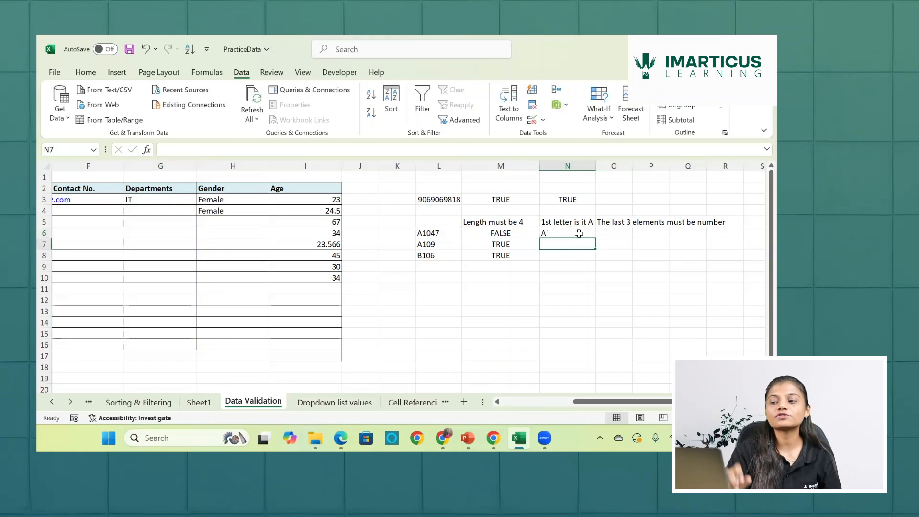
- Extend the N6 formula to =LEFT(L6,1)="A" so it tests whether the first letter is A
{"action": "left_click", "coordinate": [579, 234]}
{"action": "double_click", "coordinate": [580, 233]}
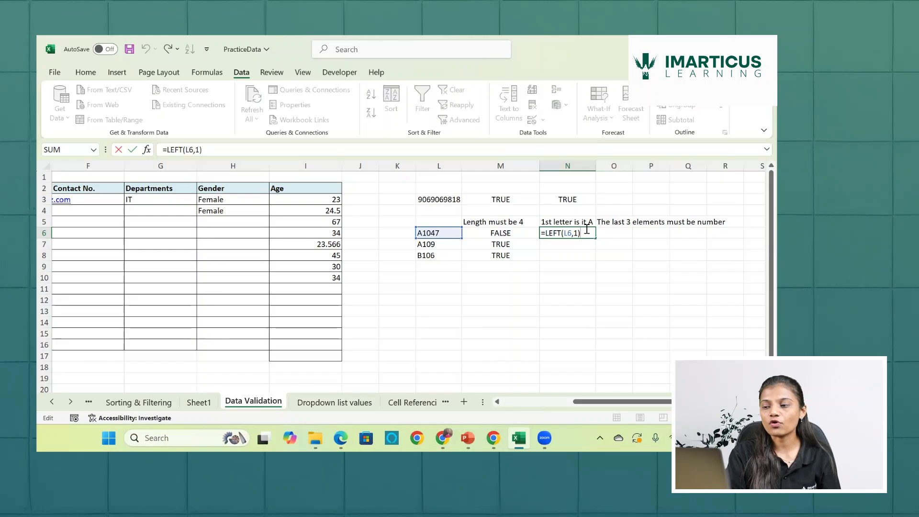
{"action": "type", "text": "="}
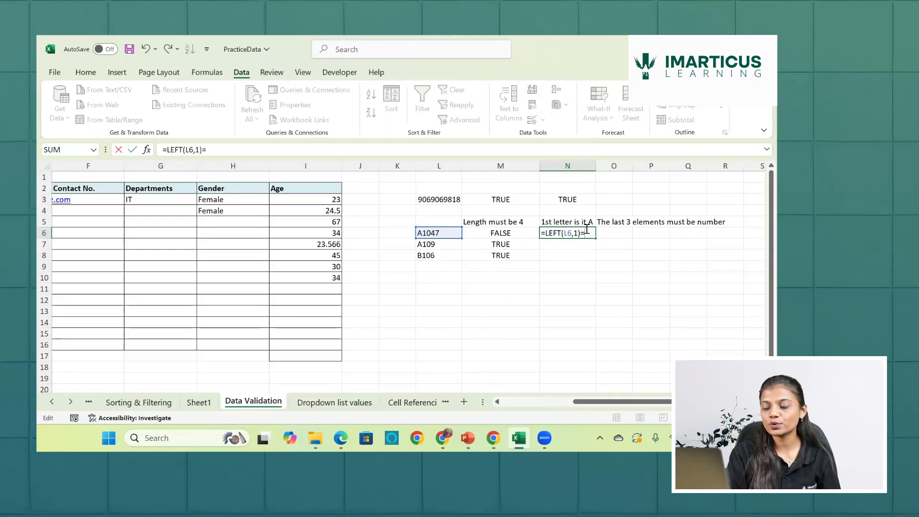
{"action": "type", "text": "\"A"}
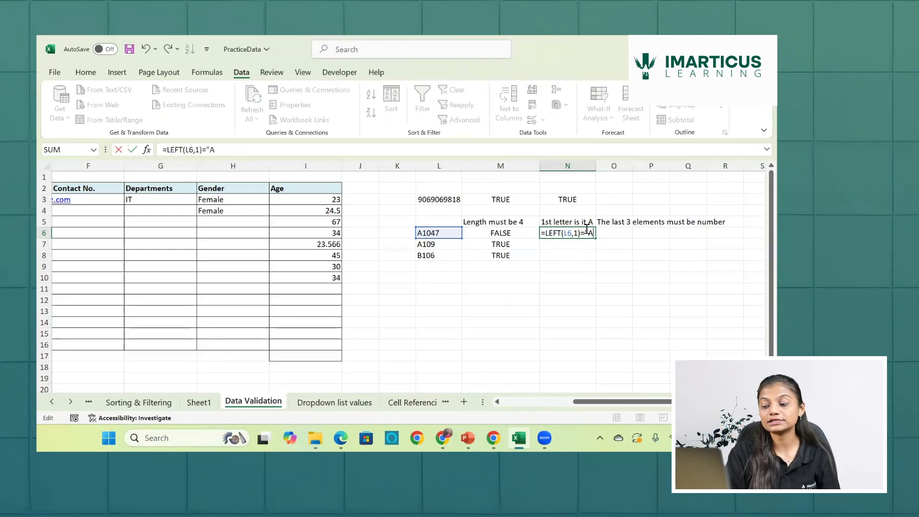
{"action": "type", "text": "\""}
{"action": "key", "text": "Return"}
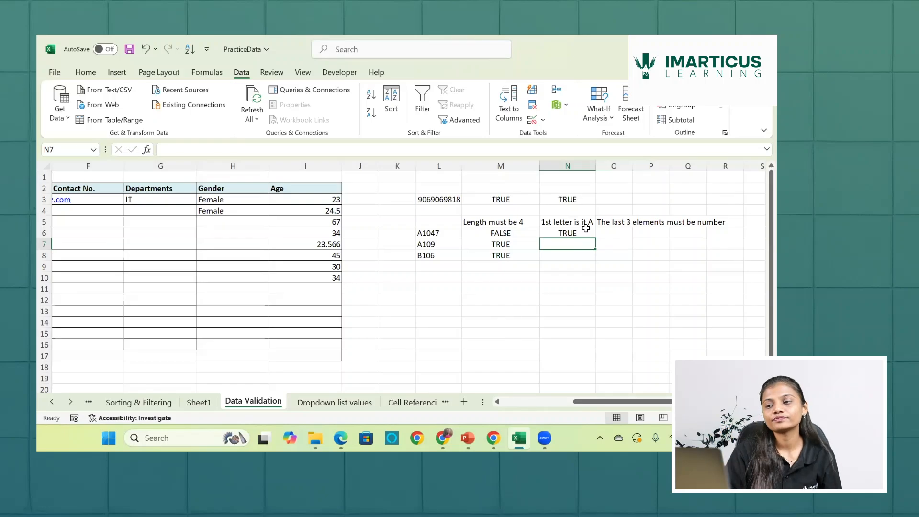
- Fill the first-letter test from N6 down to N8 and check the result for code B106
{"action": "left_click", "coordinate": [587, 229]}
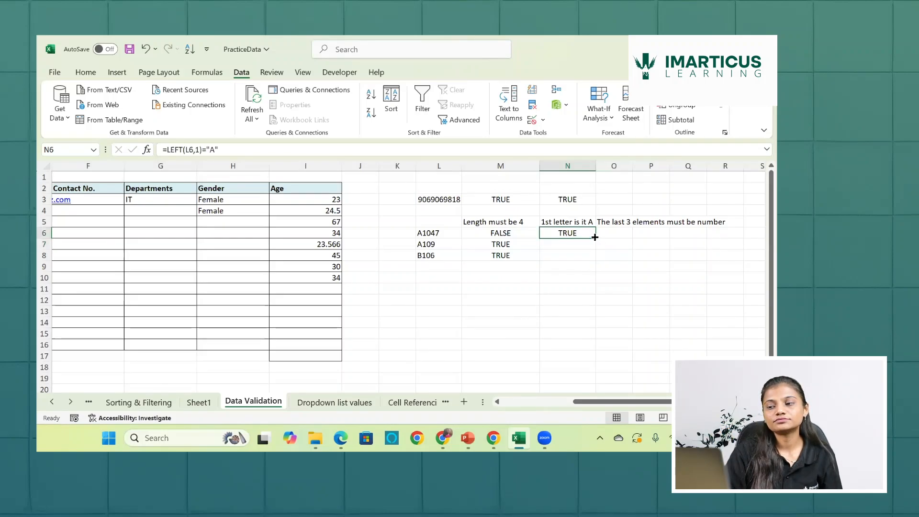
{"action": "left_click_drag", "start_coordinate": [595, 237], "coordinate": [592, 261]}
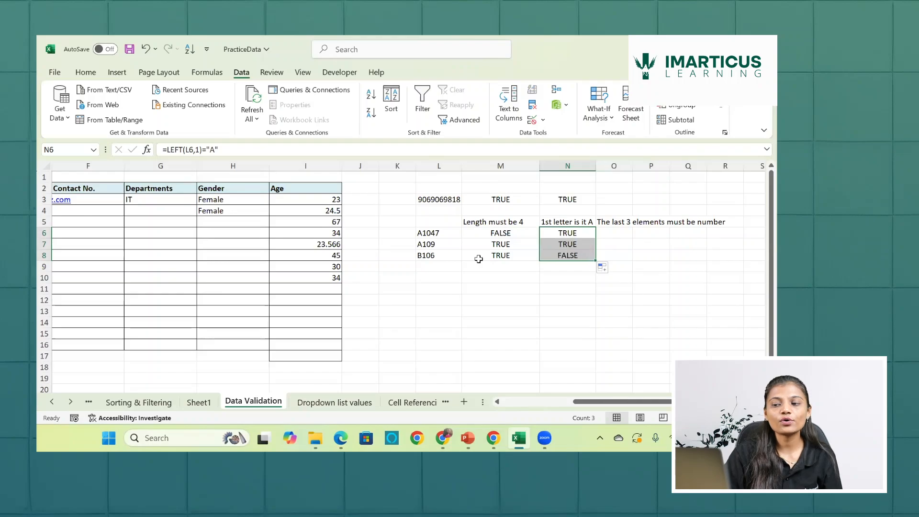
{"action": "left_click", "coordinate": [435, 257]}
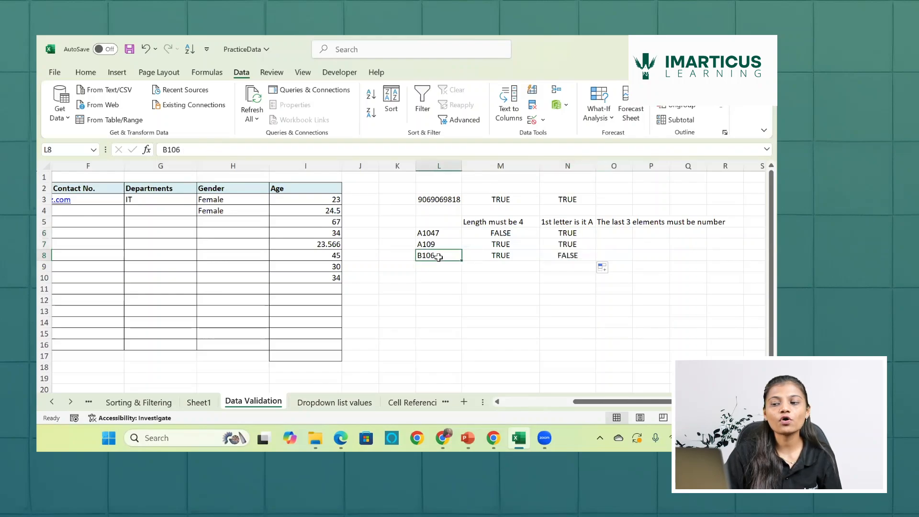
{"action": "left_click", "coordinate": [560, 256]}
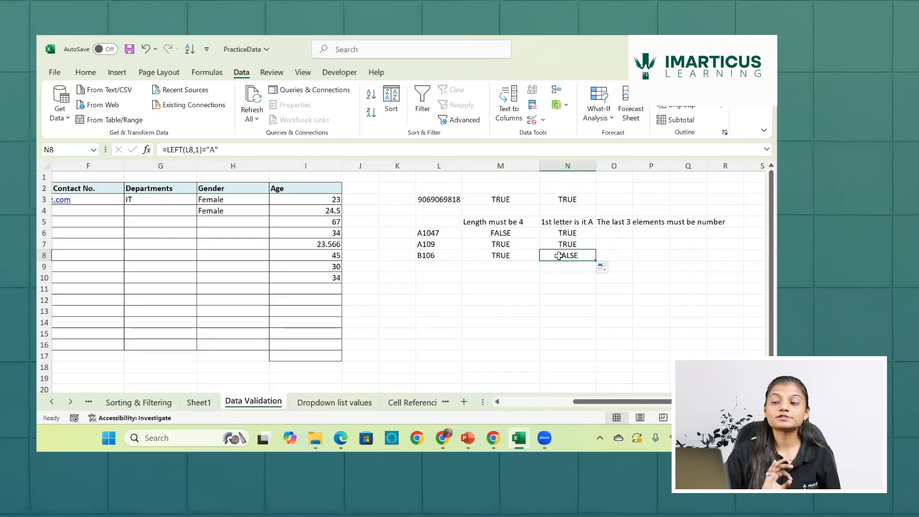
- Enter =RIGHT(L6,3) in O6 to extract the last three characters of the code
{"action": "left_click", "coordinate": [615, 233]}
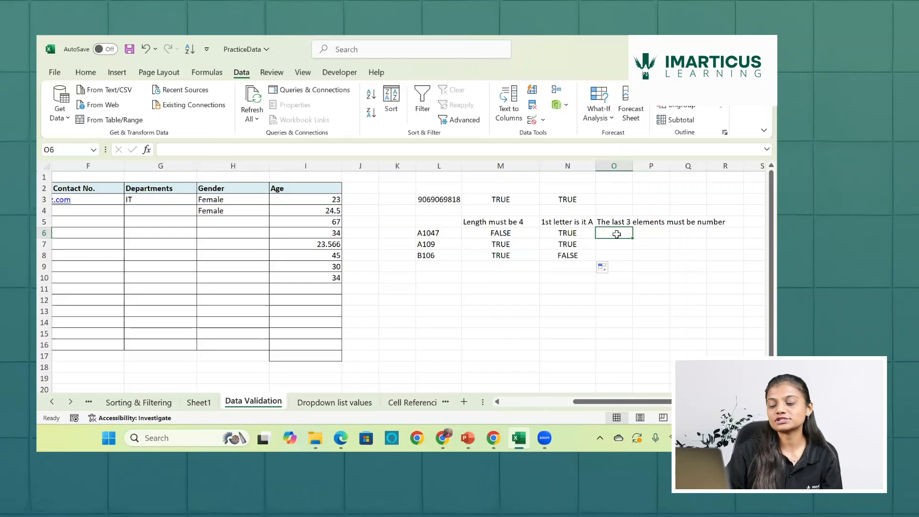
{"action": "type", "text": "="}
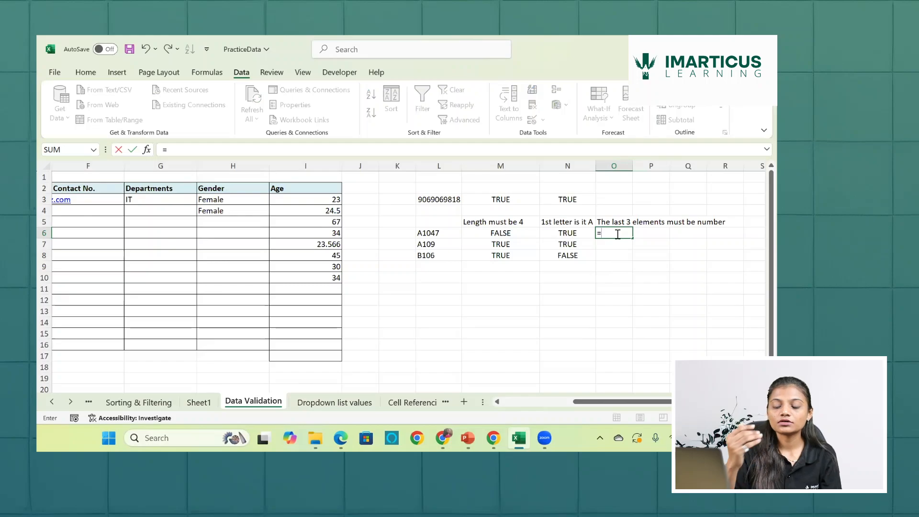
{"action": "type", "text": "righ"}
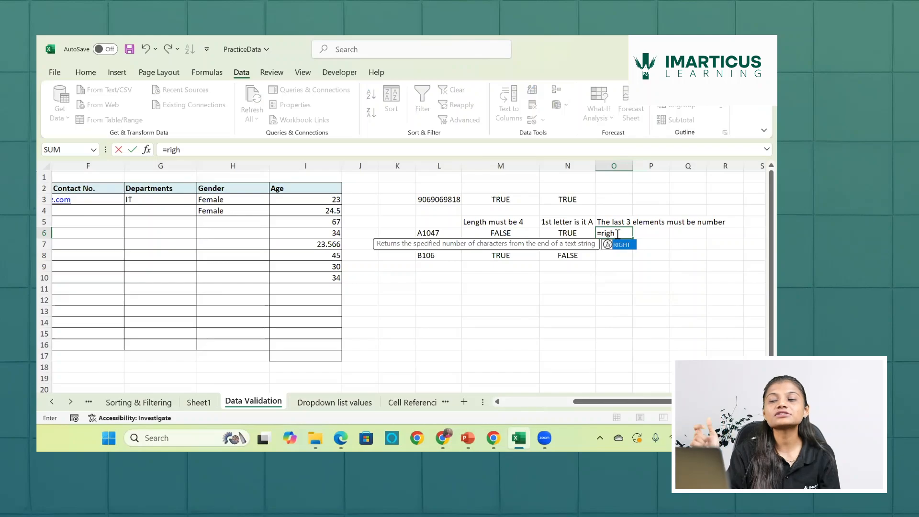
{"action": "key", "text": "Tab"}
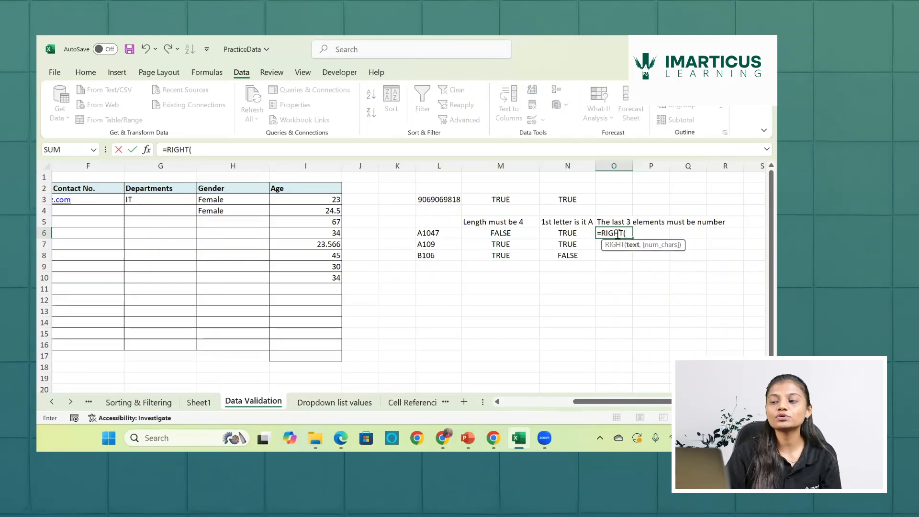
{"action": "left_click", "coordinate": [439, 234]}
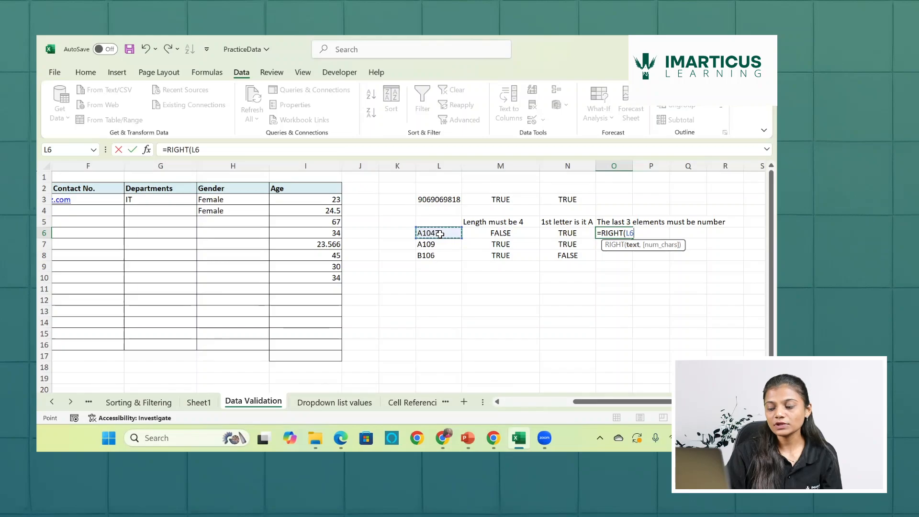
{"action": "type", "text": ","}
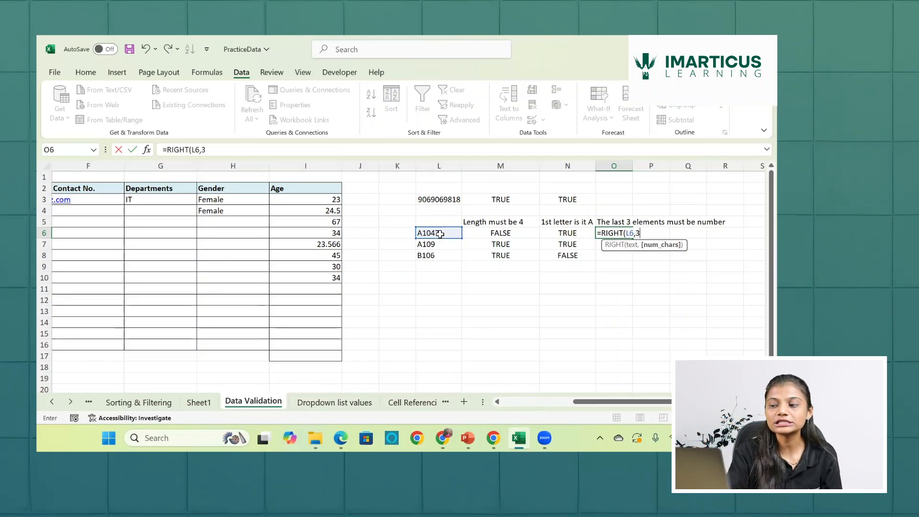
{"action": "type", "text": "3"}
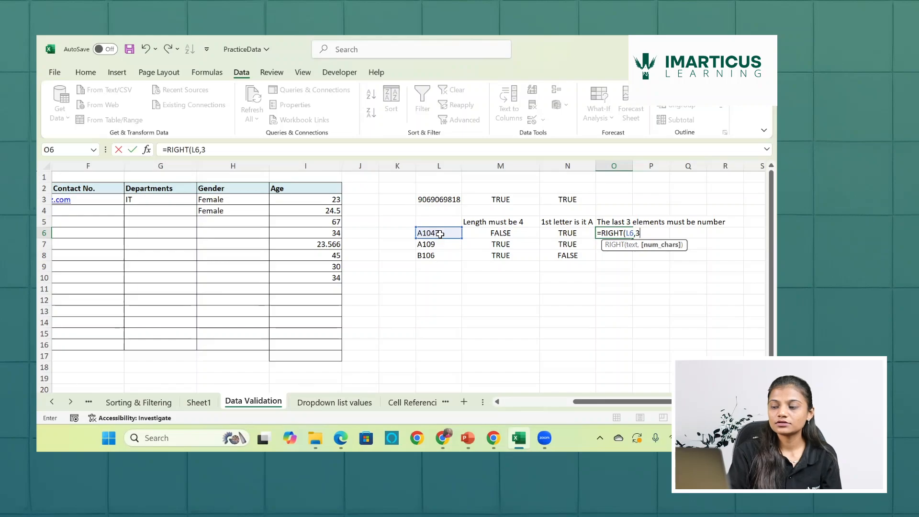
{"action": "type", "text": ")"}
{"action": "key", "text": "Return"}
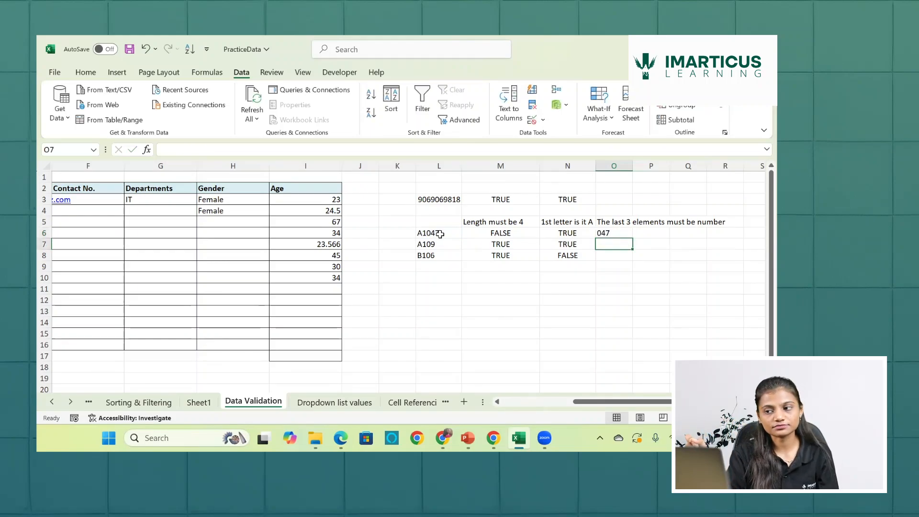
- Fill the RIGHT formula from O6 down to O8 and review the heading in O5
{"action": "left_click", "coordinate": [611, 233]}
{"action": "left_click_drag", "start_coordinate": [633, 240], "coordinate": [633, 263]}
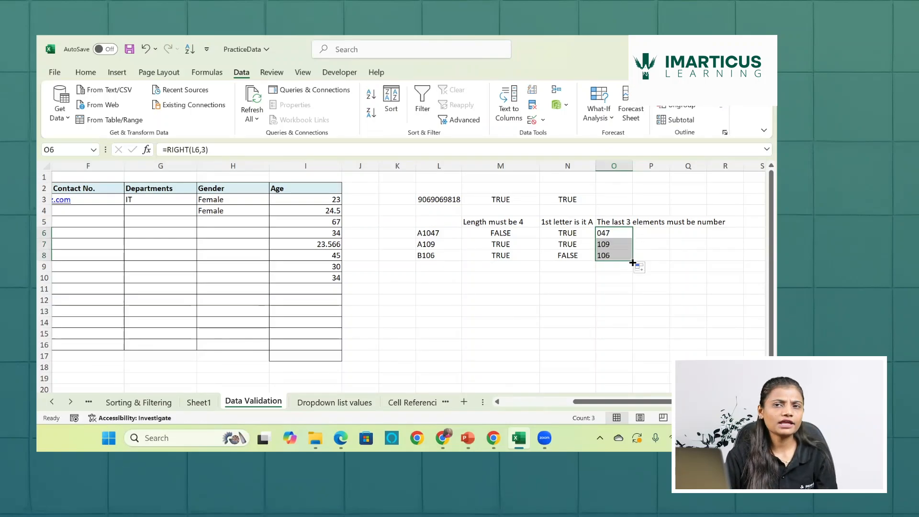
{"action": "left_click", "coordinate": [621, 221]}
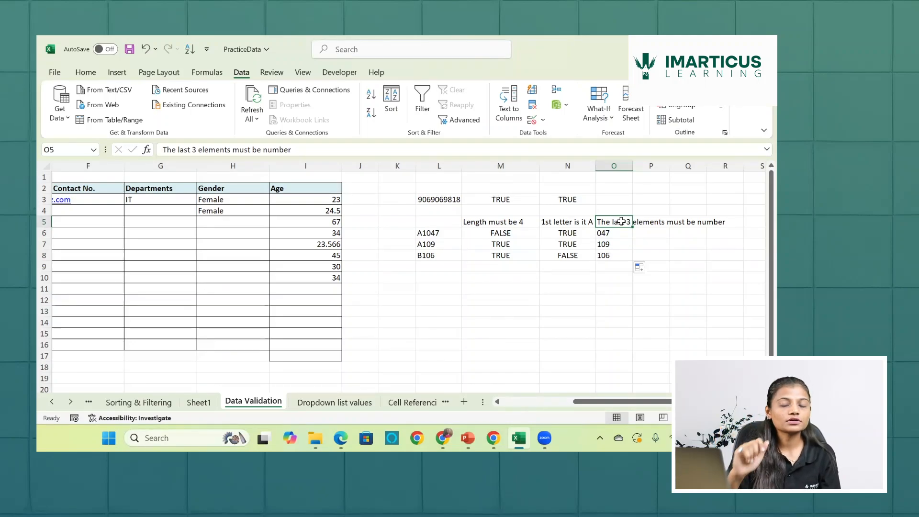
- Wrap the RIGHT formula in O6 in ISNUMBER so it reads =ISNUMBER(RIGHT(L6,3))
{"action": "double_click", "coordinate": [612, 233]}
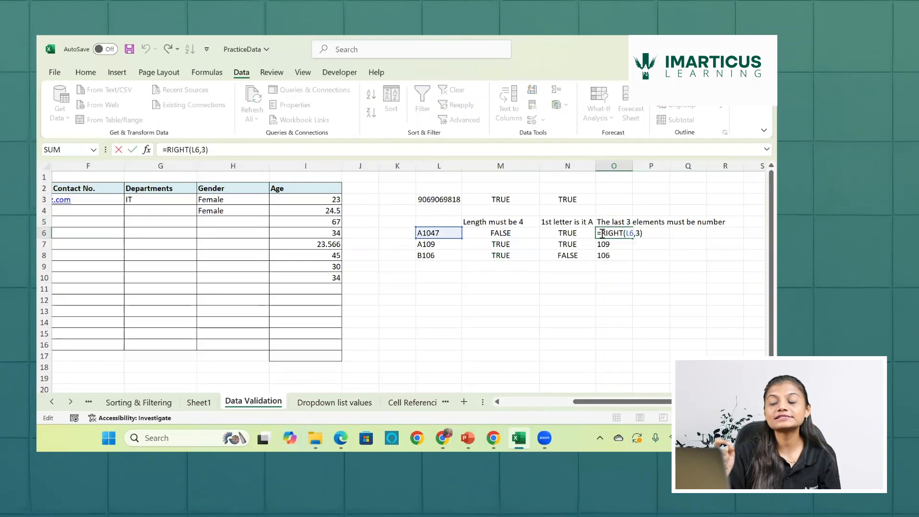
{"action": "type", "text": "is"}
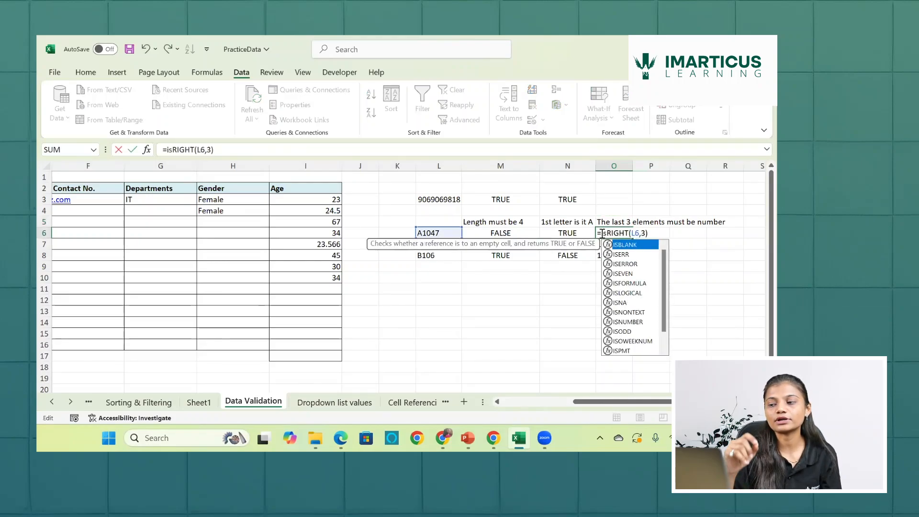
{"action": "type", "text": "num"}
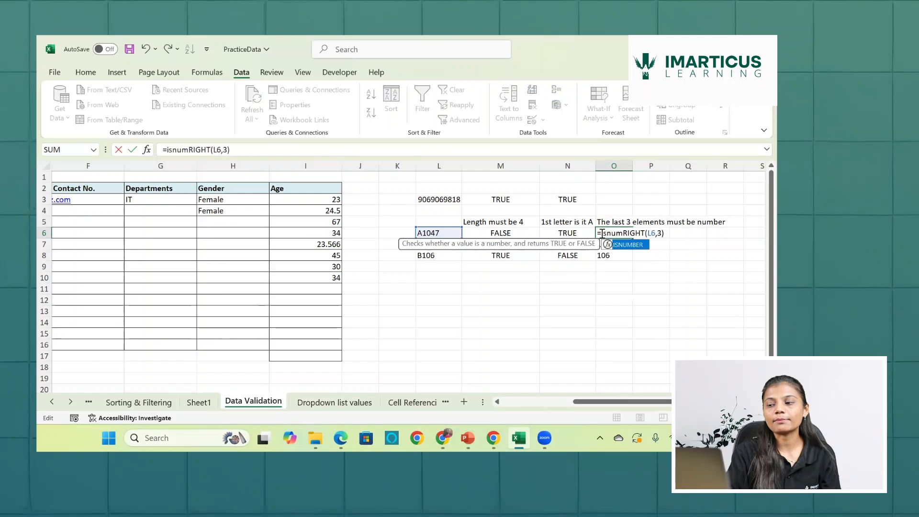
{"action": "key", "text": "Tab"}
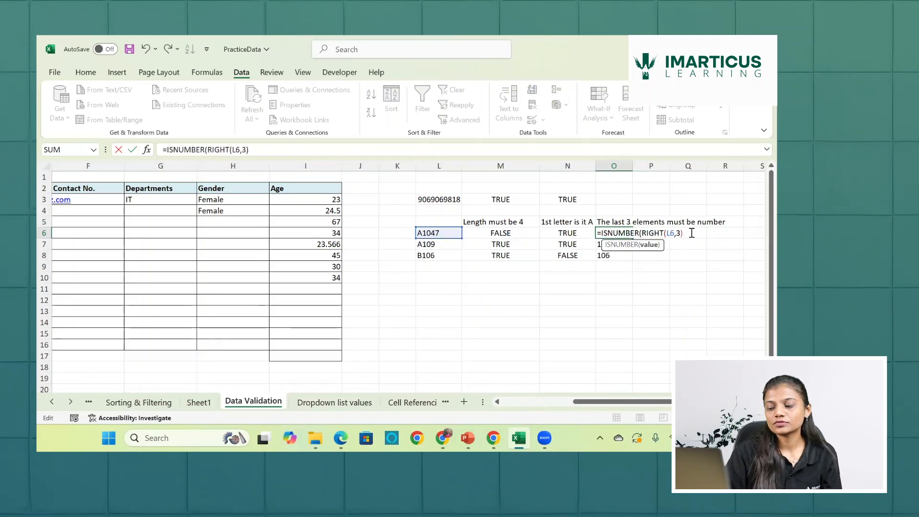
{"action": "type", "text": ")"}
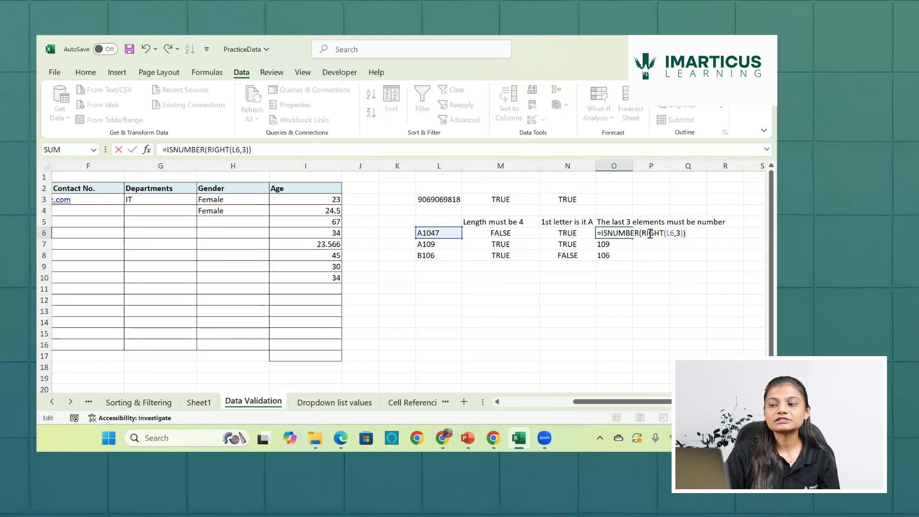
- Evaluate the RIGHT(L6,3) part of the O6 formula in place, then restore the original expression
{"action": "left_click_drag", "start_coordinate": [643, 234], "coordinate": [684, 232]}
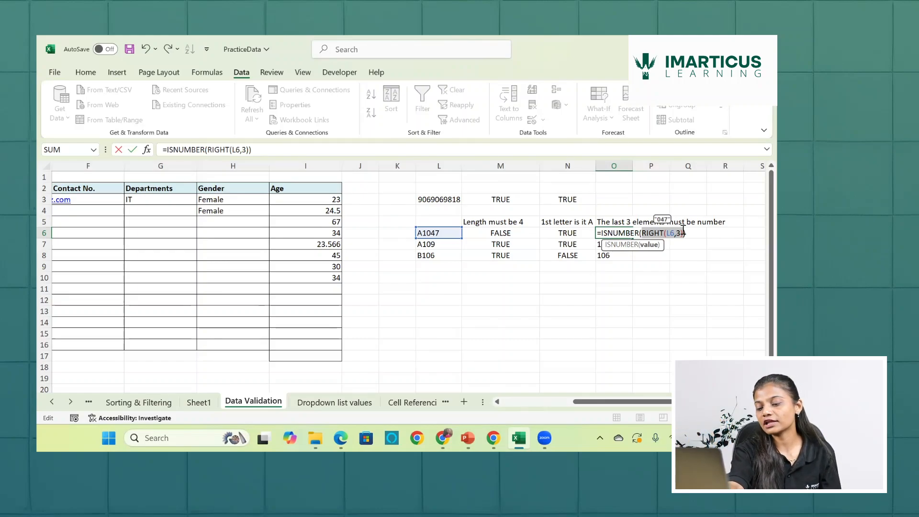
{"action": "key", "text": "F9"}
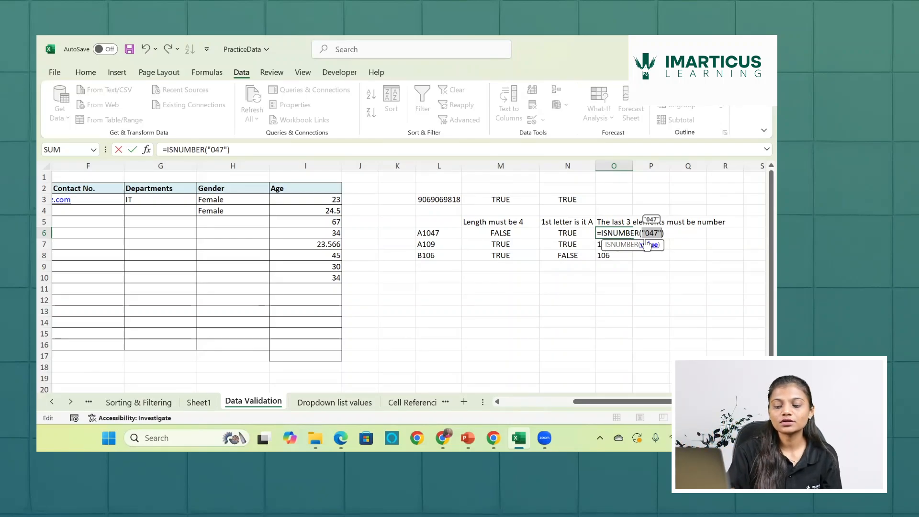
{"action": "key", "text": "ctrl+z"}
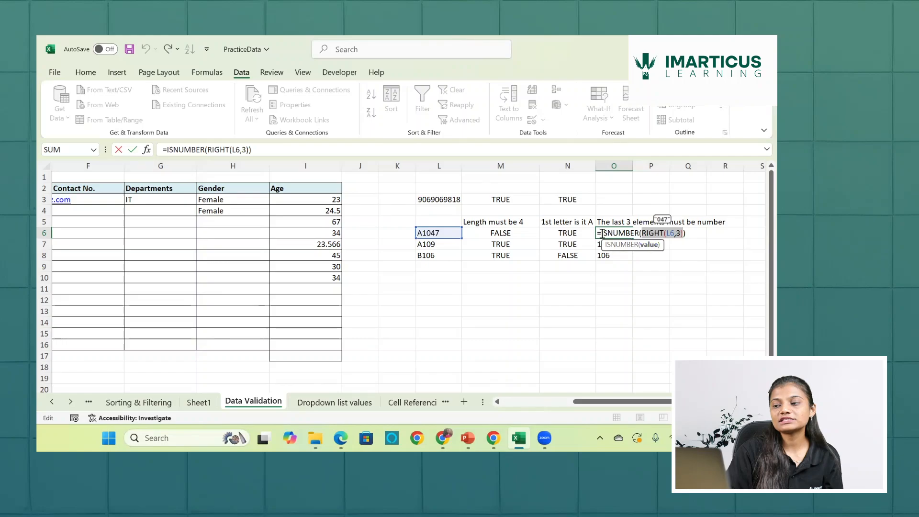
- Preview the whole ISNUMBER expression in O6, commit it and fill it down to O8
{"action": "left_click_drag", "start_coordinate": [602, 234], "coordinate": [686, 233]}
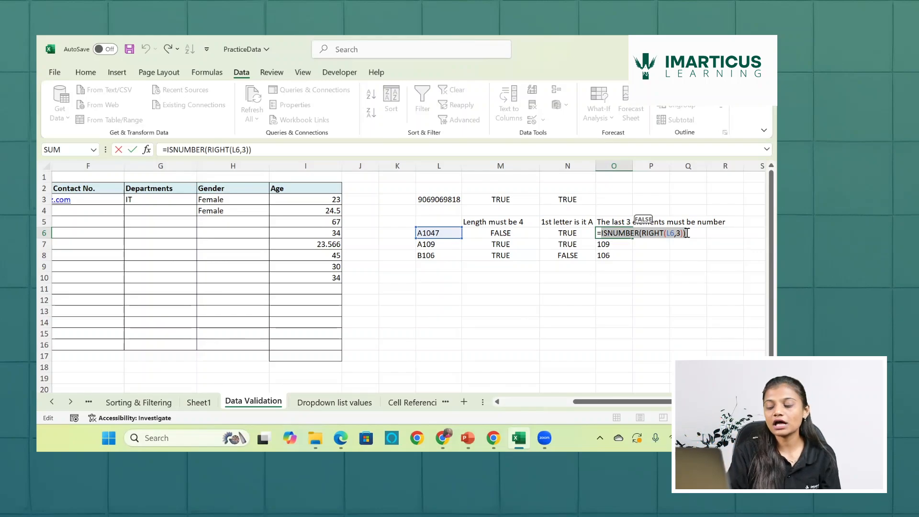
{"action": "key", "text": "Return"}
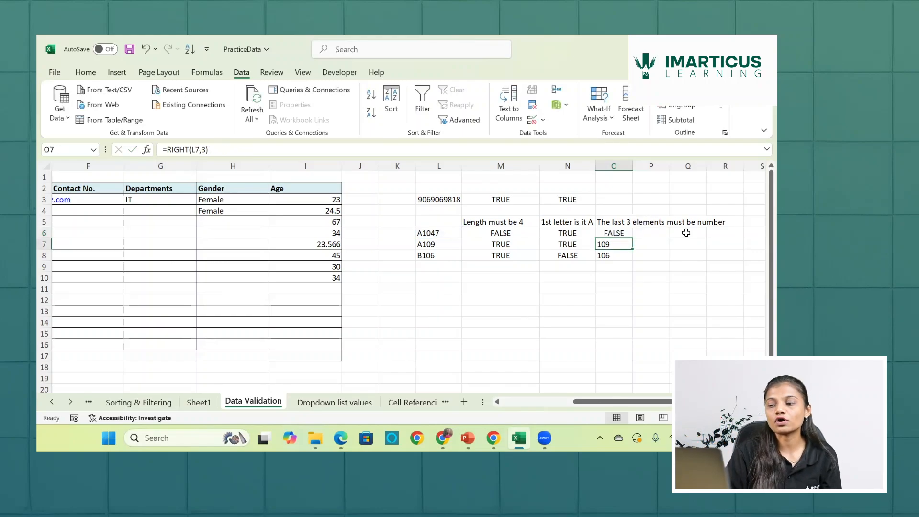
{"action": "left_click", "coordinate": [623, 233]}
{"action": "double_click", "coordinate": [631, 238]}
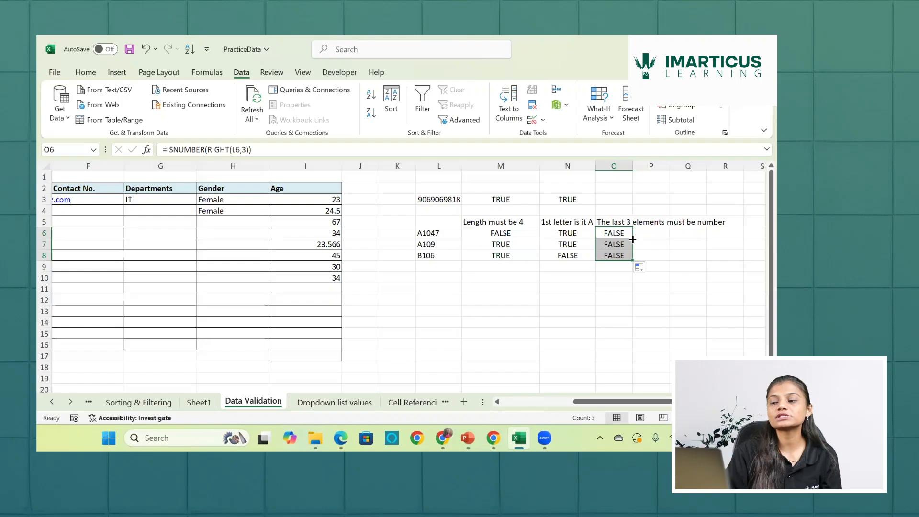
- Nest VALUE around the RIGHT part of the O6 formula to make =ISNUMBER(VALUE(RIGHT(L6,3)))
{"action": "double_click", "coordinate": [621, 234]}
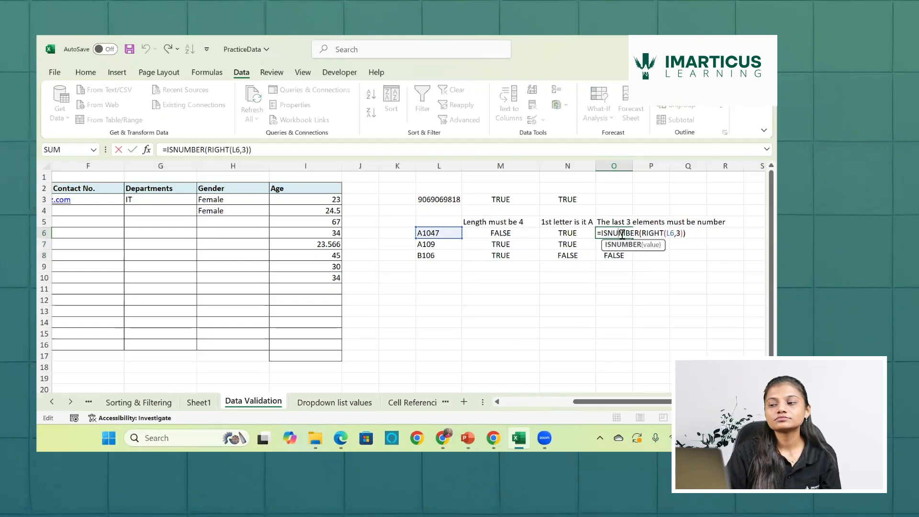
{"action": "left_click", "coordinate": [643, 233]}
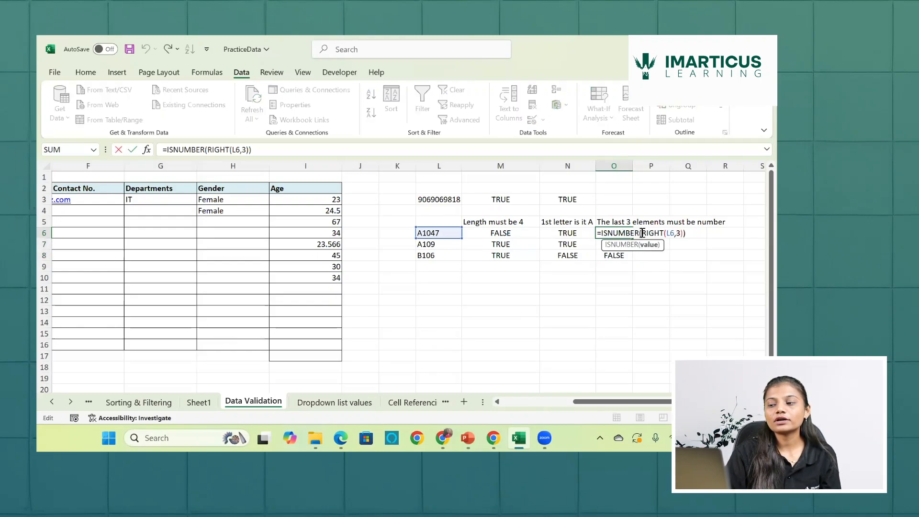
{"action": "type", "text": "va"}
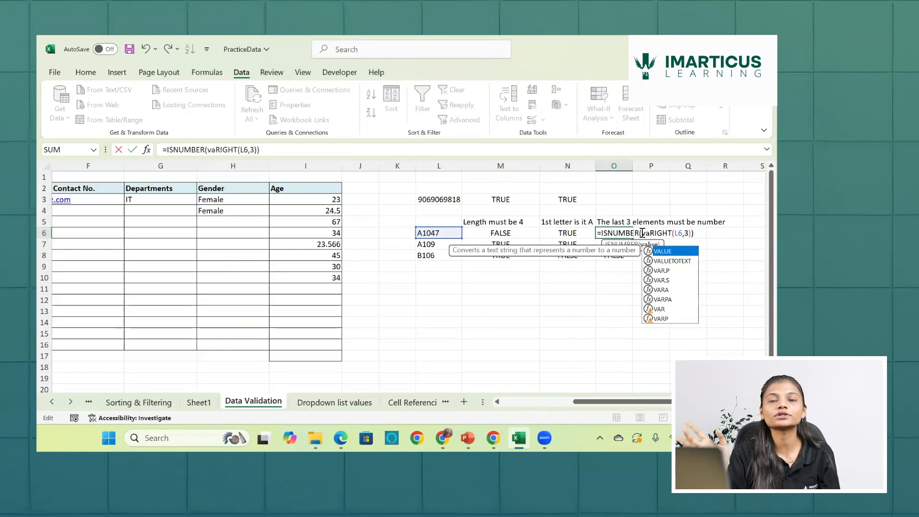
{"action": "key", "text": "Tab"}
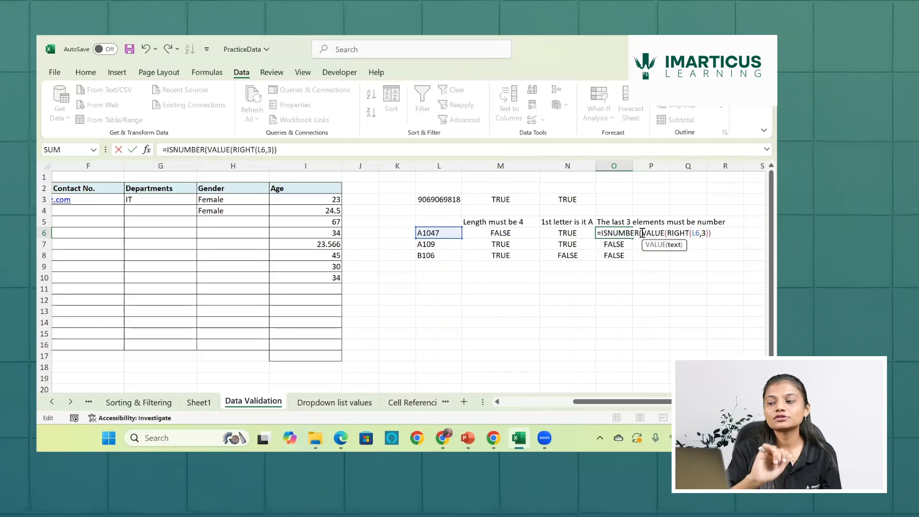
{"action": "left_click", "coordinate": [708, 233]}
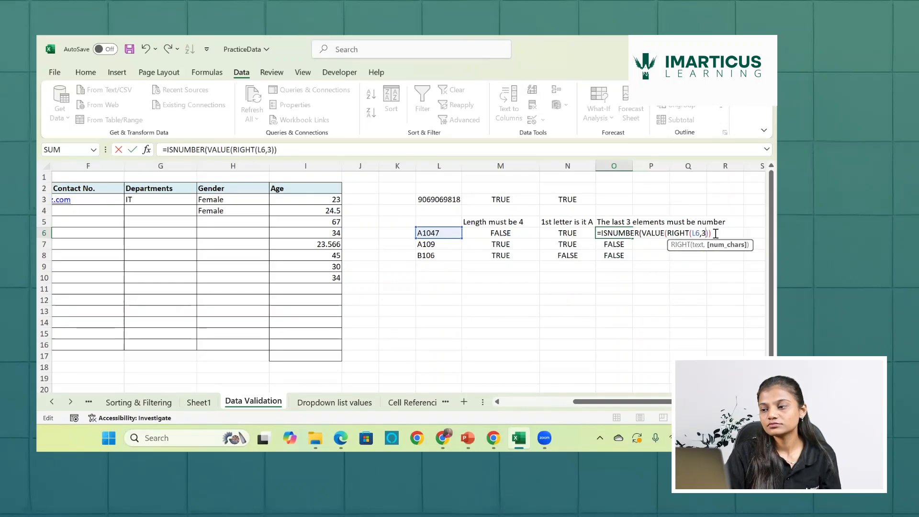
{"action": "left_click", "coordinate": [716, 234]}
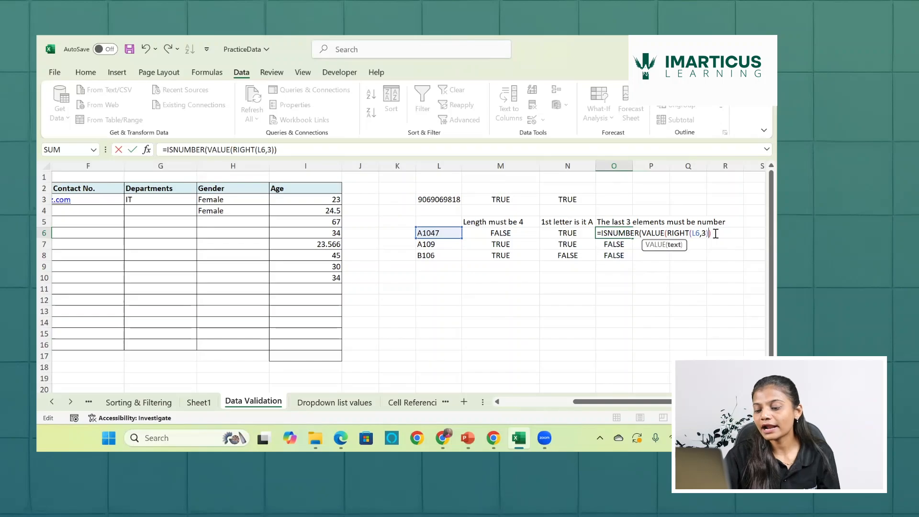
{"action": "type", "text": ")"}
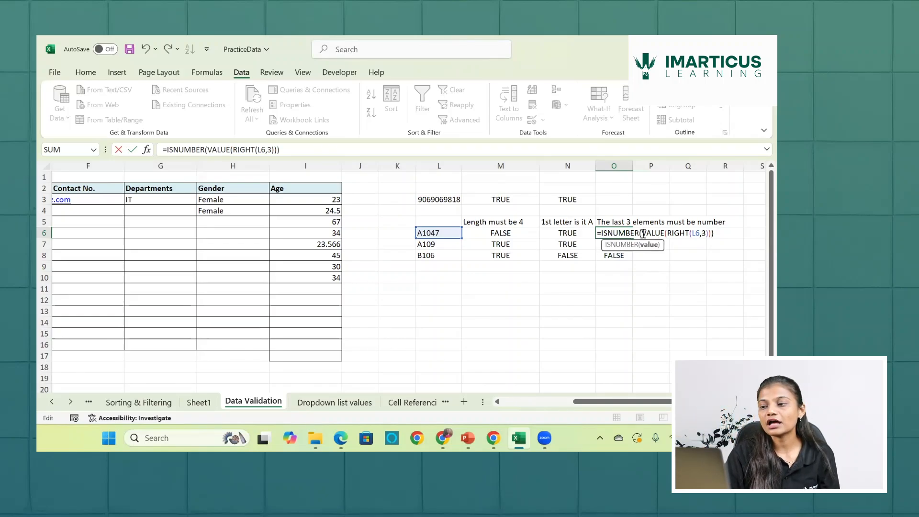
- Preview the VALUE(RIGHT(L6,3)) part, commit the O6 formula and fill it down to O8
{"action": "double_click", "coordinate": [652, 234]}
{"action": "left_click_drag", "start_coordinate": [681, 236], "coordinate": [713, 233]}
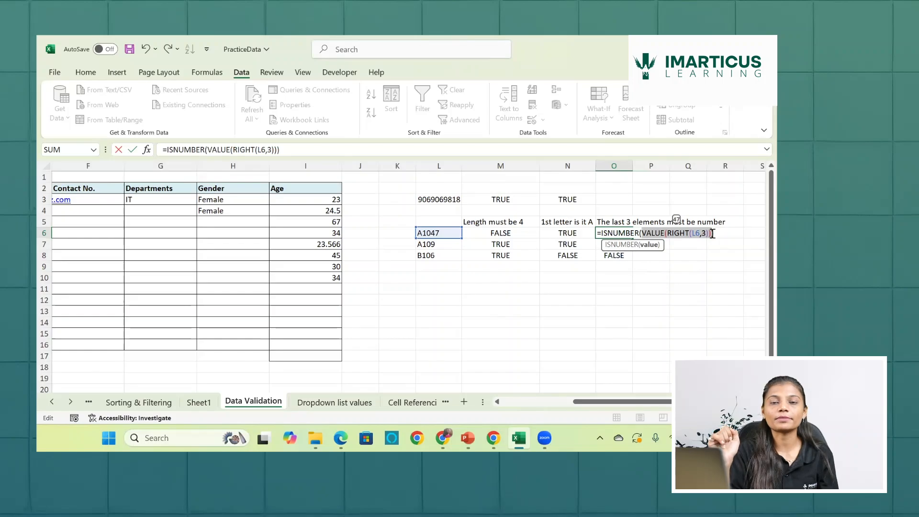
{"action": "key", "text": "Return"}
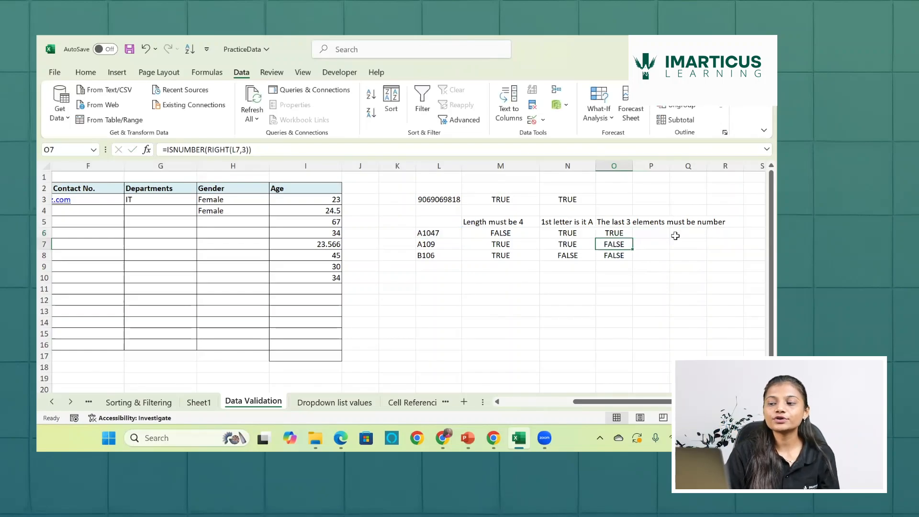
{"action": "left_click", "coordinate": [625, 234]}
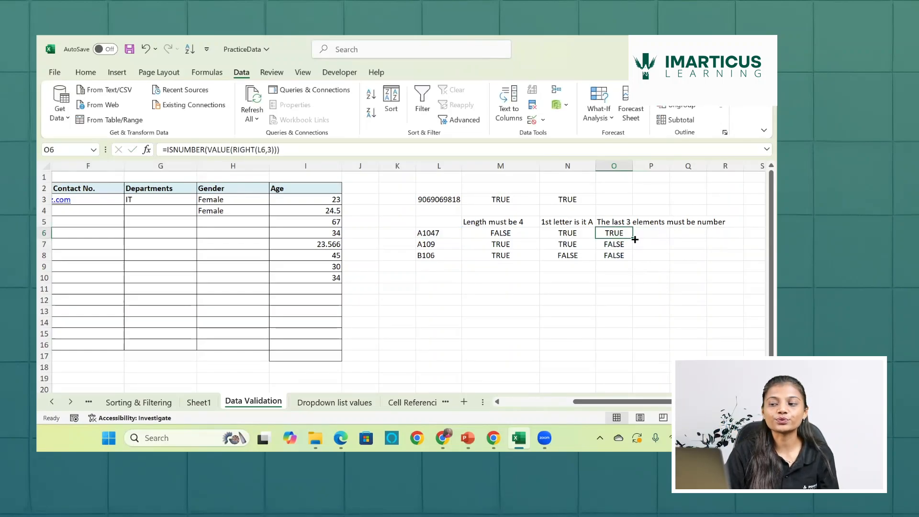
{"action": "double_click", "coordinate": [635, 239]}
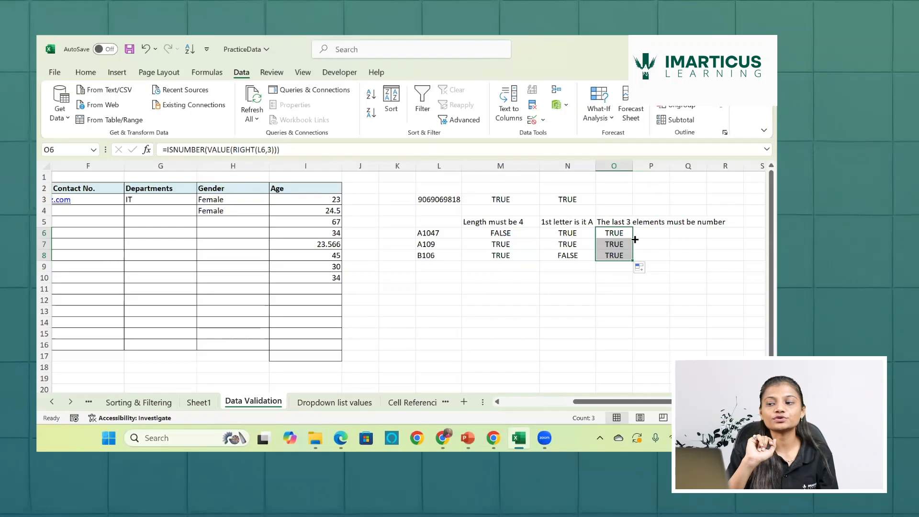
- Review the length, first-letter and numeric-ending test results in M6:O8 for each of the three codes
{"action": "left_click", "coordinate": [522, 224]}
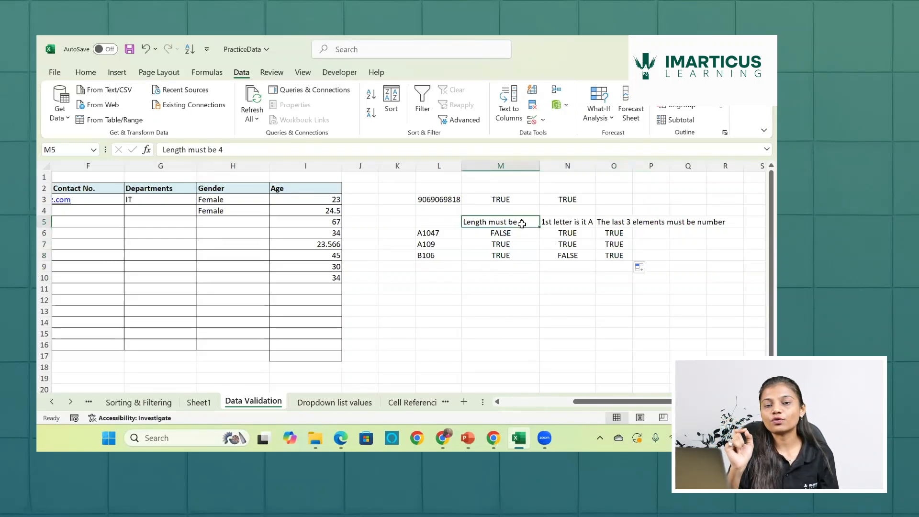
{"action": "left_click", "coordinate": [497, 234]}
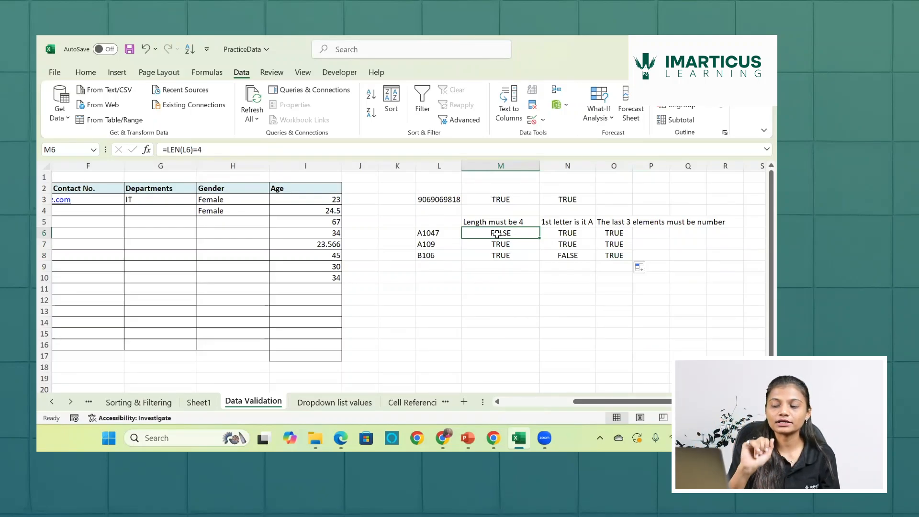
{"action": "key", "text": "Right"}
{"action": "key", "text": "Right"}
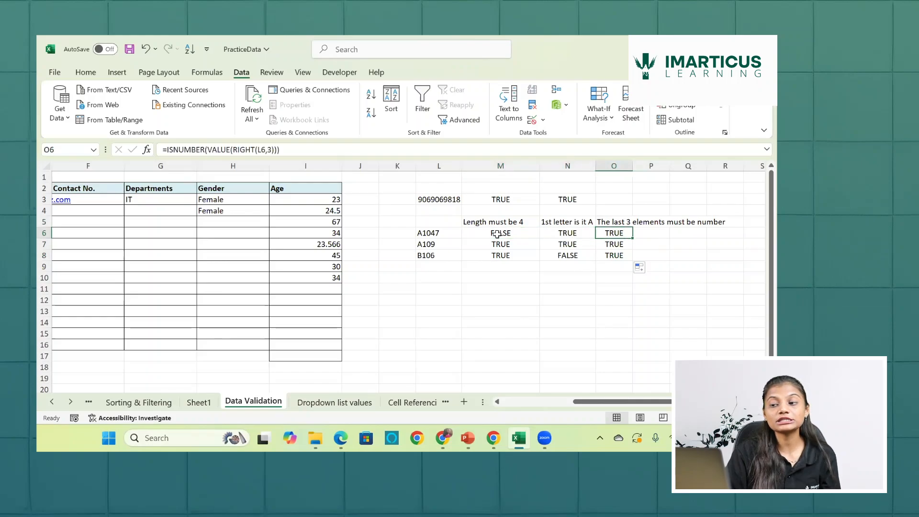
{"action": "left_click", "coordinate": [507, 243]}
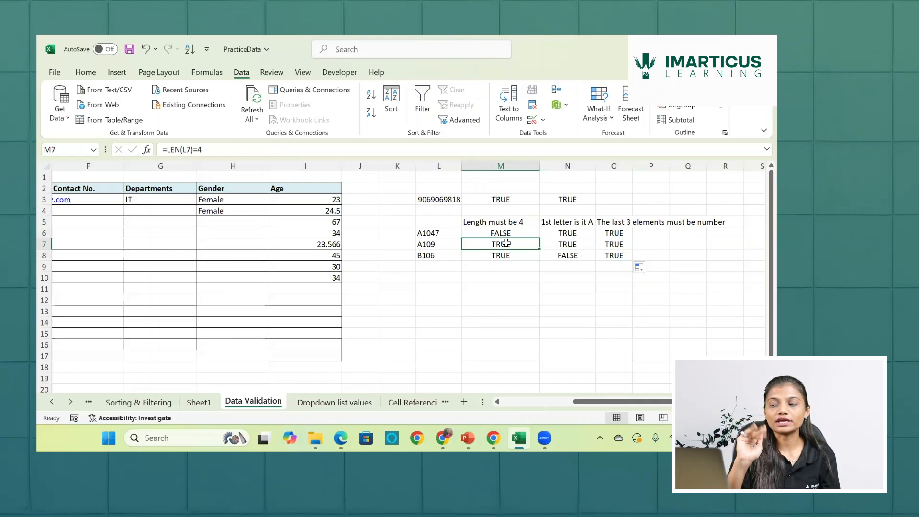
{"action": "key", "text": "Right"}
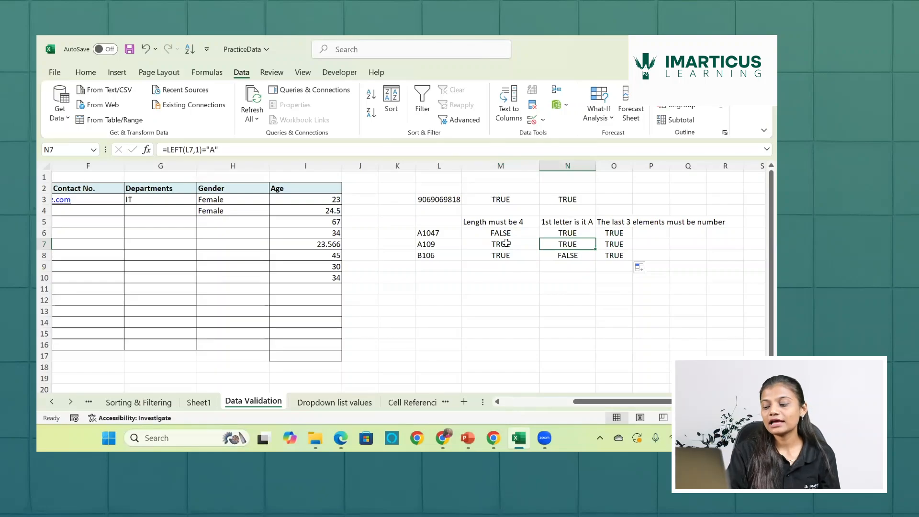
{"action": "key", "text": "Right"}
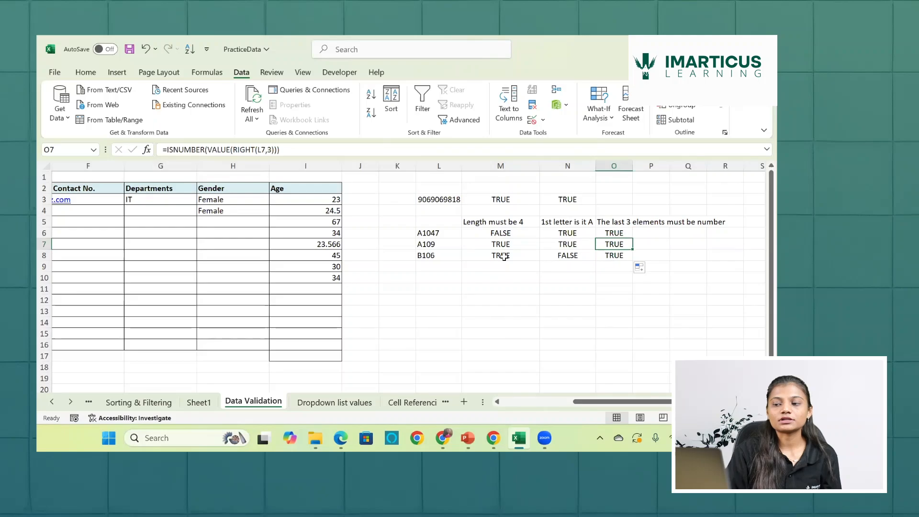
{"action": "left_click", "coordinate": [504, 257]}
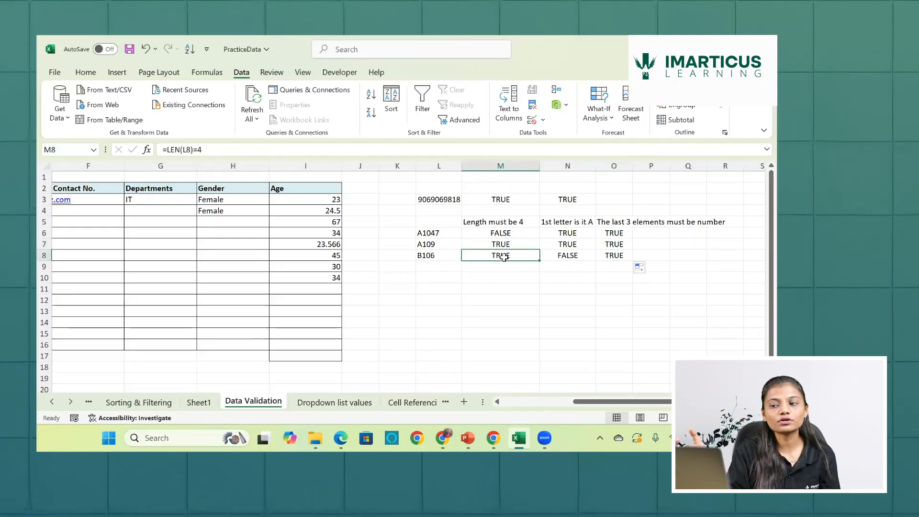
{"action": "left_click", "coordinate": [558, 252]}
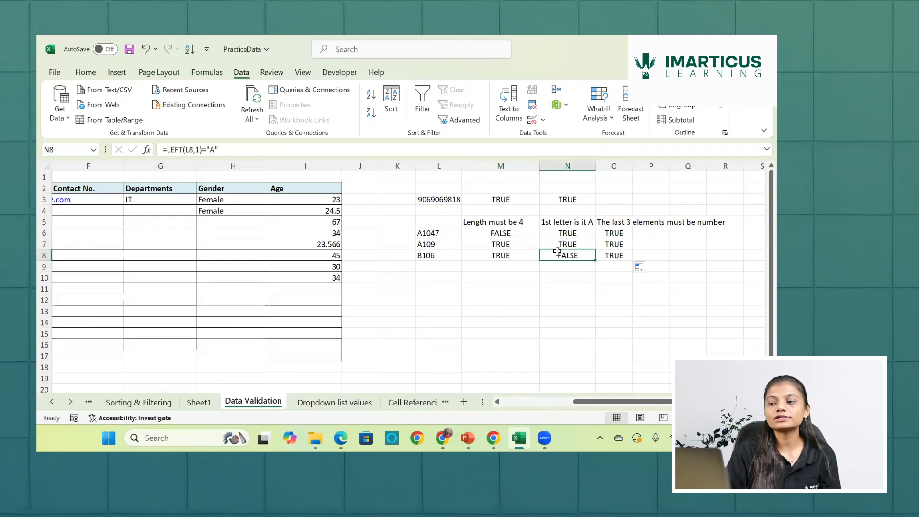
{"action": "left_click", "coordinate": [613, 252]}
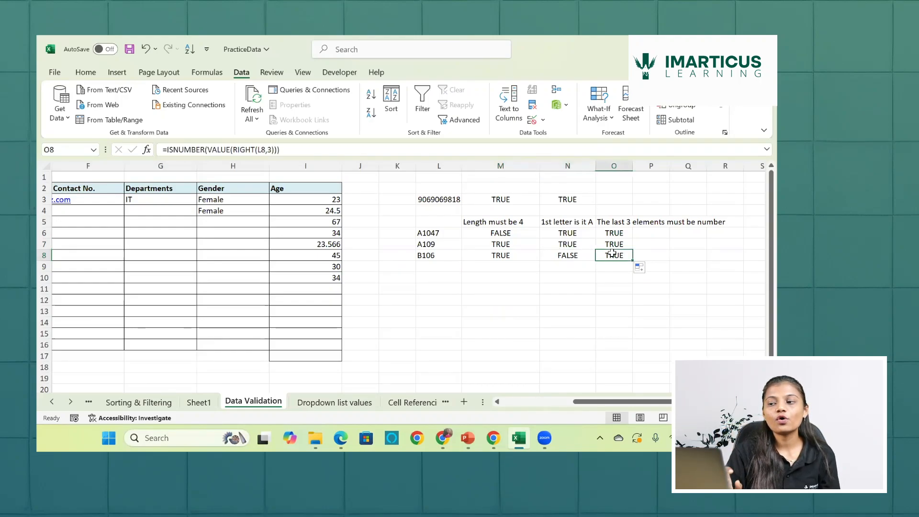
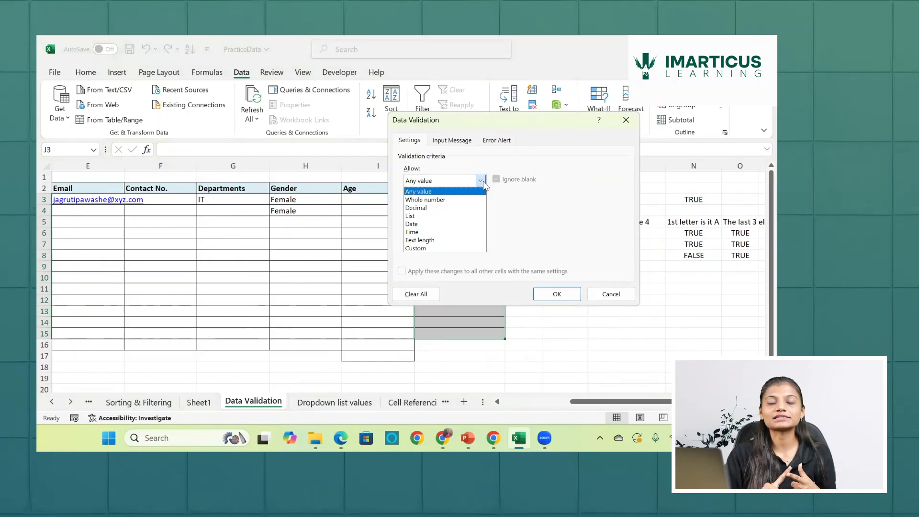
{"action": "left_click", "coordinate": [419, 248]}
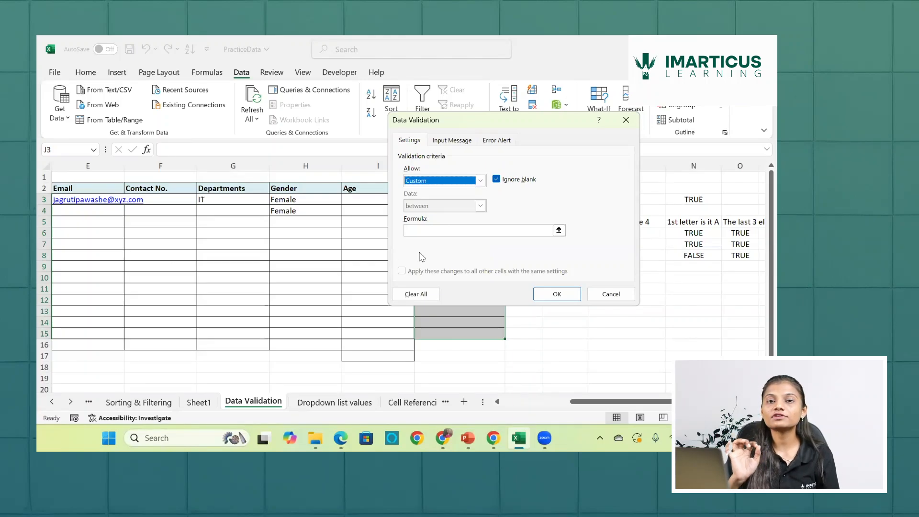
{"action": "left_click", "coordinate": [440, 232]}
{"action": "type", "text": "="}
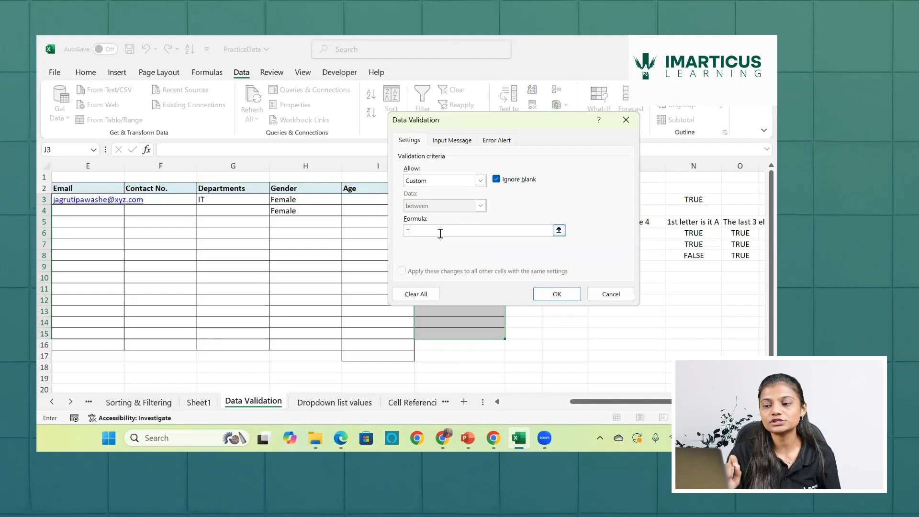
{"action": "type", "text": "and"}
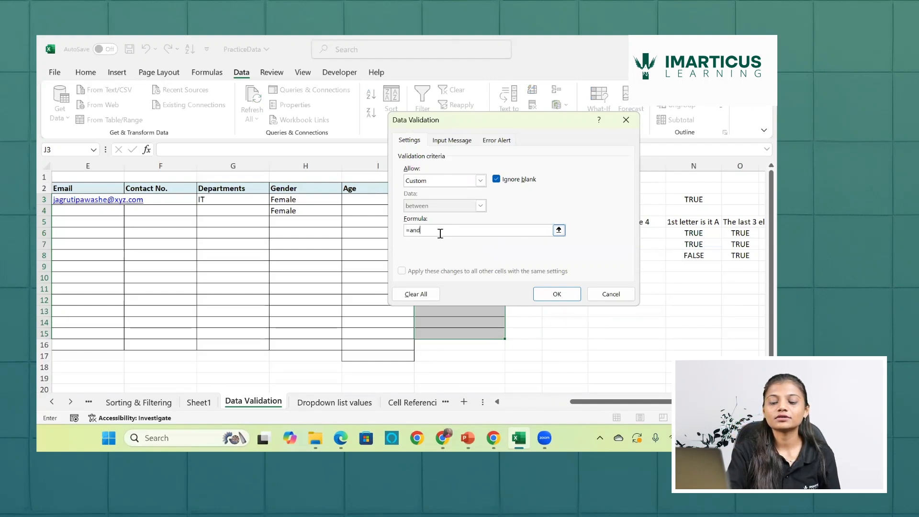
{"action": "type", "text": "("}
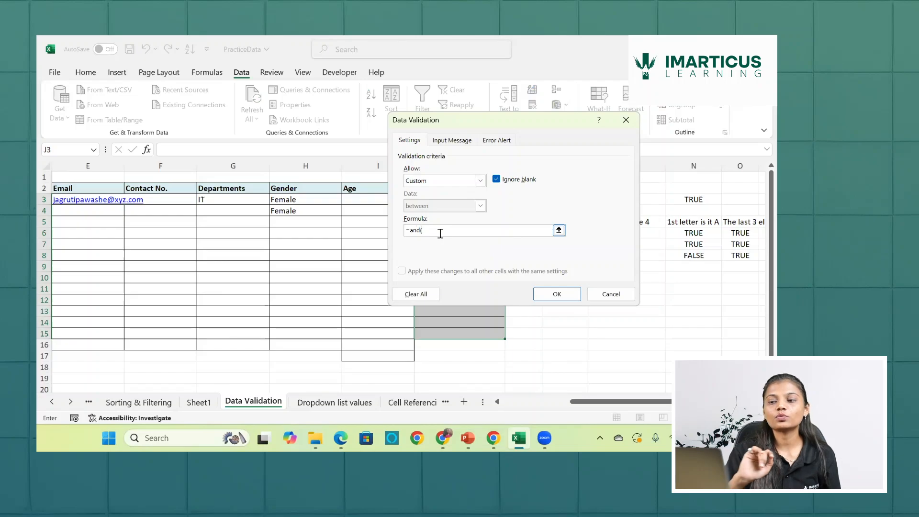
{"action": "scroll", "coordinate": [320, 244], "scroll_direction": "right", "scroll_amount": 1}
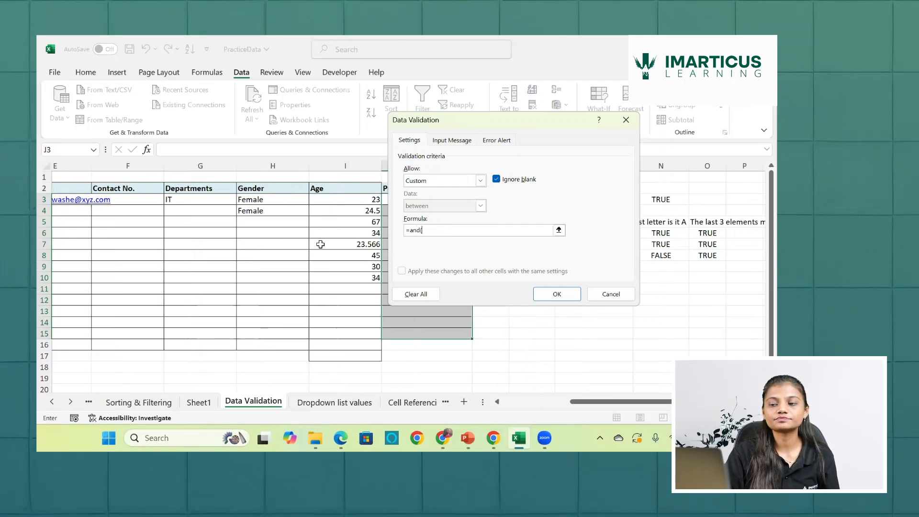
{"action": "scroll", "coordinate": [321, 244], "scroll_direction": "right", "scroll_amount": 2}
{"action": "scroll", "coordinate": [335, 225], "scroll_direction": "left", "scroll_amount": 1}
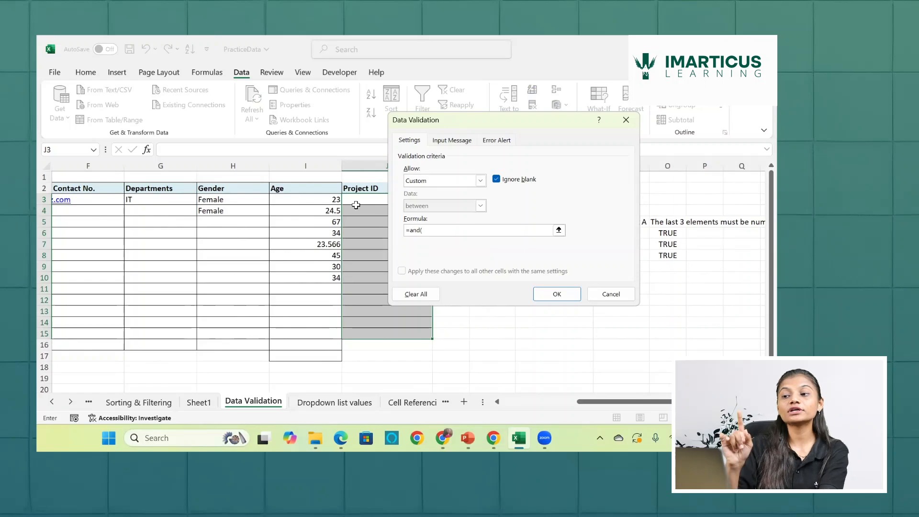
{"action": "left_click", "coordinate": [626, 120]}
- Review the three code conditions in M5, N5 and O5 that the Project ID rule must combine
{"action": "left_click", "coordinate": [554, 235]}
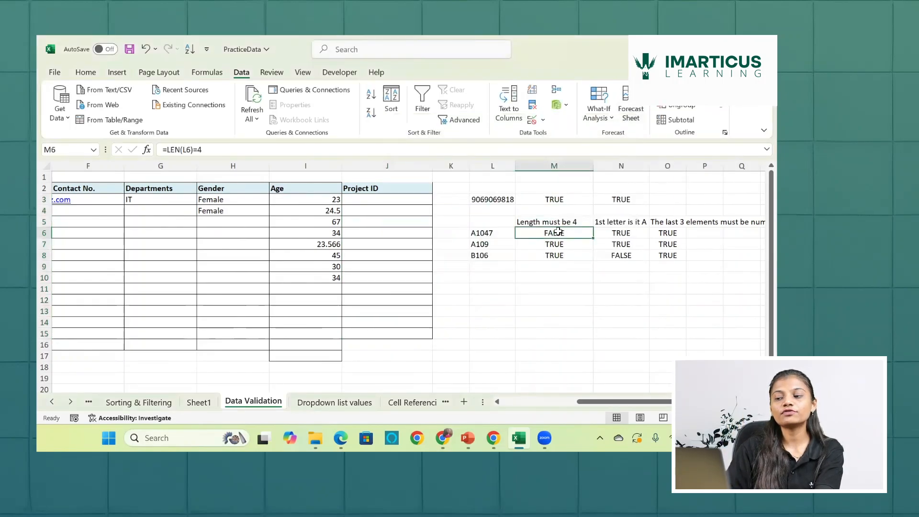
{"action": "left_click", "coordinate": [553, 224]}
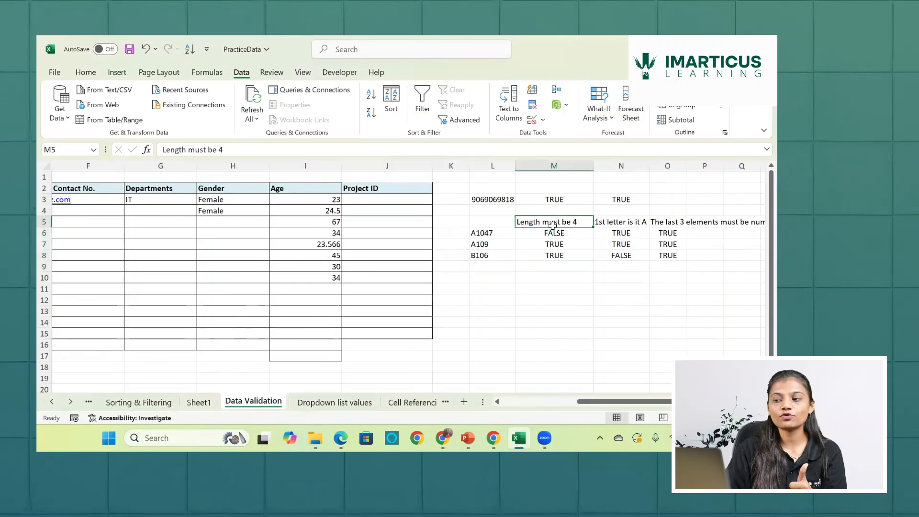
{"action": "left_click", "coordinate": [603, 223]}
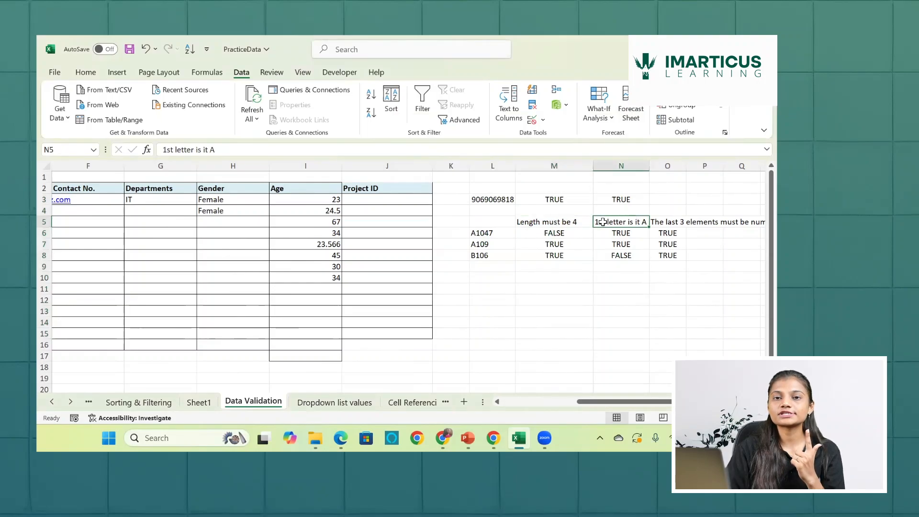
{"action": "left_click", "coordinate": [679, 223]}
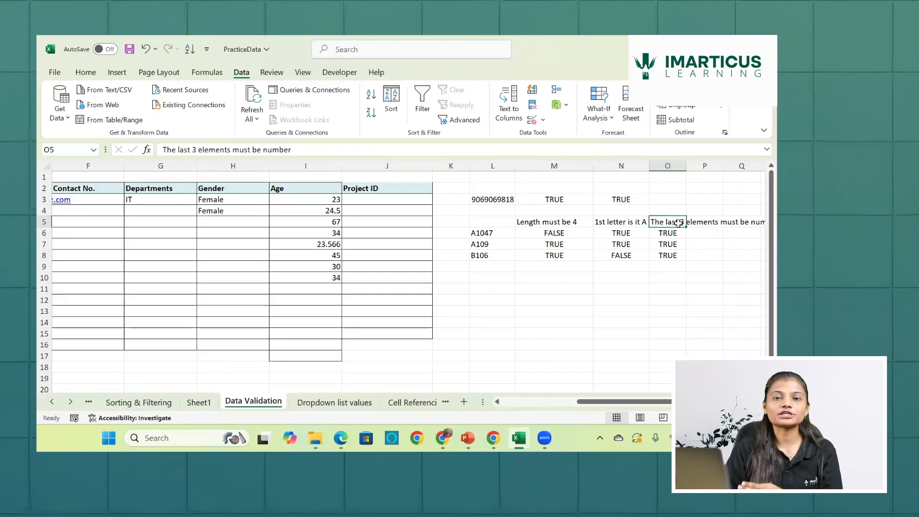
- Start a Custom data validation rule for the Project ID cells J3:J15
{"action": "left_click_drag", "start_coordinate": [412, 198], "coordinate": [407, 332]}
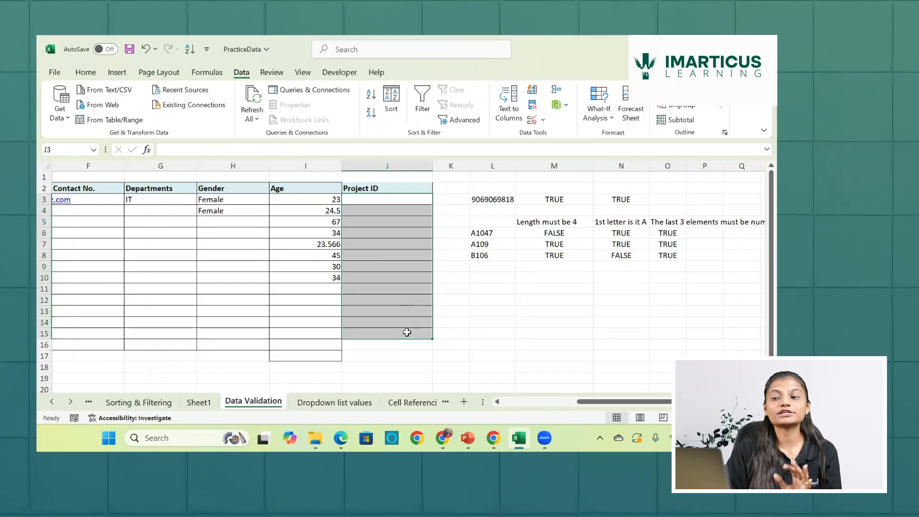
{"action": "left_click", "coordinate": [533, 121]}
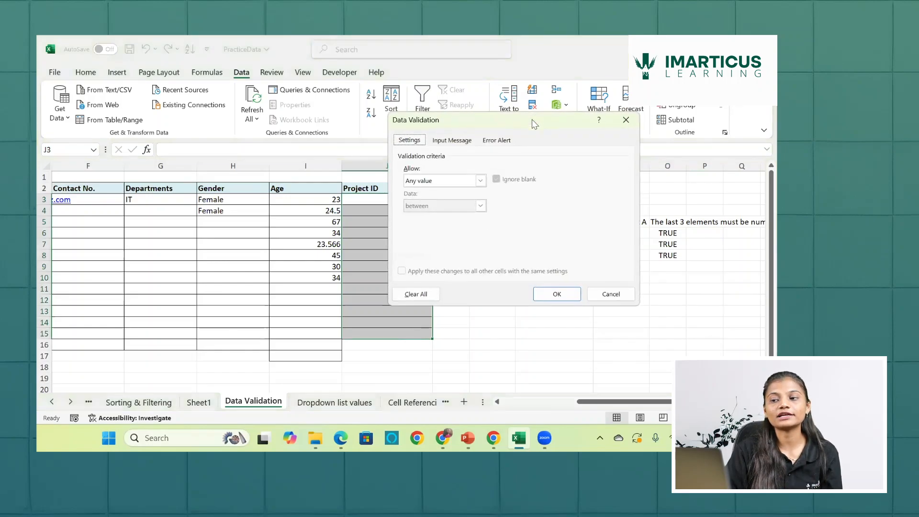
{"action": "left_click", "coordinate": [480, 180]}
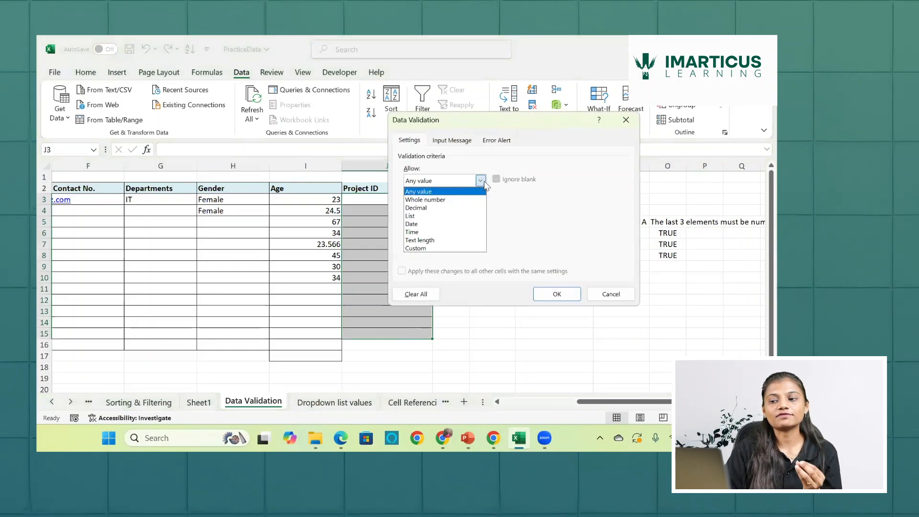
{"action": "left_click", "coordinate": [431, 248]}
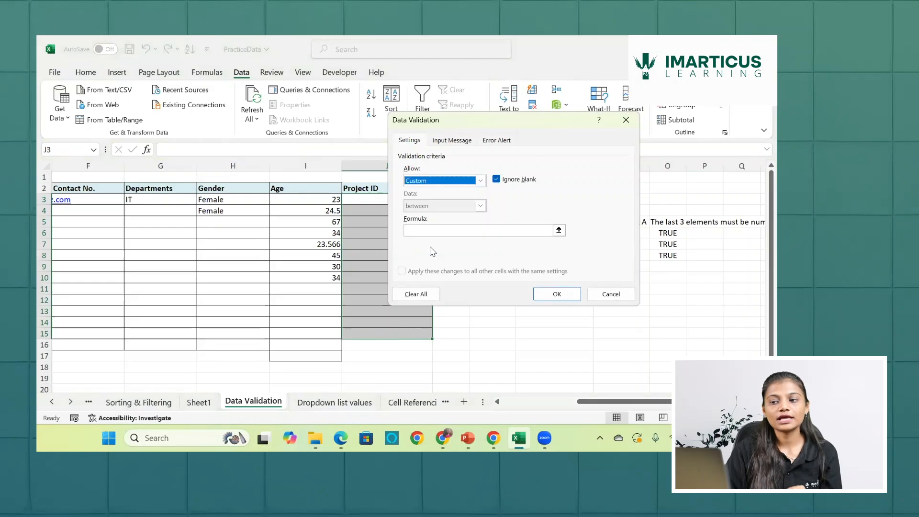
- Begin the validation formula with the length condition =And(len(J3)=4, referencing the first Project ID cell
{"action": "left_click", "coordinate": [438, 228]}
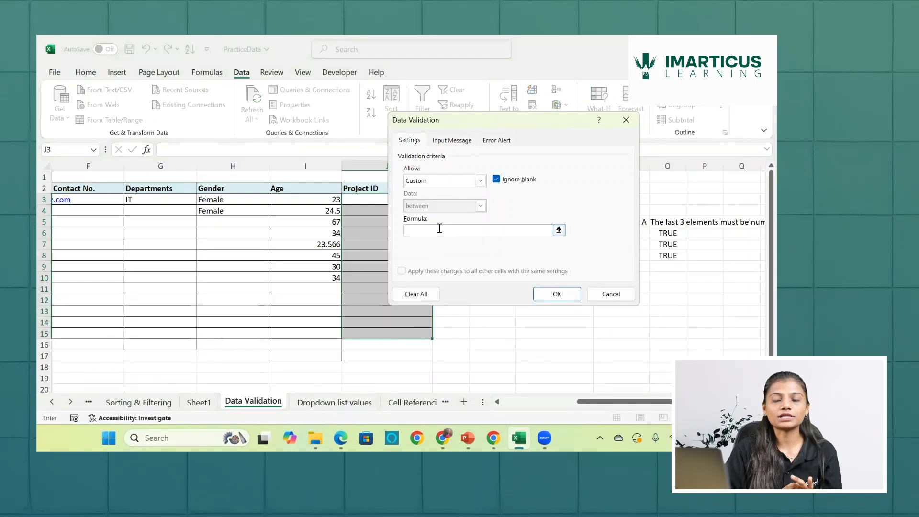
{"action": "type", "text": "=A"}
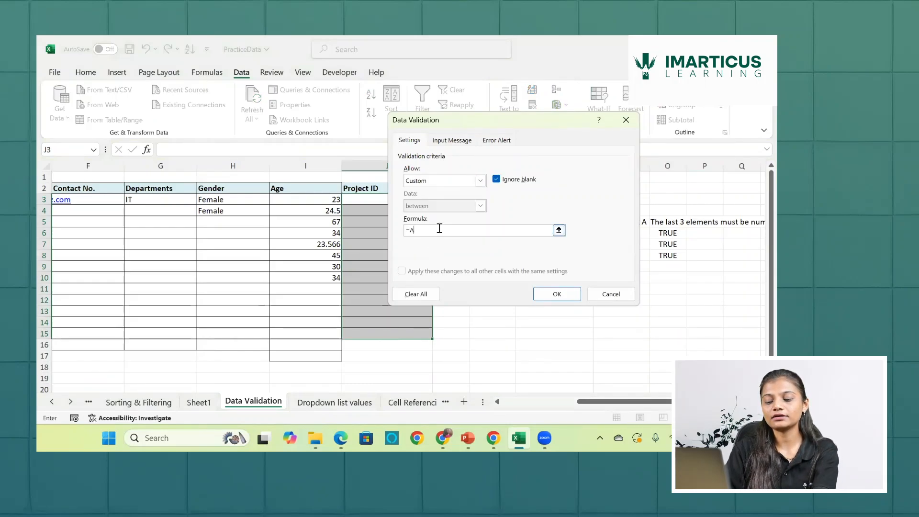
{"action": "type", "text": "nd("}
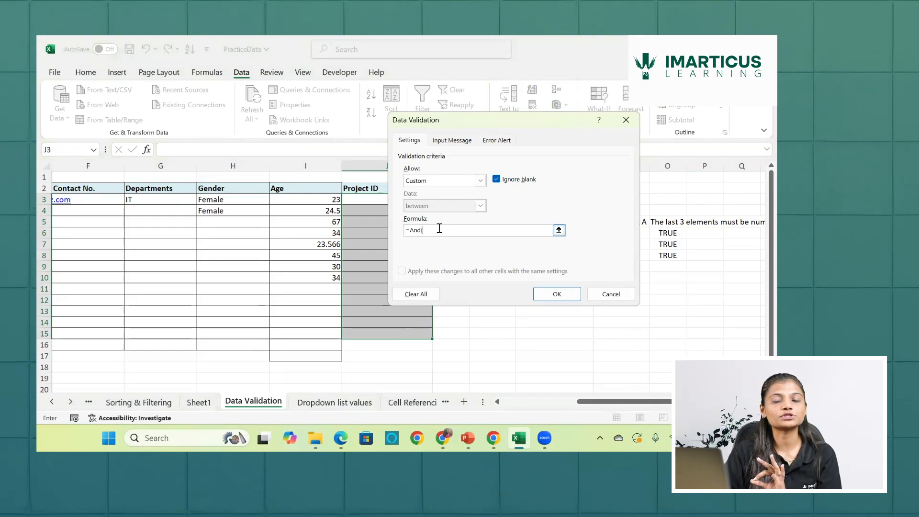
{"action": "type", "text": "le"}
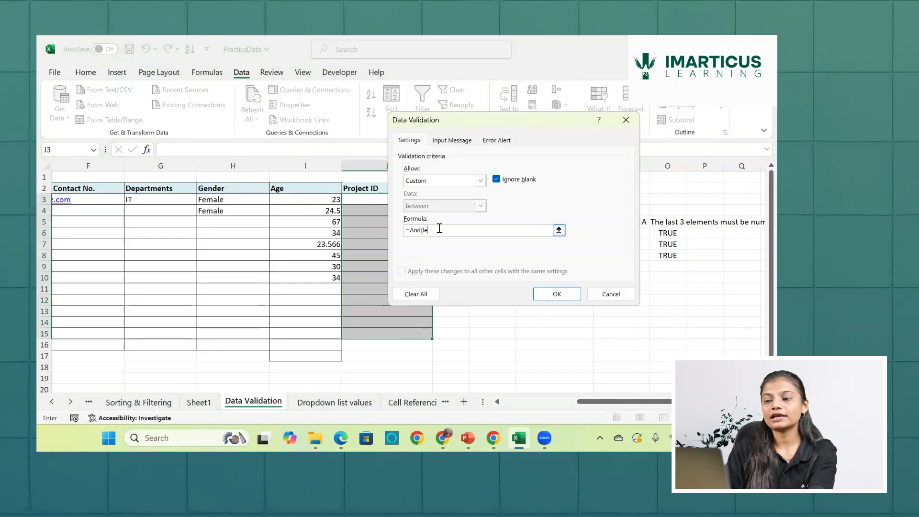
{"action": "type", "text": "n("}
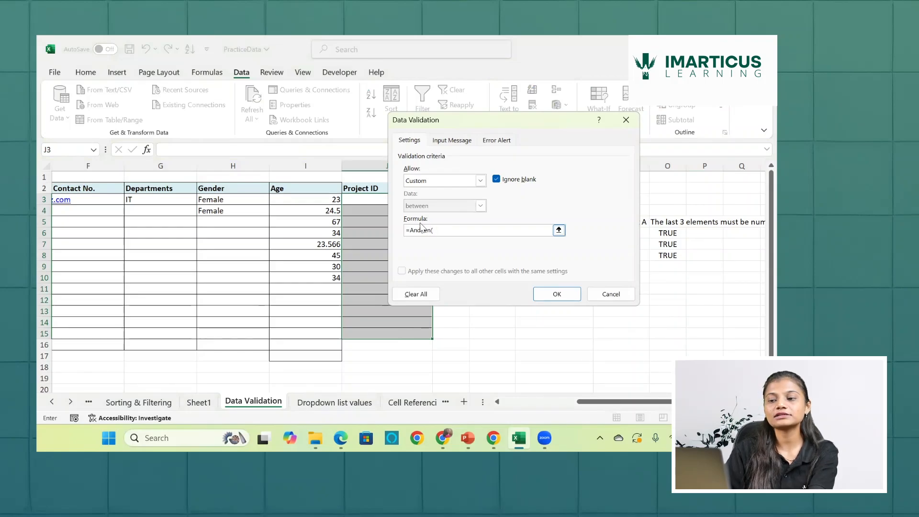
{"action": "left_click", "coordinate": [374, 198]}
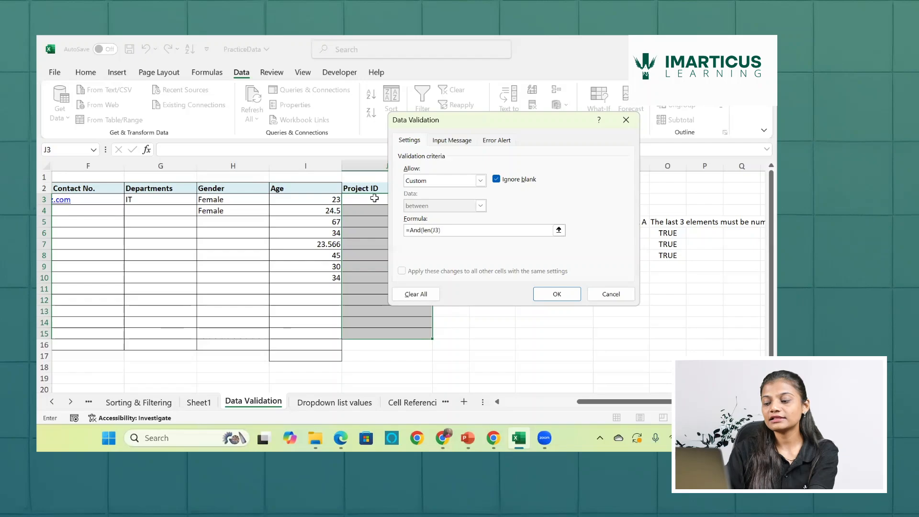
{"action": "type", "text": ")=4,"}
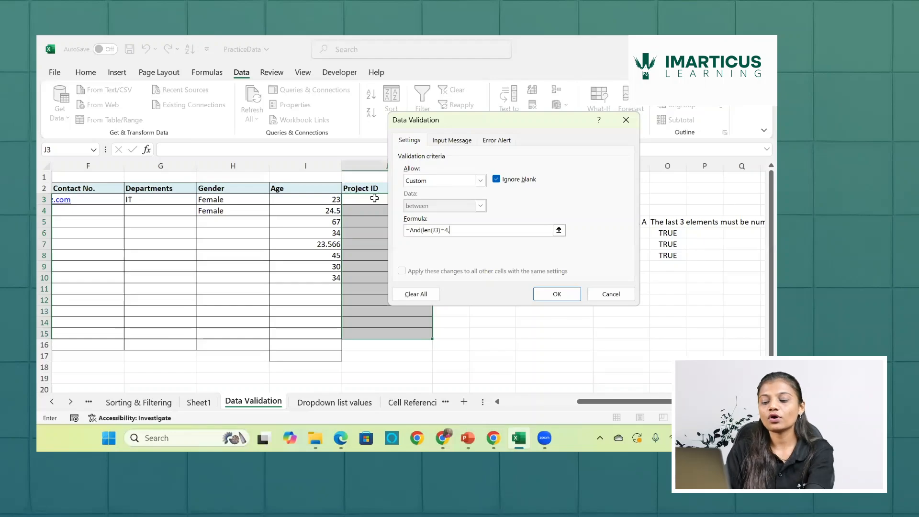
- Add the first-letter condition left(J3,1)="A" as the second argument of the And formula
{"action": "type", "text": "left("}
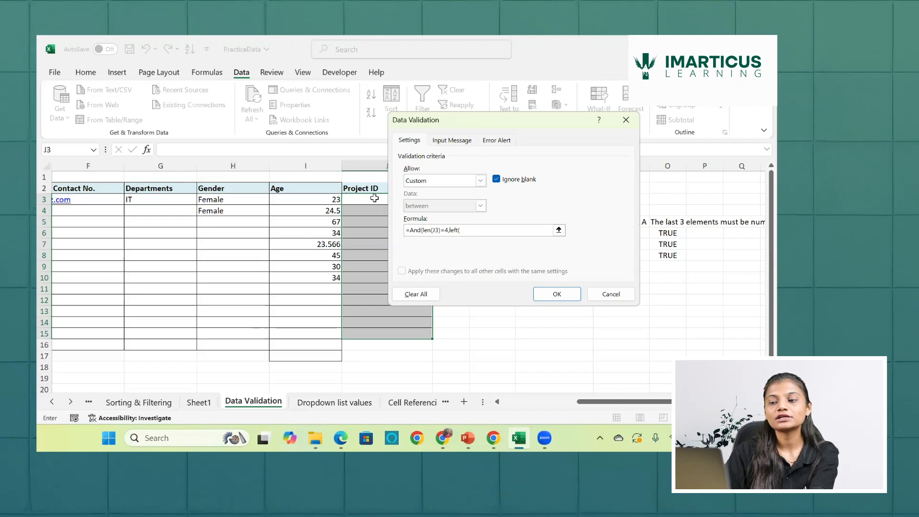
{"action": "left_click", "coordinate": [374, 198]}
{"action": "type", "text": ",1"}
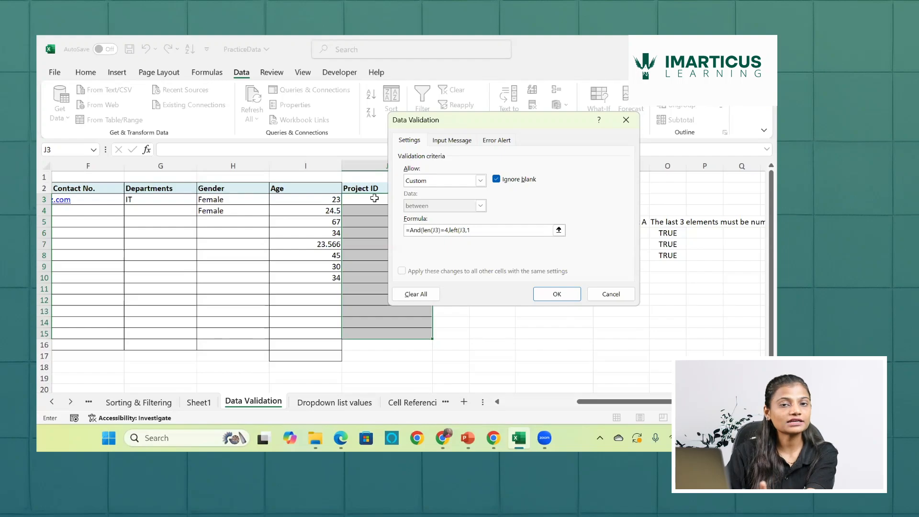
{"action": "type", "text": ")"}
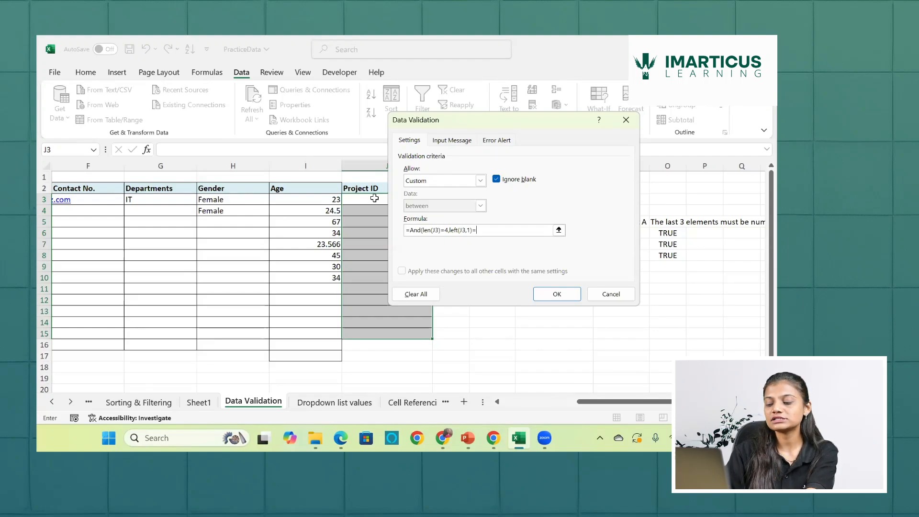
{"action": "type", "text": "=\"A\","}
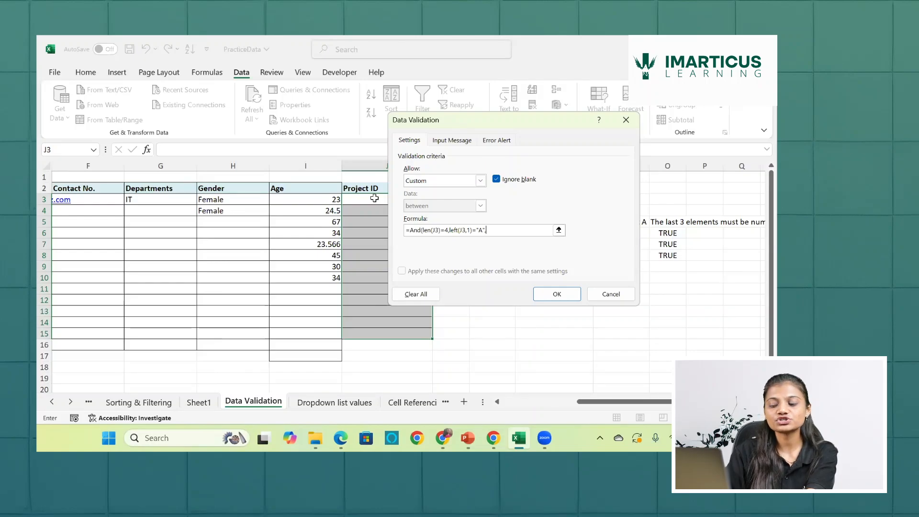
- Add isnumber(value(right(J3,3))) as the third argument of the And formula, requiring the last three characters to be numeric
{"action": "type", "text": "is"}
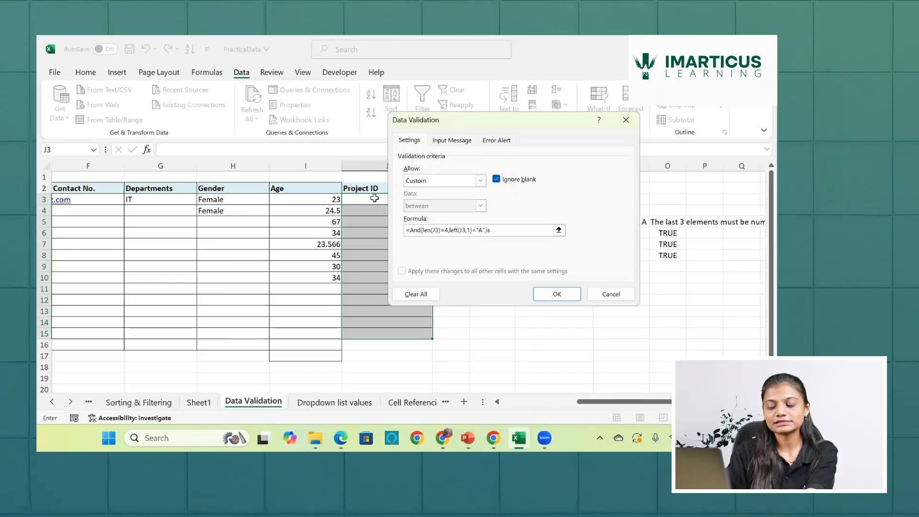
{"action": "type", "text": "number"}
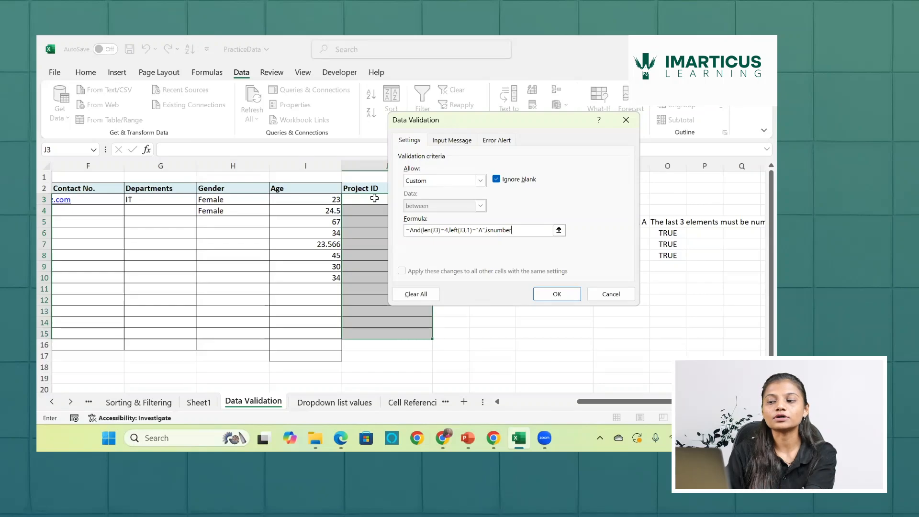
{"action": "type", "text": "("}
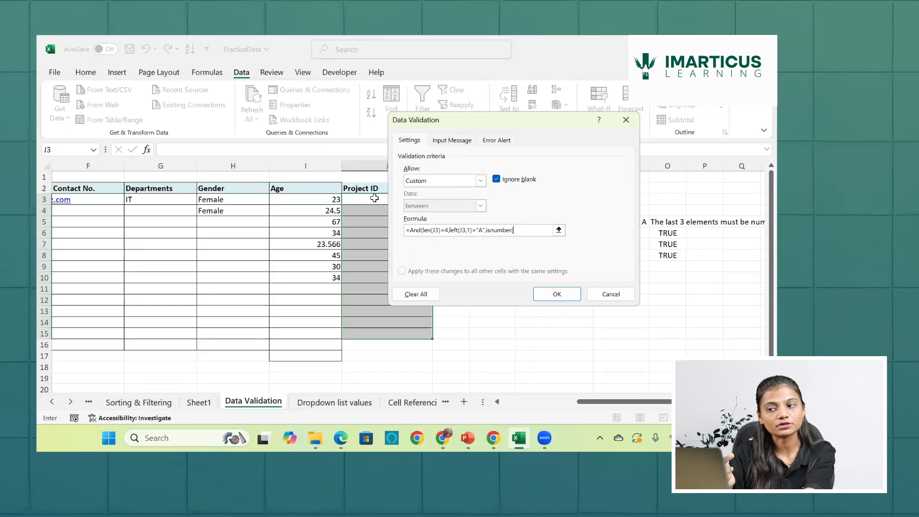
{"action": "type", "text": "va"}
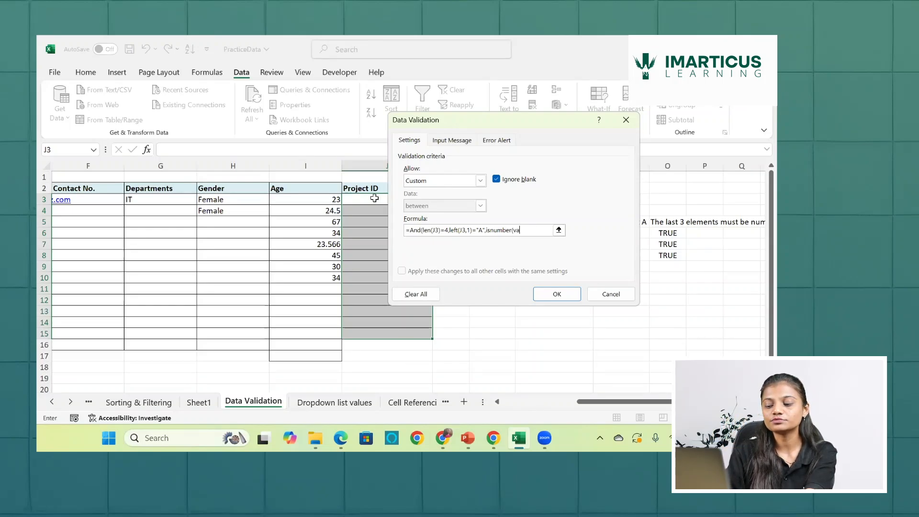
{"action": "type", "text": "lue("}
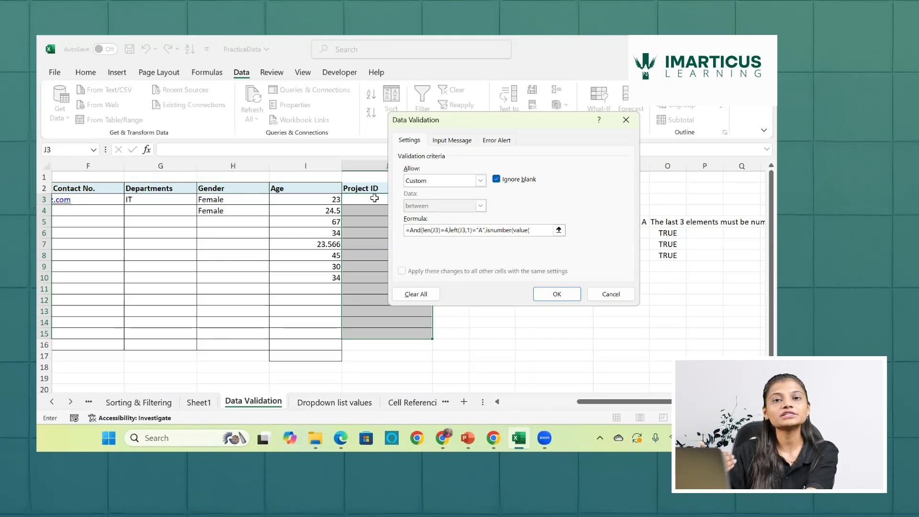
{"action": "type", "text": "r"}
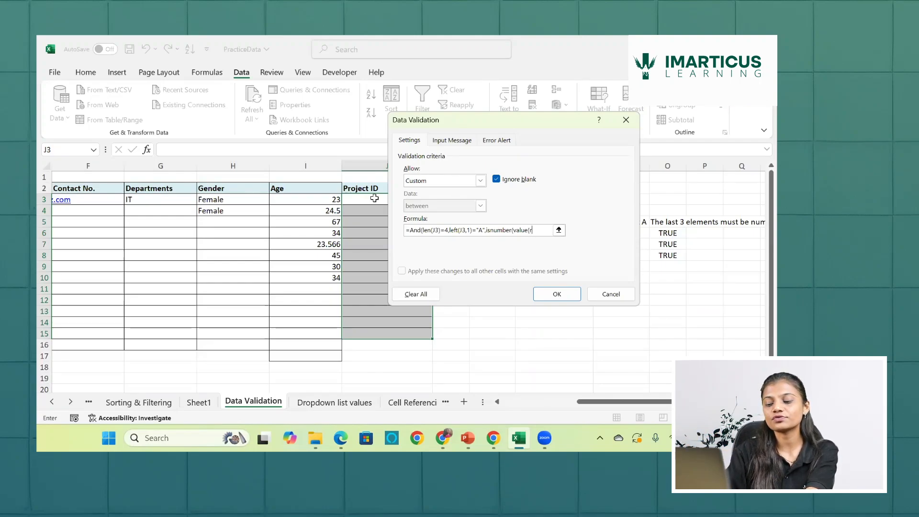
{"action": "type", "text": "ight("}
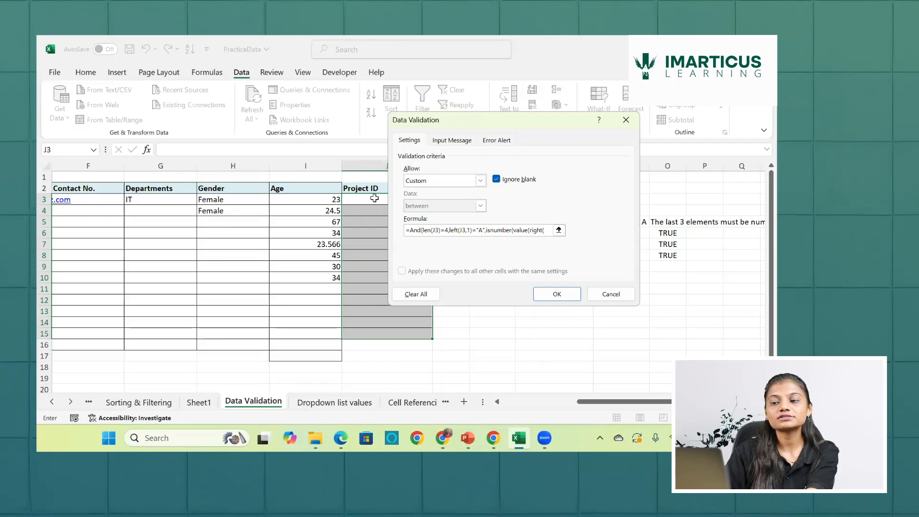
{"action": "left_click", "coordinate": [374, 198]}
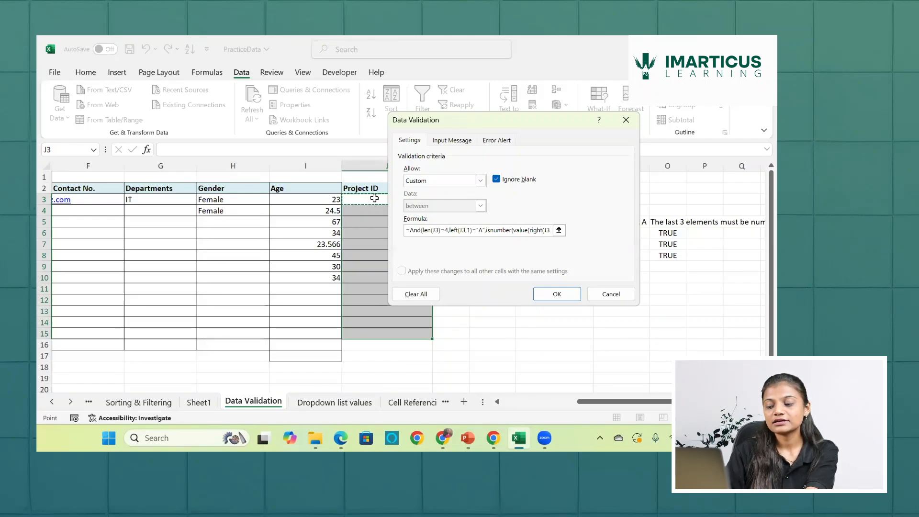
{"action": "type", "text": ","}
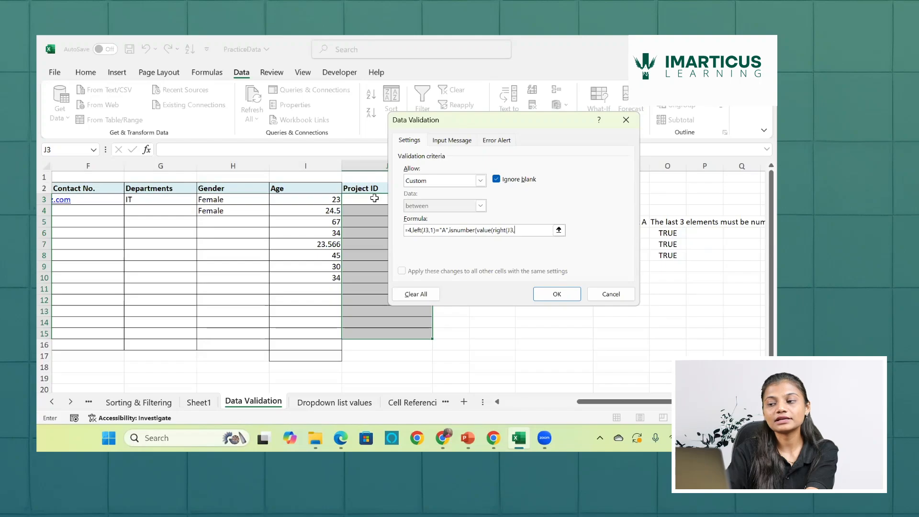
{"action": "type", "text": "3"}
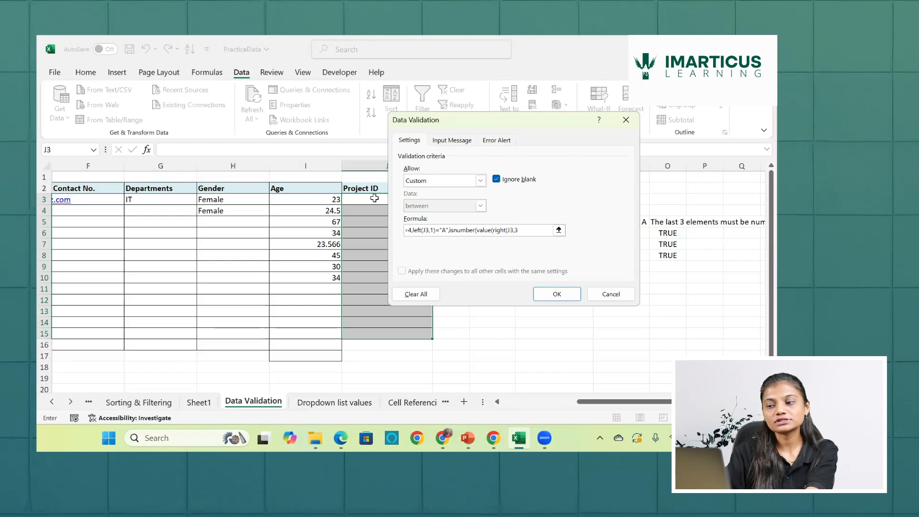
{"action": "type", "text": ")"}
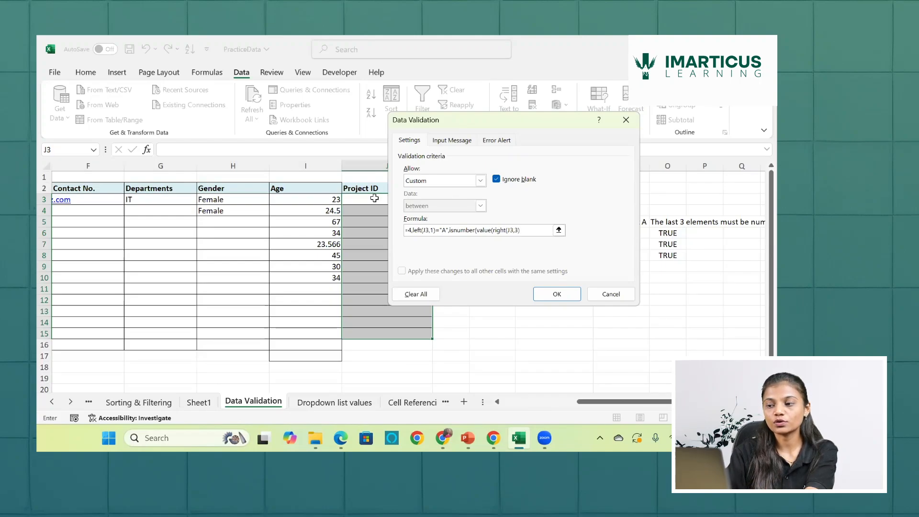
{"action": "type", "text": "))"}
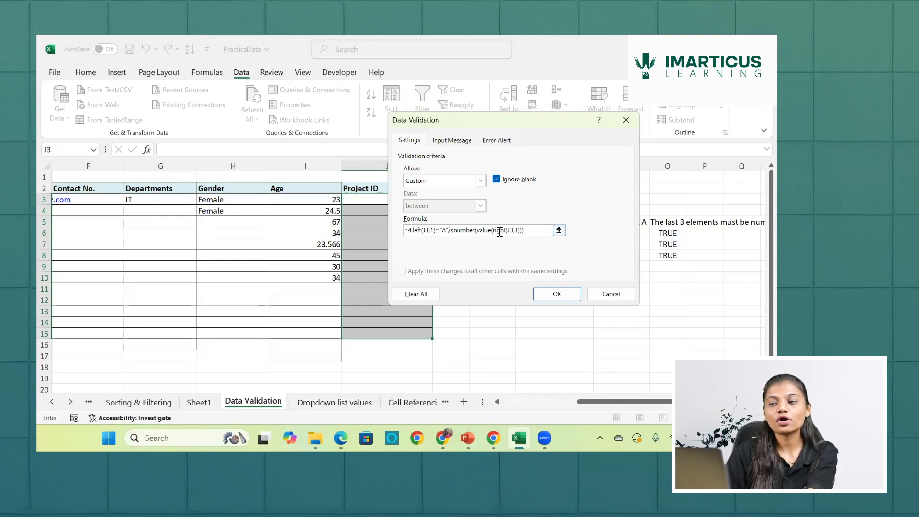
- Review the nested right, value and isnumber parts, then close the And formula and apply the validation rule to the Project ID cells
{"action": "left_click_drag", "start_coordinate": [494, 232], "coordinate": [521, 234]}
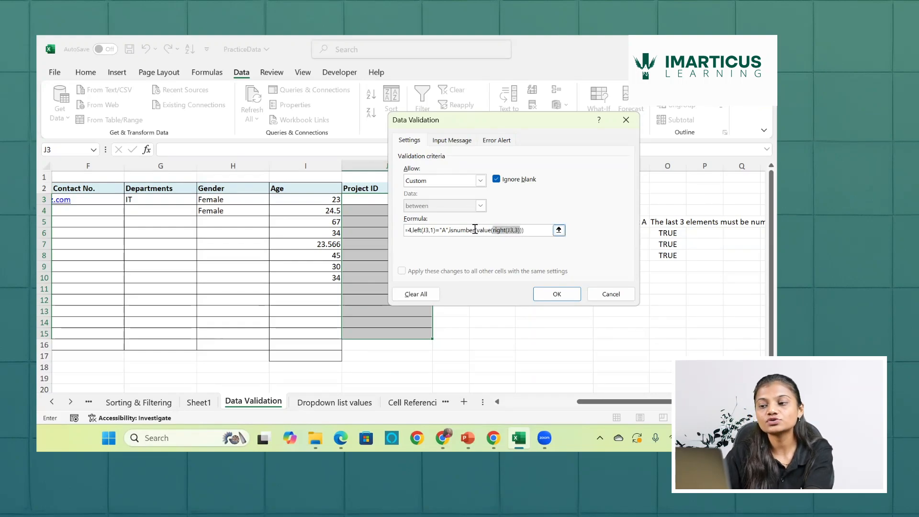
{"action": "left_click_drag", "start_coordinate": [477, 230], "coordinate": [522, 231]}
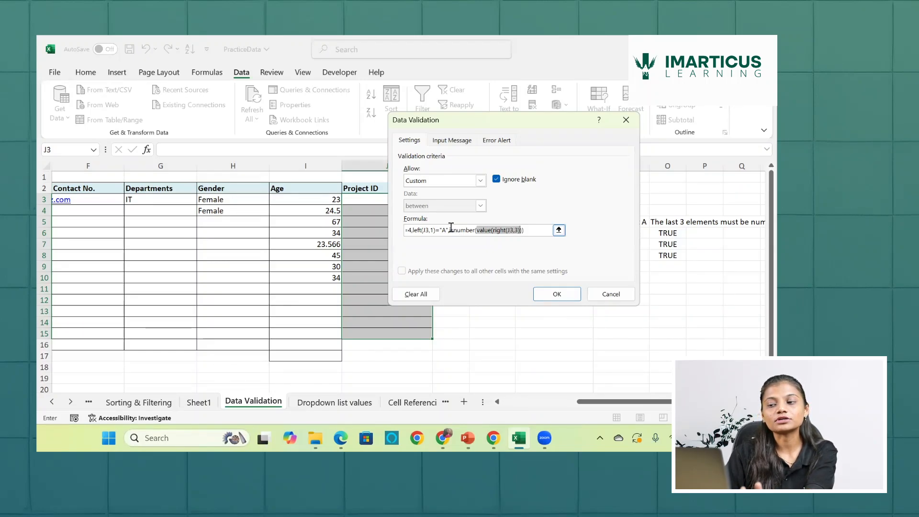
{"action": "left_click_drag", "start_coordinate": [451, 229], "coordinate": [529, 231]}
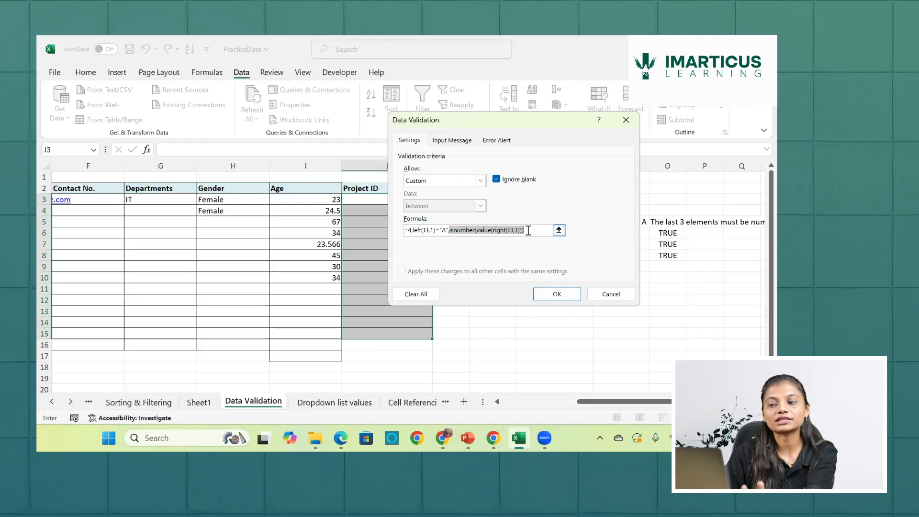
{"action": "left_click", "coordinate": [529, 230]}
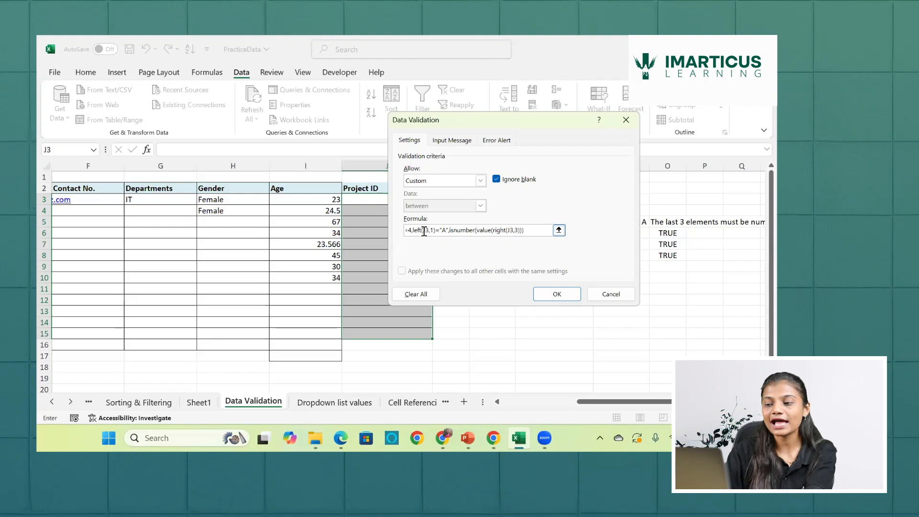
{"action": "type", "text": ")"}
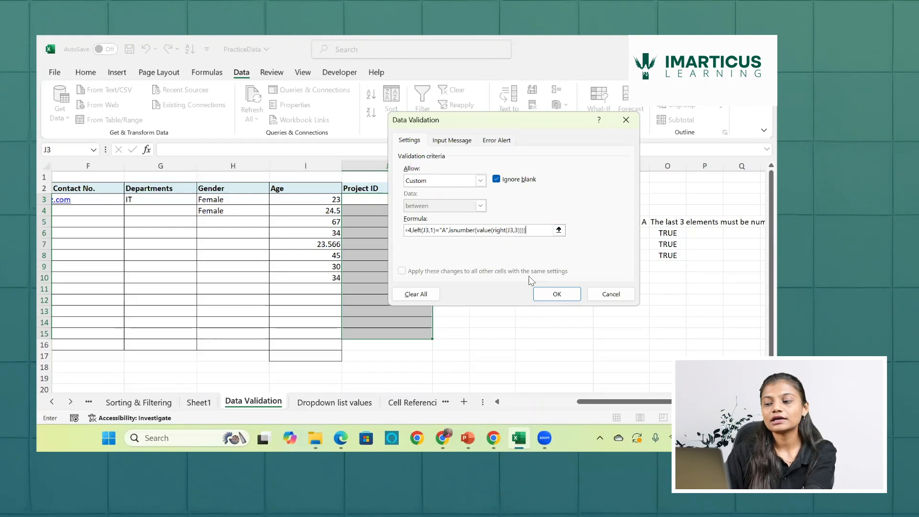
{"action": "left_click", "coordinate": [557, 294]}
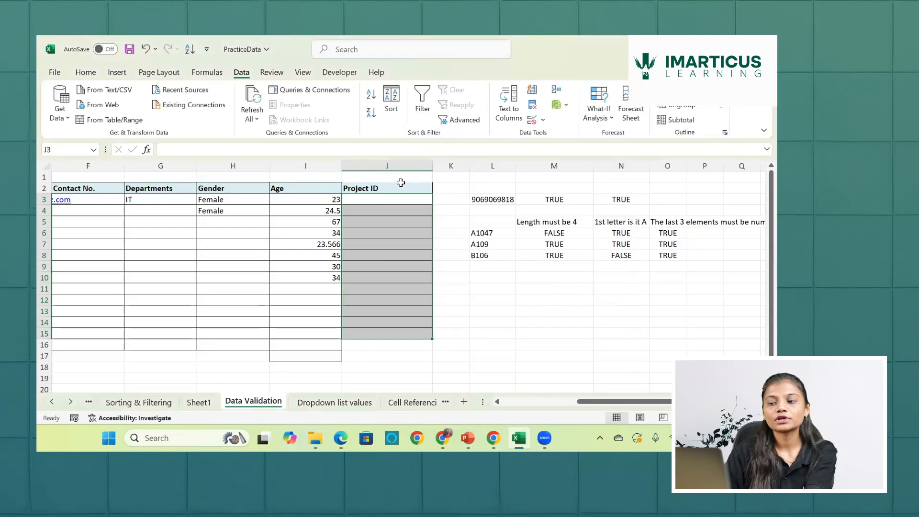
- Test the Project ID rule by entering the code A109 in cell J3
{"action": "left_click", "coordinate": [403, 203]}
{"action": "type", "text": "A"}
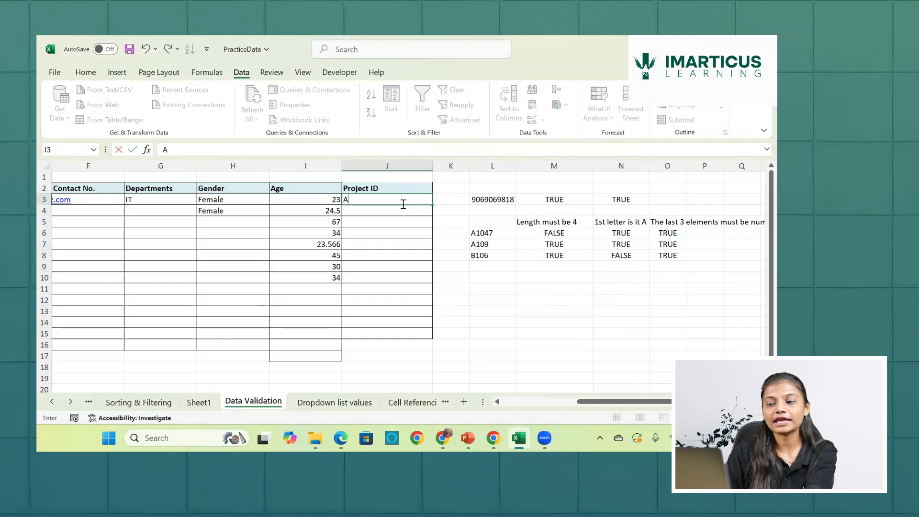
{"action": "type", "text": "109"}
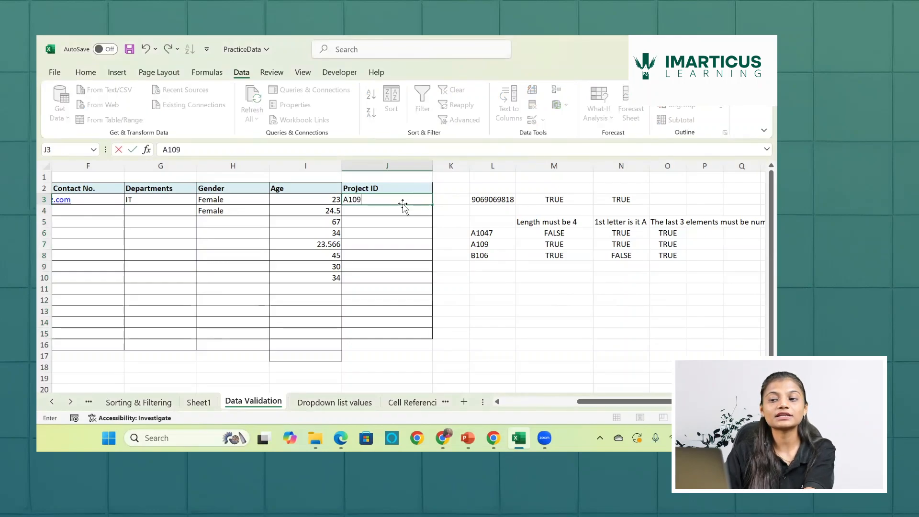
{"action": "key", "text": "Return"}
- Begin a test code starting with B in Project ID cell J4
{"action": "type", "text": "B"}
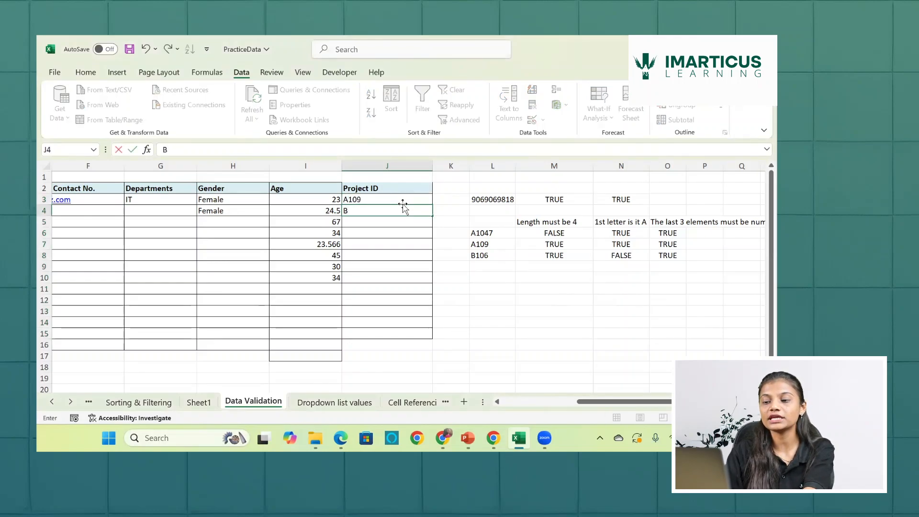
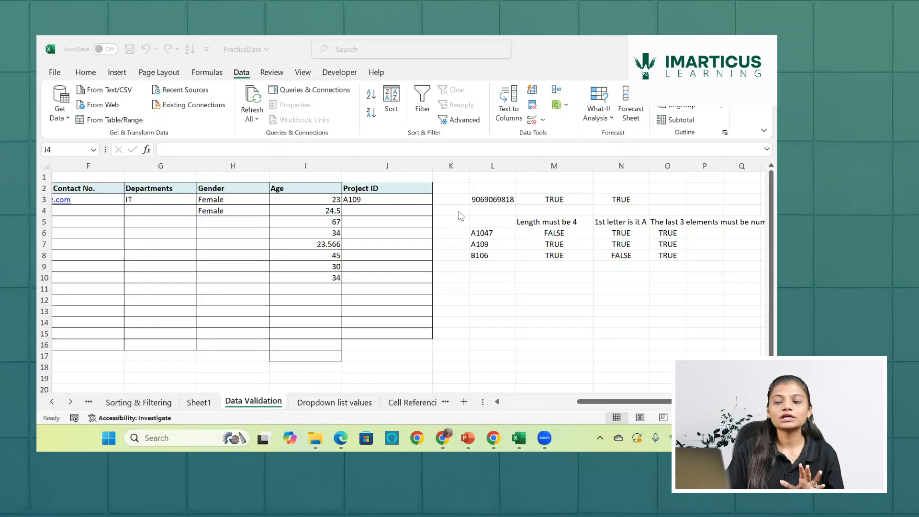
- Review the department names and the designation lists under each department on the Dropdown list values sheet
{"action": "left_click", "coordinate": [336, 406]}
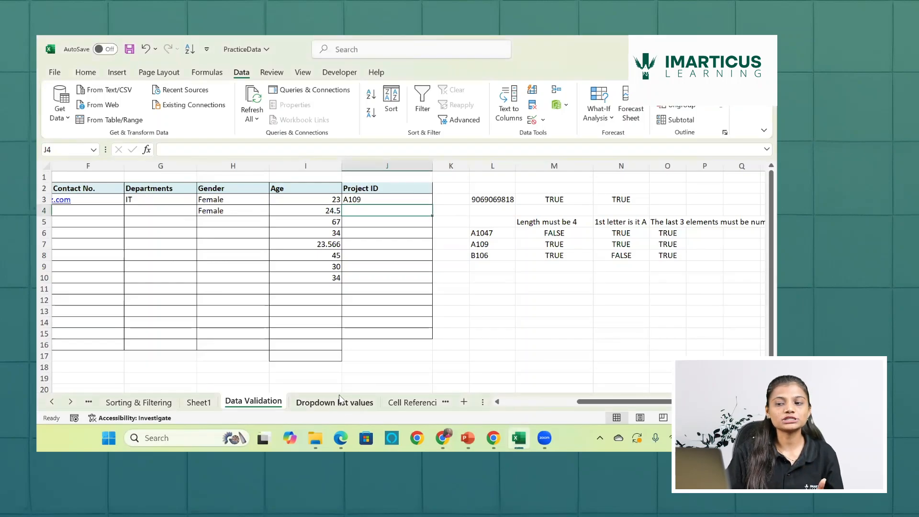
{"action": "left_click", "coordinate": [343, 403]}
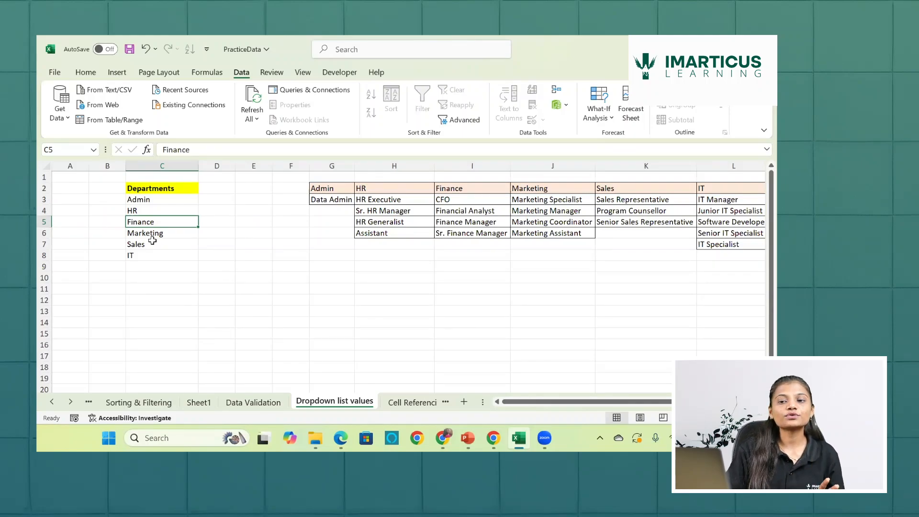
{"action": "scroll", "coordinate": [280, 259], "scroll_direction": "right", "scroll_amount": 3}
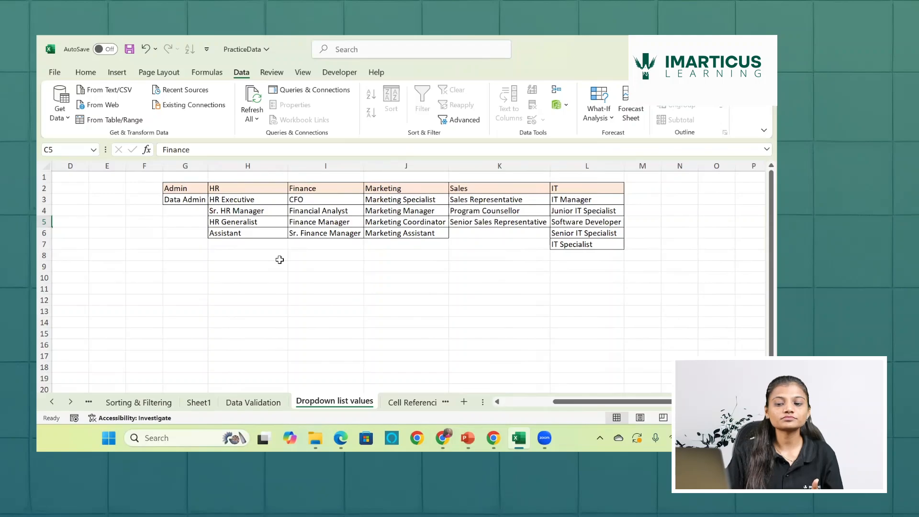
- Insert a column before Gender on the Data Validation sheet and give it the header Designation in H2
{"action": "left_click", "coordinate": [242, 405]}
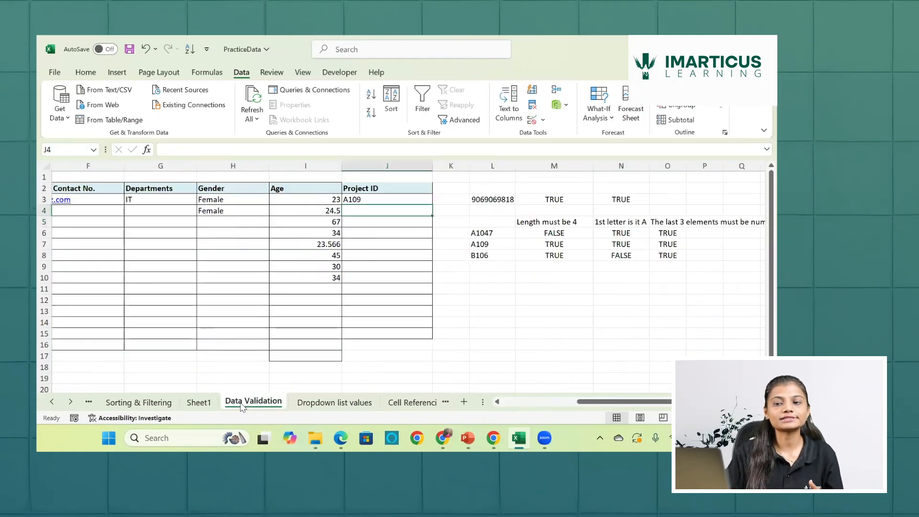
{"action": "left_click", "coordinate": [231, 166]}
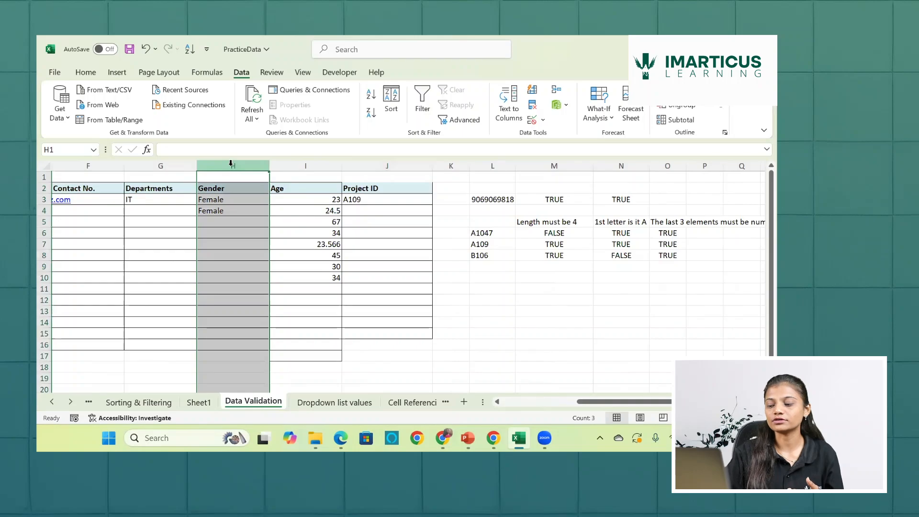
{"action": "key", "text": "ctrl+shift+plus"}
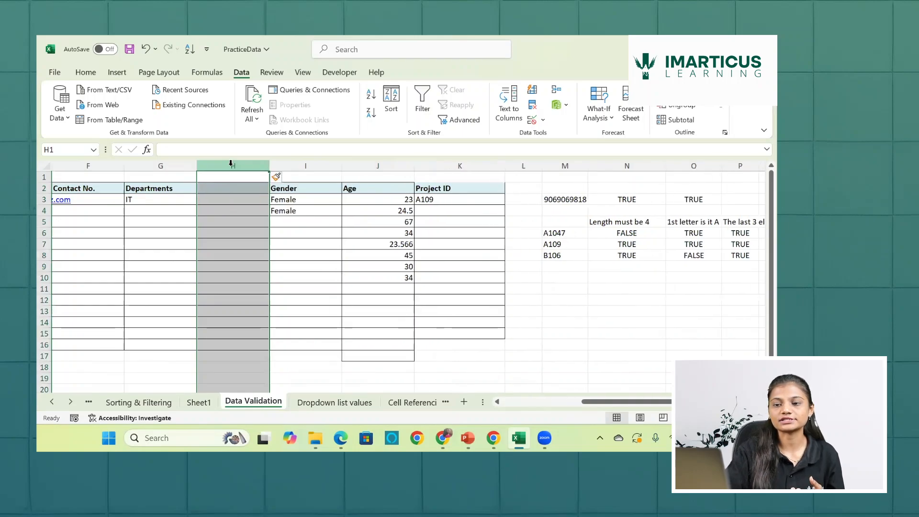
{"action": "left_click", "coordinate": [230, 190]}
{"action": "type", "text": "Desi"}
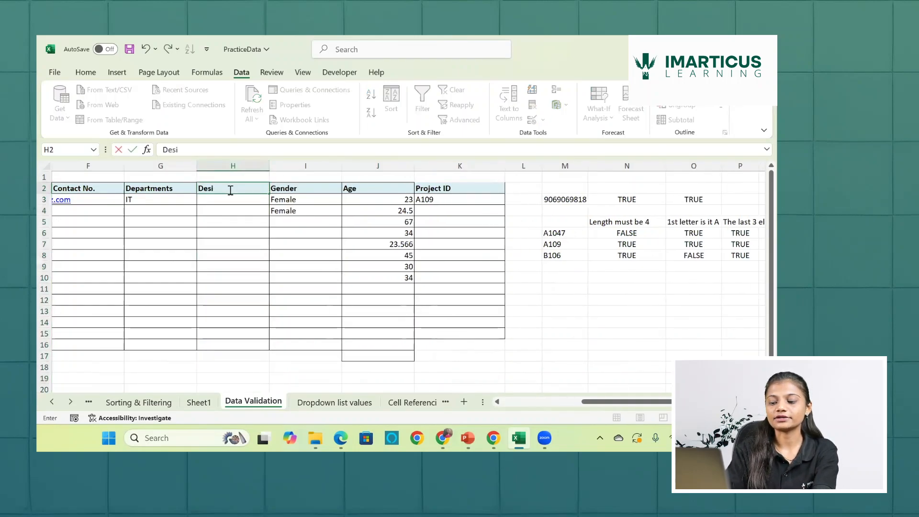
{"action": "type", "text": "gnation"}
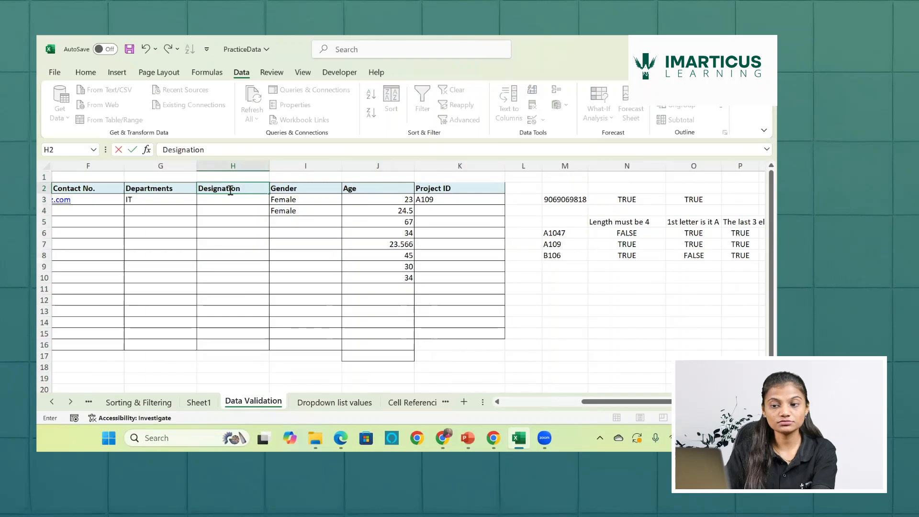
{"action": "key", "text": "Return"}
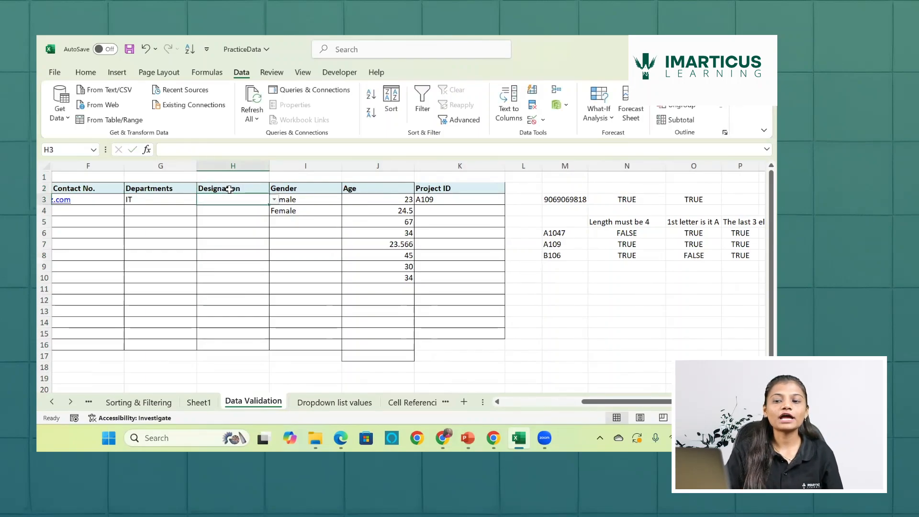
- Check the dropdown in H3, then clear the inherited list validation from Designation cells H3:H16
{"action": "left_click", "coordinate": [275, 200]}
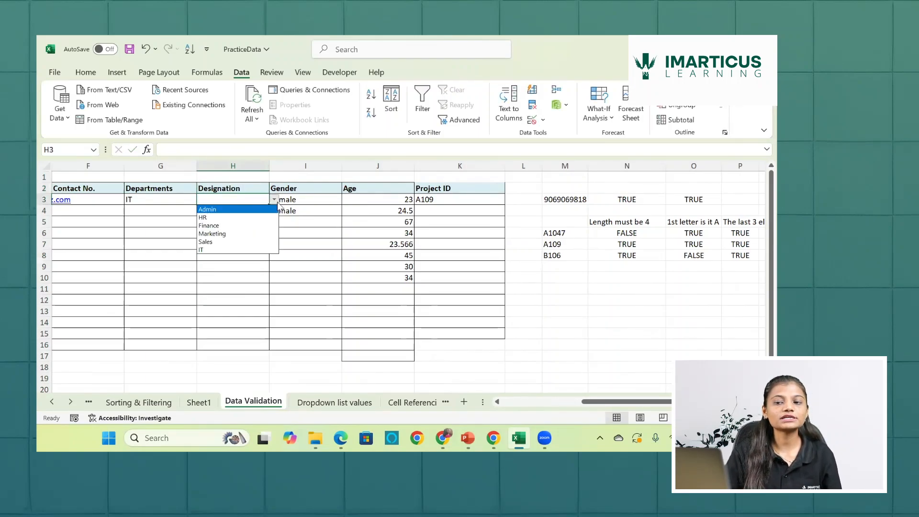
{"action": "key", "text": "Escape"}
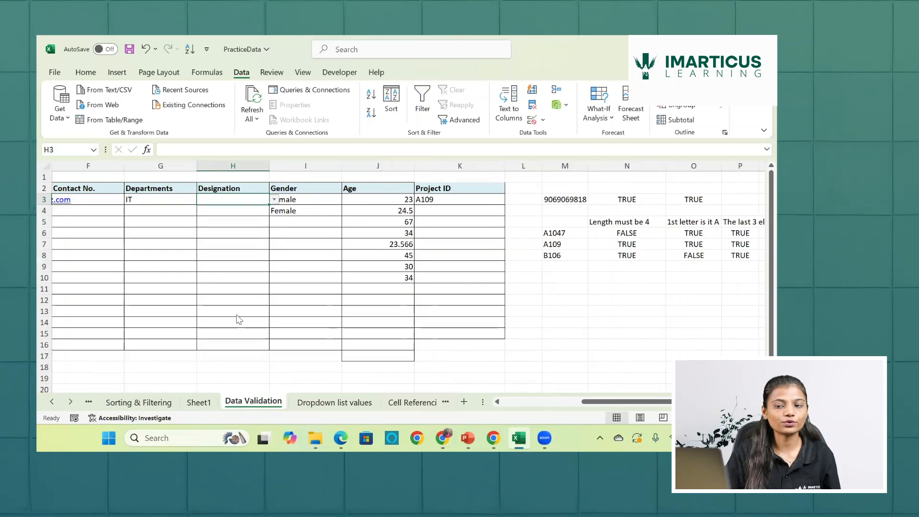
{"action": "left_click_drag", "start_coordinate": [243, 226], "coordinate": [235, 345]}
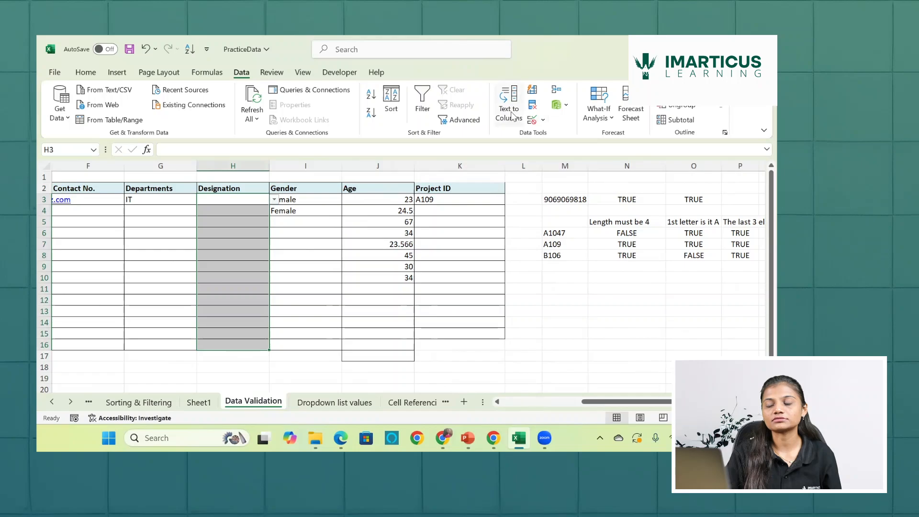
{"action": "left_click", "coordinate": [532, 120]}
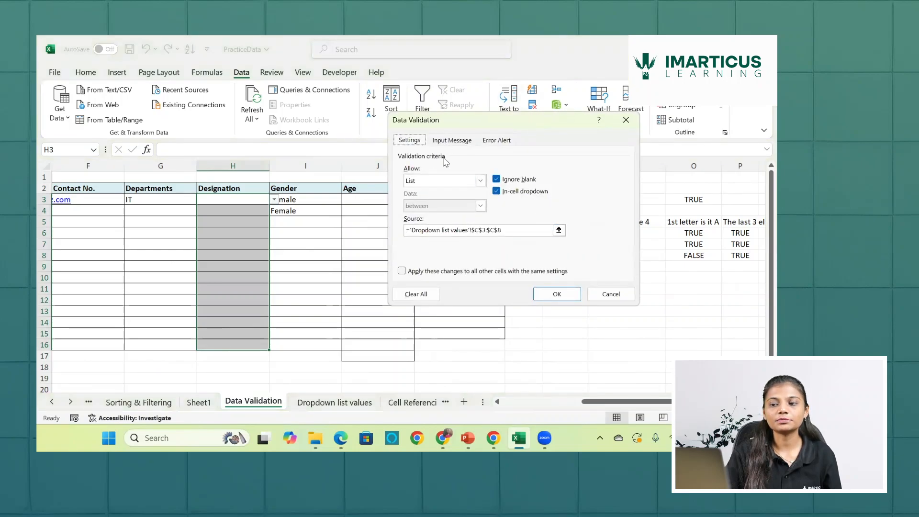
{"action": "left_click", "coordinate": [480, 181]}
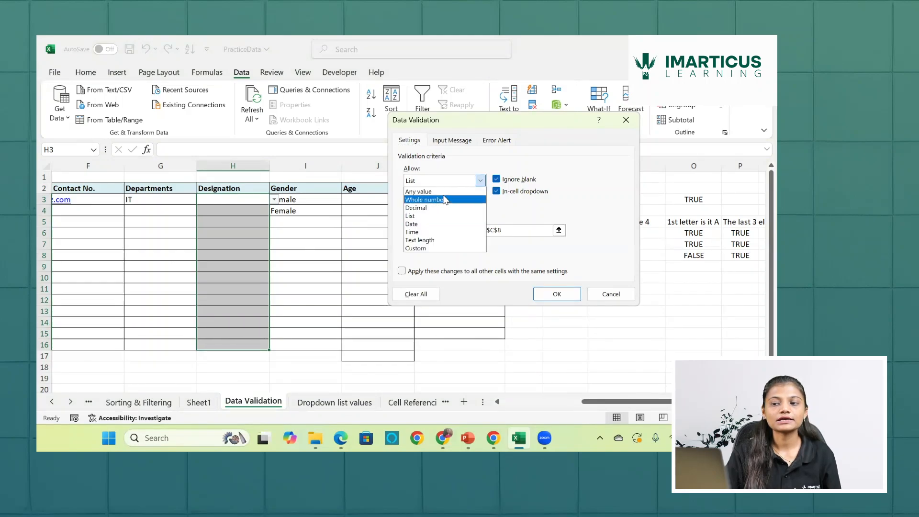
{"action": "left_click", "coordinate": [419, 192]}
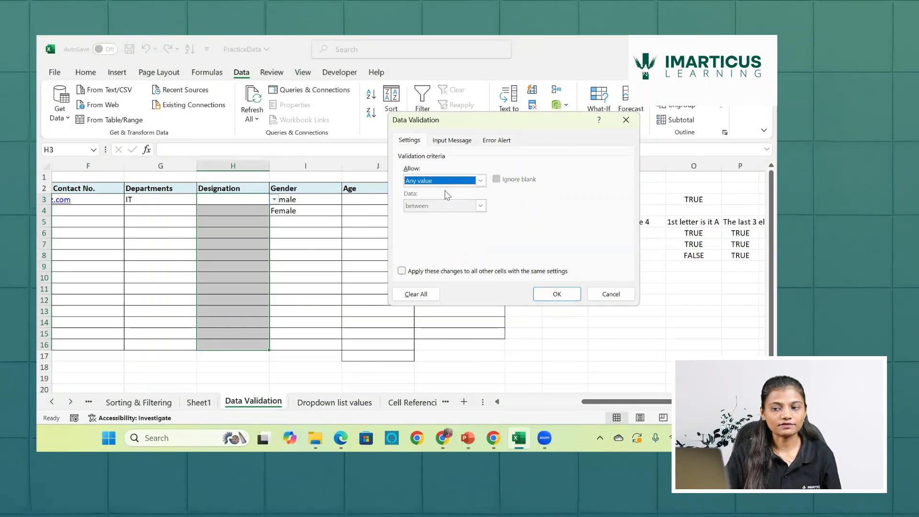
{"action": "left_click", "coordinate": [414, 294]}
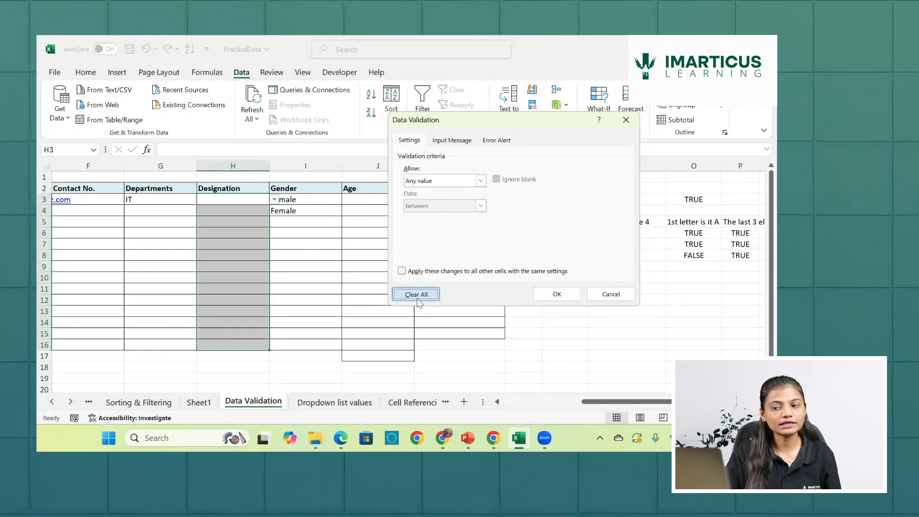
{"action": "left_click", "coordinate": [557, 294]}
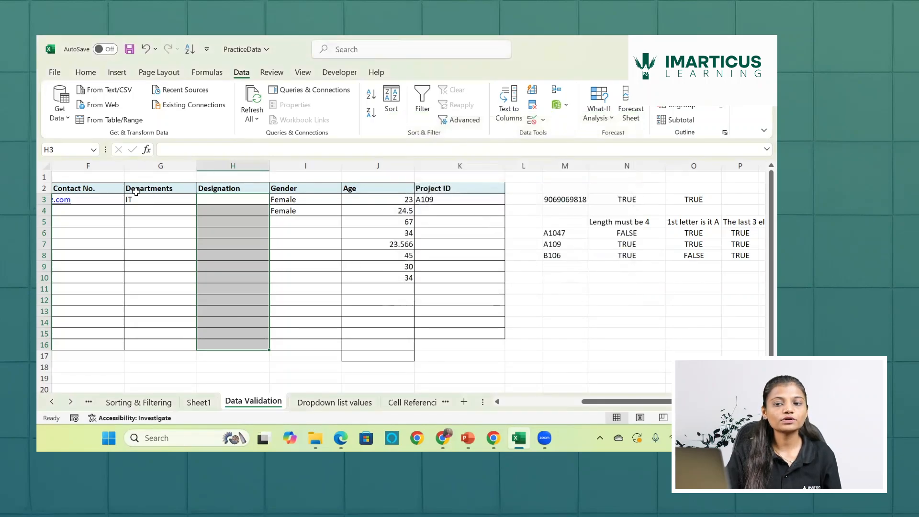
- Review the department choices in cell G3, select IT, and inspect the Designation cell beside it
{"action": "left_click", "coordinate": [146, 201]}
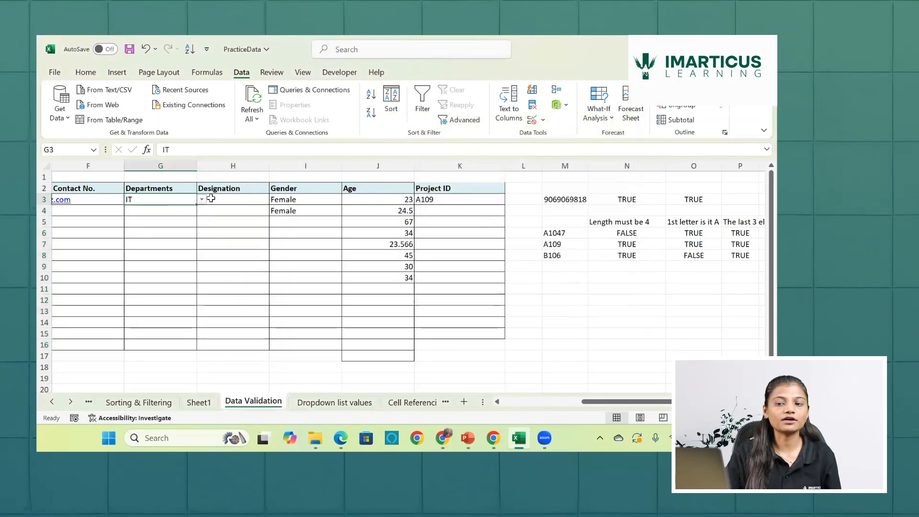
{"action": "left_click", "coordinate": [245, 173]}
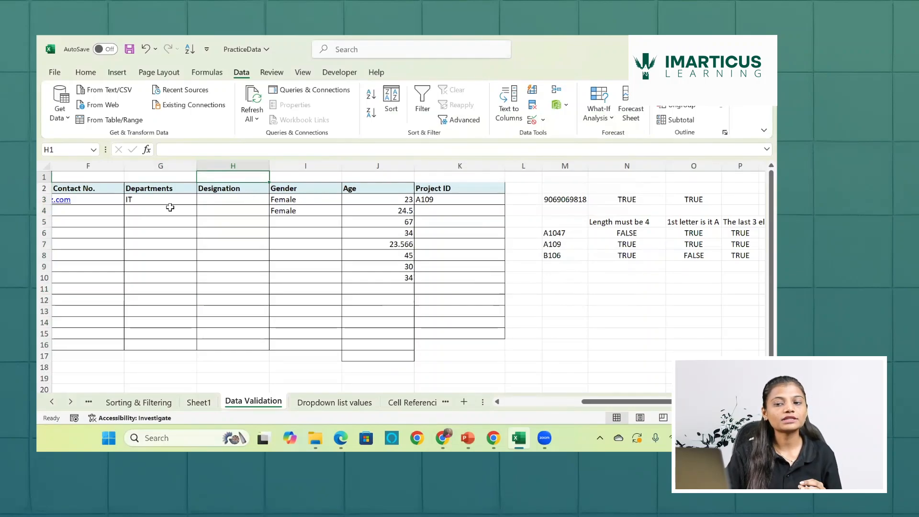
{"action": "left_click", "coordinate": [173, 203]}
{"action": "left_click", "coordinate": [201, 200]}
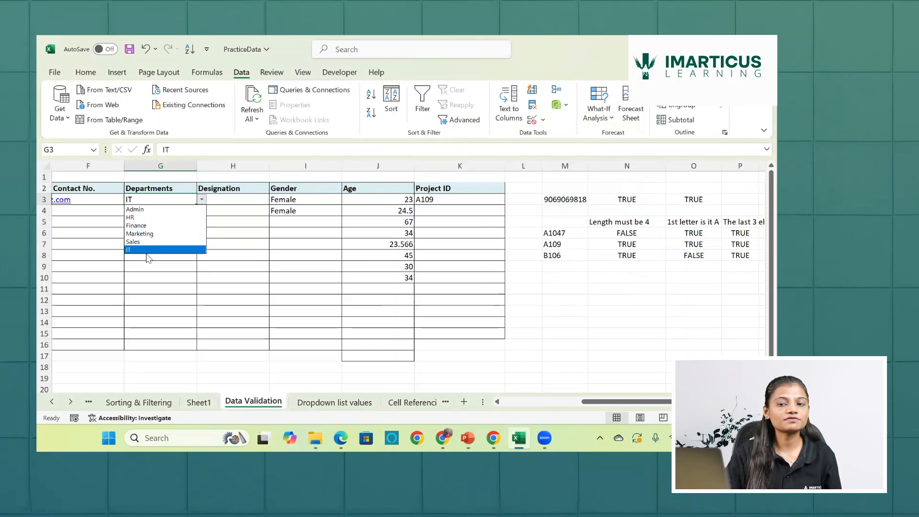
{"action": "key", "text": "Escape"}
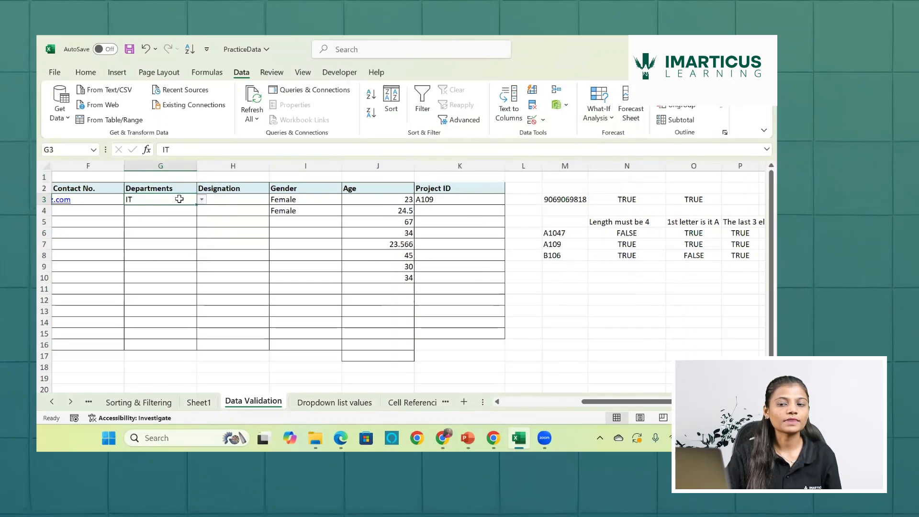
{"action": "left_click", "coordinate": [202, 200]}
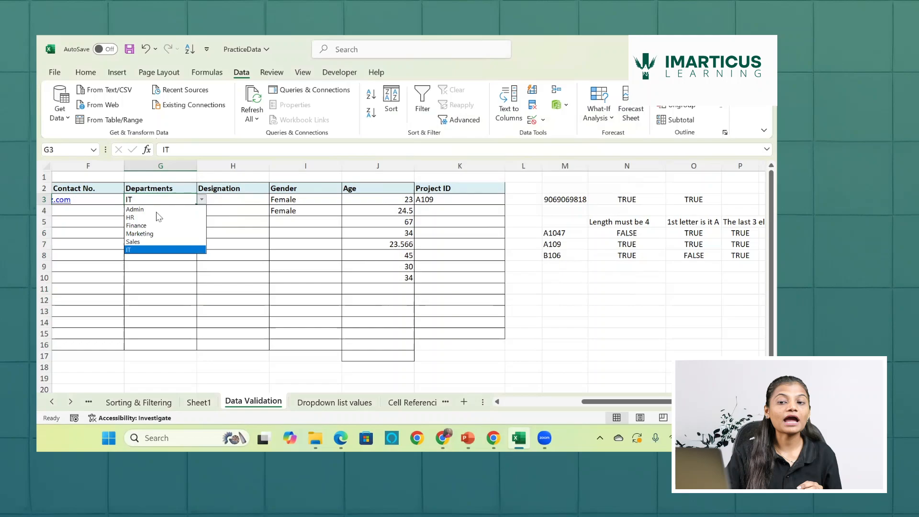
{"action": "left_click", "coordinate": [141, 252]}
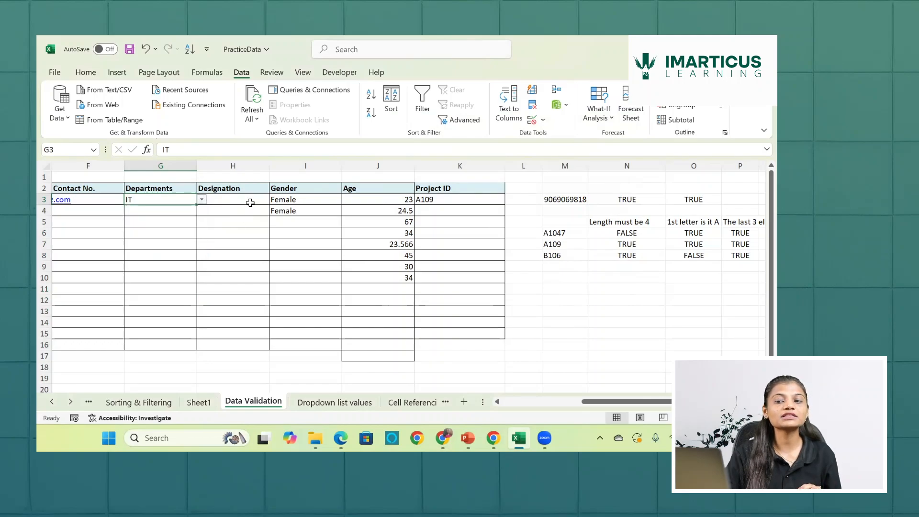
{"action": "left_click", "coordinate": [250, 203]}
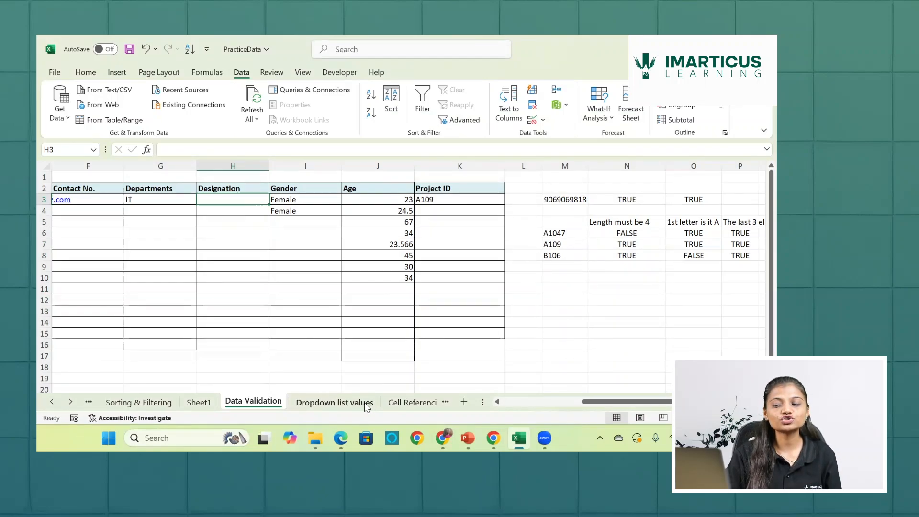
- Examine the designations listed for Admin and IT on the Dropdown list values sheet, from IT Manager to IT Specialist
{"action": "left_click", "coordinate": [335, 403]}
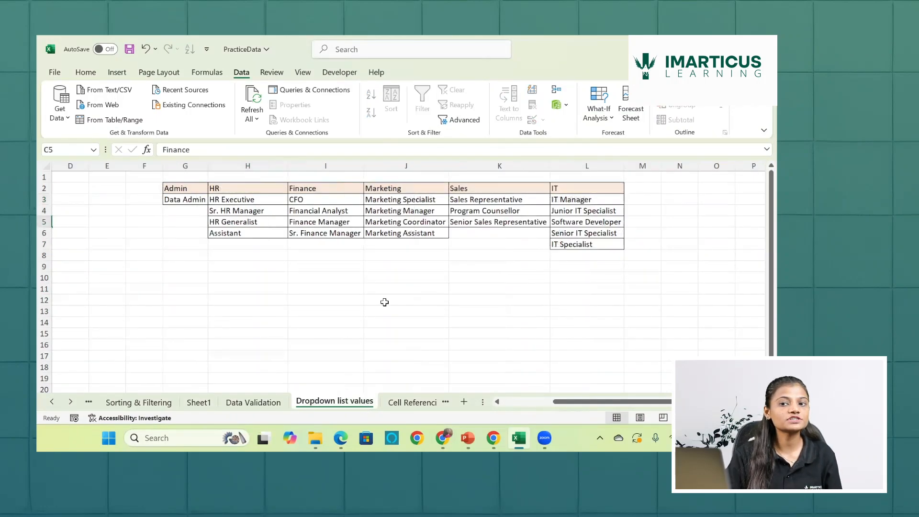
{"action": "left_click", "coordinate": [196, 203]}
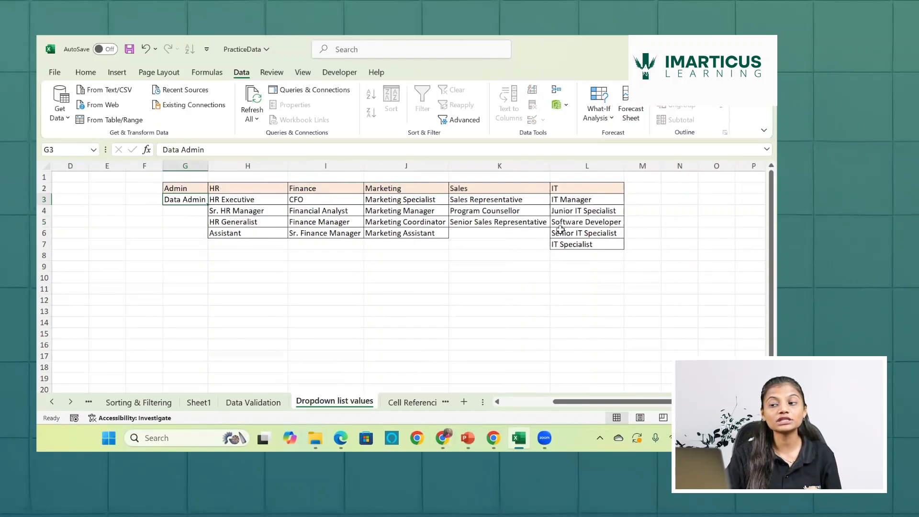
{"action": "left_click_drag", "start_coordinate": [576, 202], "coordinate": [577, 252]}
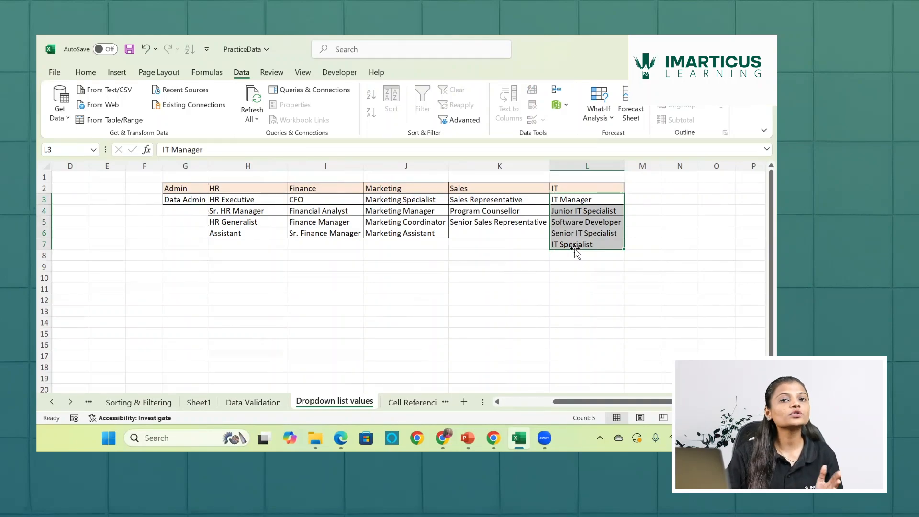
{"action": "scroll", "coordinate": [181, 210], "scroll_direction": "left", "scroll_amount": 3}
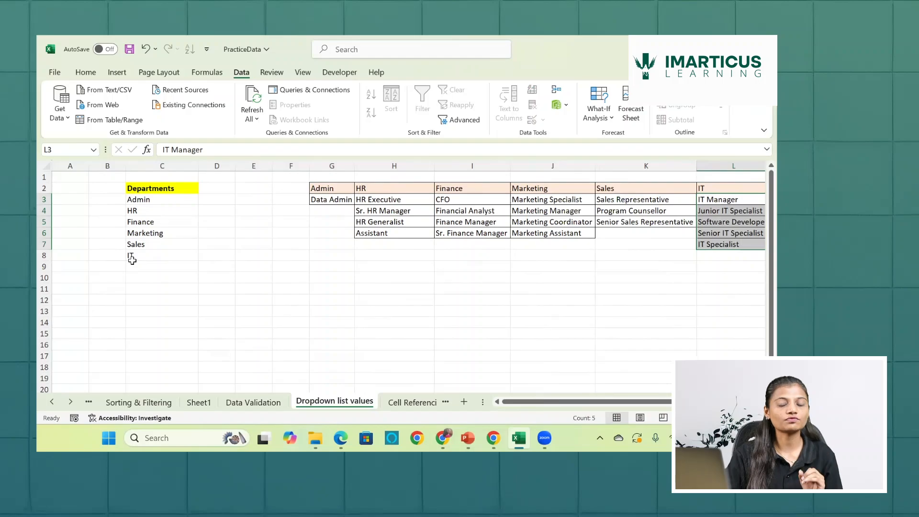
- Set the department in cell G3 of the Data Validation sheet to Finance
{"action": "left_click", "coordinate": [262, 403]}
{"action": "left_click", "coordinate": [166, 199]}
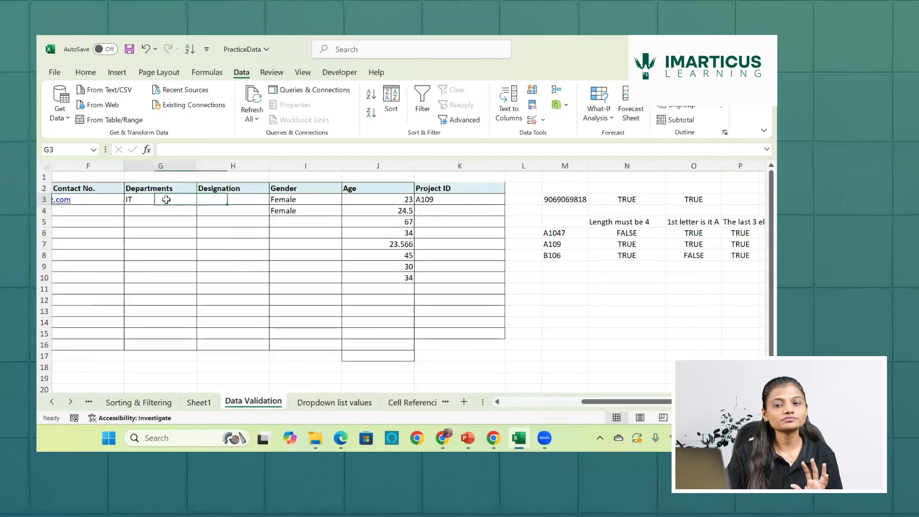
{"action": "left_click", "coordinate": [202, 199]}
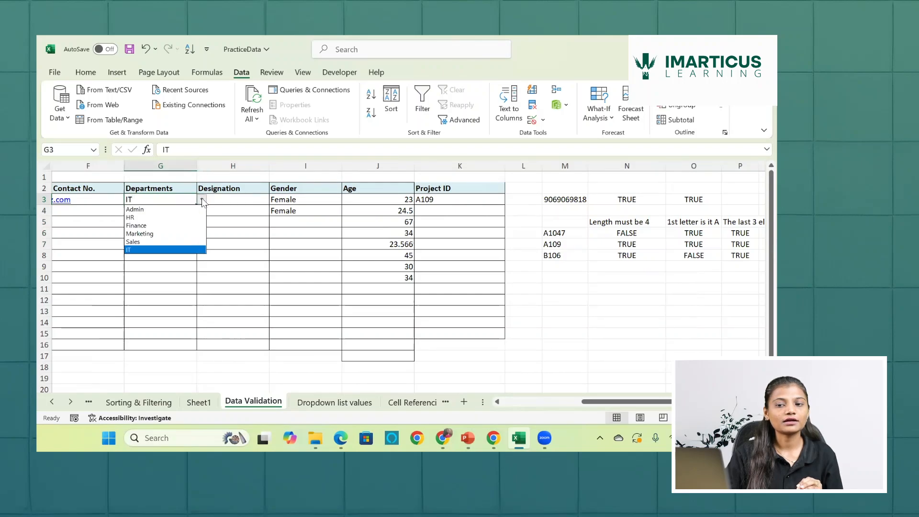
{"action": "left_click", "coordinate": [136, 226]}
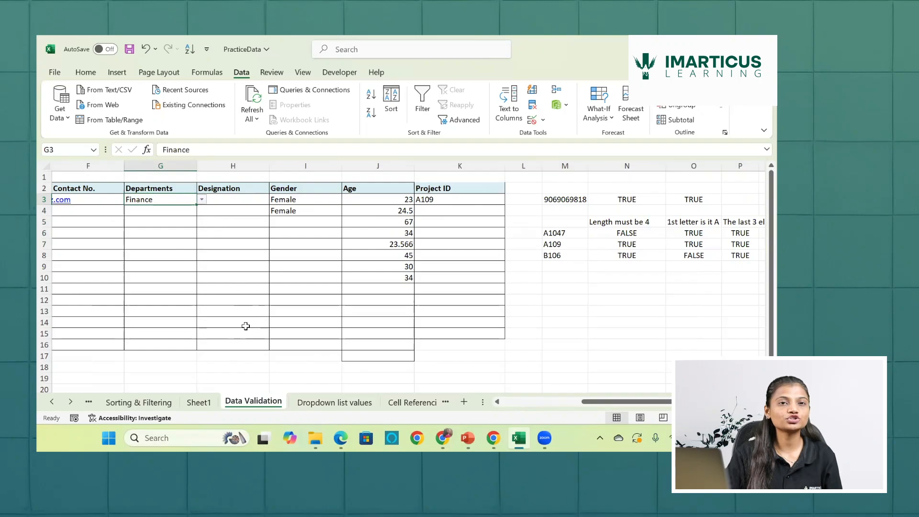
- Try to apply a list validation to Designation cells H3:H16 with the source ='Dropdown list values'!$G$3:$L$7
{"action": "left_click_drag", "start_coordinate": [244, 199], "coordinate": [241, 344]}
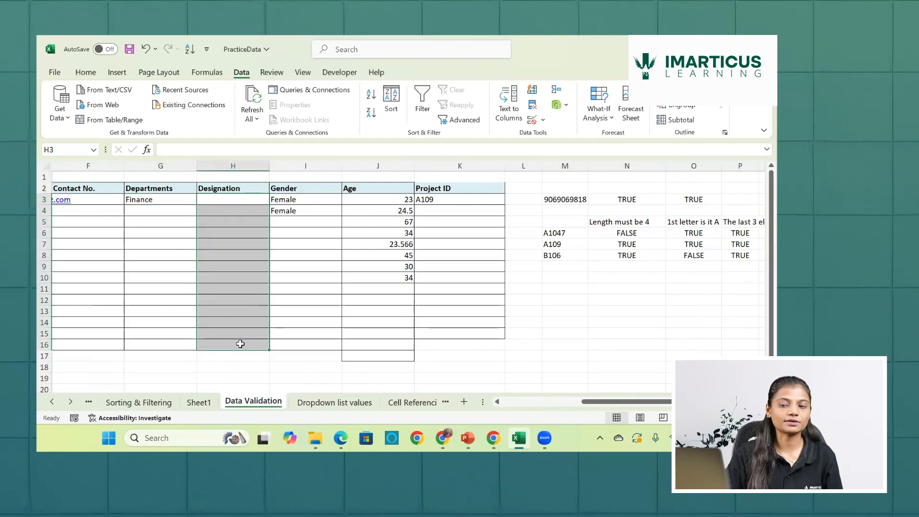
{"action": "left_click", "coordinate": [533, 120]}
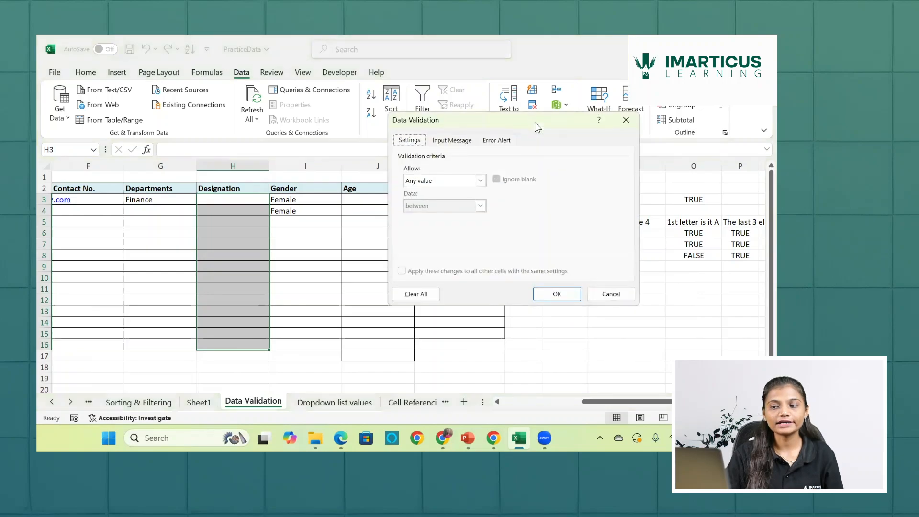
{"action": "left_click", "coordinate": [482, 180]}
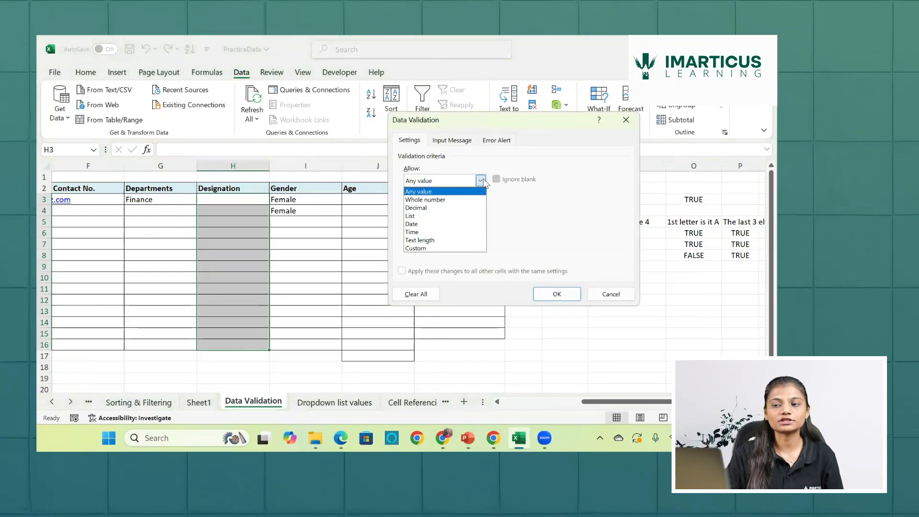
{"action": "left_click", "coordinate": [450, 217]}
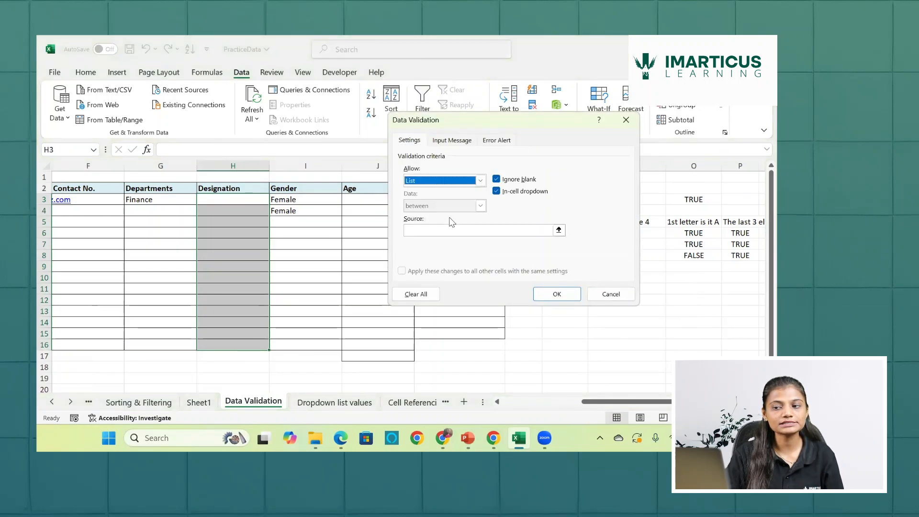
{"action": "left_click", "coordinate": [559, 230]}
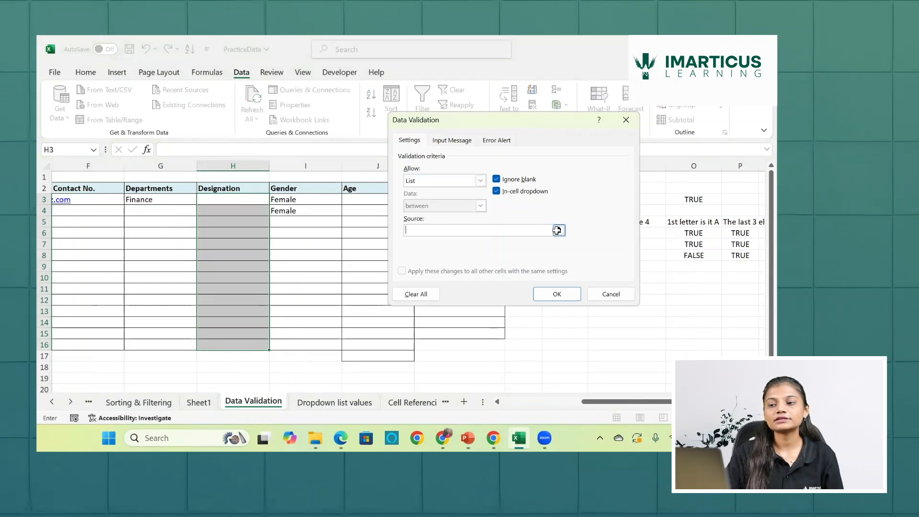
{"action": "left_click", "coordinate": [335, 402]}
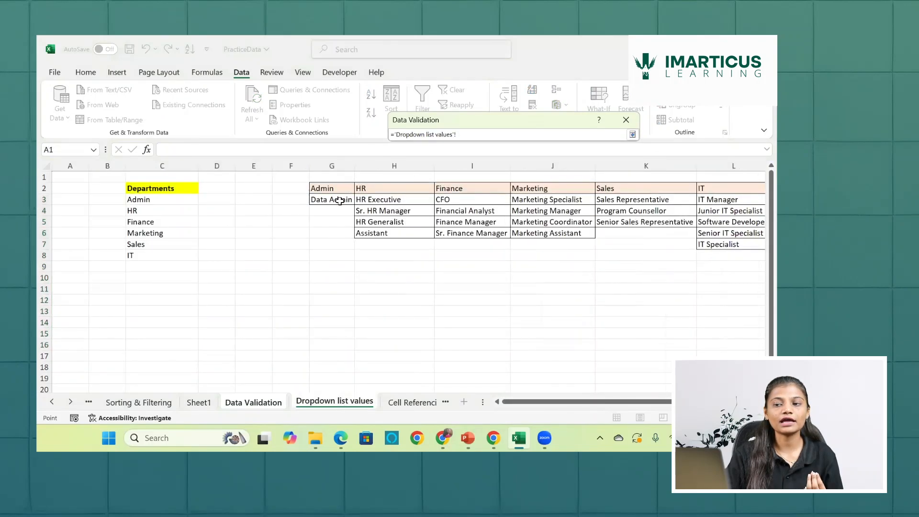
{"action": "left_click_drag", "start_coordinate": [339, 201], "coordinate": [639, 243]}
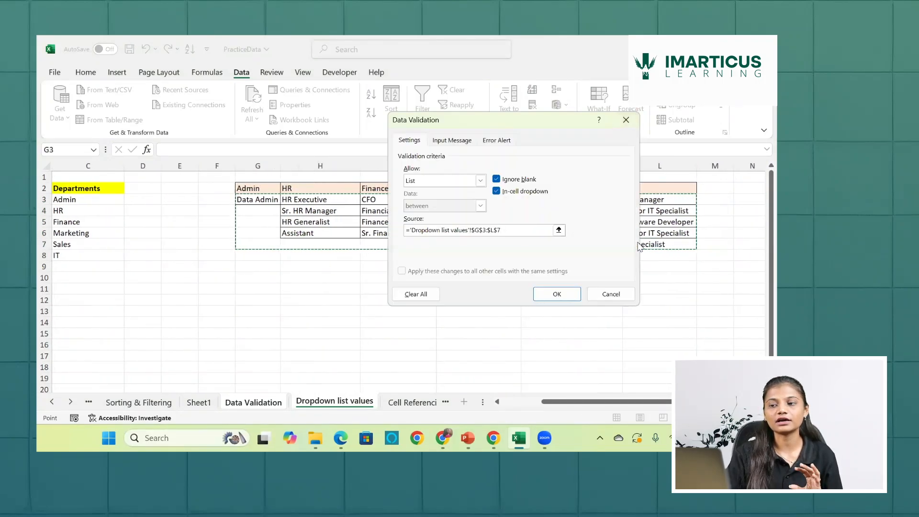
{"action": "left_click", "coordinate": [568, 295]}
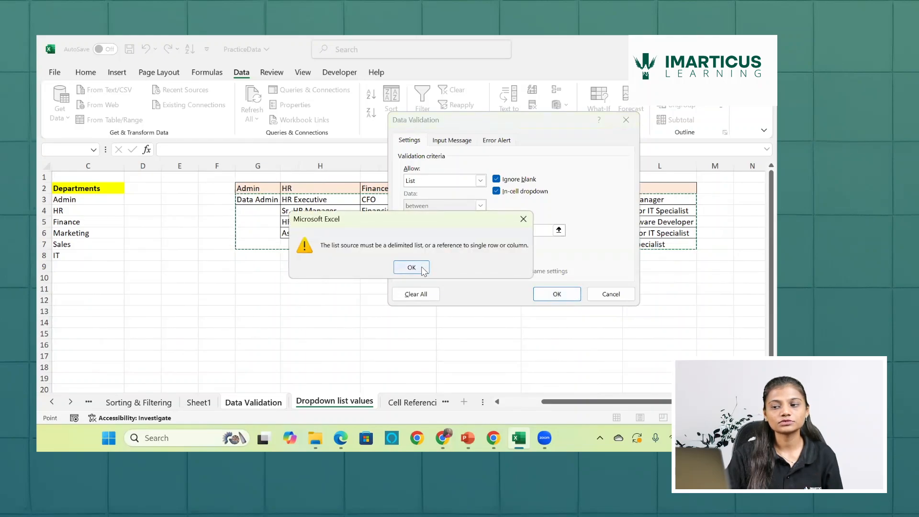
{"action": "left_click", "coordinate": [411, 268]}
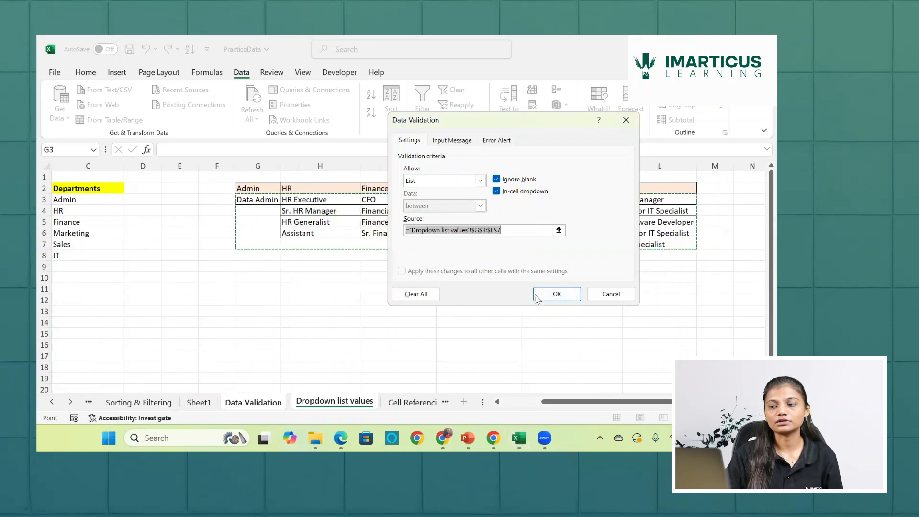
{"action": "left_click", "coordinate": [550, 293]}
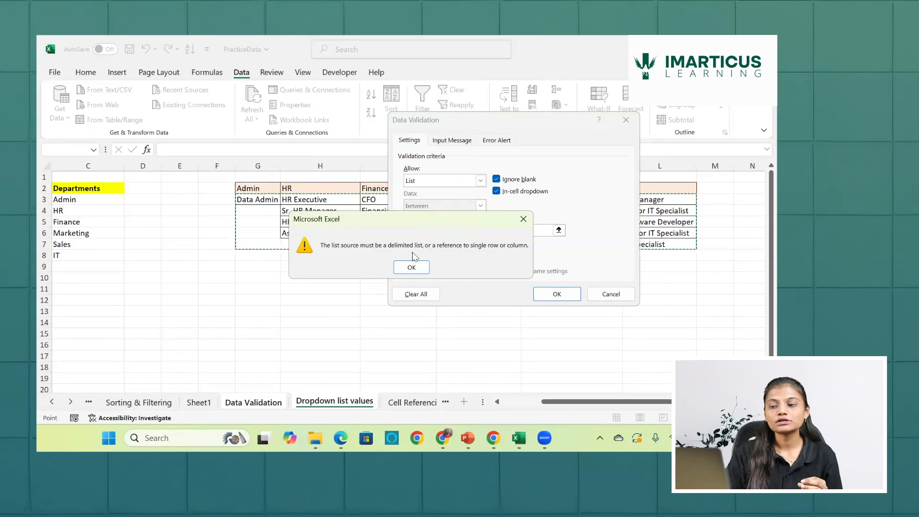
{"action": "left_click", "coordinate": [413, 268]}
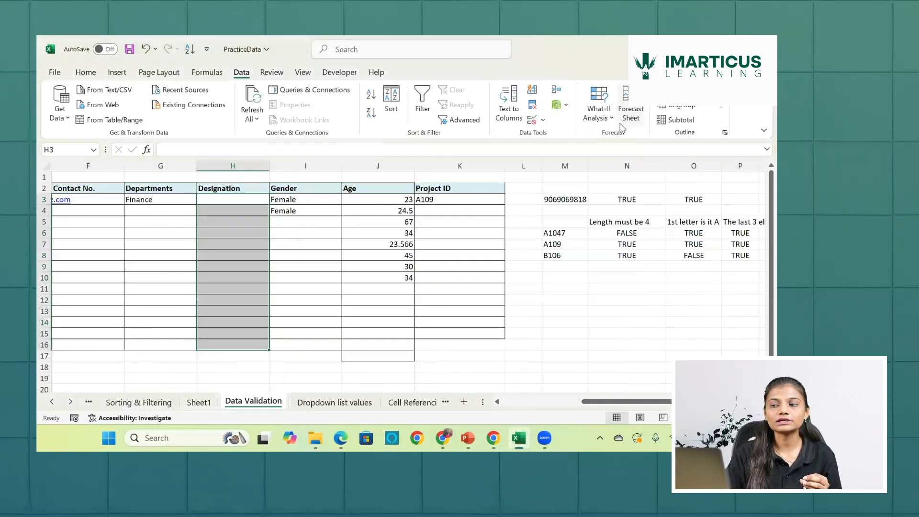
- Examine the Admin, HR and Finance designations on the Dropdown list values sheet and the name assigned to HR range H3:H6
{"action": "left_click", "coordinate": [310, 403]}
{"action": "left_click", "coordinate": [307, 336]}
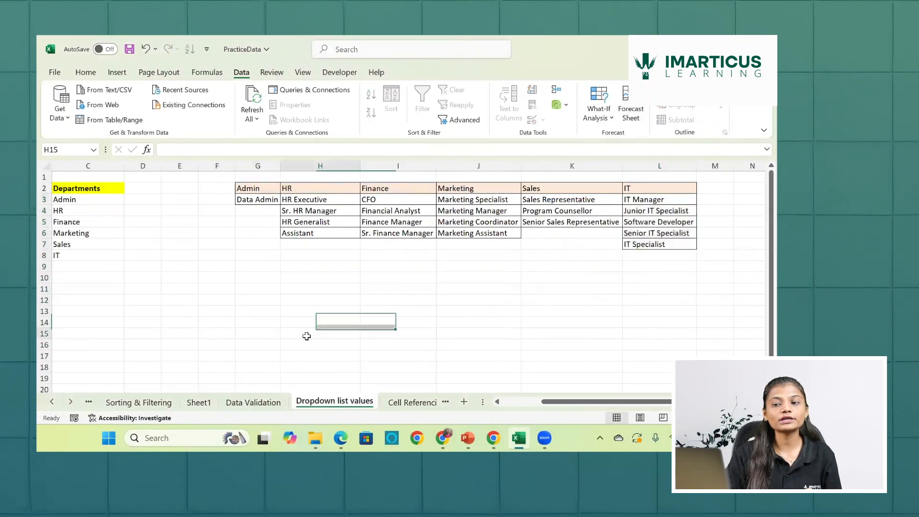
{"action": "left_click", "coordinate": [258, 185]}
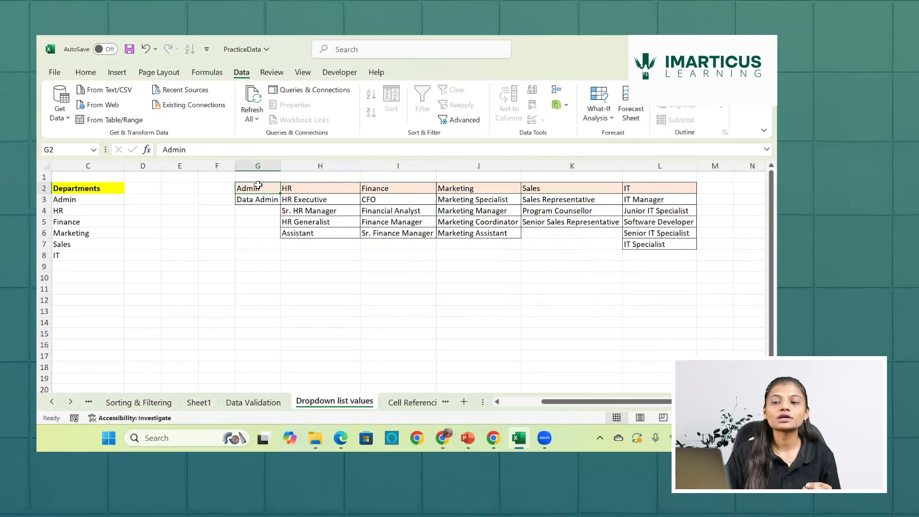
{"action": "left_click", "coordinate": [260, 198]}
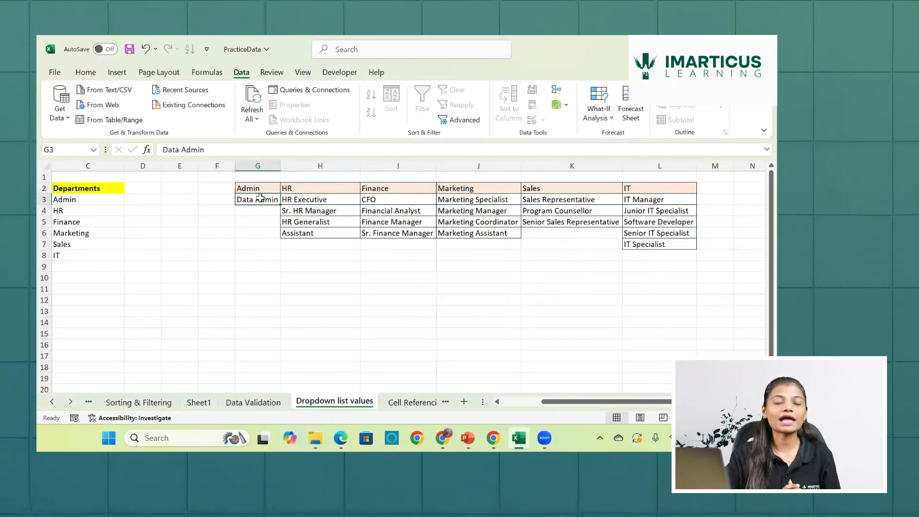
{"action": "left_click_drag", "start_coordinate": [304, 201], "coordinate": [303, 239]}
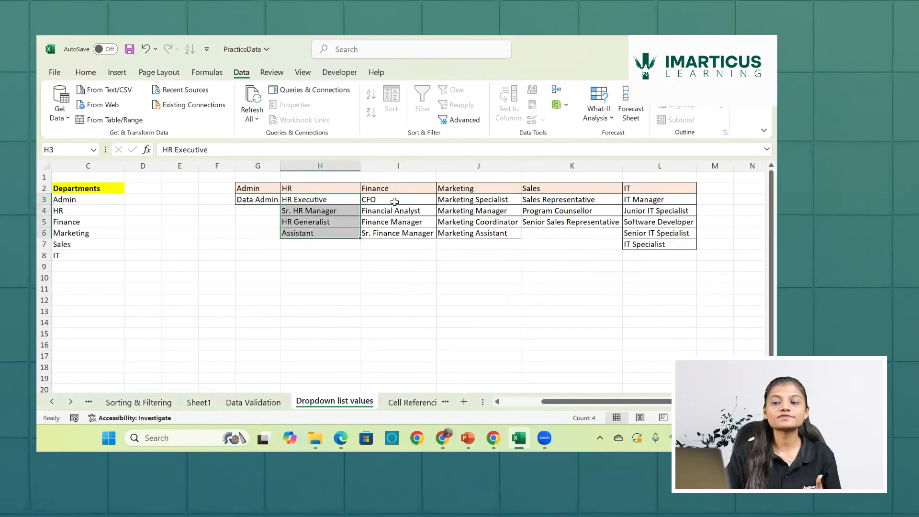
{"action": "left_click_drag", "start_coordinate": [393, 200], "coordinate": [401, 232]}
{"action": "left_click", "coordinate": [311, 202]}
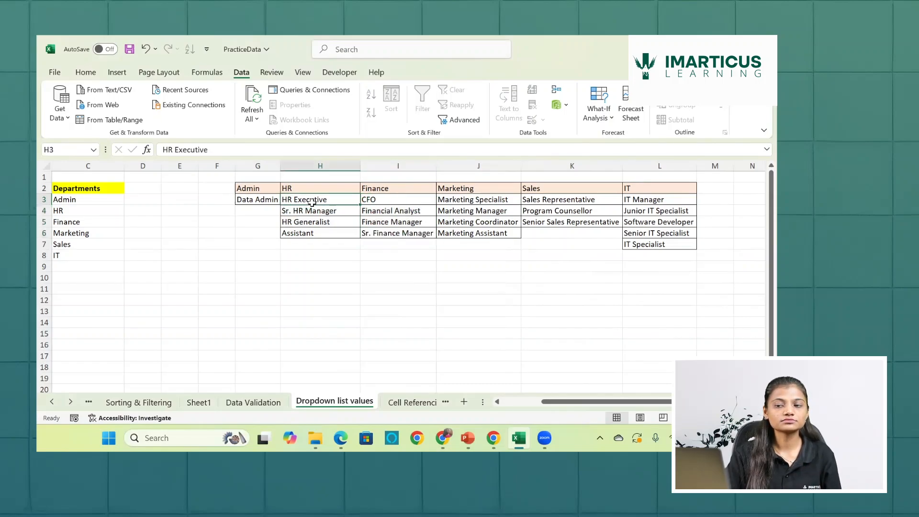
{"action": "left_click_drag", "start_coordinate": [312, 202], "coordinate": [312, 232]}
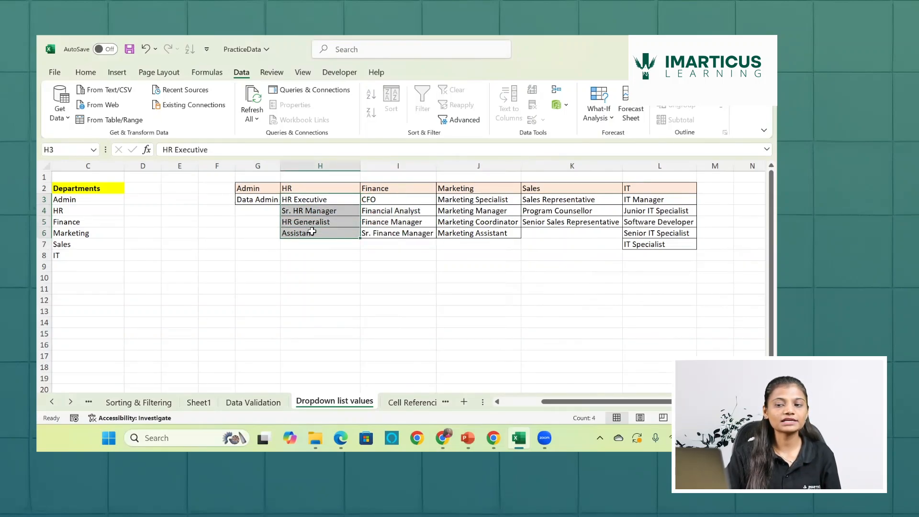
{"action": "left_click", "coordinate": [70, 152]}
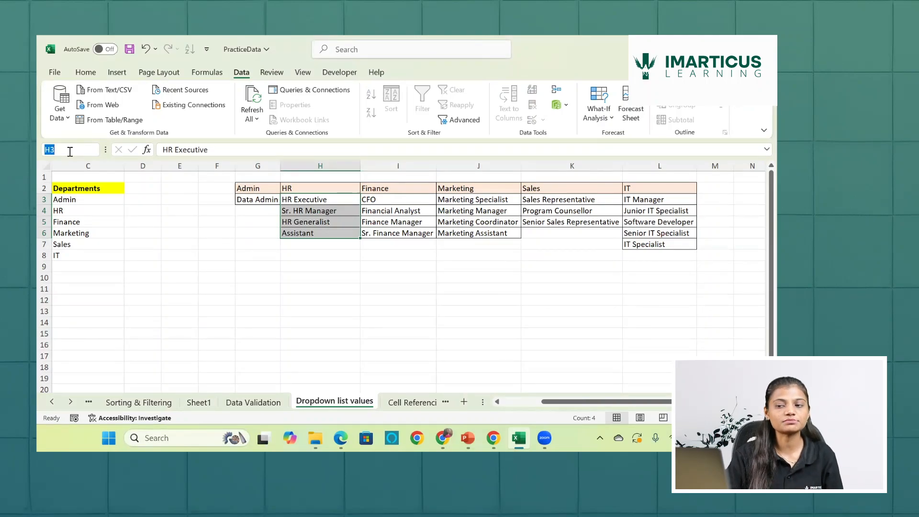
{"action": "left_click", "coordinate": [343, 225]}
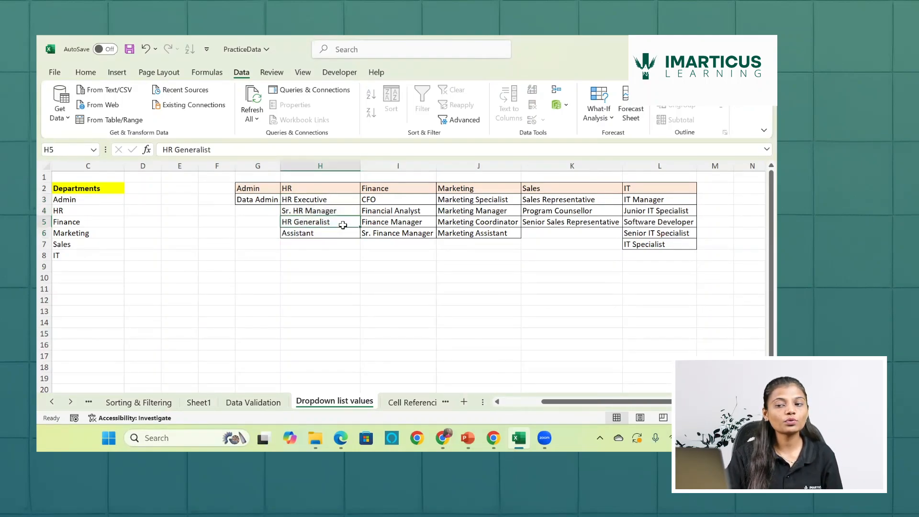
- Compare the department headings in G2:L2 with the Departments list in C3:C8
{"action": "left_click", "coordinate": [250, 187]}
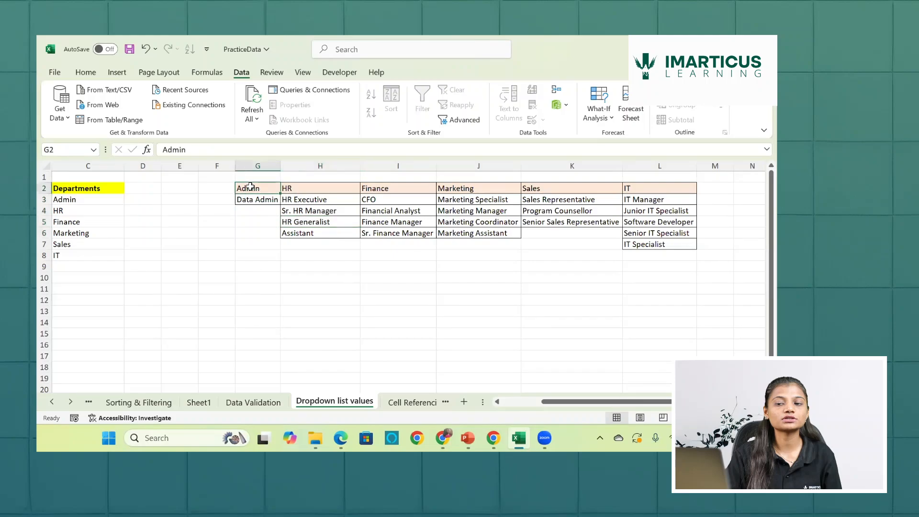
{"action": "key", "text": "Right"}
{"action": "key", "text": "Right"}
{"action": "key", "text": "Right"}
{"action": "key", "text": "Right"}
{"action": "key", "text": "Right"}
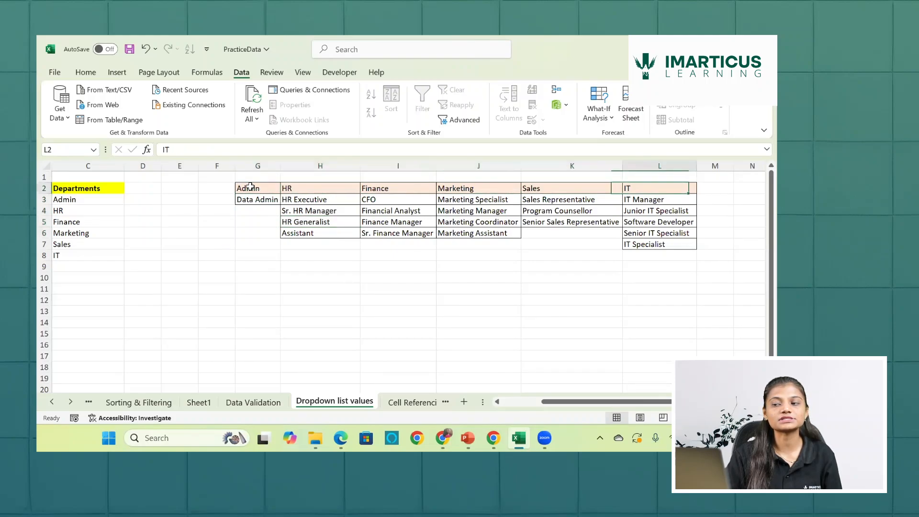
{"action": "scroll", "coordinate": [250, 187], "scroll_direction": "left", "scroll_amount": 3}
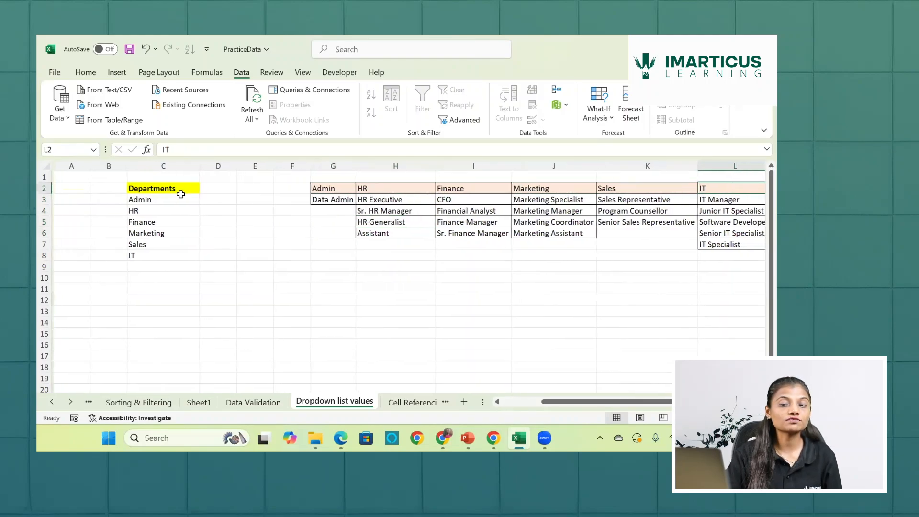
{"action": "left_click", "coordinate": [163, 204]}
{"action": "left_click_drag", "start_coordinate": [163, 205], "coordinate": [158, 257]}
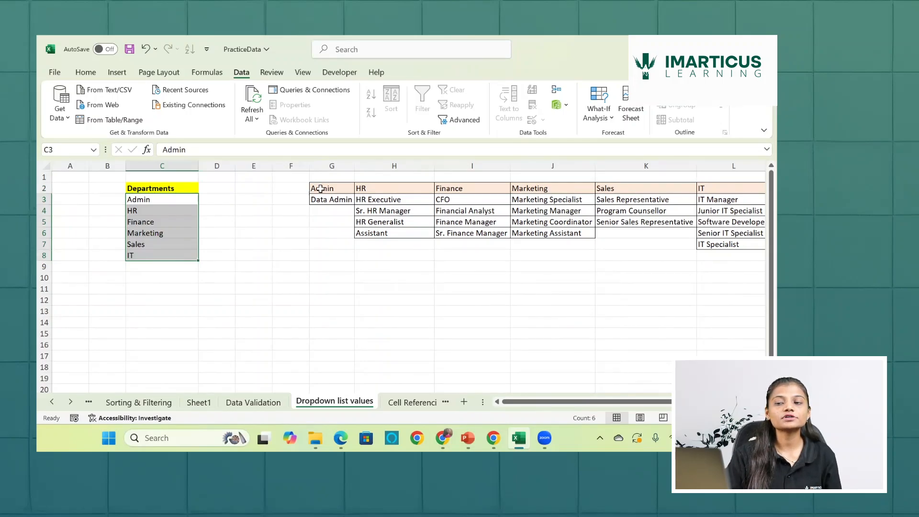
- Select every department's designation block together with its heading, from Admin in G2:G3 through IT in L2:L7, and display the formula commands
{"action": "left_click_drag", "start_coordinate": [320, 189], "coordinate": [320, 199]}
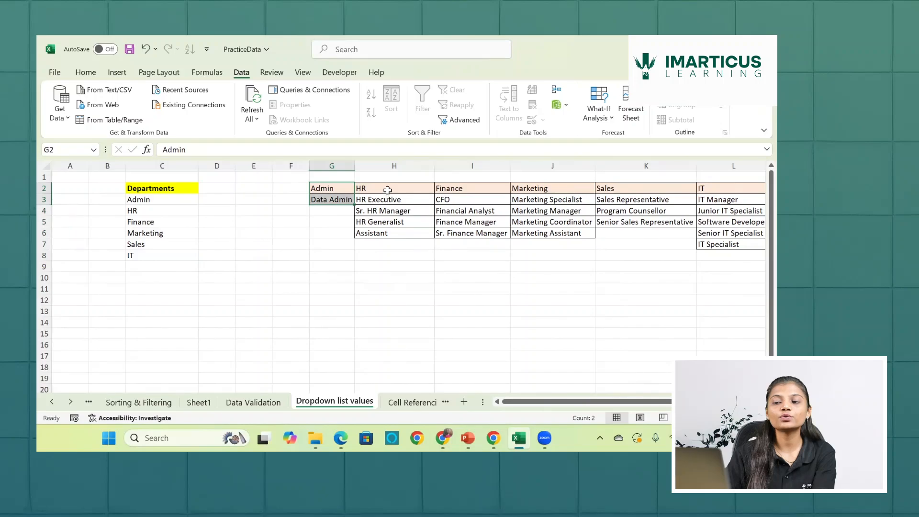
{"action": "left_click_drag", "start_coordinate": [386, 188], "coordinate": [431, 221]}
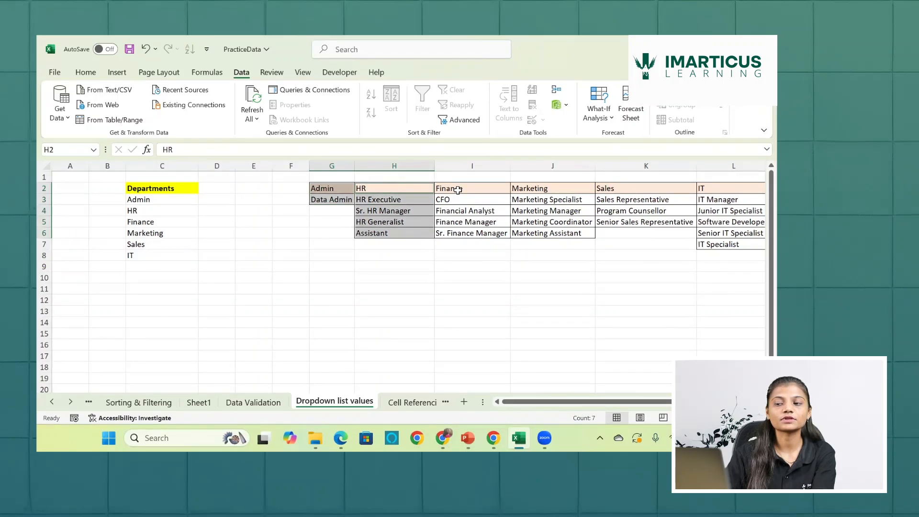
{"action": "left_click_drag", "start_coordinate": [459, 190], "coordinate": [456, 230]}
{"action": "scroll", "coordinate": [460, 232], "scroll_direction": "right", "scroll_amount": 3}
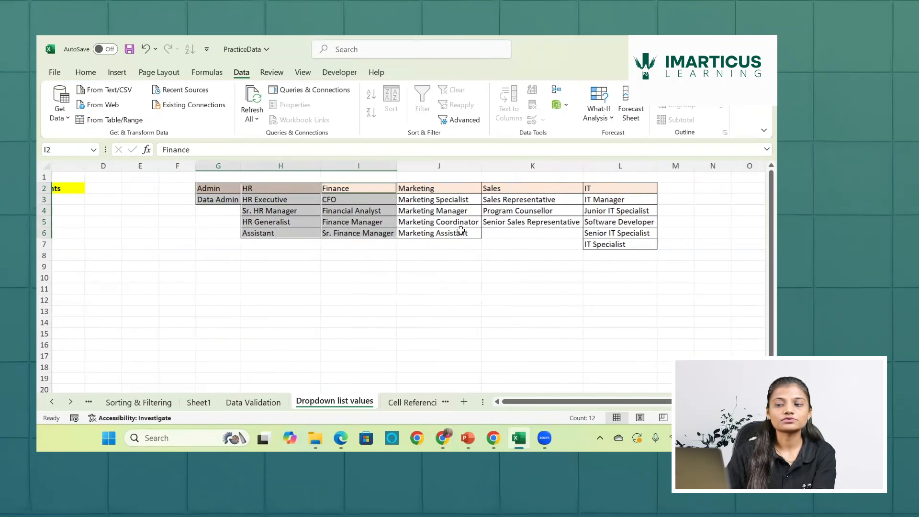
{"action": "left_click_drag", "start_coordinate": [397, 190], "coordinate": [401, 235]}
{"action": "left_click_drag", "start_coordinate": [485, 191], "coordinate": [488, 223]}
{"action": "left_click_drag", "start_coordinate": [581, 188], "coordinate": [579, 245]}
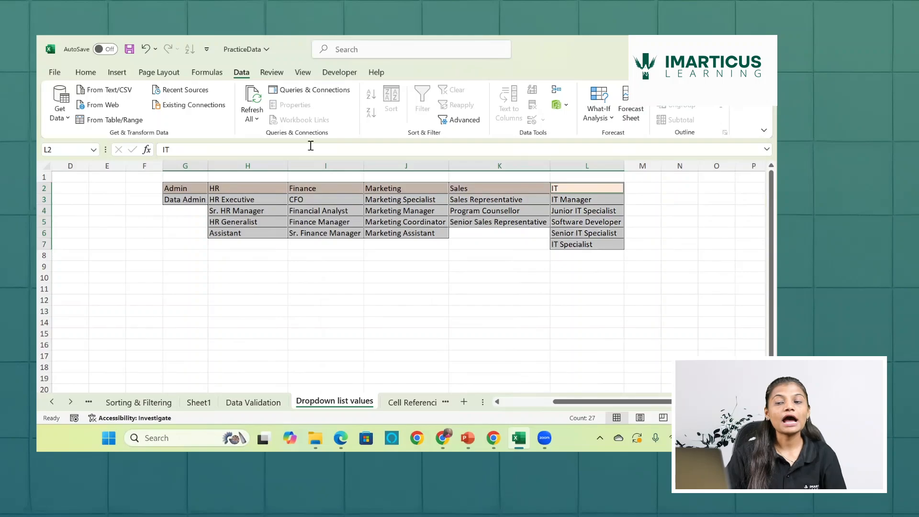
{"action": "left_click", "coordinate": [200, 75]}
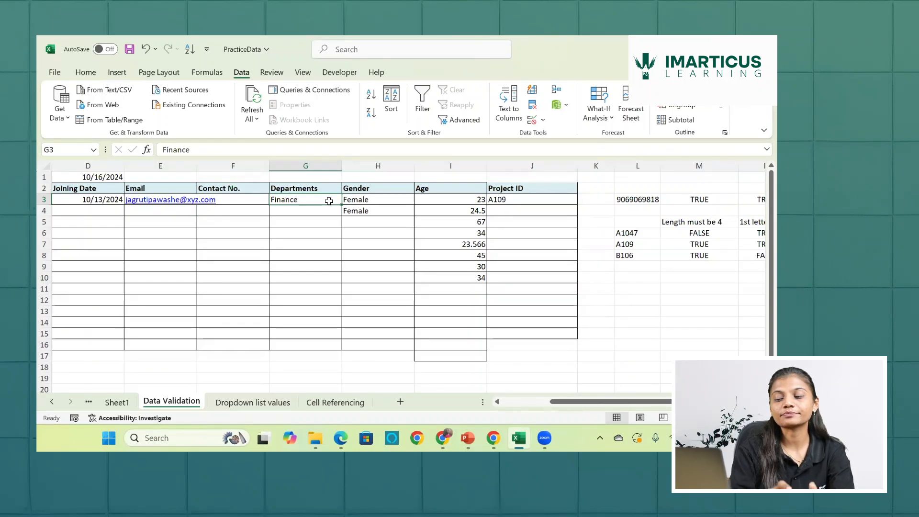
- Review the designations under all six department headings on the Dropdown list values sheet
{"action": "left_click", "coordinate": [272, 407]}
{"action": "scroll", "coordinate": [342, 280], "scroll_direction": "right", "scroll_amount": 5}
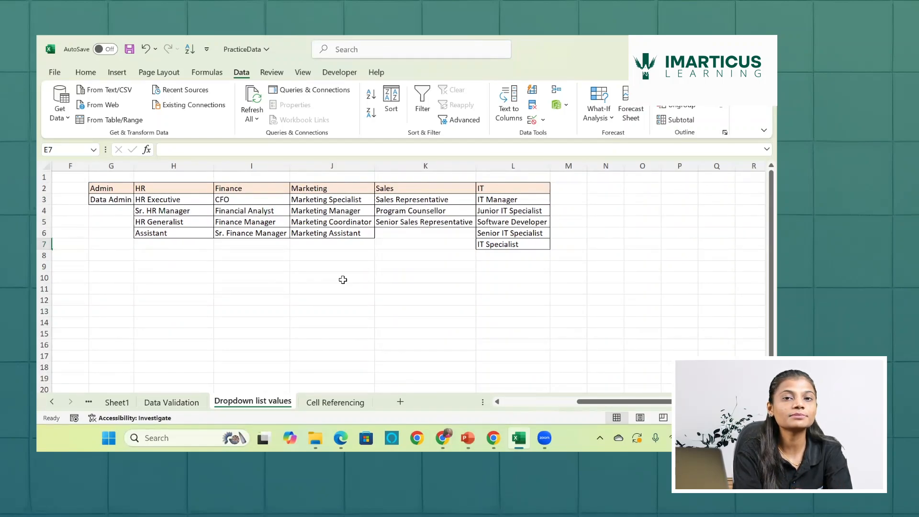
{"action": "left_click", "coordinate": [343, 280]}
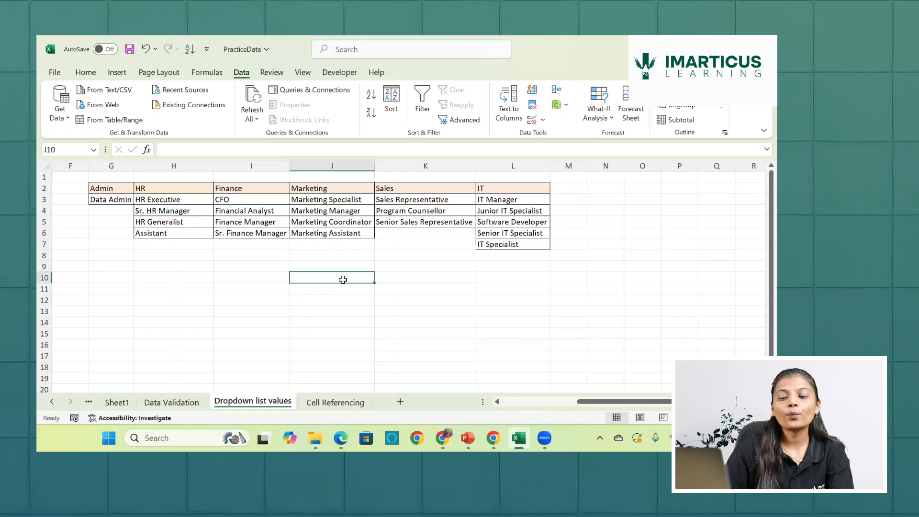
- Review the department choices in cell G3 of the Data Validation sheet and choose Finance
{"action": "left_click", "coordinate": [186, 404]}
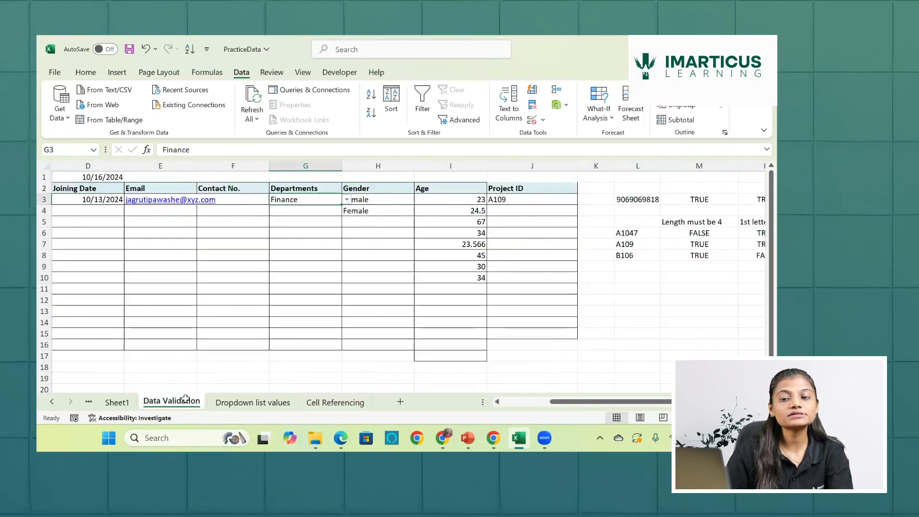
{"action": "scroll", "coordinate": [205, 207], "scroll_direction": "right", "scroll_amount": 3}
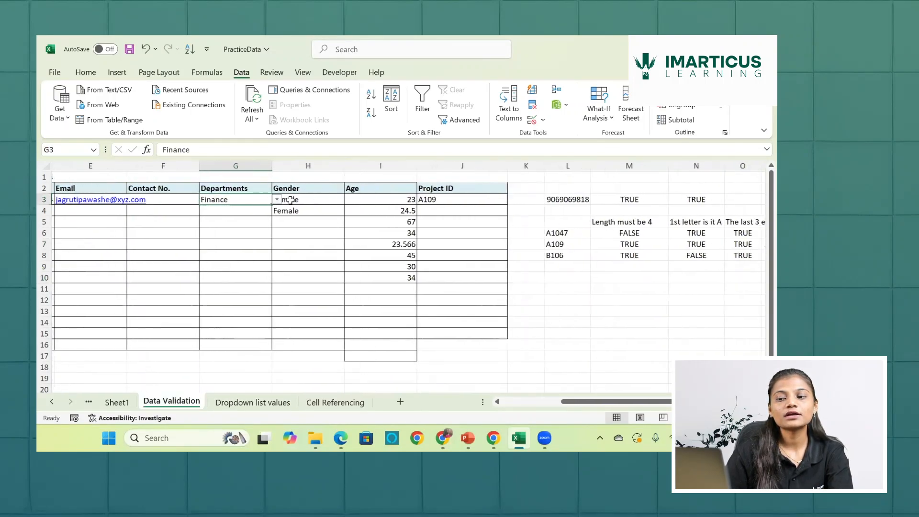
{"action": "left_click", "coordinate": [274, 200]}
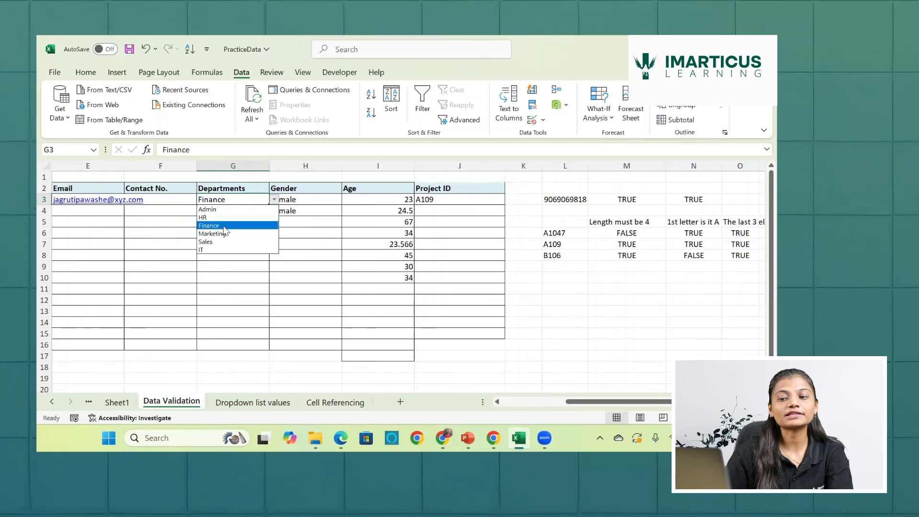
{"action": "left_click", "coordinate": [224, 225]}
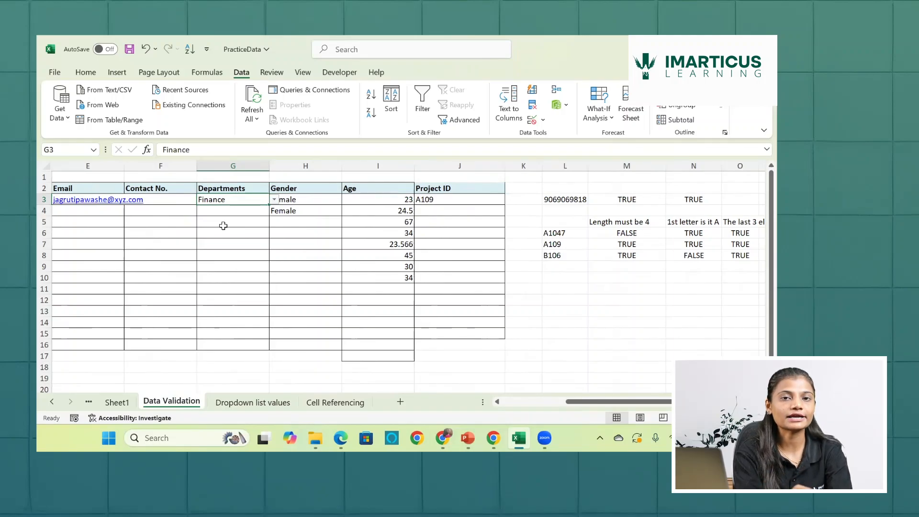
- Insert a new column before Gender in the employee table and head it Designation in H2
{"action": "left_click", "coordinate": [282, 165]}
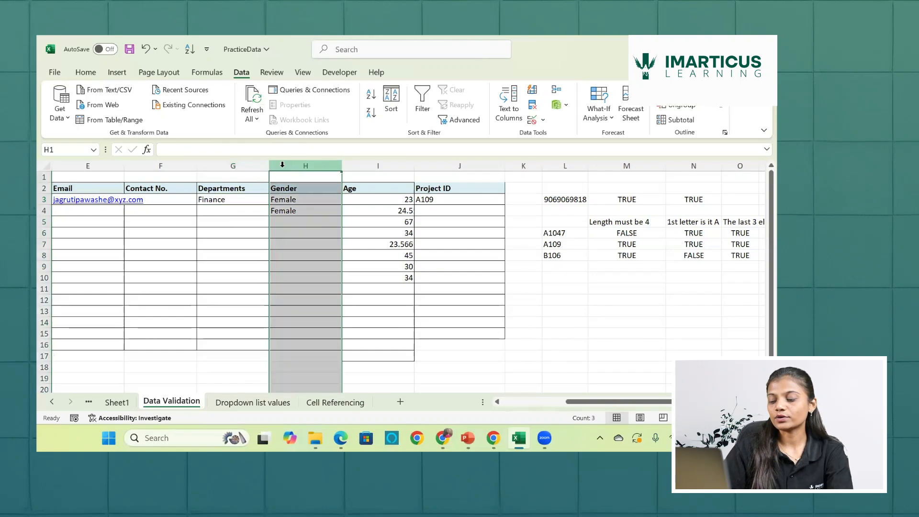
{"action": "key", "text": "ctrl+shift+plus"}
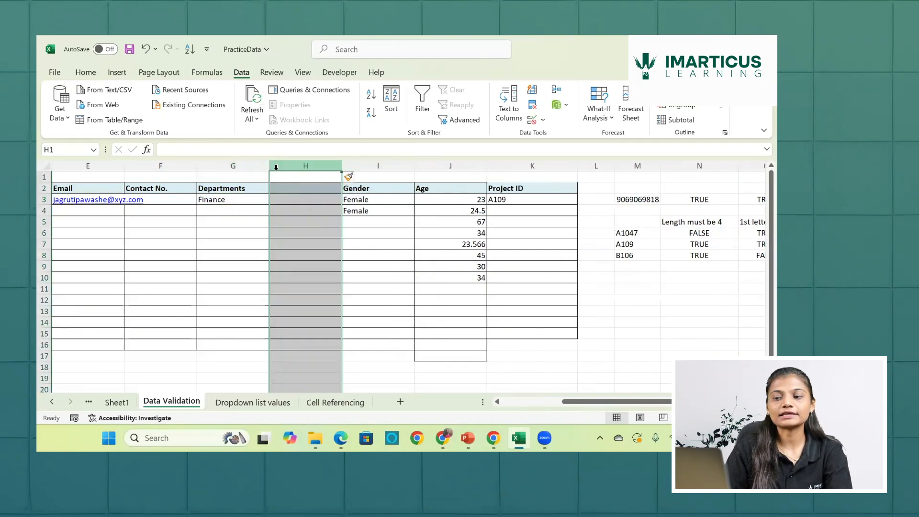
{"action": "left_click", "coordinate": [286, 190]}
{"action": "type", "text": "Des"}
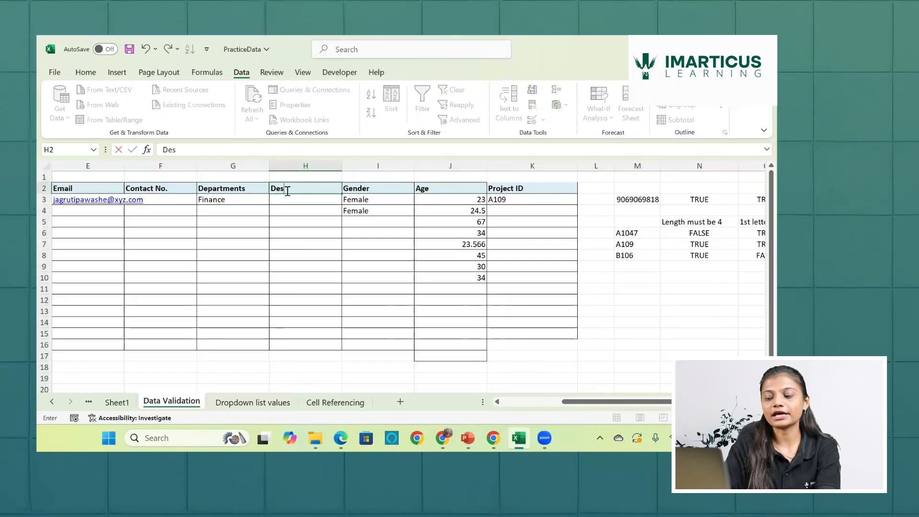
{"action": "type", "text": "ignation"}
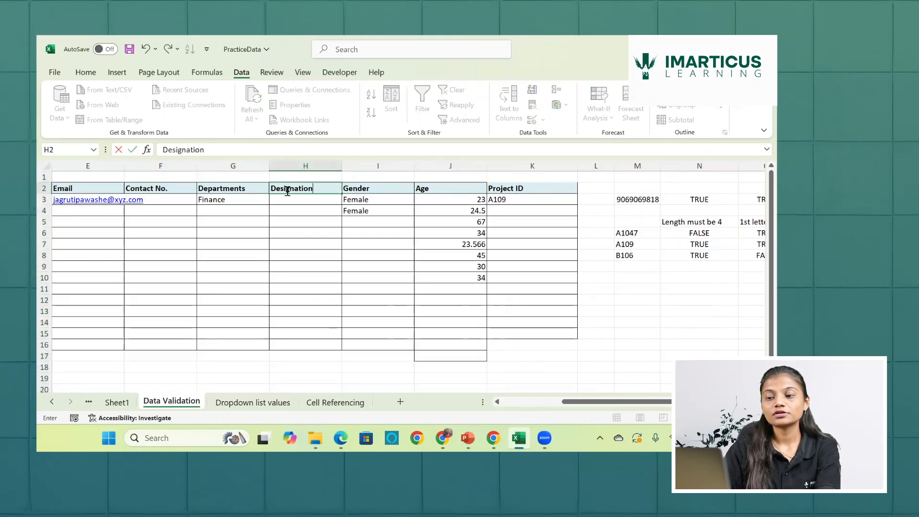
{"action": "key", "text": "Return"}
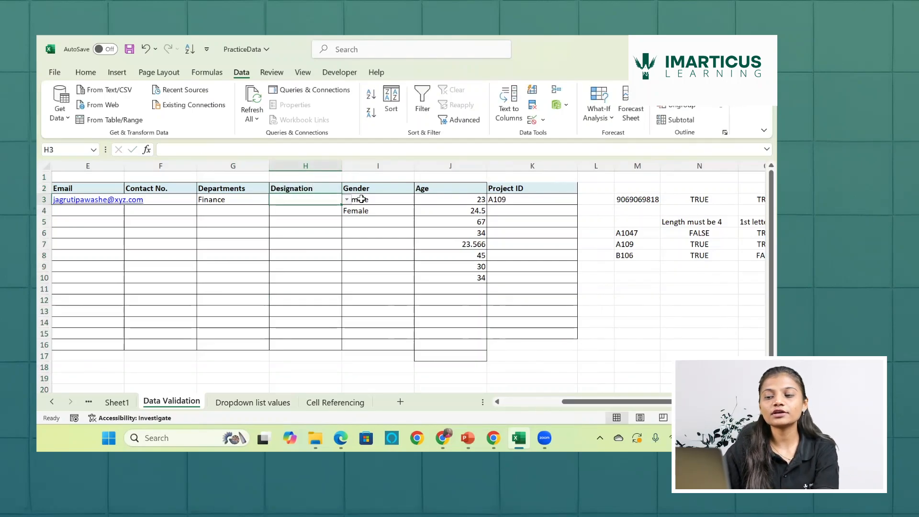
- Check which dropdown choices the Designation cell H3 offers against the department in G3
{"action": "left_click", "coordinate": [347, 200]}
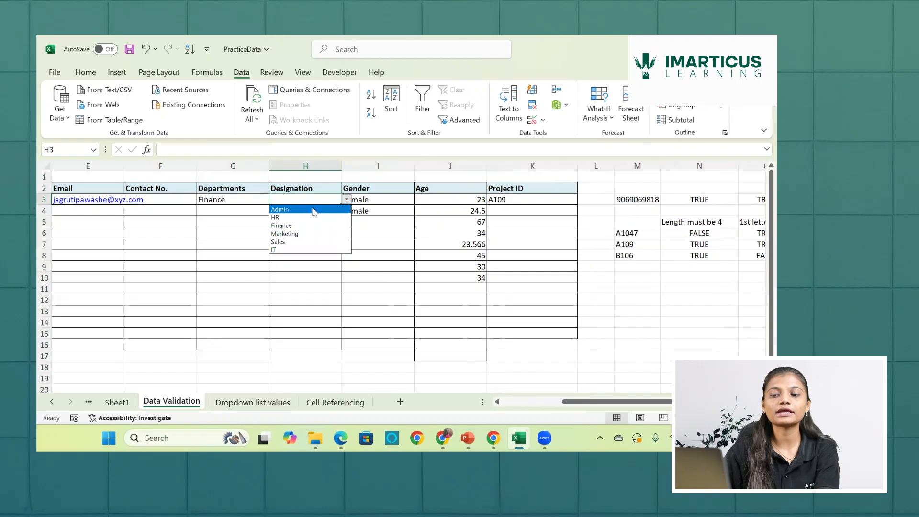
{"action": "left_click", "coordinate": [270, 288]}
{"action": "left_click", "coordinate": [301, 167]}
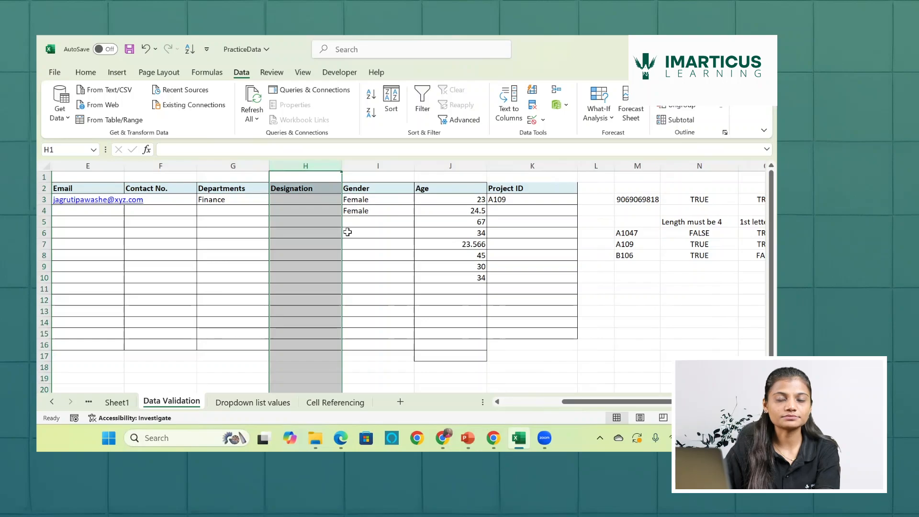
{"action": "left_click", "coordinate": [238, 208]}
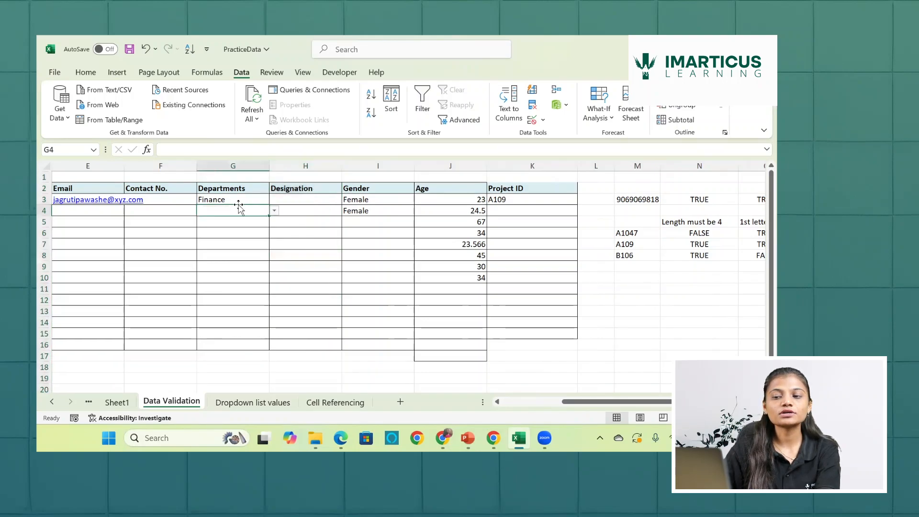
{"action": "left_click", "coordinate": [246, 199]}
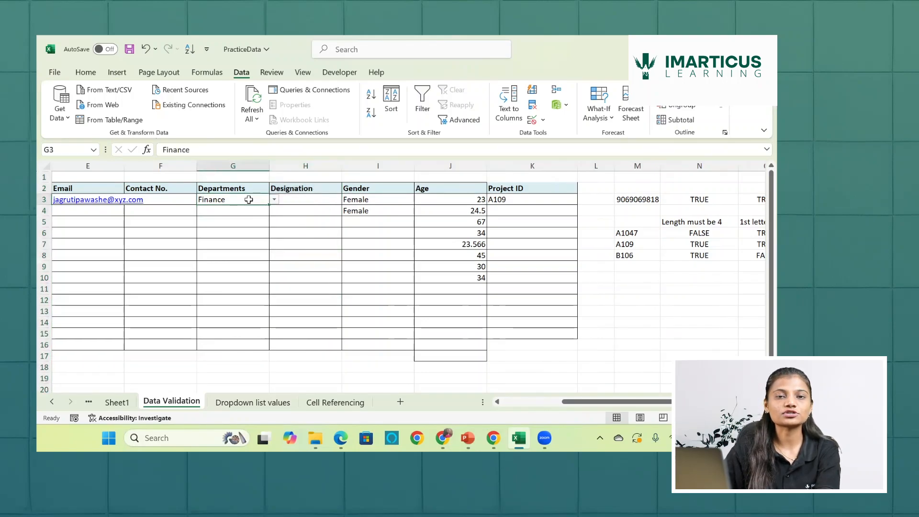
{"action": "left_click", "coordinate": [302, 200]}
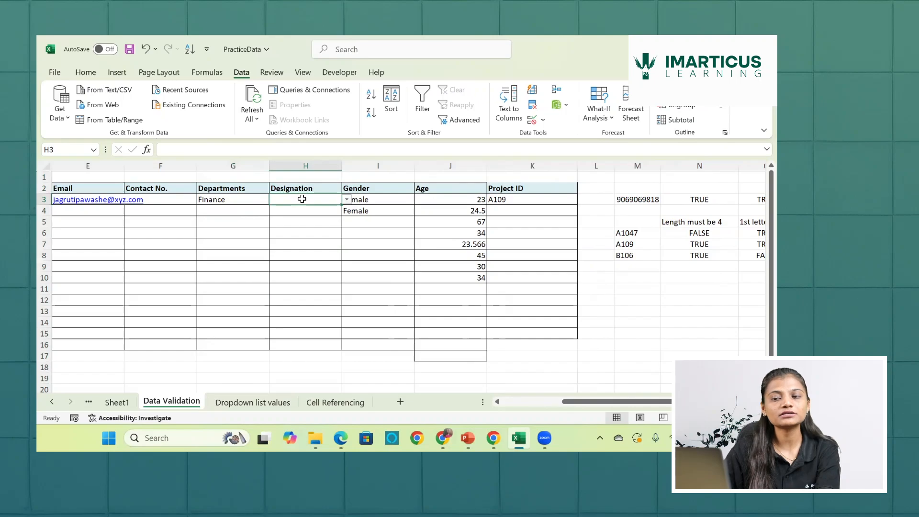
{"action": "left_click", "coordinate": [346, 200]}
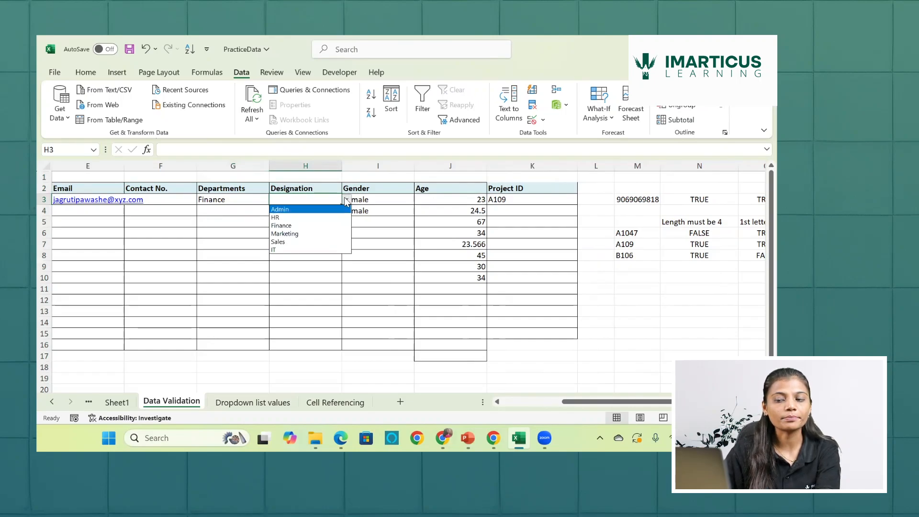
{"action": "left_click", "coordinate": [346, 201]}
{"action": "left_click", "coordinate": [315, 267]}
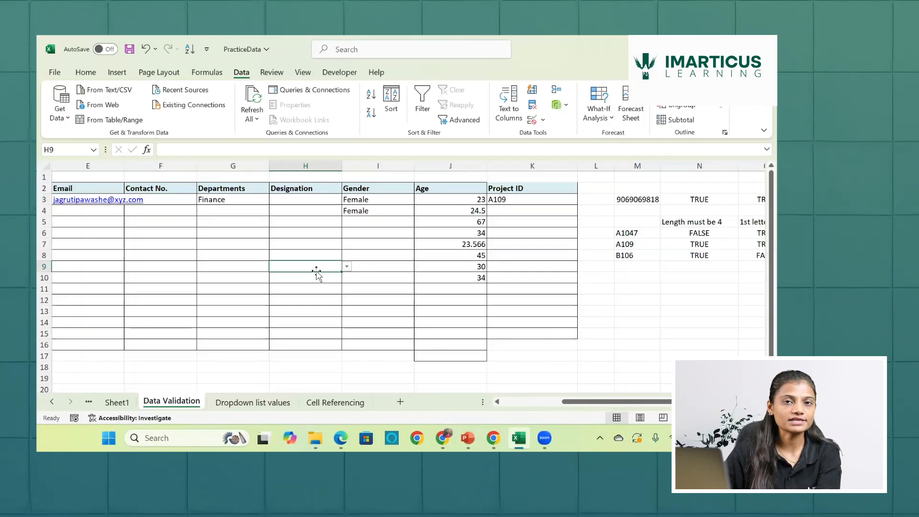
- Clear all data validation settings from the Designation cells H3:H16
{"action": "left_click_drag", "start_coordinate": [314, 199], "coordinate": [317, 340]}
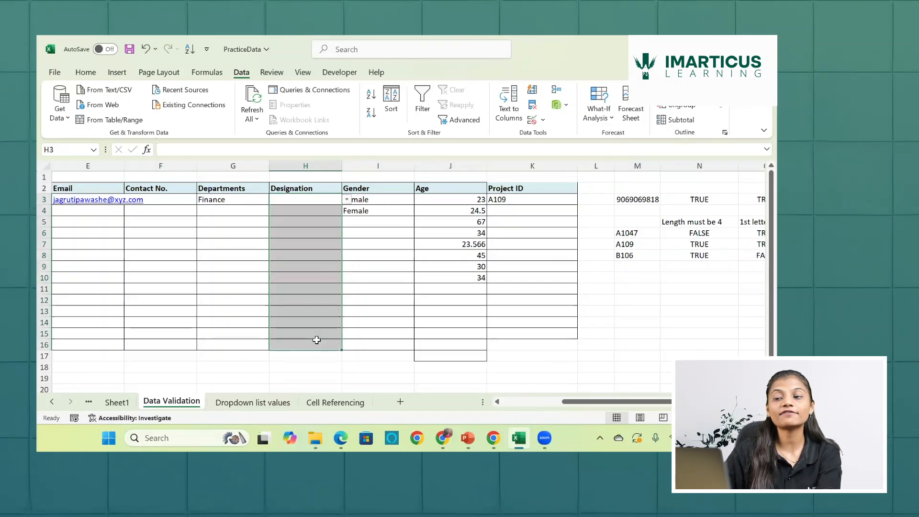
{"action": "left_click", "coordinate": [532, 120]}
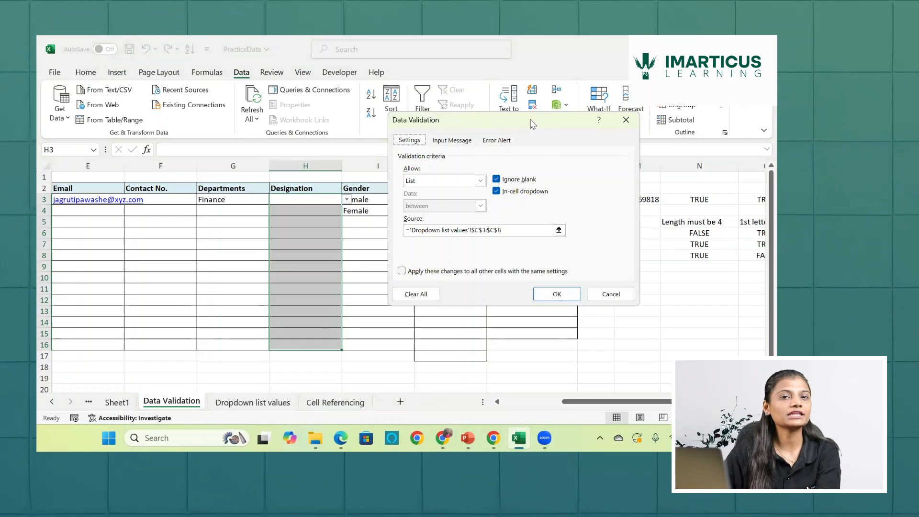
{"action": "left_click", "coordinate": [481, 182]}
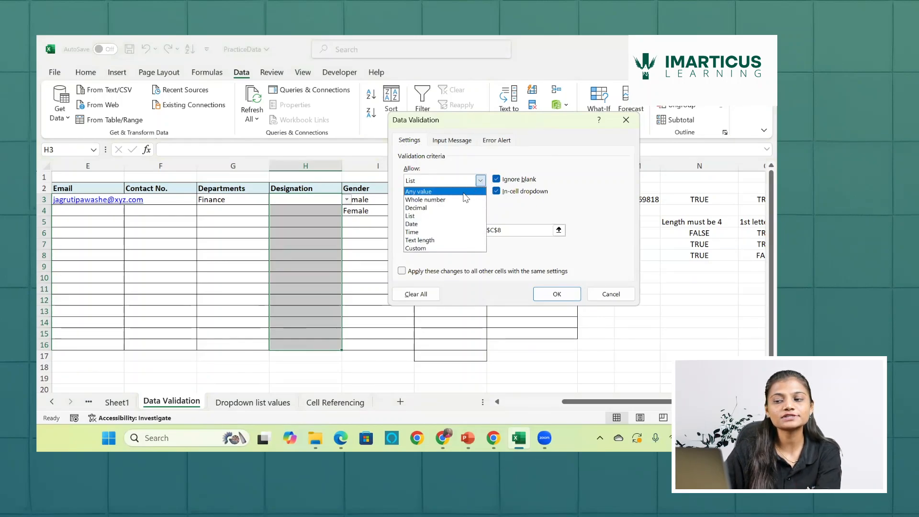
{"action": "left_click", "coordinate": [463, 193]}
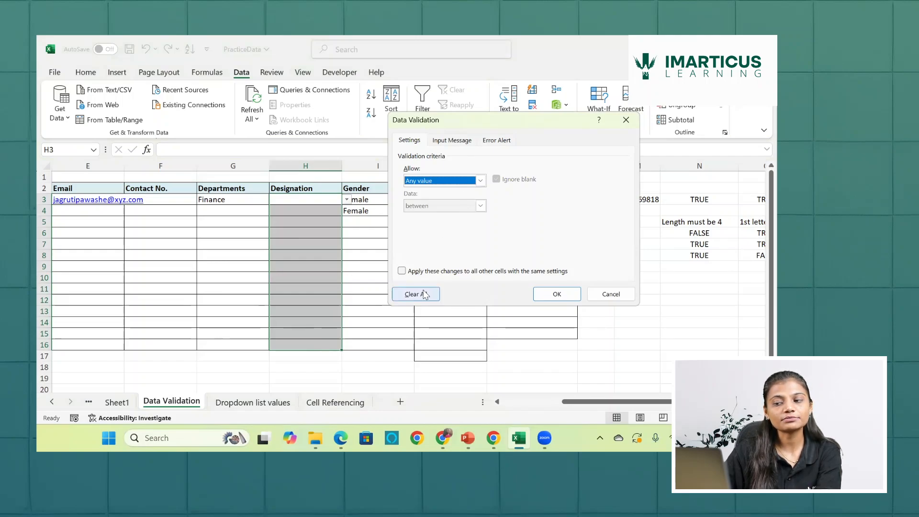
{"action": "left_click", "coordinate": [481, 180]}
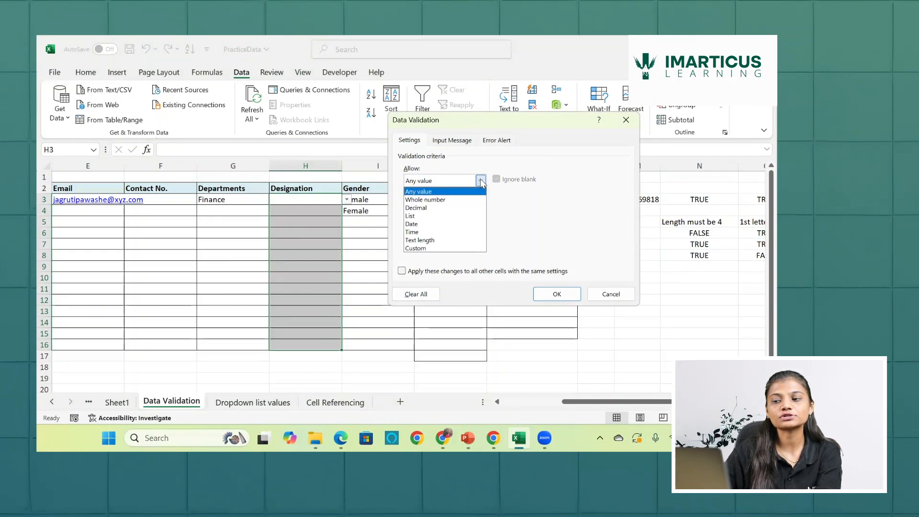
{"action": "left_click", "coordinate": [452, 217]}
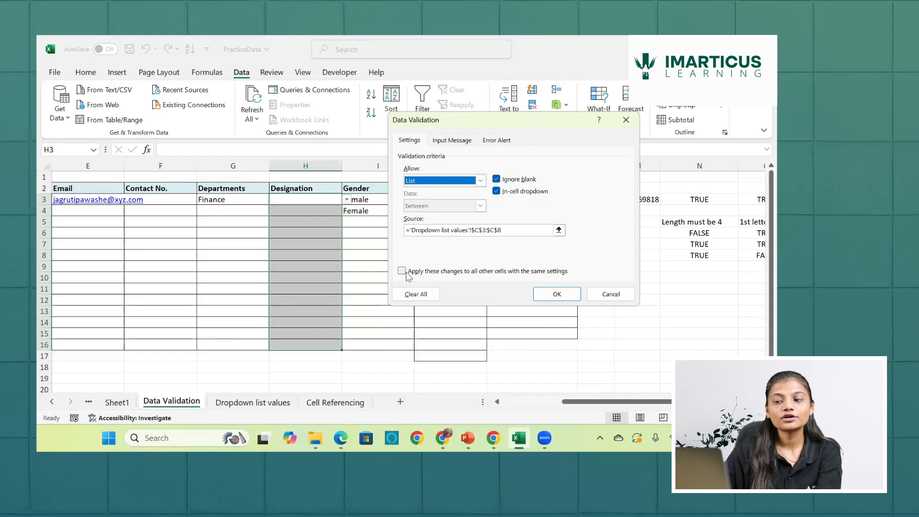
{"action": "left_click", "coordinate": [413, 295]}
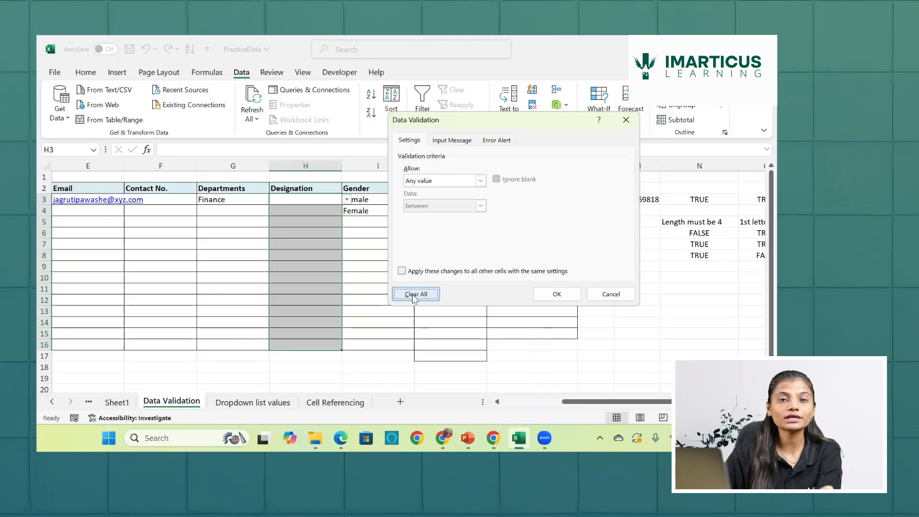
{"action": "left_click", "coordinate": [553, 294]}
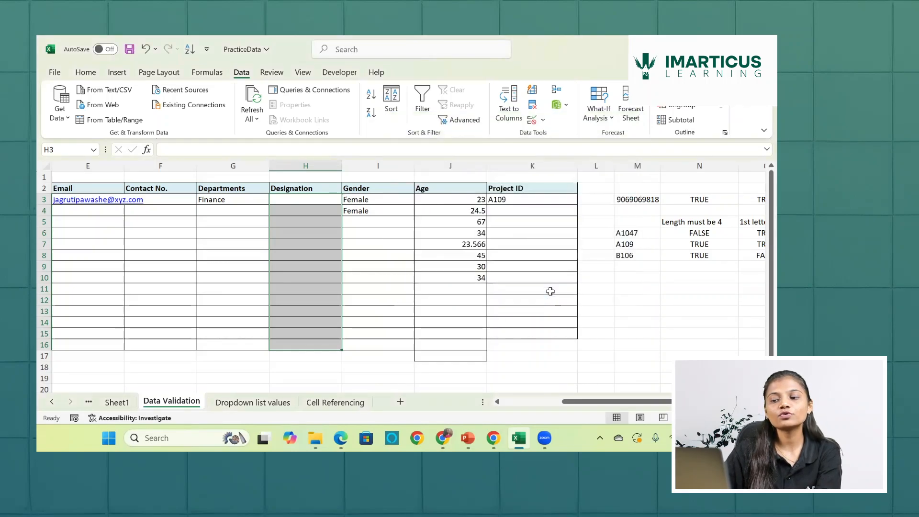
- Check the cells below the Designation heading for any remaining dropdown lists
{"action": "left_click", "coordinate": [328, 201]}
{"action": "key", "text": "Down"}
{"action": "key", "text": "Down"}
{"action": "key", "text": "Down"}
{"action": "key", "text": "Down"}
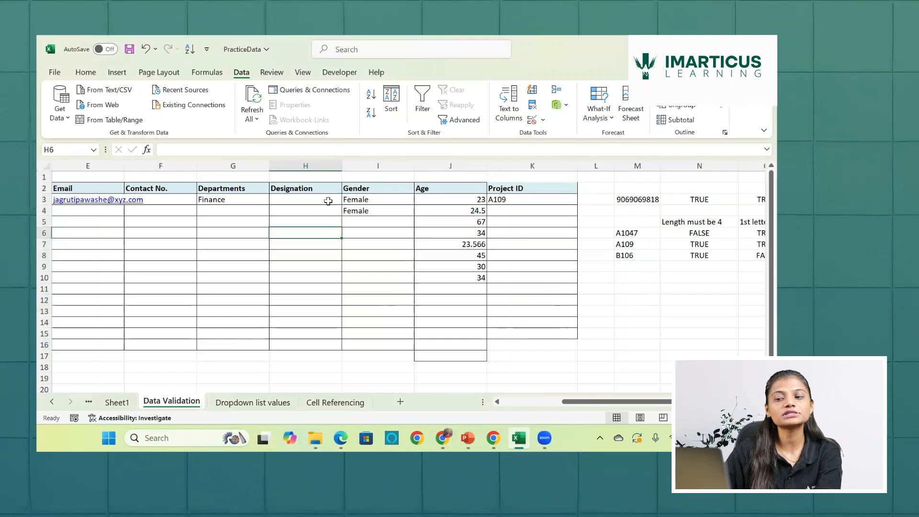
{"action": "key", "text": "Up"}
{"action": "key", "text": "Up"}
{"action": "key", "text": "Up"}
{"action": "key", "text": "Up"}
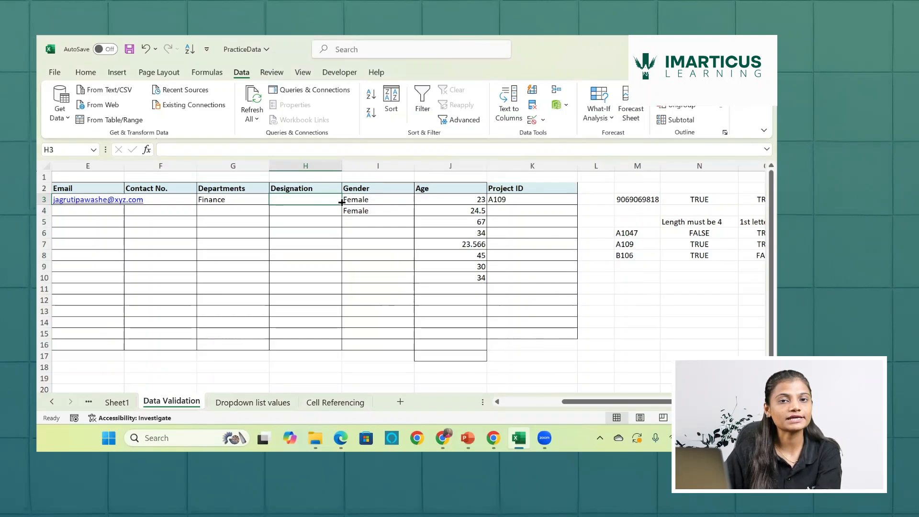
- Select the Designation cells H3:H16 and examine the full designation table G2:L7 on the Dropdown list values sheet
{"action": "left_click_drag", "start_coordinate": [305, 211], "coordinate": [294, 341]}
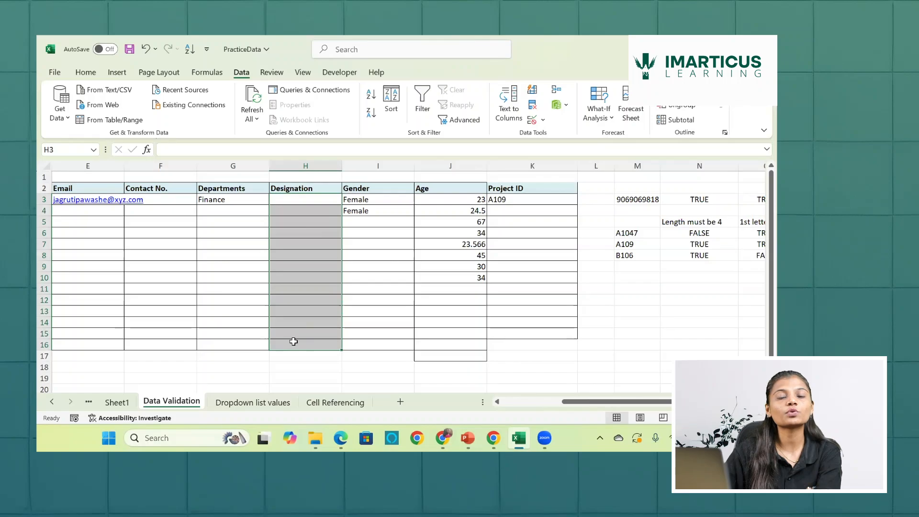
{"action": "left_click", "coordinate": [266, 404]}
{"action": "left_click_drag", "start_coordinate": [121, 190], "coordinate": [508, 247]}
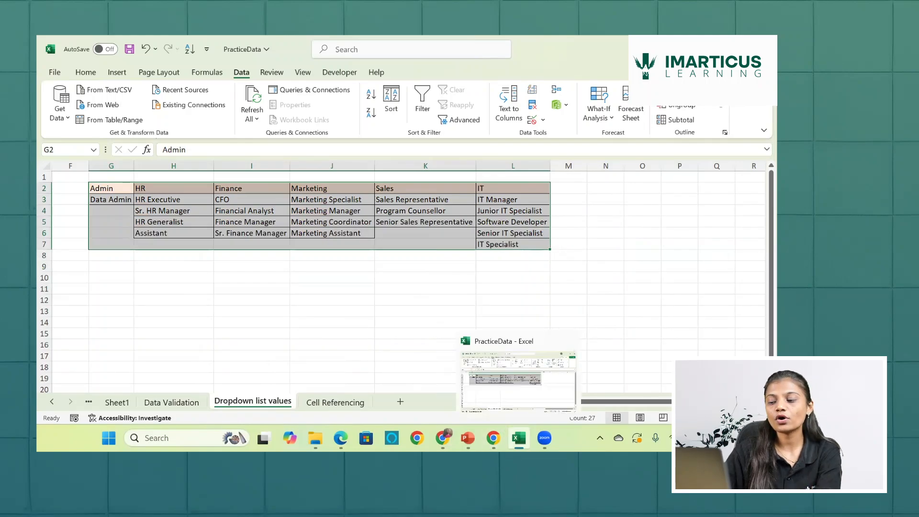
{"action": "left_click", "coordinate": [519, 437]}
{"action": "left_click", "coordinate": [519, 438]}
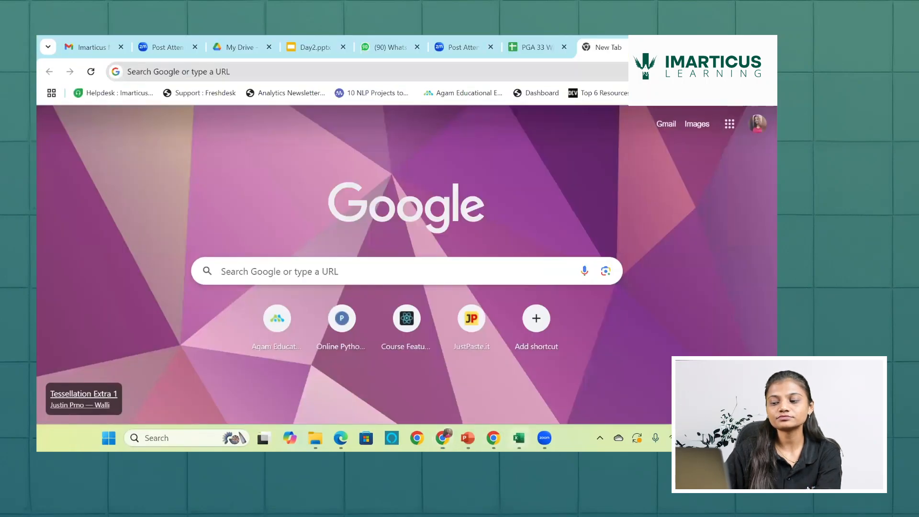
{"action": "left_click", "coordinate": [175, 402]}
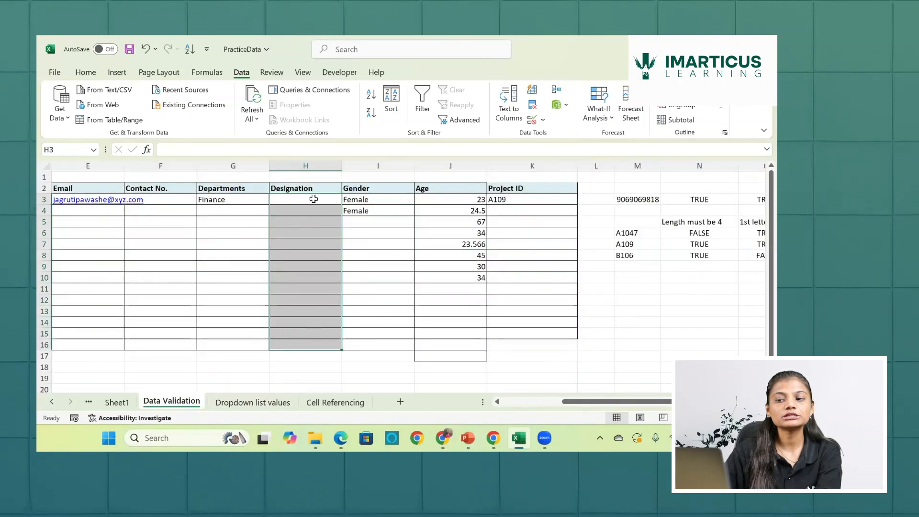
- Try to apply List validation to H3:H16 with the whole range G2:L7 of the Dropdown list values sheet as source
{"action": "left_click", "coordinate": [531, 119]}
{"action": "left_click", "coordinate": [480, 180]}
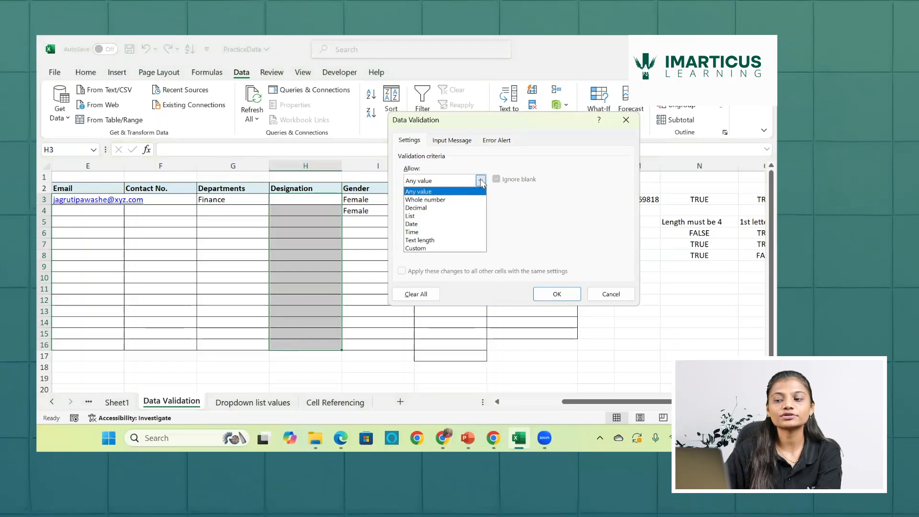
{"action": "left_click", "coordinate": [439, 216]}
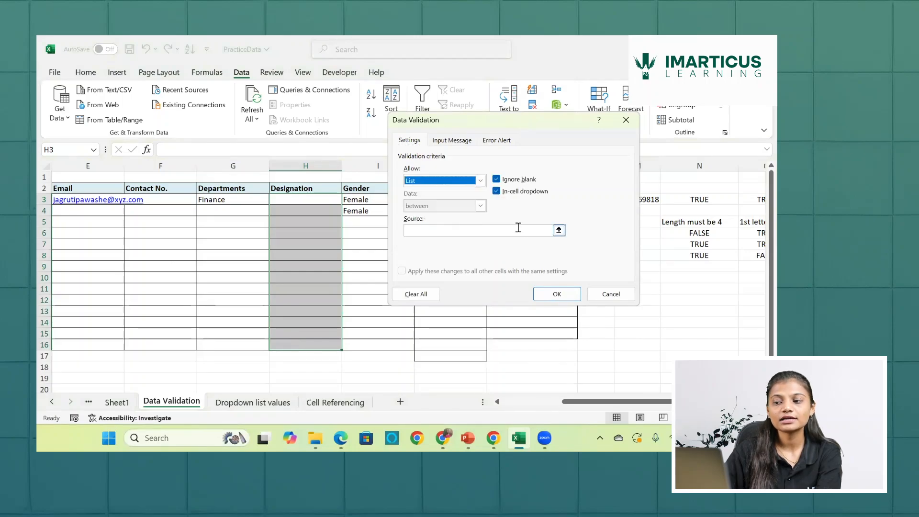
{"action": "left_click", "coordinate": [559, 230]}
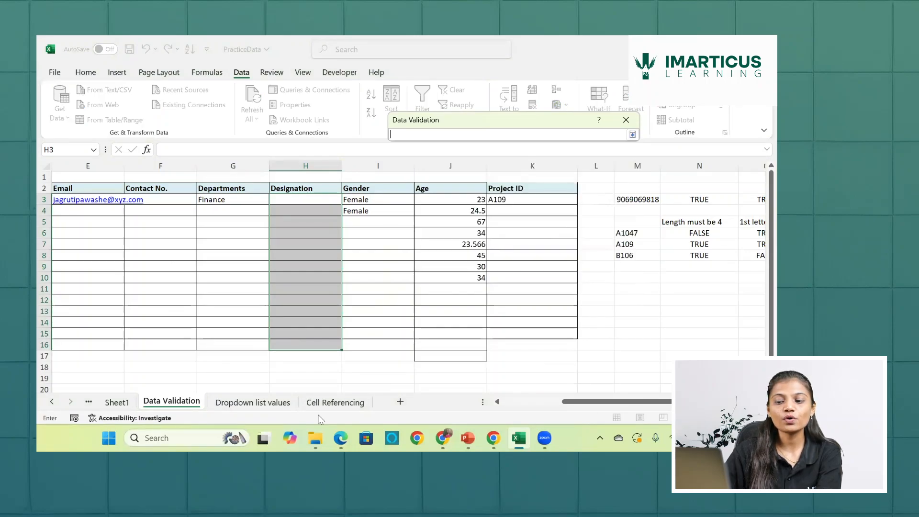
{"action": "left_click", "coordinate": [276, 408]}
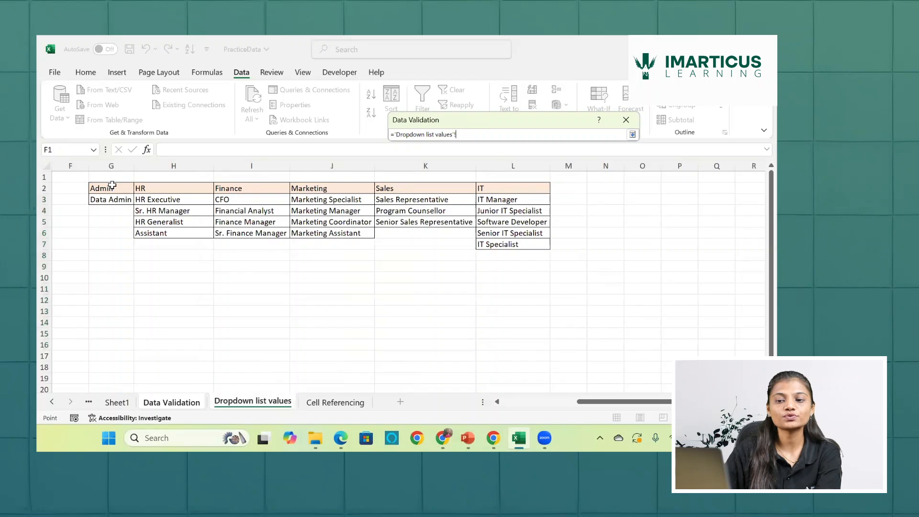
{"action": "left_click_drag", "start_coordinate": [112, 185], "coordinate": [507, 249]}
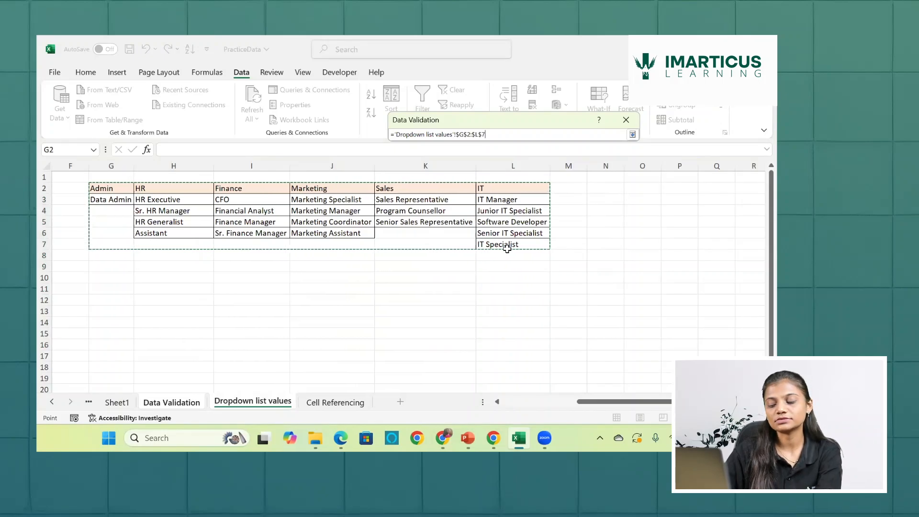
{"action": "key", "text": "Return"}
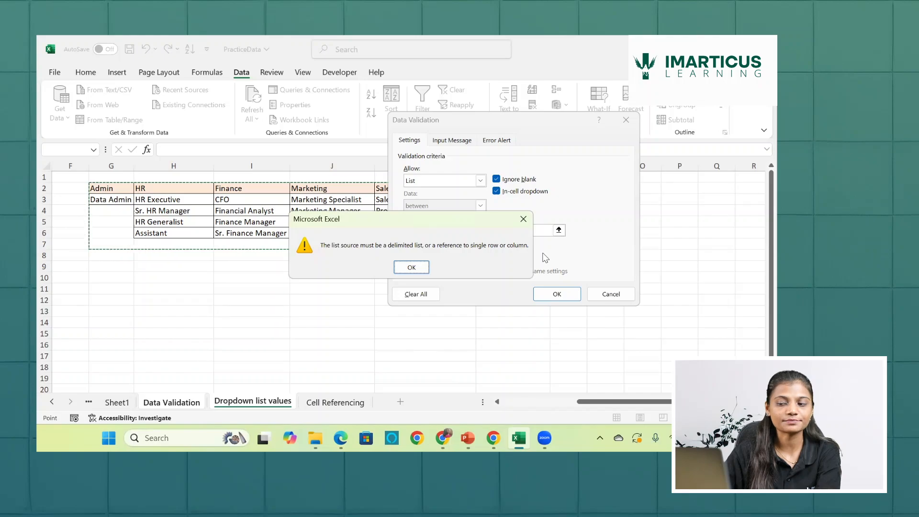
{"action": "left_click", "coordinate": [412, 267]}
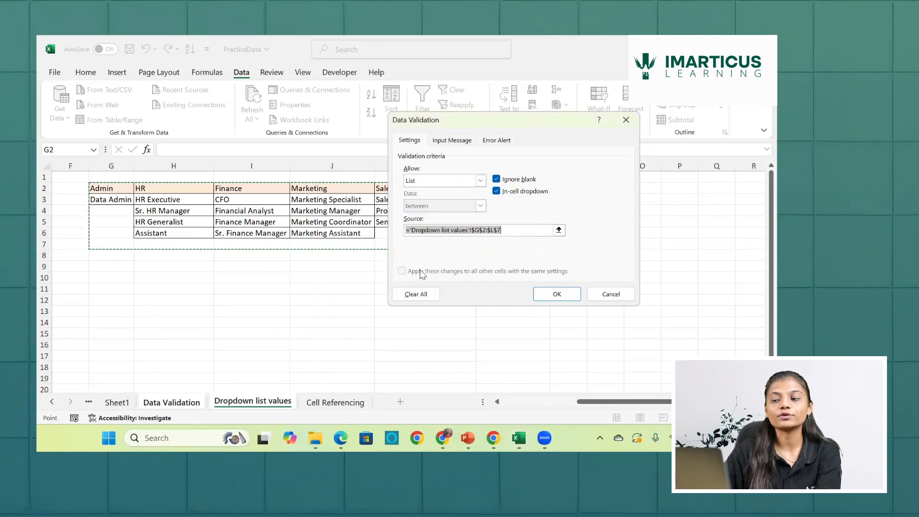
{"action": "left_click", "coordinate": [626, 121]}
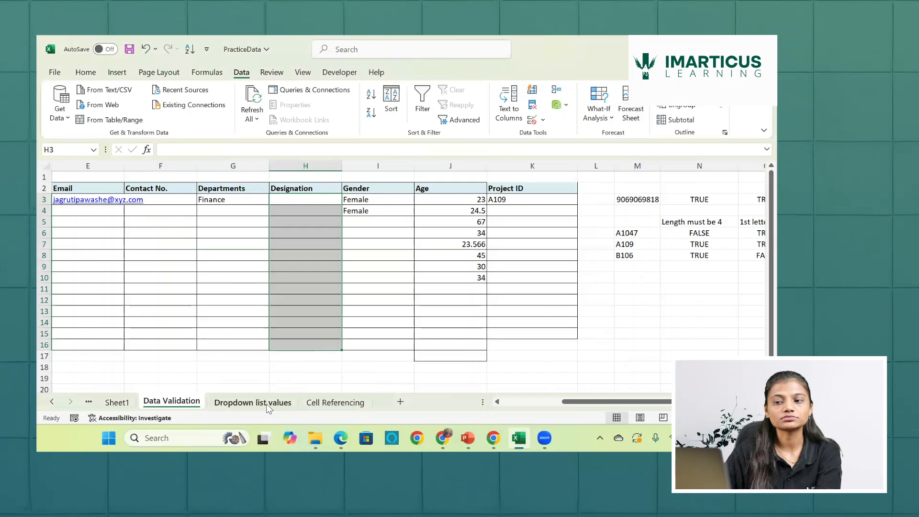
{"action": "left_click", "coordinate": [229, 407]}
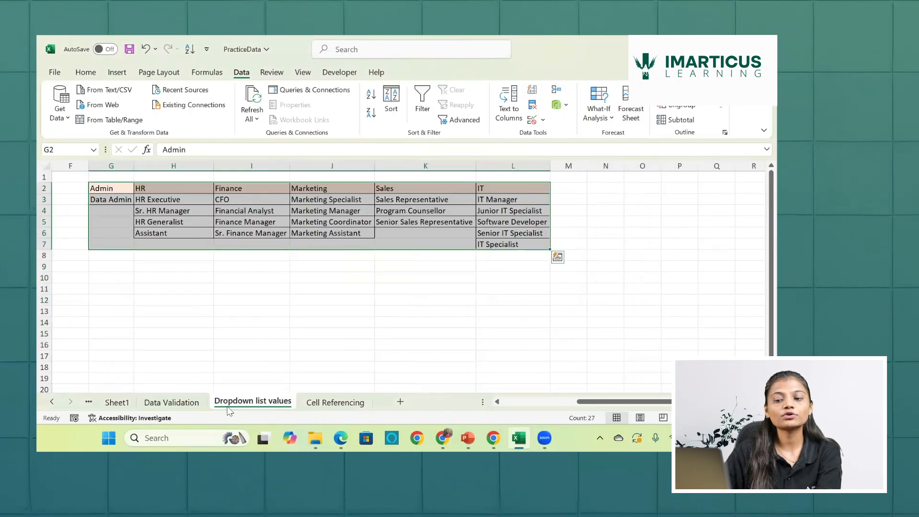
- Check the department in G3 and the matching Designation cell H3 on the Data Validation sheet
{"action": "left_click", "coordinate": [190, 406]}
{"action": "left_click", "coordinate": [252, 201]}
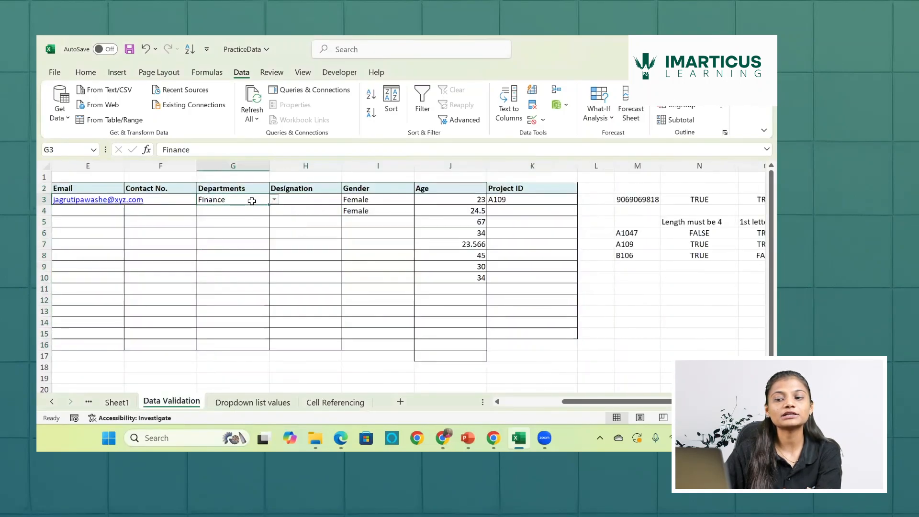
{"action": "left_click", "coordinate": [318, 199]}
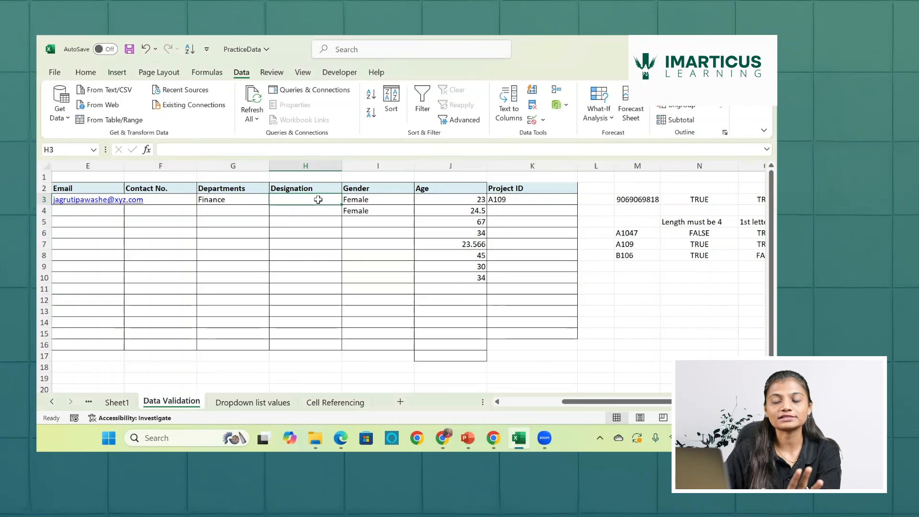
- Examine the Admin and HR headings and the designations under them on the Dropdown list values sheet
{"action": "left_click", "coordinate": [275, 404]}
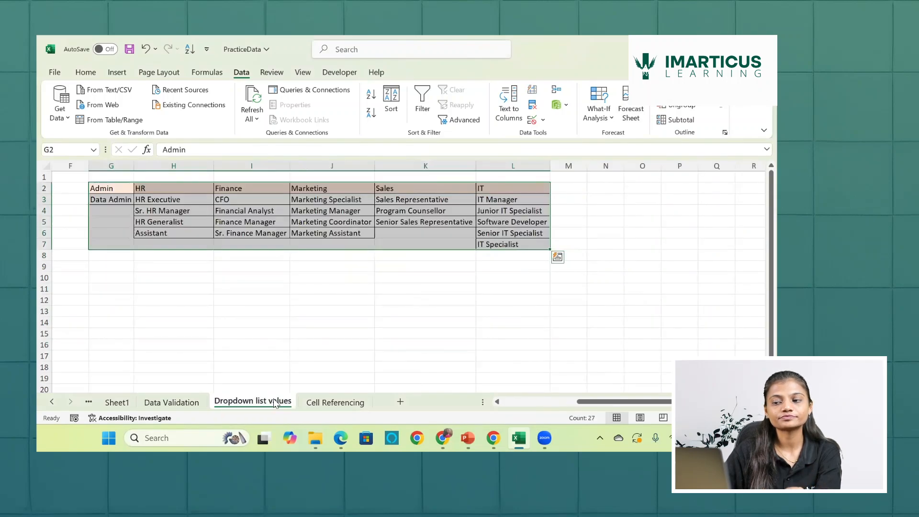
{"action": "left_click", "coordinate": [187, 203]}
{"action": "left_click", "coordinate": [93, 198]}
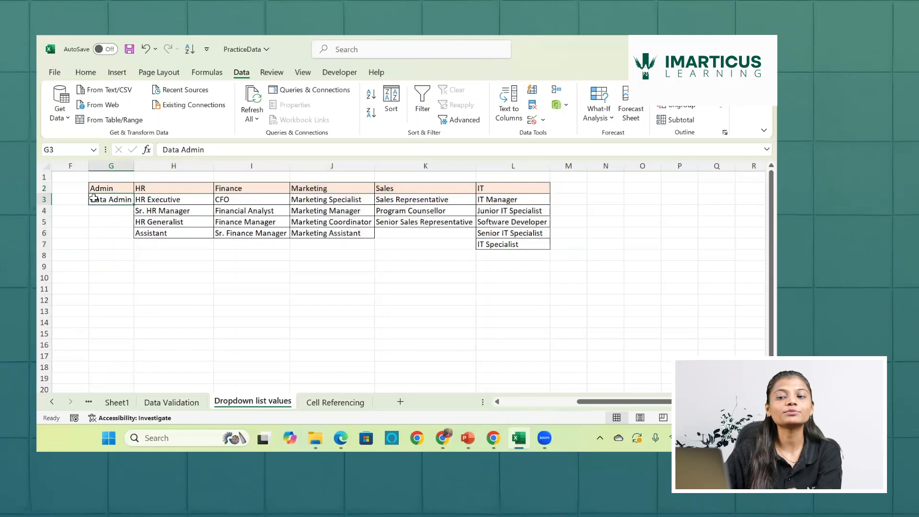
{"action": "scroll", "coordinate": [94, 198], "scroll_direction": "left", "scroll_amount": 2}
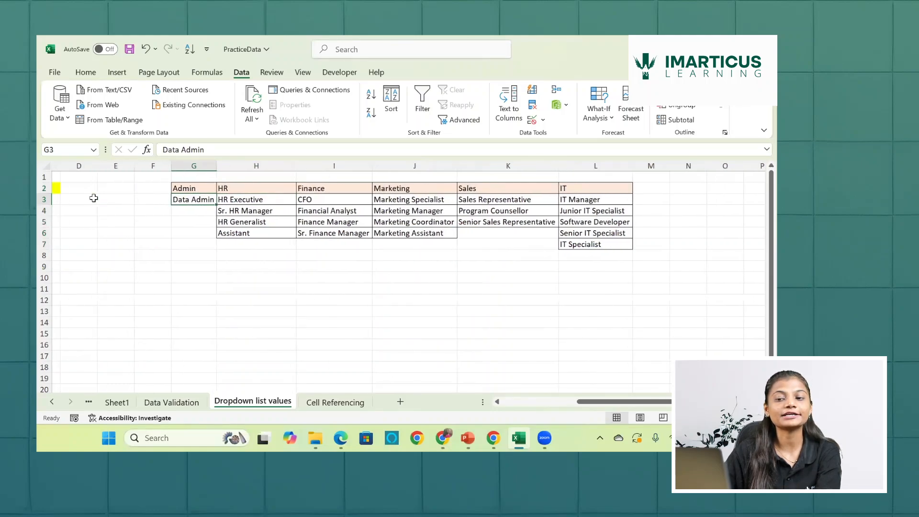
{"action": "left_click", "coordinate": [171, 184]}
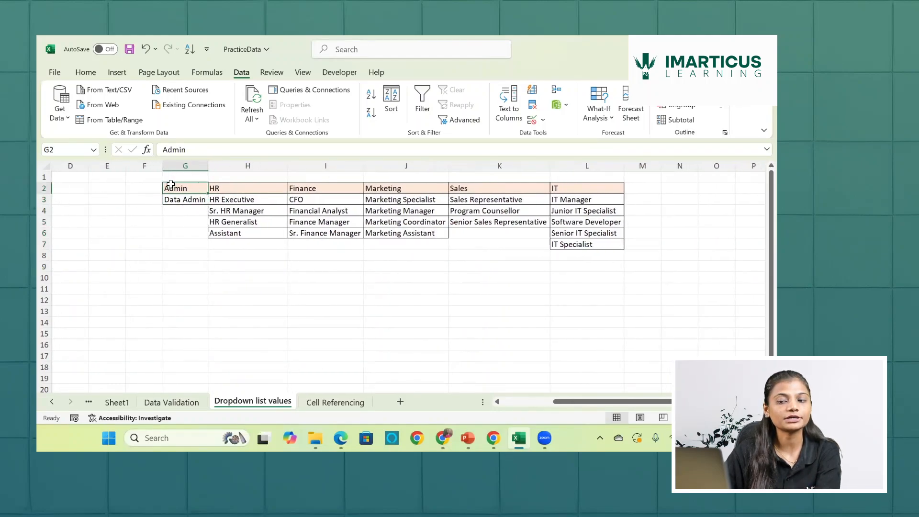
{"action": "left_click", "coordinate": [178, 198]}
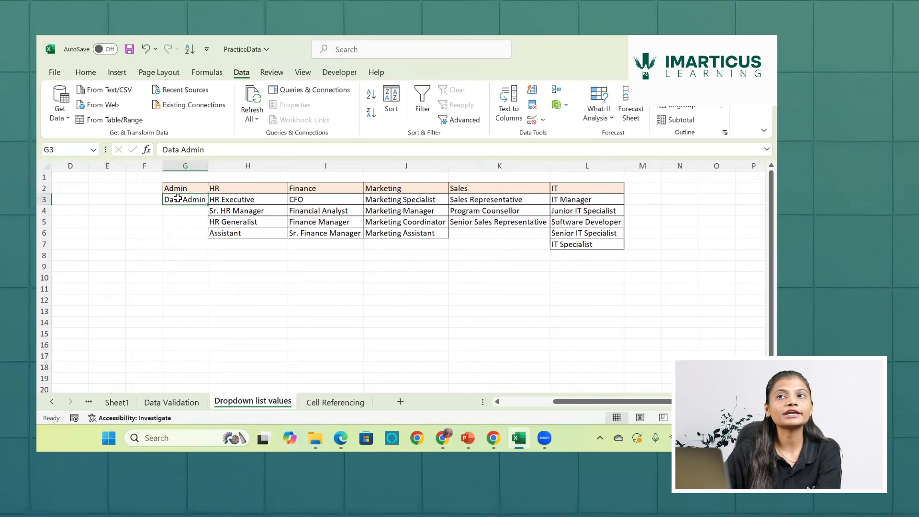
{"action": "left_click_drag", "start_coordinate": [228, 199], "coordinate": [233, 234]}
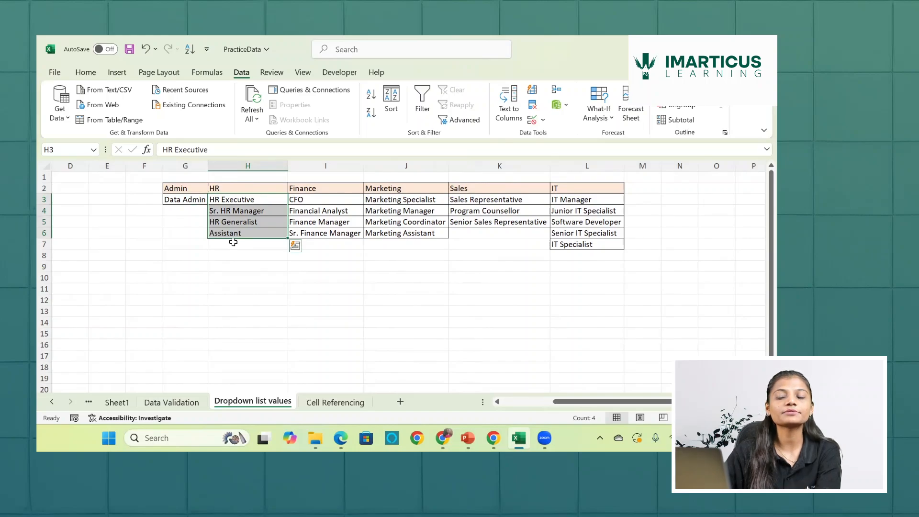
{"action": "left_click", "coordinate": [243, 214]}
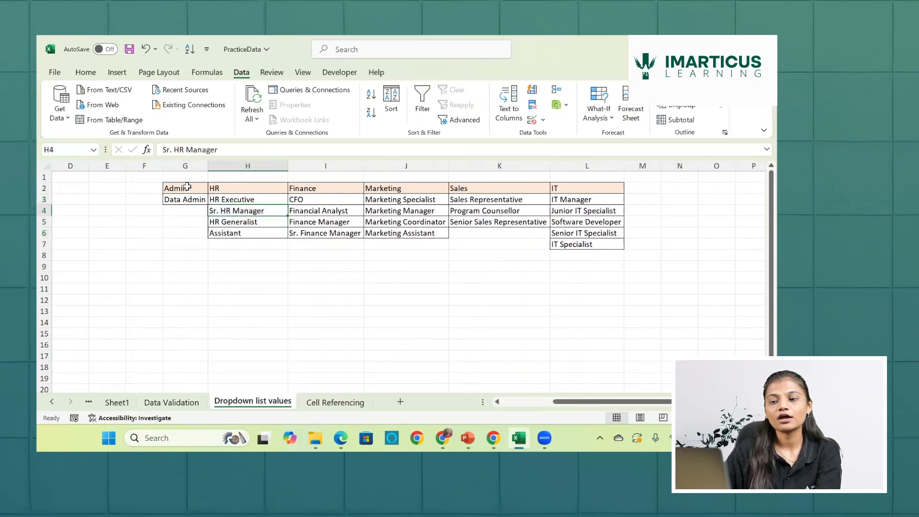
{"action": "left_click_drag", "start_coordinate": [188, 187], "coordinate": [189, 194]}
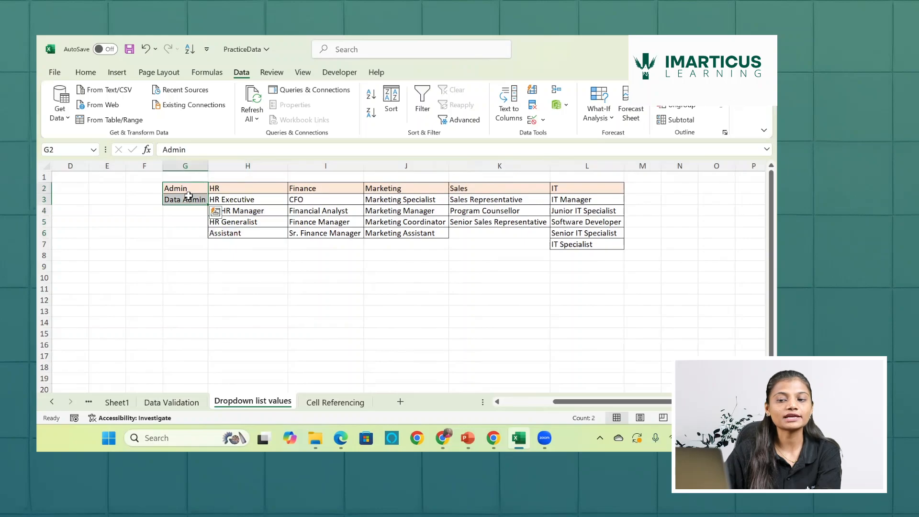
{"action": "scroll", "coordinate": [187, 194], "scroll_direction": "left", "scroll_amount": 2}
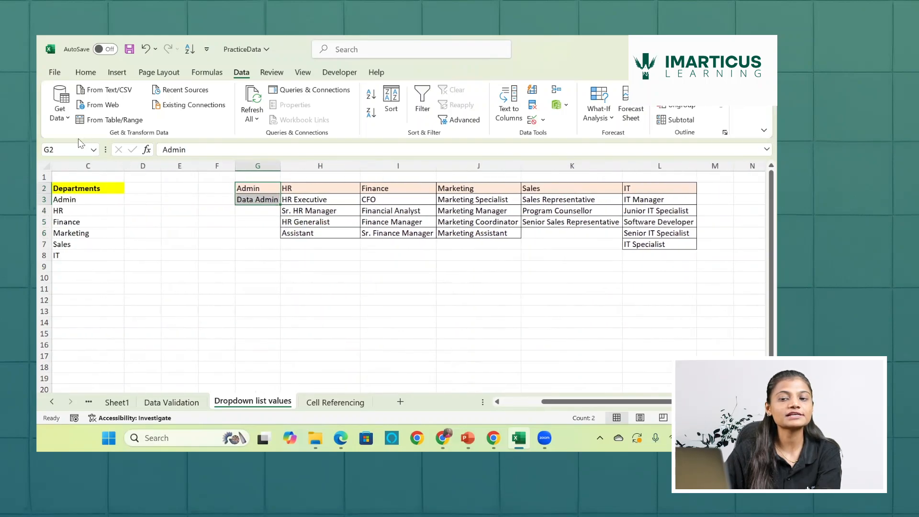
- Select each department heading with only its filled designations: G2:G3, H2:H6, I2:I6, J2:J6, K2:K5 and L2:L7 together
{"action": "left_click", "coordinate": [240, 177]}
{"action": "left_click_drag", "start_coordinate": [254, 188], "coordinate": [479, 223]}
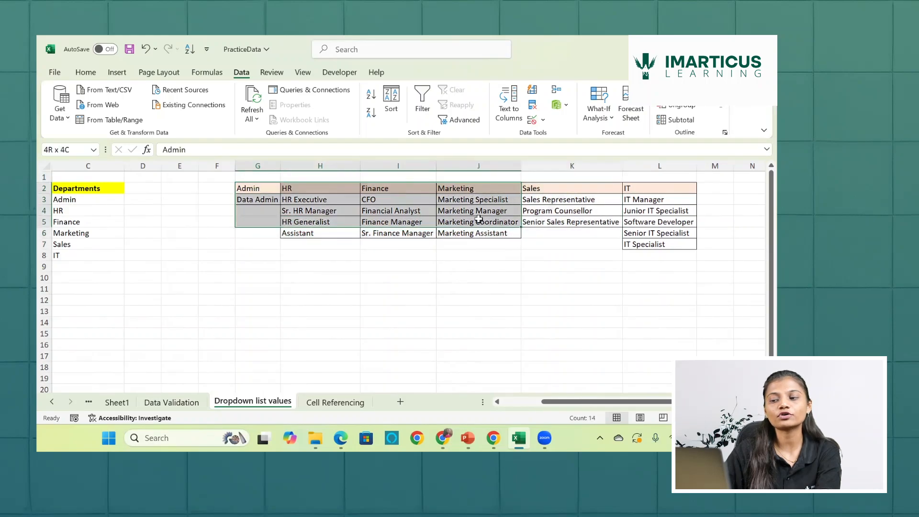
{"action": "left_click", "coordinate": [256, 188]}
{"action": "left_click_drag", "start_coordinate": [256, 190], "coordinate": [257, 200]}
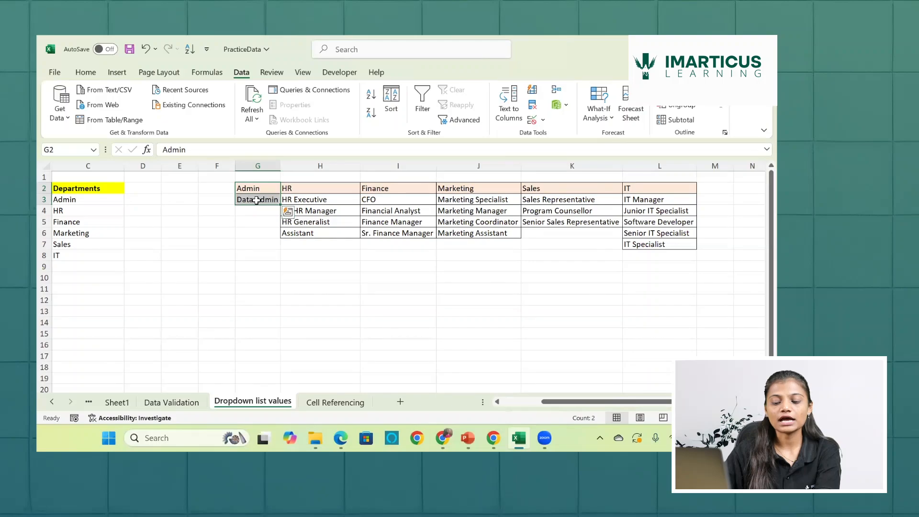
{"action": "left_click_drag", "start_coordinate": [292, 188], "coordinate": [305, 232]}
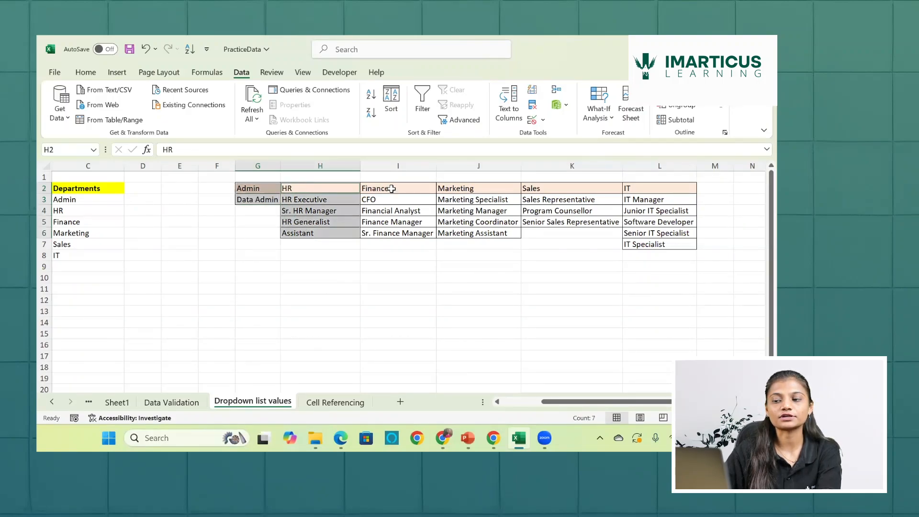
{"action": "left_click_drag", "start_coordinate": [391, 189], "coordinate": [393, 232]}
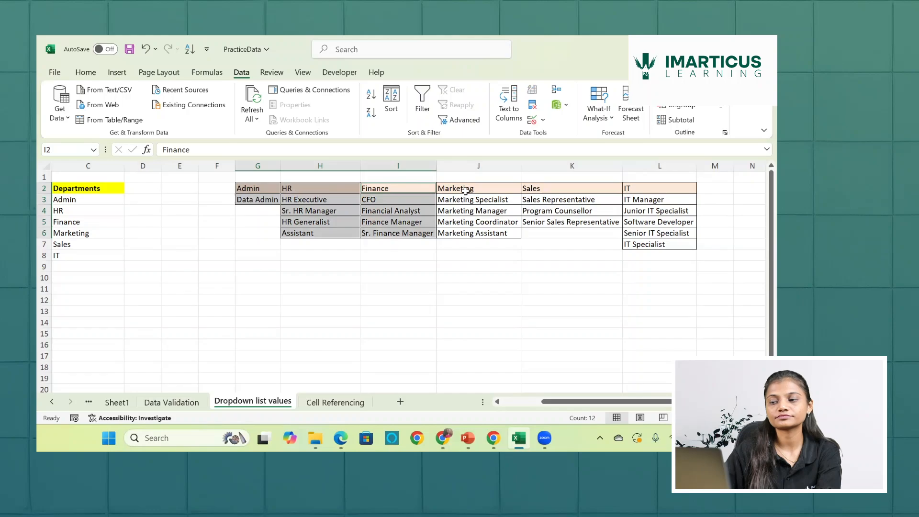
{"action": "left_click_drag", "start_coordinate": [465, 191], "coordinate": [468, 231]}
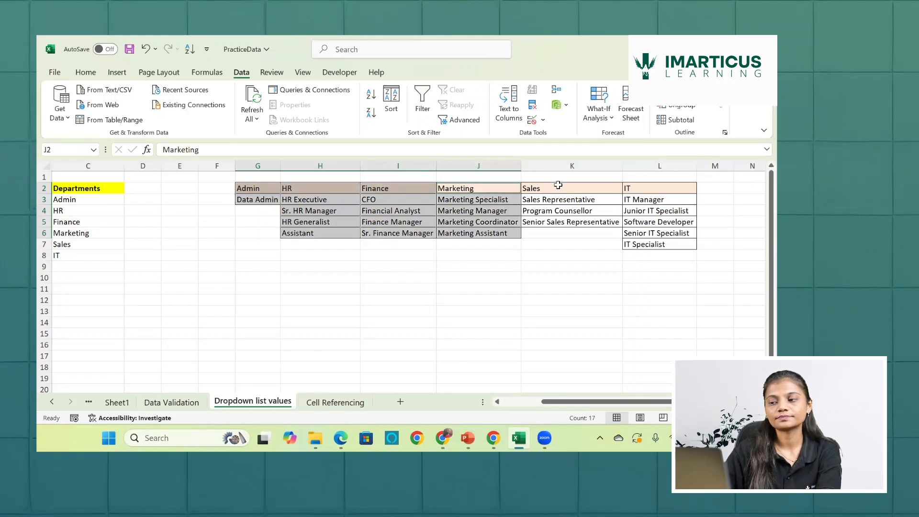
{"action": "left_click_drag", "start_coordinate": [558, 185], "coordinate": [556, 222]}
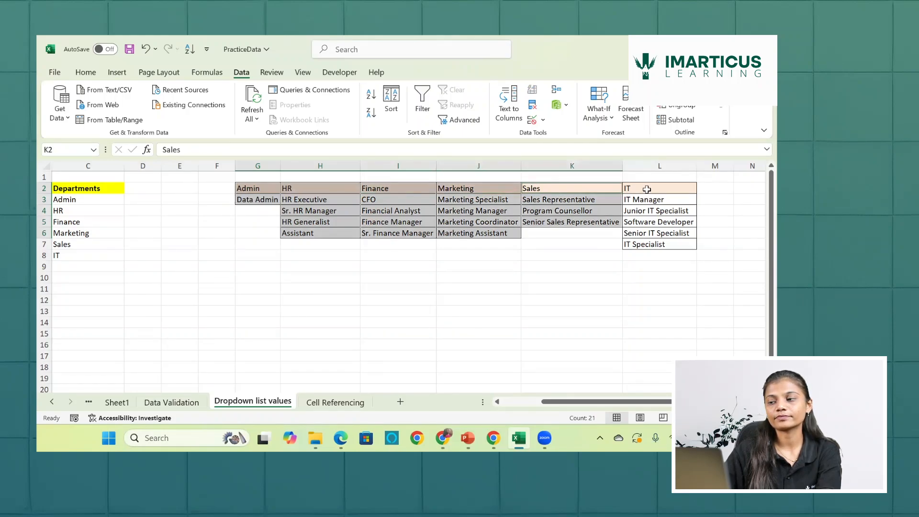
{"action": "left_click_drag", "start_coordinate": [647, 190], "coordinate": [646, 246]}
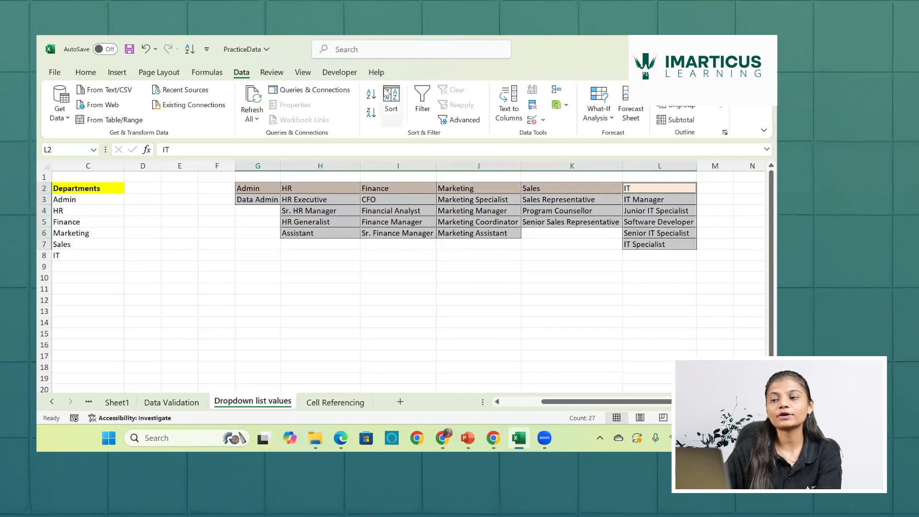
- Create named ranges from the selected designation lists, using the top row values as names
{"action": "left_click", "coordinate": [208, 72]}
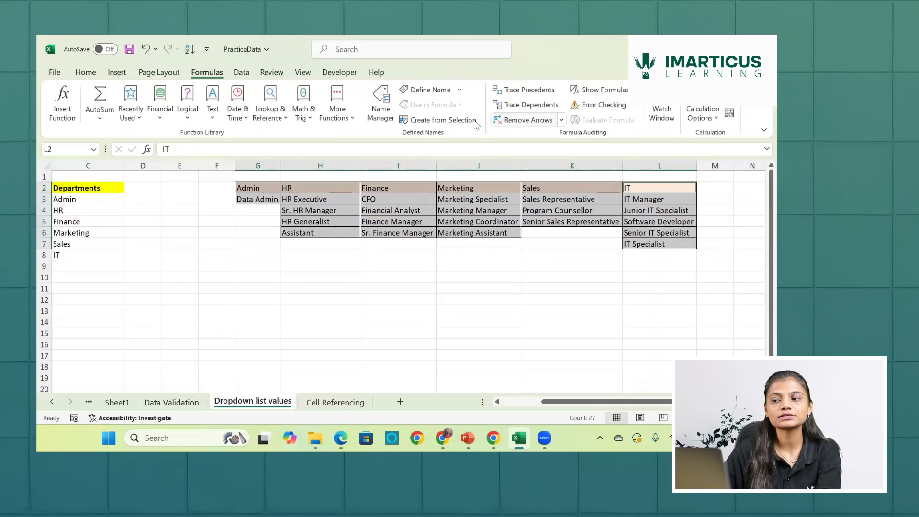
{"action": "left_click", "coordinate": [422, 118]}
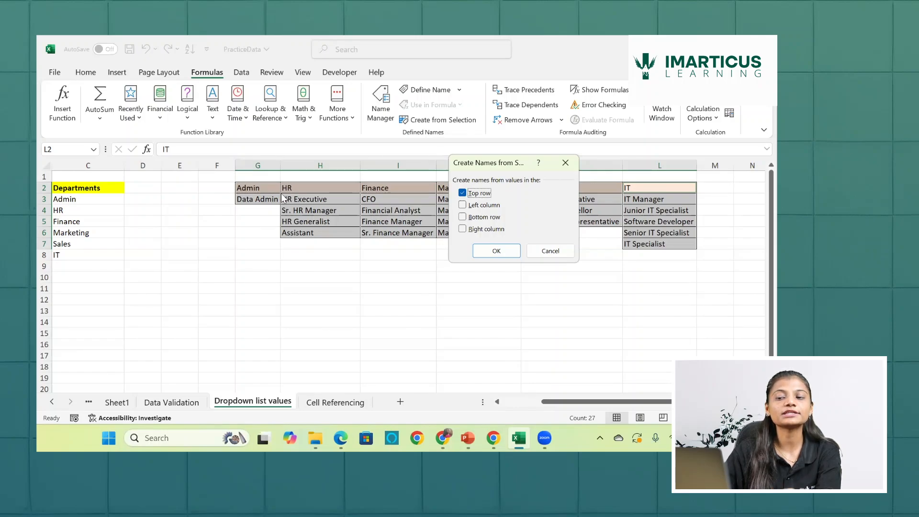
{"action": "left_click", "coordinate": [497, 252]}
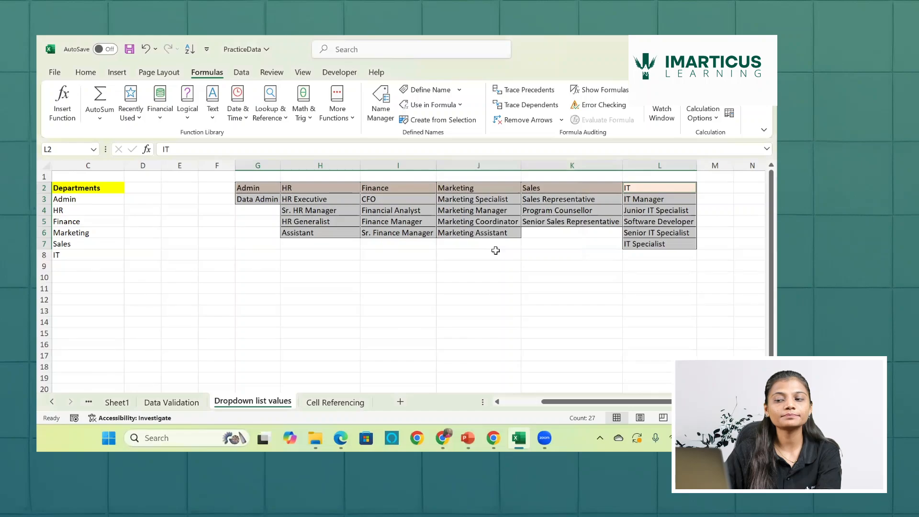
- Check the cells covered by the named ranges Admin, HR and Marketing, and compare the names with the Departments list C3:C8
{"action": "left_click", "coordinate": [93, 149]}
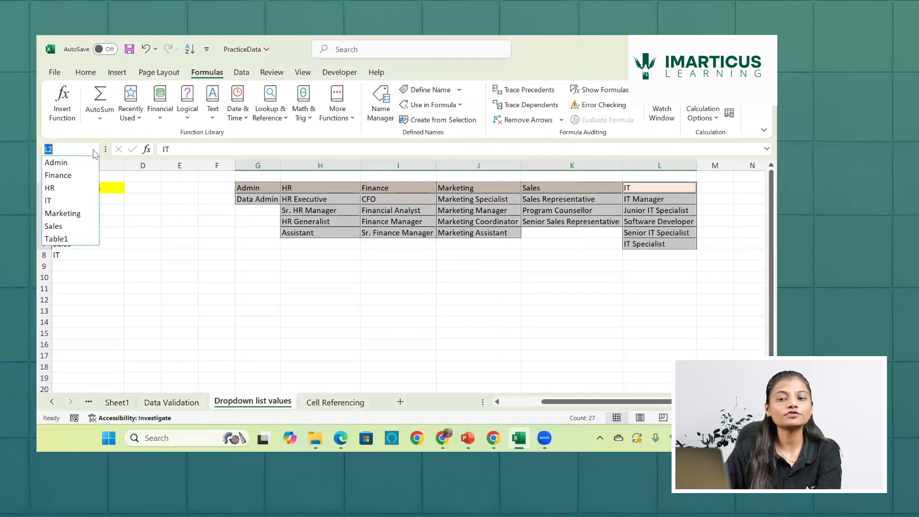
{"action": "left_click", "coordinate": [66, 163]}
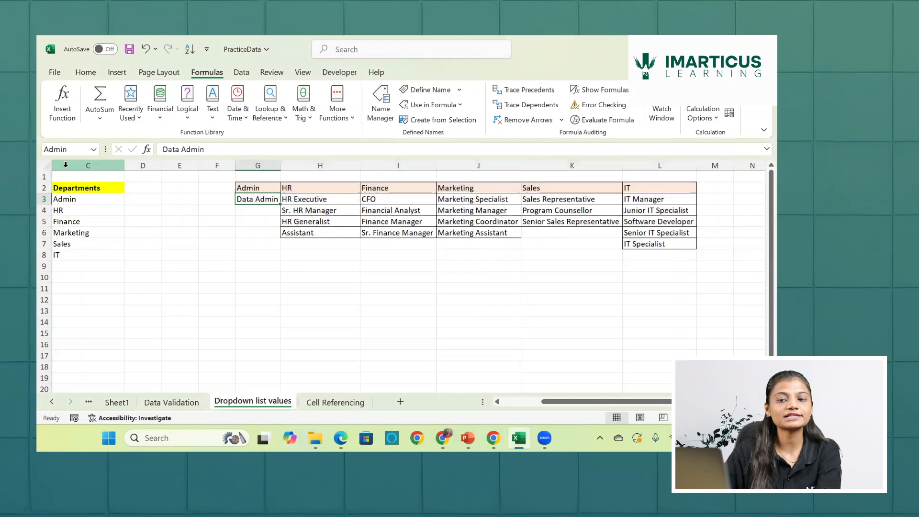
{"action": "left_click", "coordinate": [93, 150]}
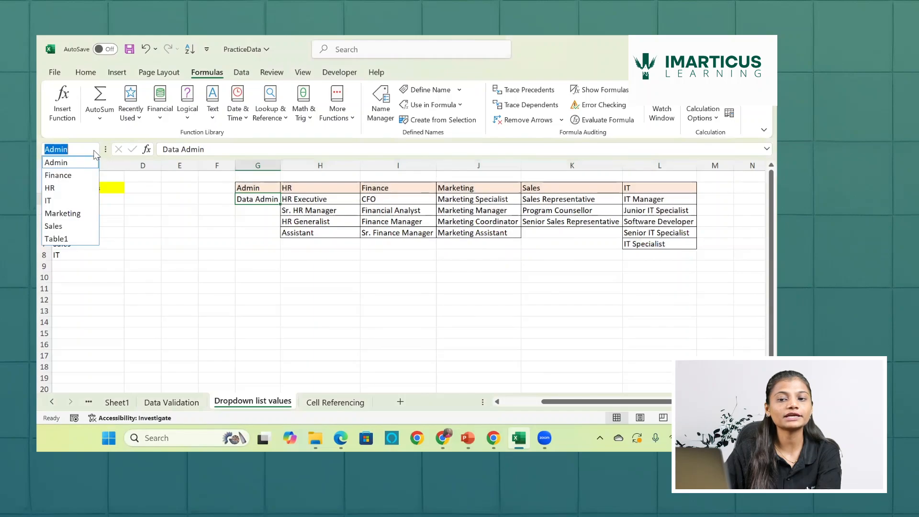
{"action": "left_click", "coordinate": [71, 189]}
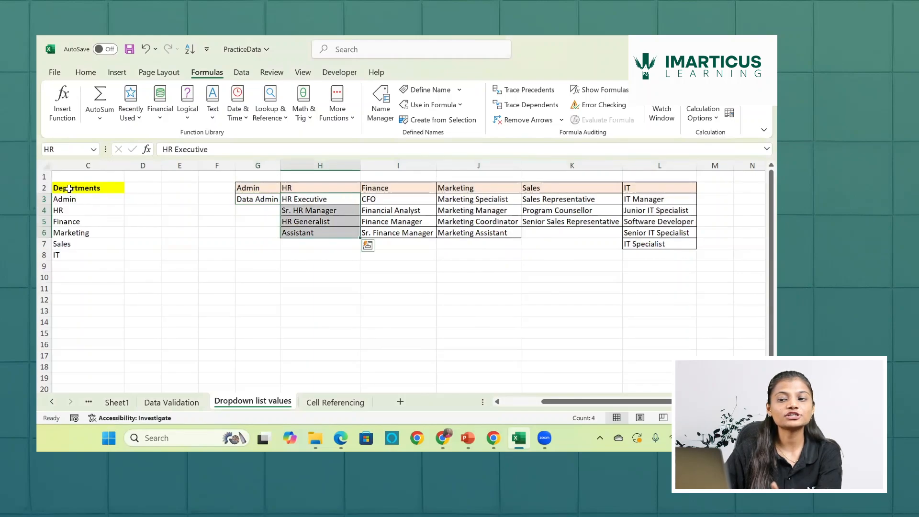
{"action": "left_click", "coordinate": [93, 150]}
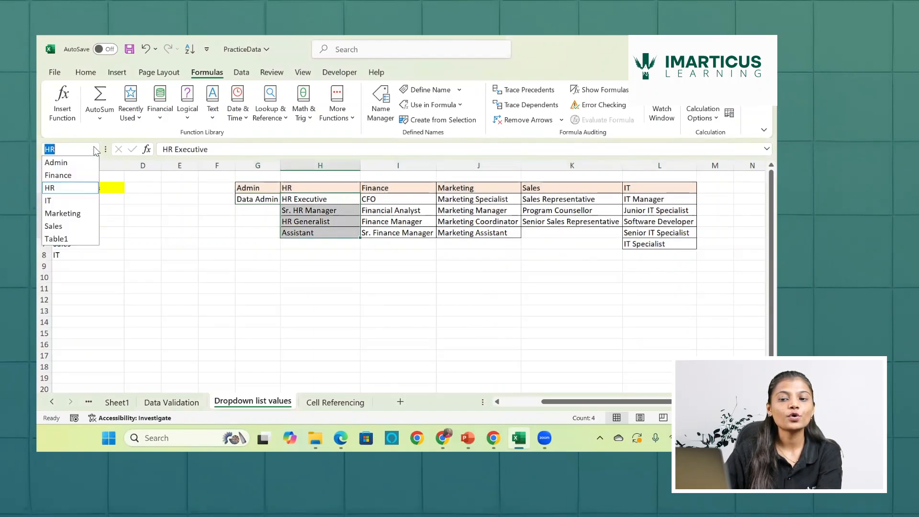
{"action": "left_click", "coordinate": [63, 212]}
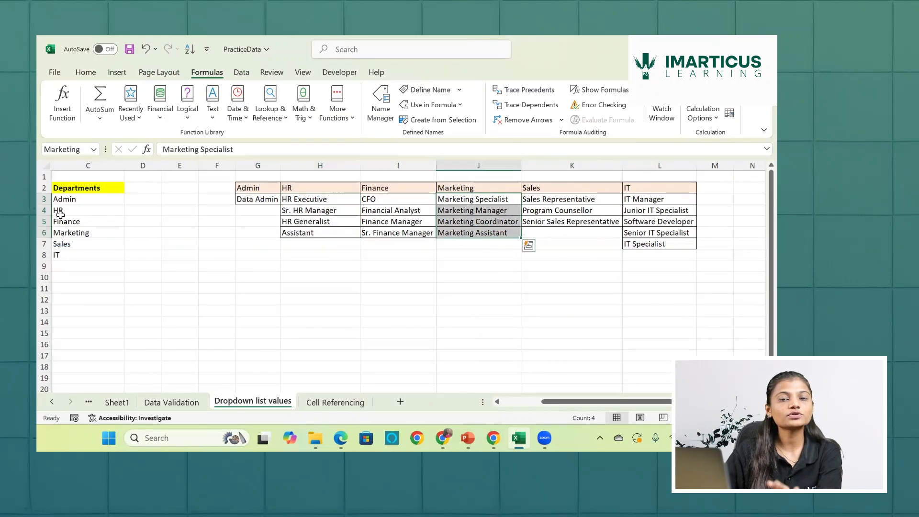
{"action": "scroll", "coordinate": [152, 238], "scroll_direction": "left", "scroll_amount": 2}
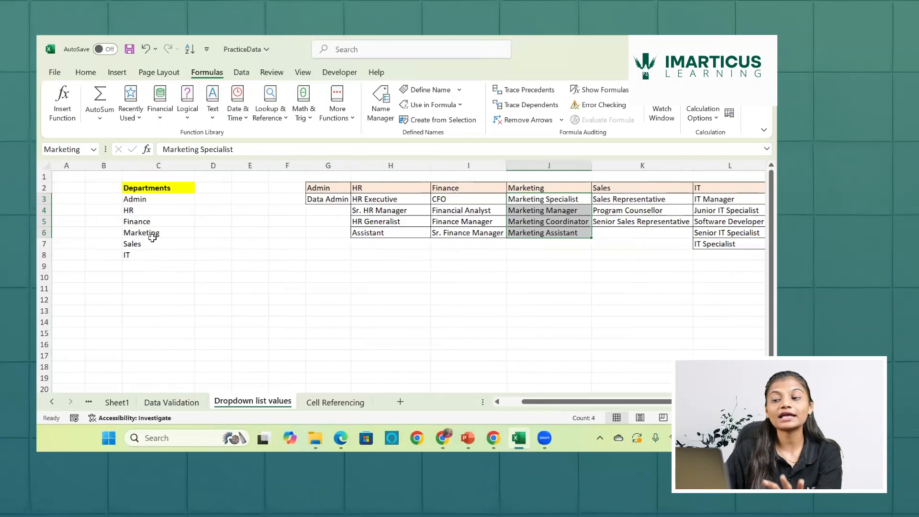
{"action": "left_click_drag", "start_coordinate": [157, 197], "coordinate": [158, 259]}
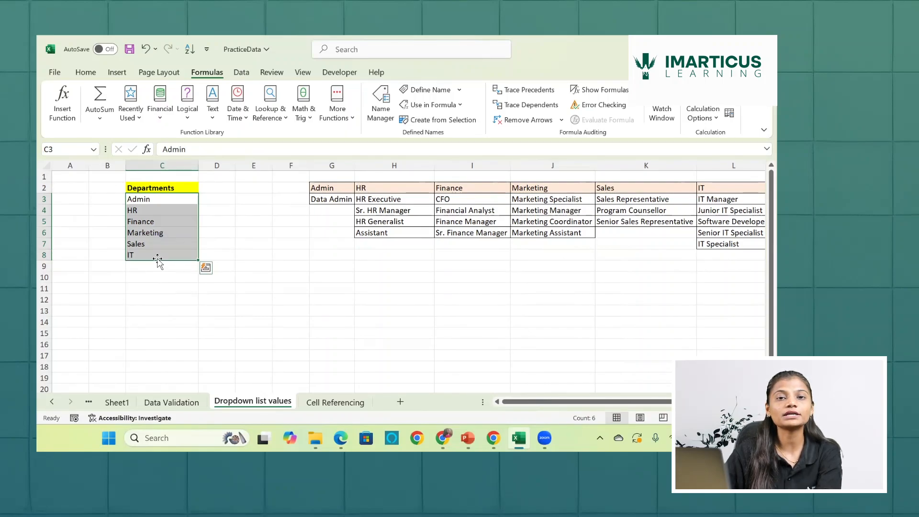
- Start a data validation rule of type List for the Designation cells H3:H16 on the Data Validation sheet
{"action": "left_click", "coordinate": [187, 403]}
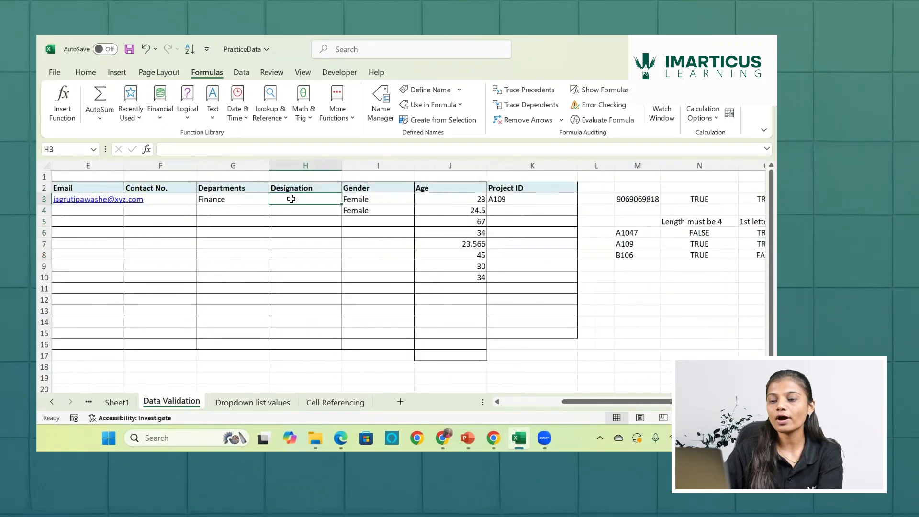
{"action": "left_click_drag", "start_coordinate": [292, 199], "coordinate": [292, 343]}
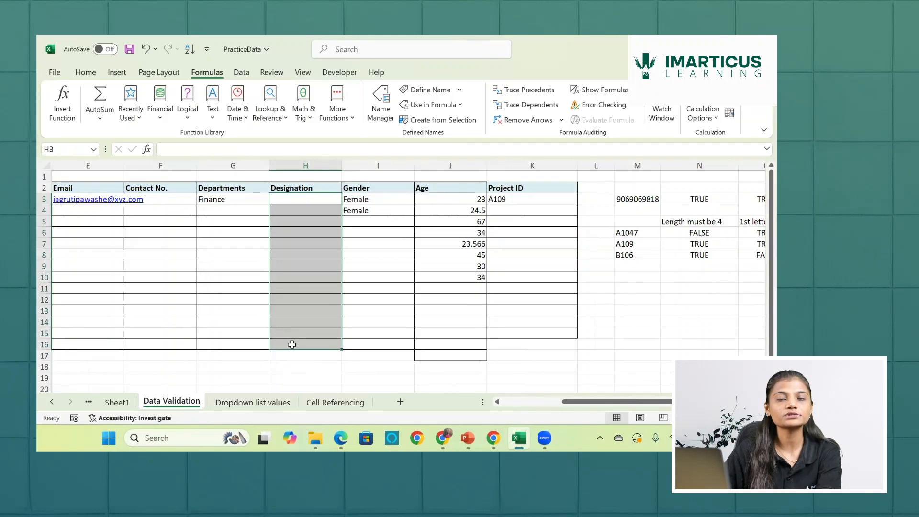
{"action": "left_click", "coordinate": [240, 73]}
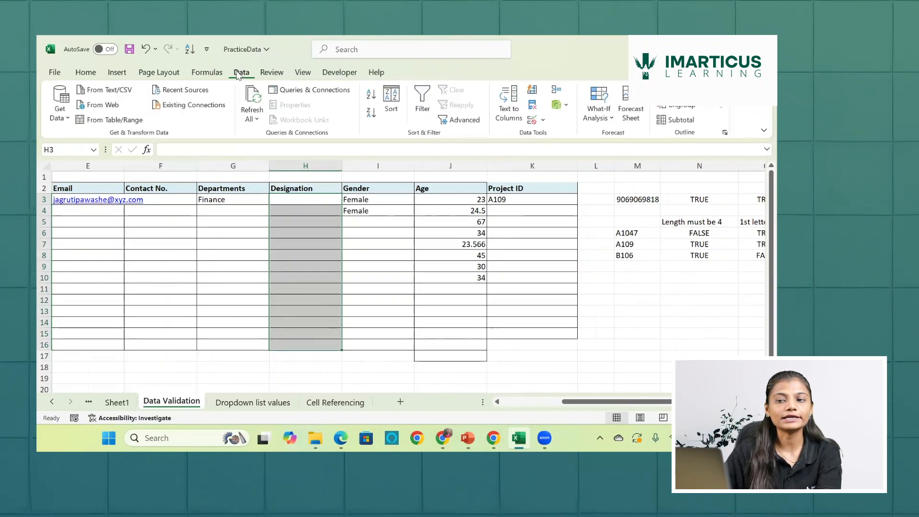
{"action": "left_click", "coordinate": [534, 120]}
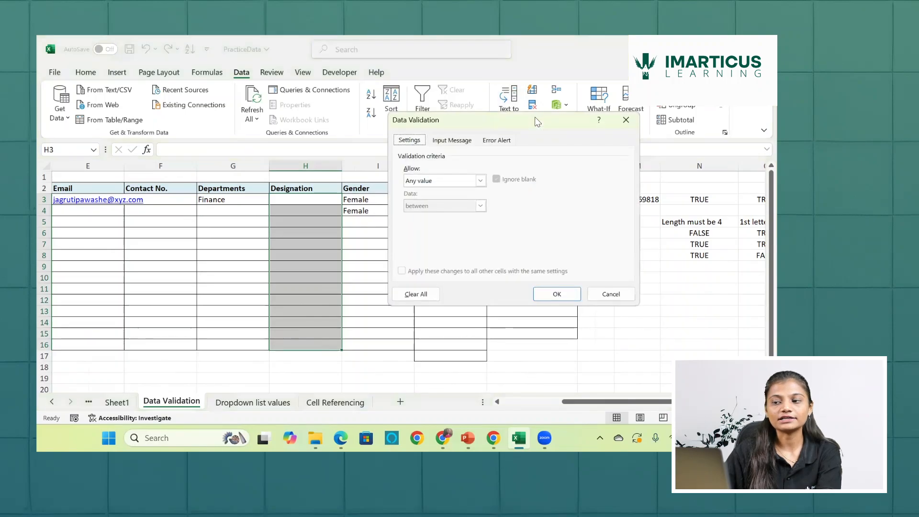
{"action": "left_click", "coordinate": [481, 181]}
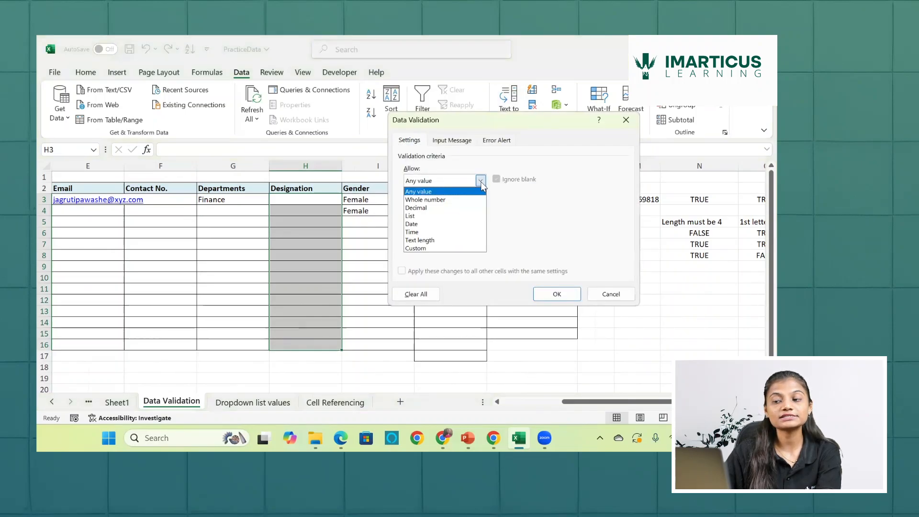
{"action": "left_click", "coordinate": [444, 216]}
- Set the list source to =indirect($G$3), apply the rule, and check the designations offered in H3 for Finance
{"action": "left_click", "coordinate": [450, 229]}
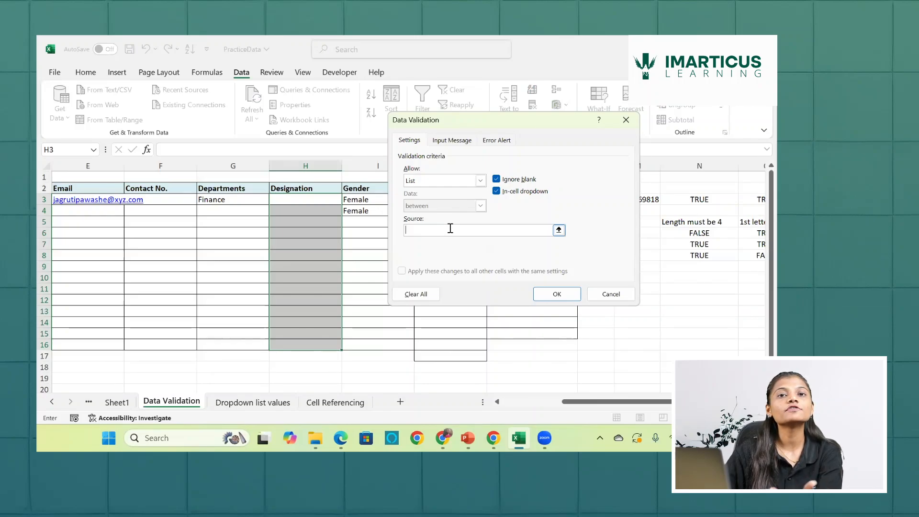
{"action": "type", "text": "indirect"}
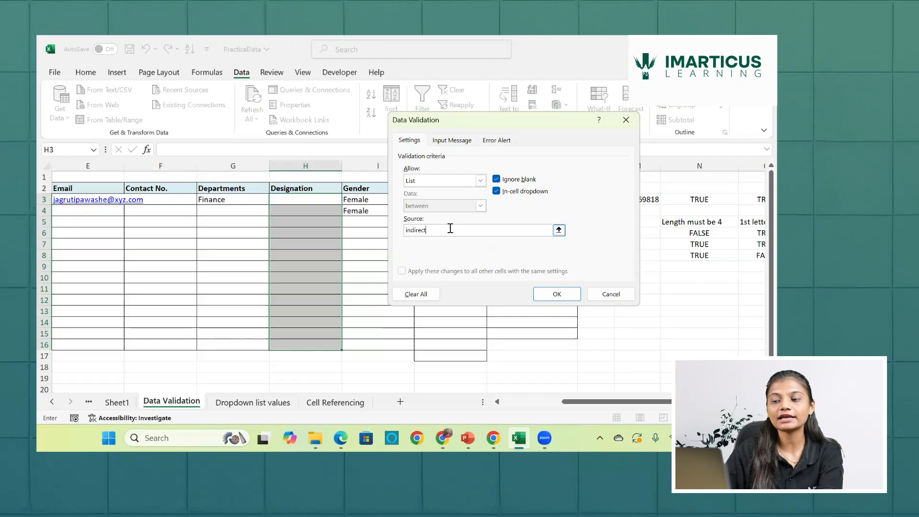
{"action": "key", "text": "BackSpace"}
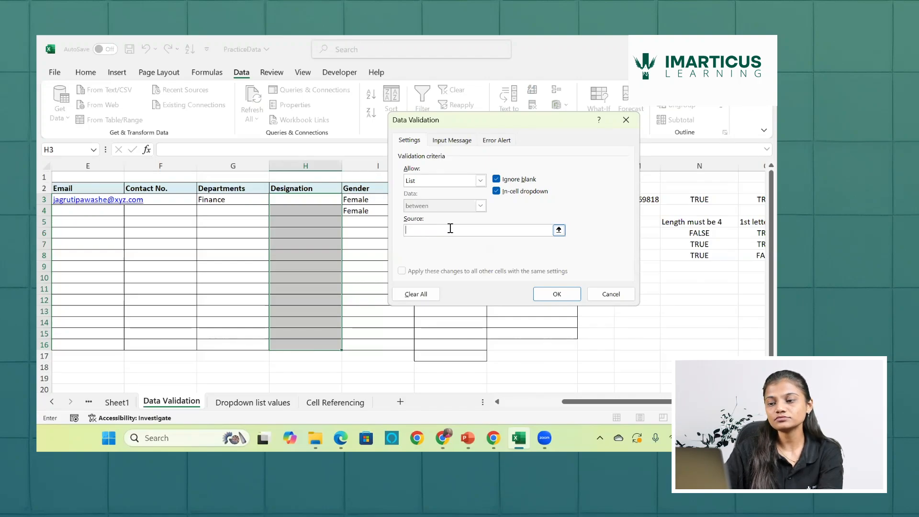
{"action": "type", "text": "=ind"}
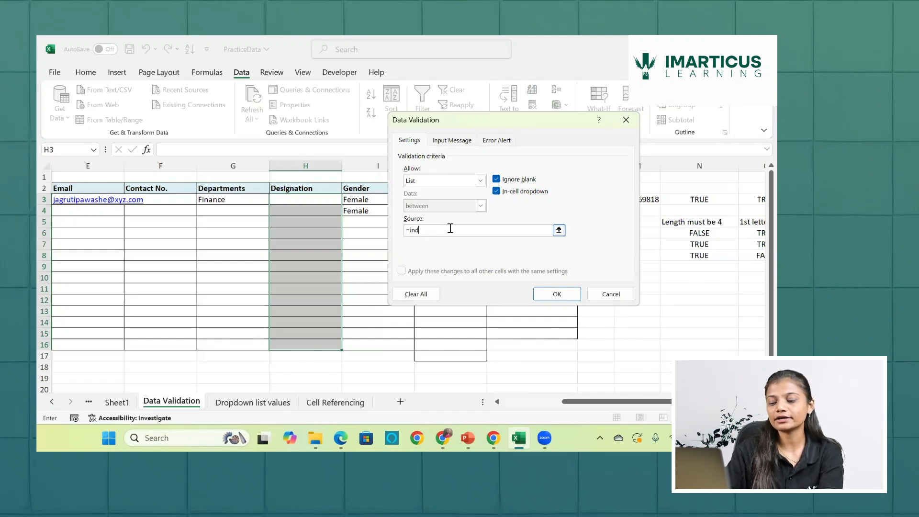
{"action": "type", "text": "irect("}
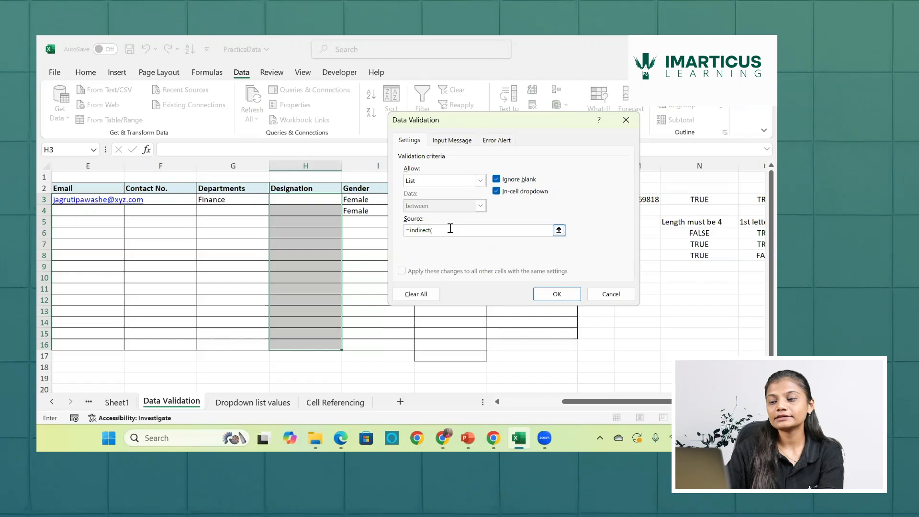
{"action": "left_click", "coordinate": [238, 201]}
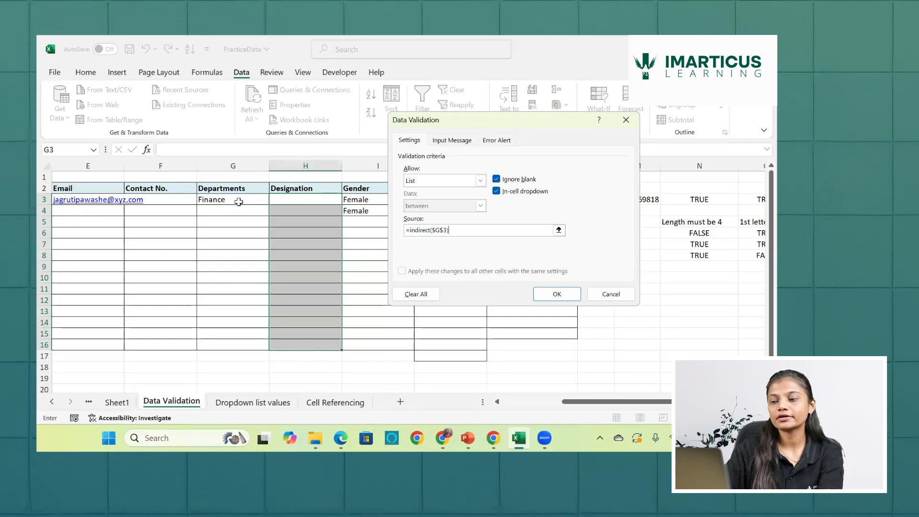
{"action": "key", "text": "Return"}
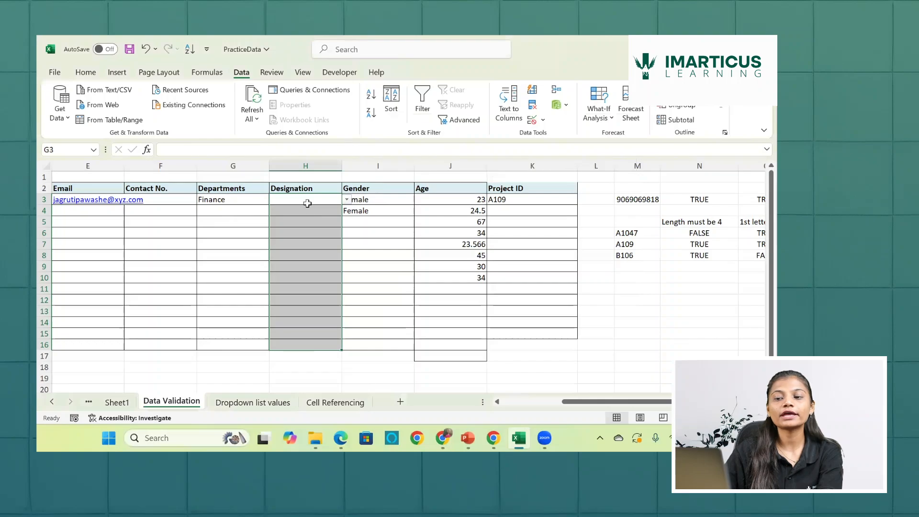
{"action": "left_click", "coordinate": [347, 200]}
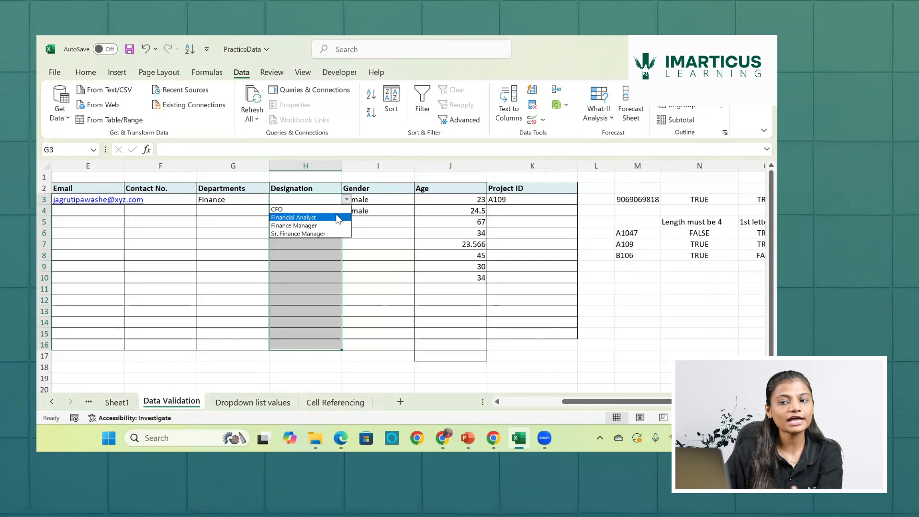
{"action": "key", "text": "Escape"}
- Set the department in G3 to Marketing and check the designations offered in H3
{"action": "left_click", "coordinate": [236, 200]}
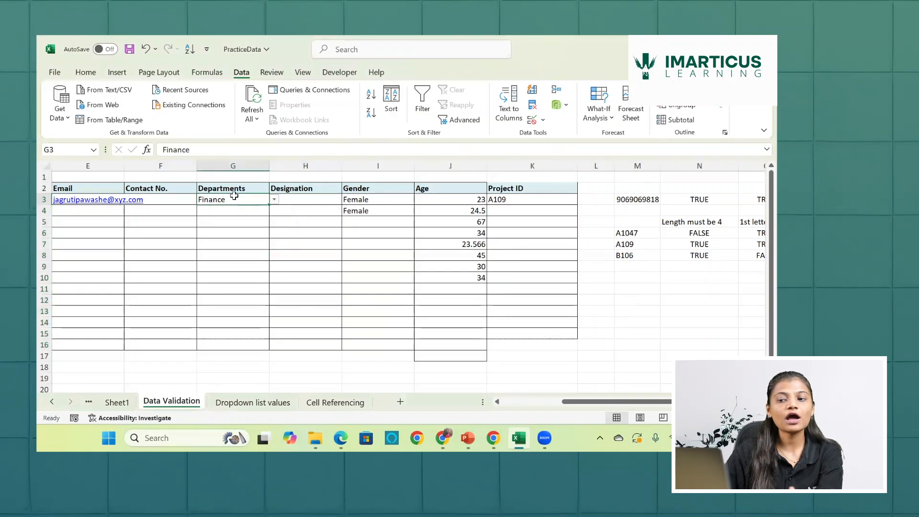
{"action": "left_click", "coordinate": [275, 201]}
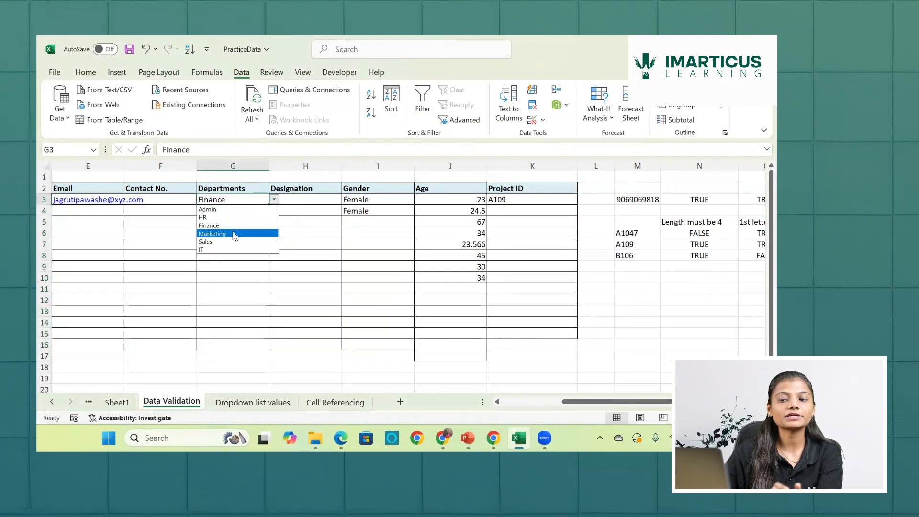
{"action": "left_click", "coordinate": [235, 233]}
{"action": "left_click", "coordinate": [297, 199]}
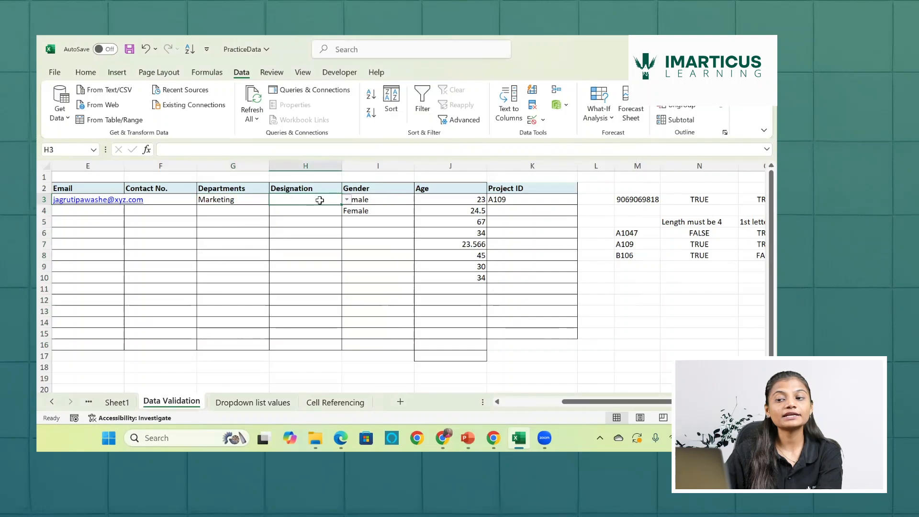
{"action": "left_click", "coordinate": [346, 199]}
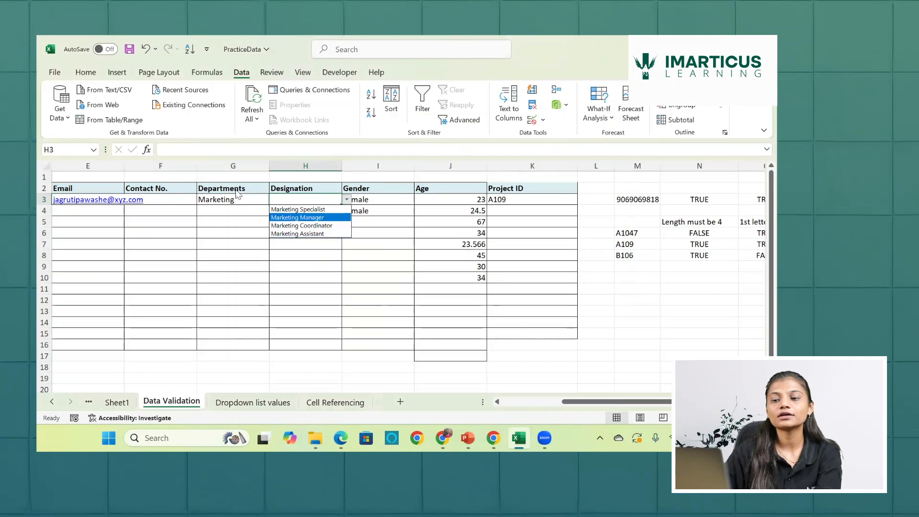
{"action": "key", "text": "Escape"}
- Change the department in G3 to Sales and open the list of designations in H3
{"action": "left_click", "coordinate": [247, 201]}
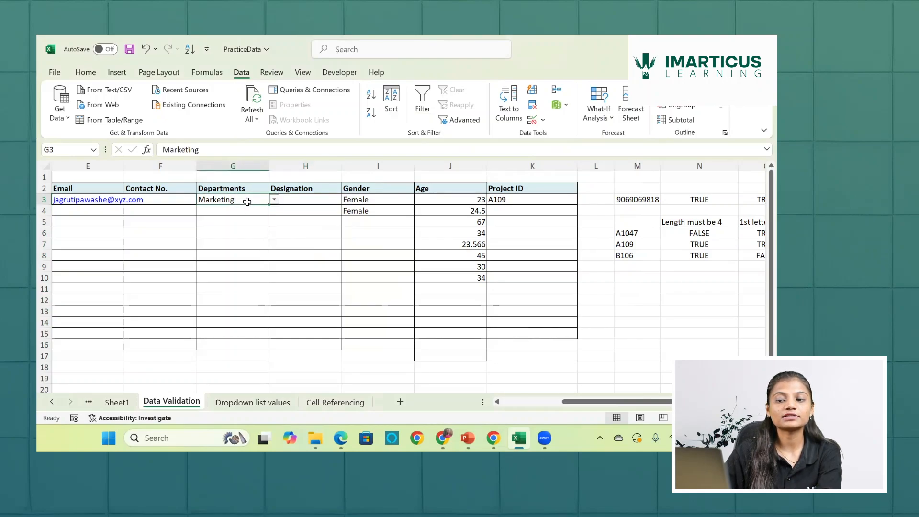
{"action": "left_click", "coordinate": [274, 199]}
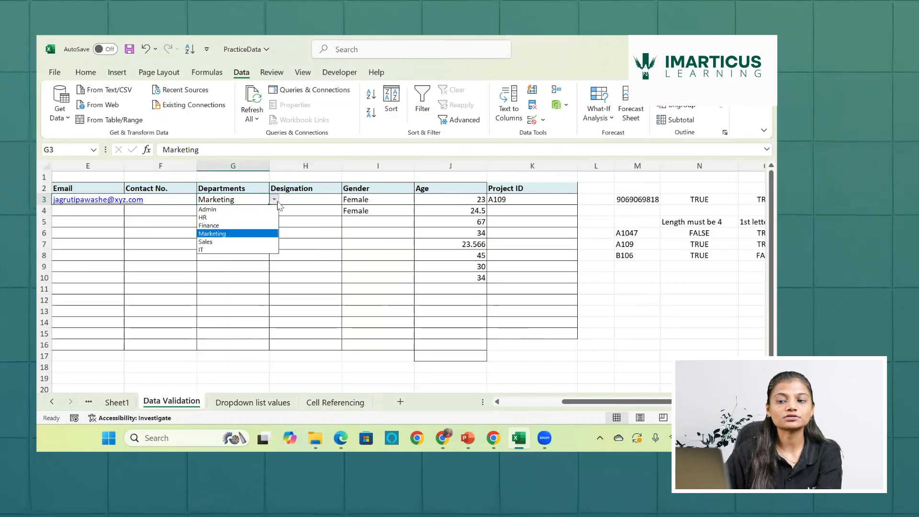
{"action": "left_click", "coordinate": [221, 243]}
{"action": "left_click", "coordinate": [338, 201]}
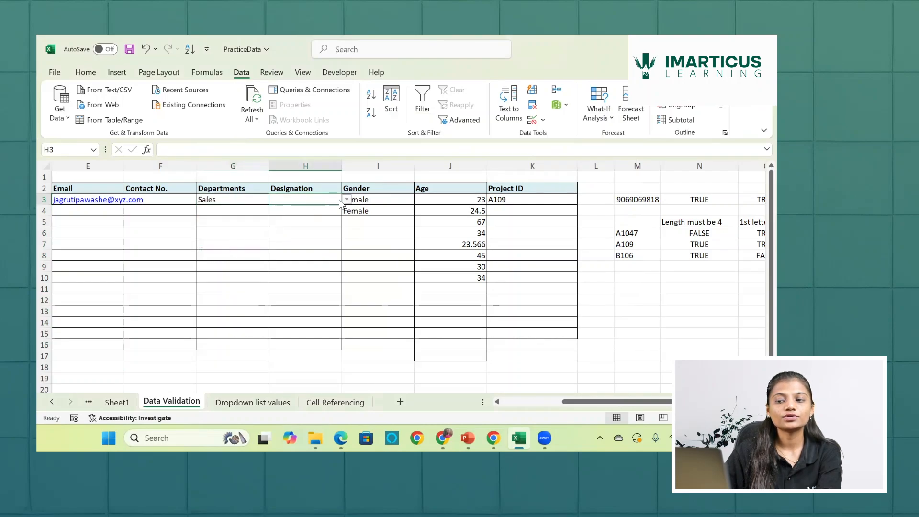
{"action": "left_click", "coordinate": [346, 199]}
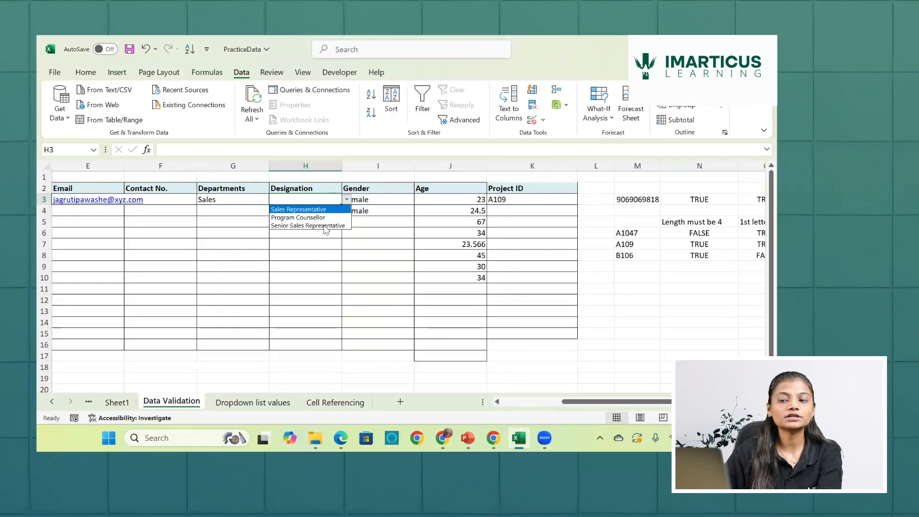